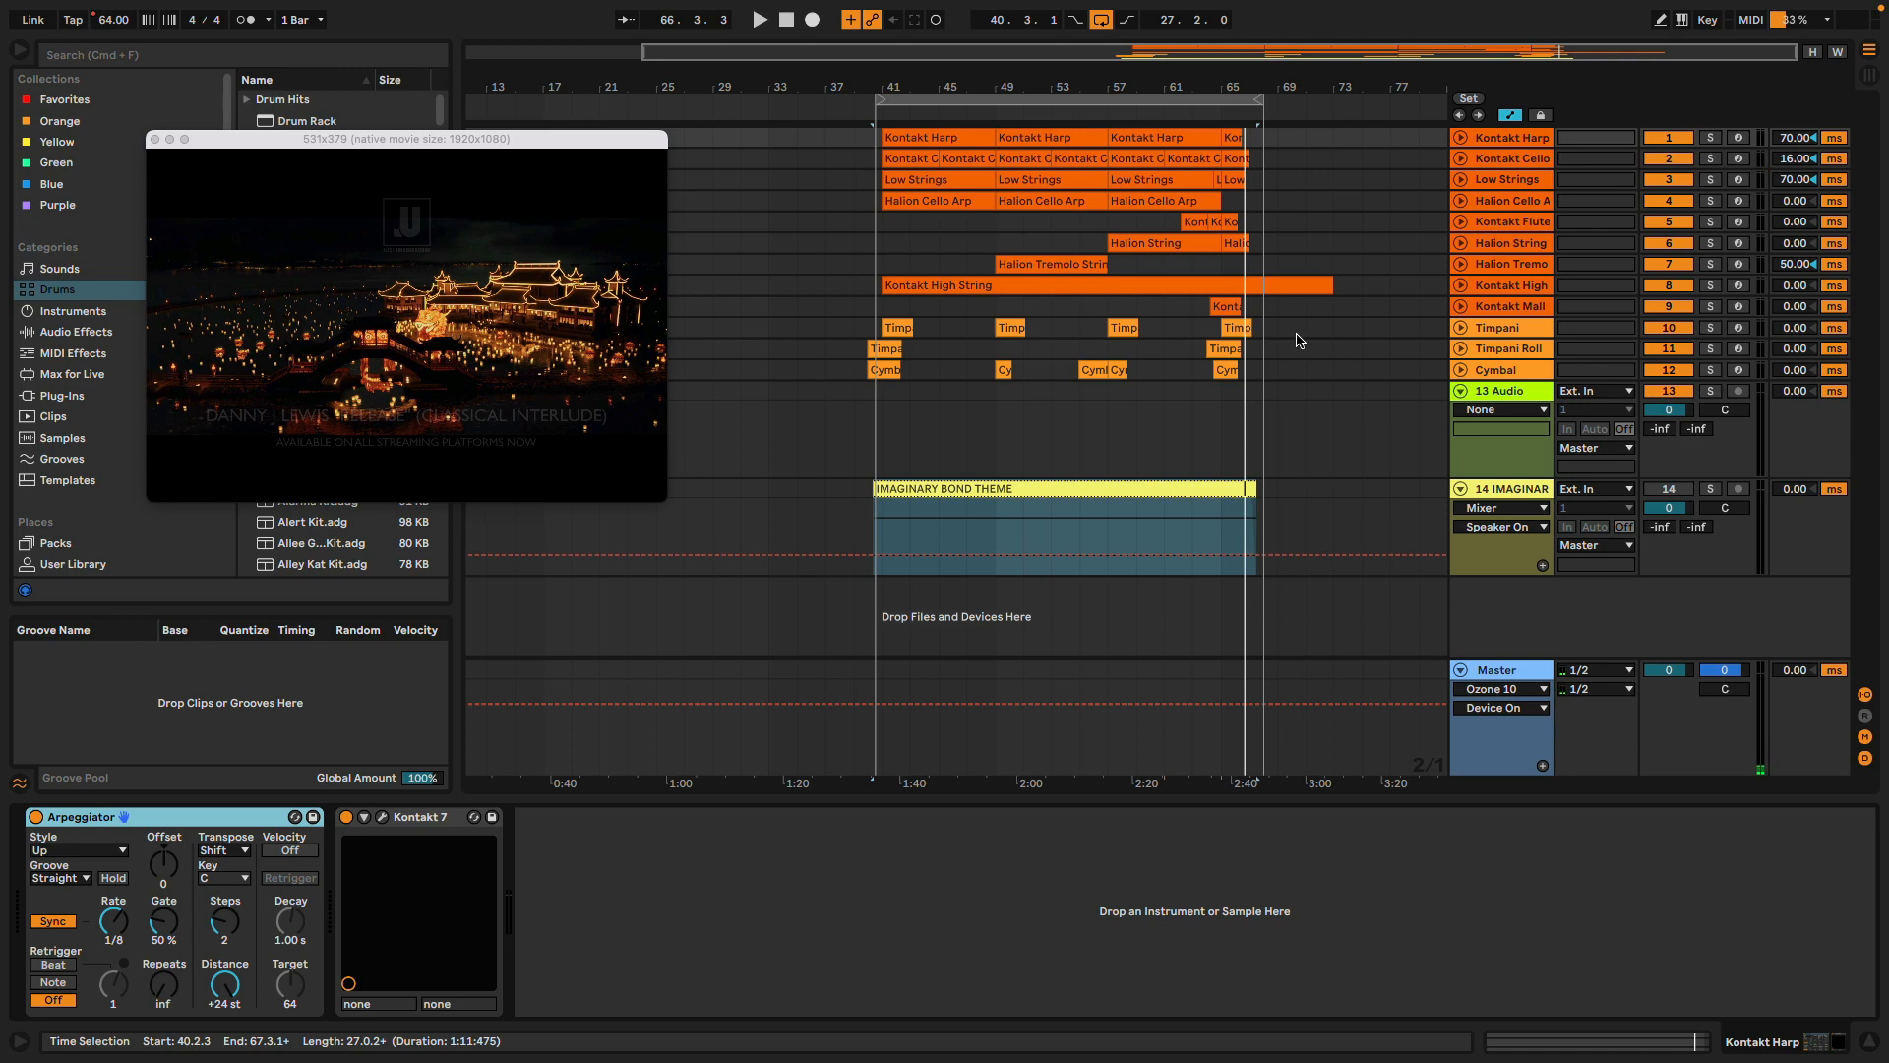
Expand the Kontakt Harp track and open its Kontakt 7 instrument window
click(1460, 139)
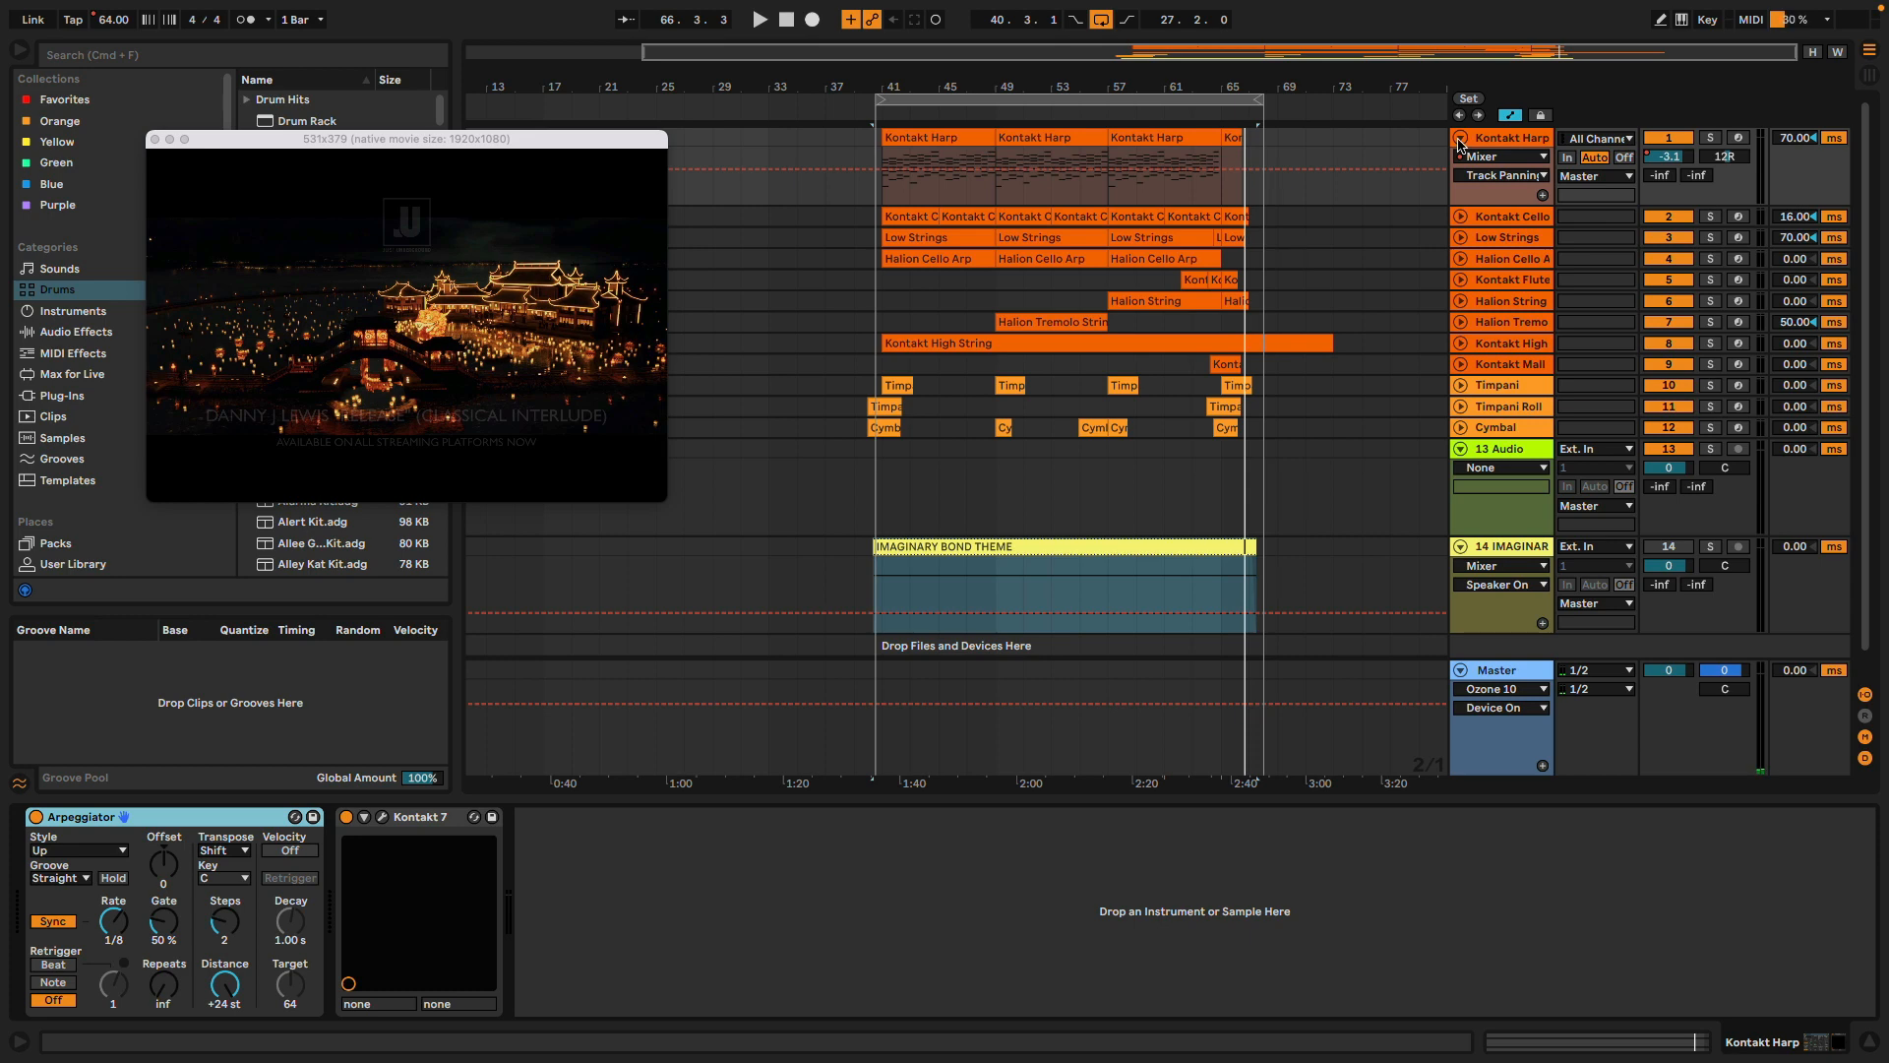
click(1492, 145)
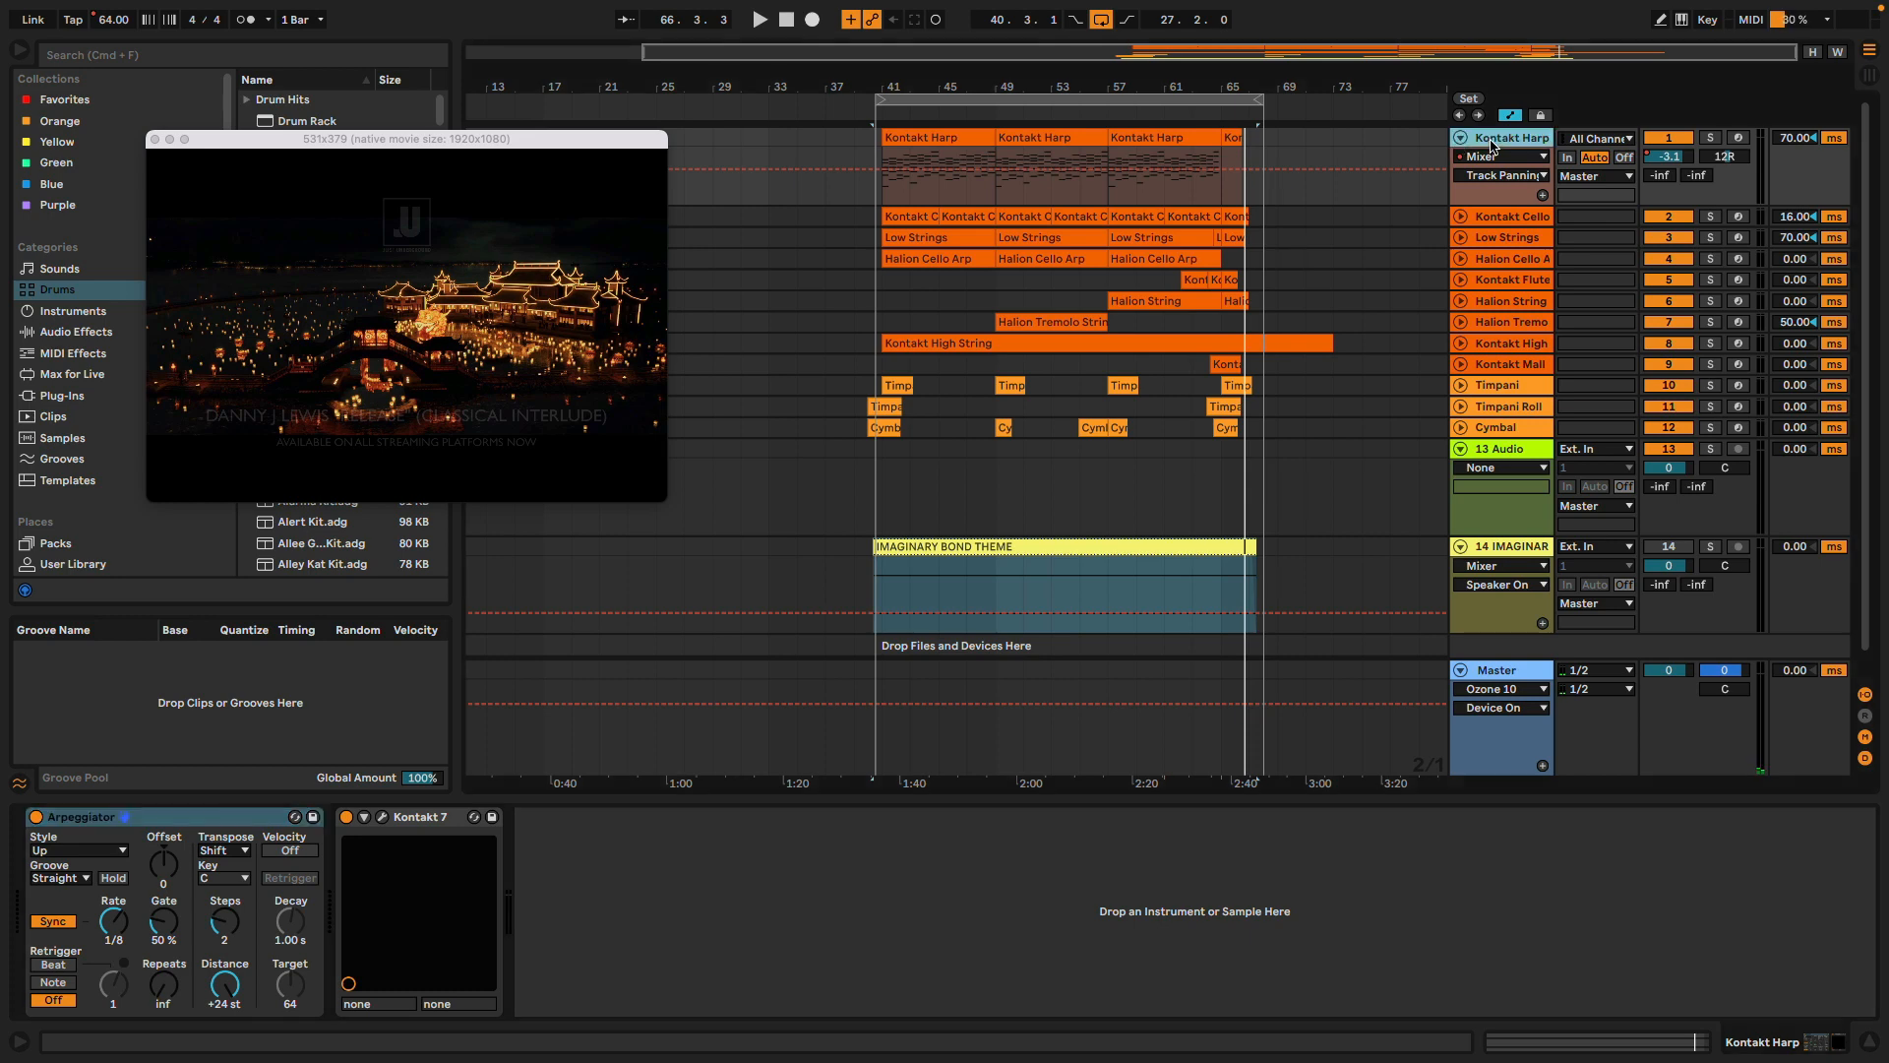
click(380, 819)
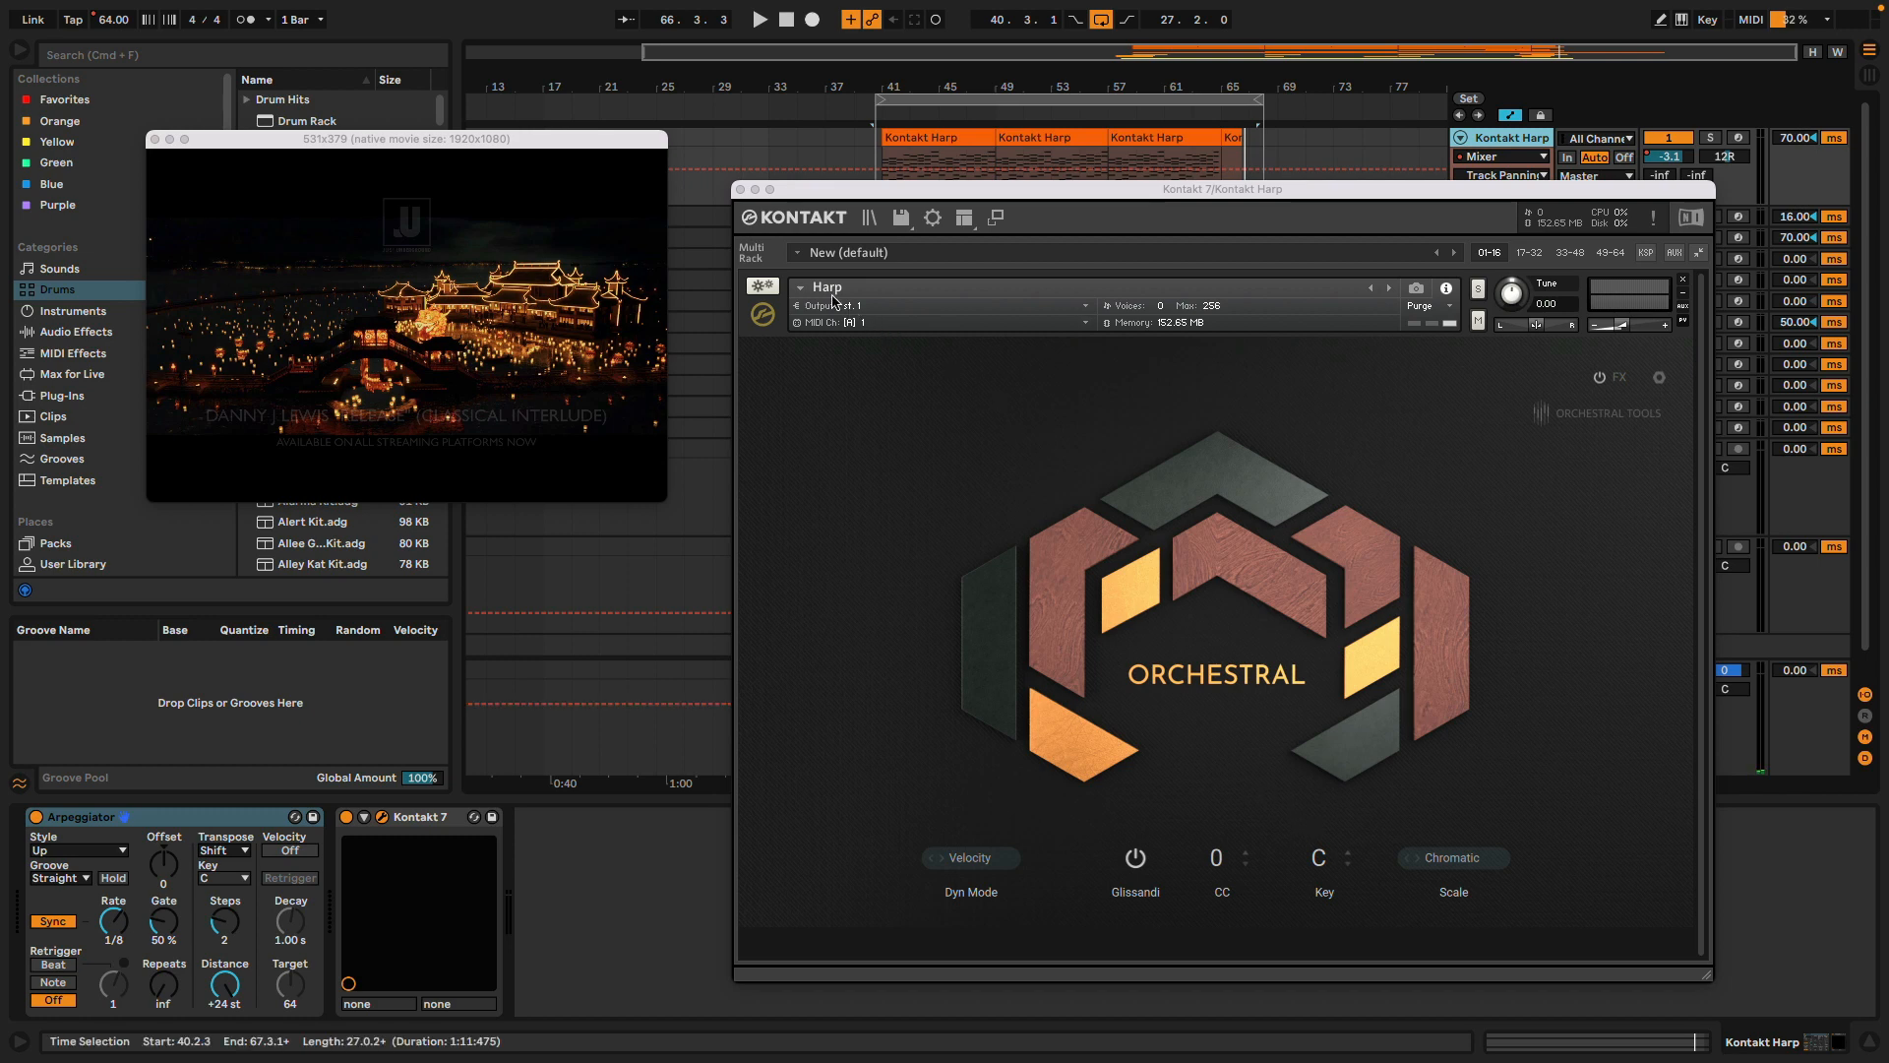
Solo and play the Kontakt Harp track, and display its Track Volume automation in the arrangement
click(1709, 139)
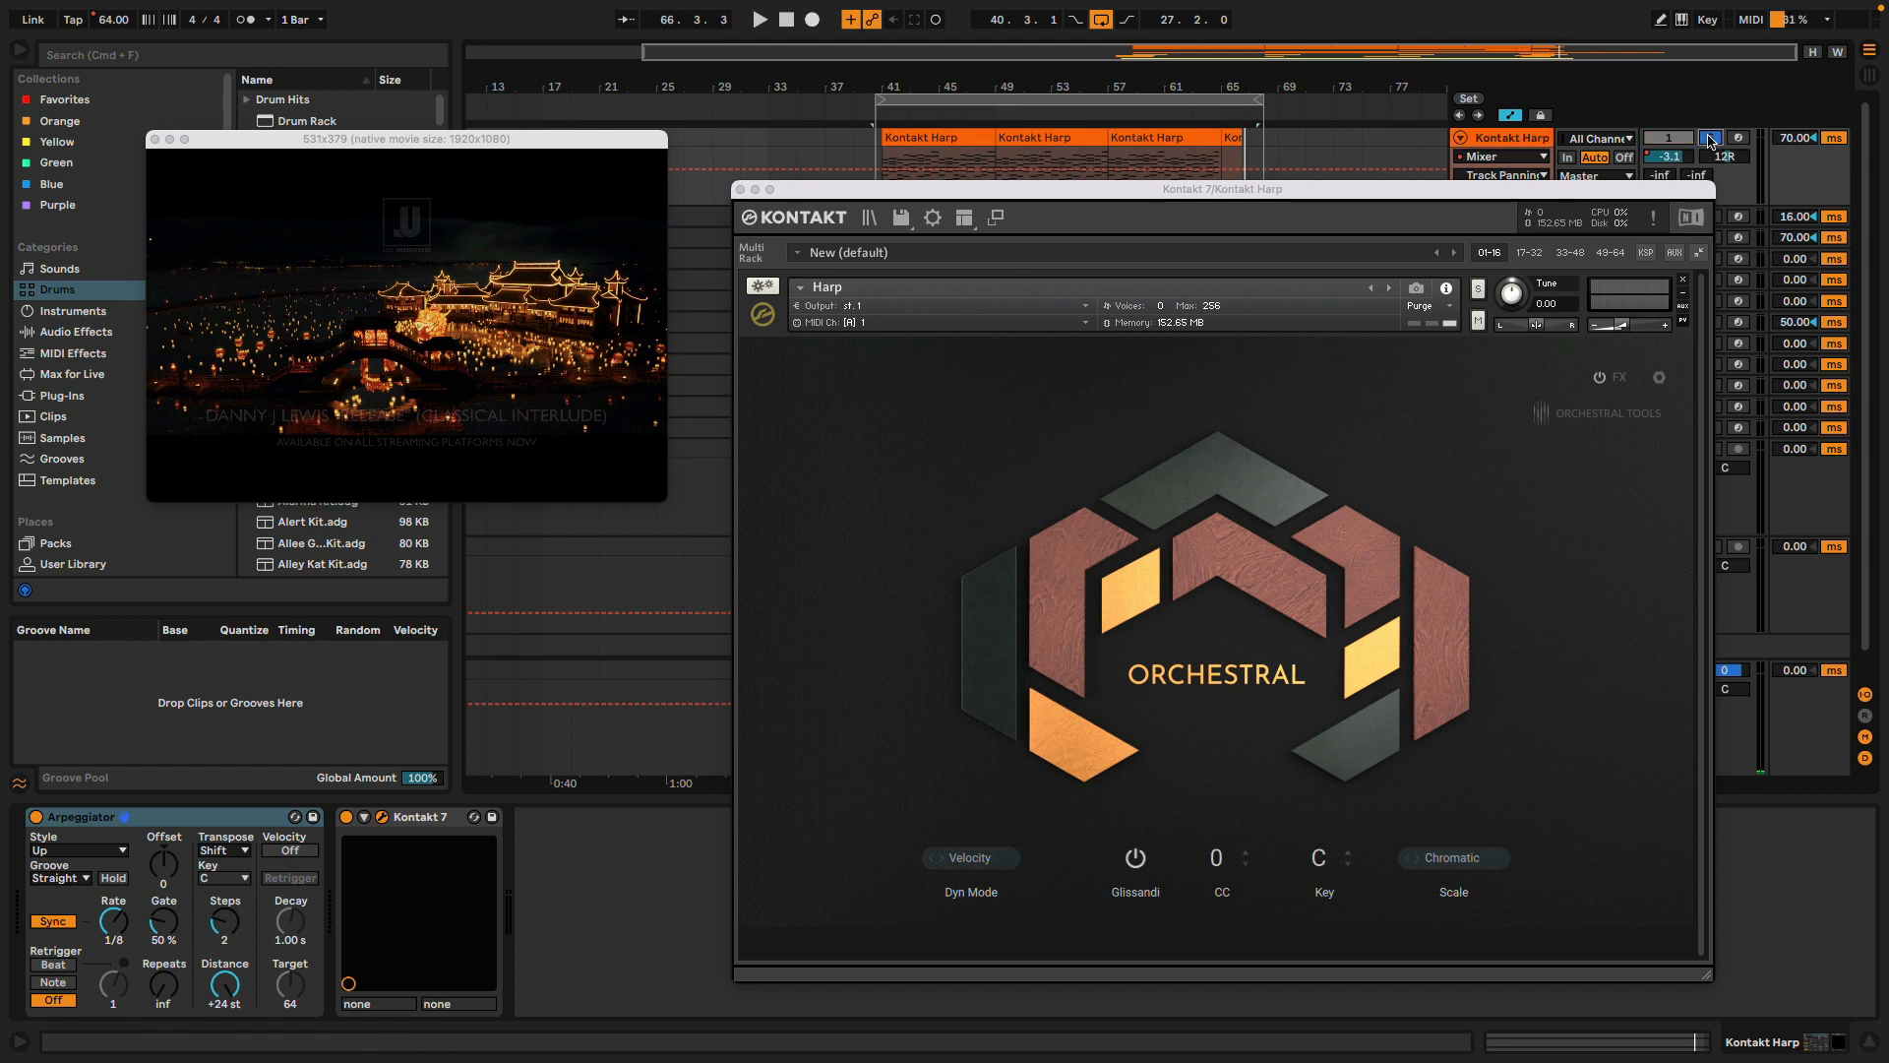
key(space)
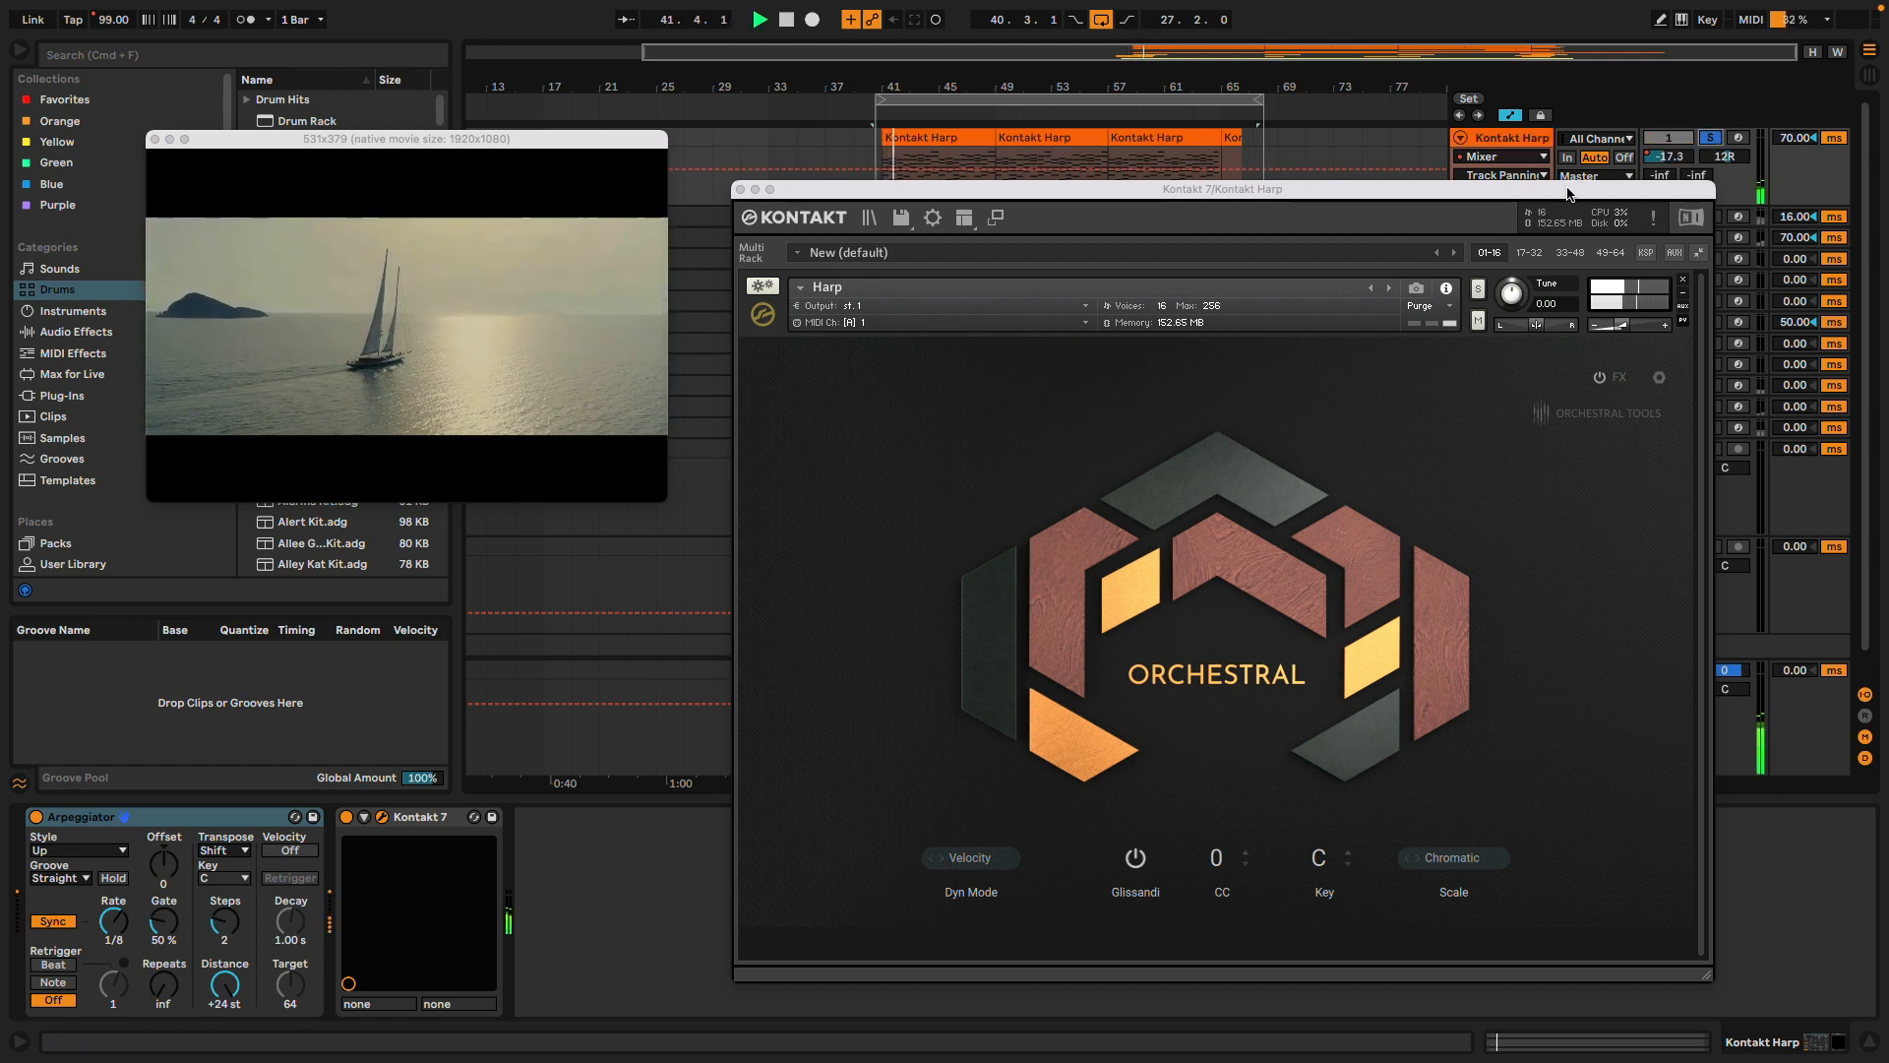
drag(1569, 190, 1462, 304)
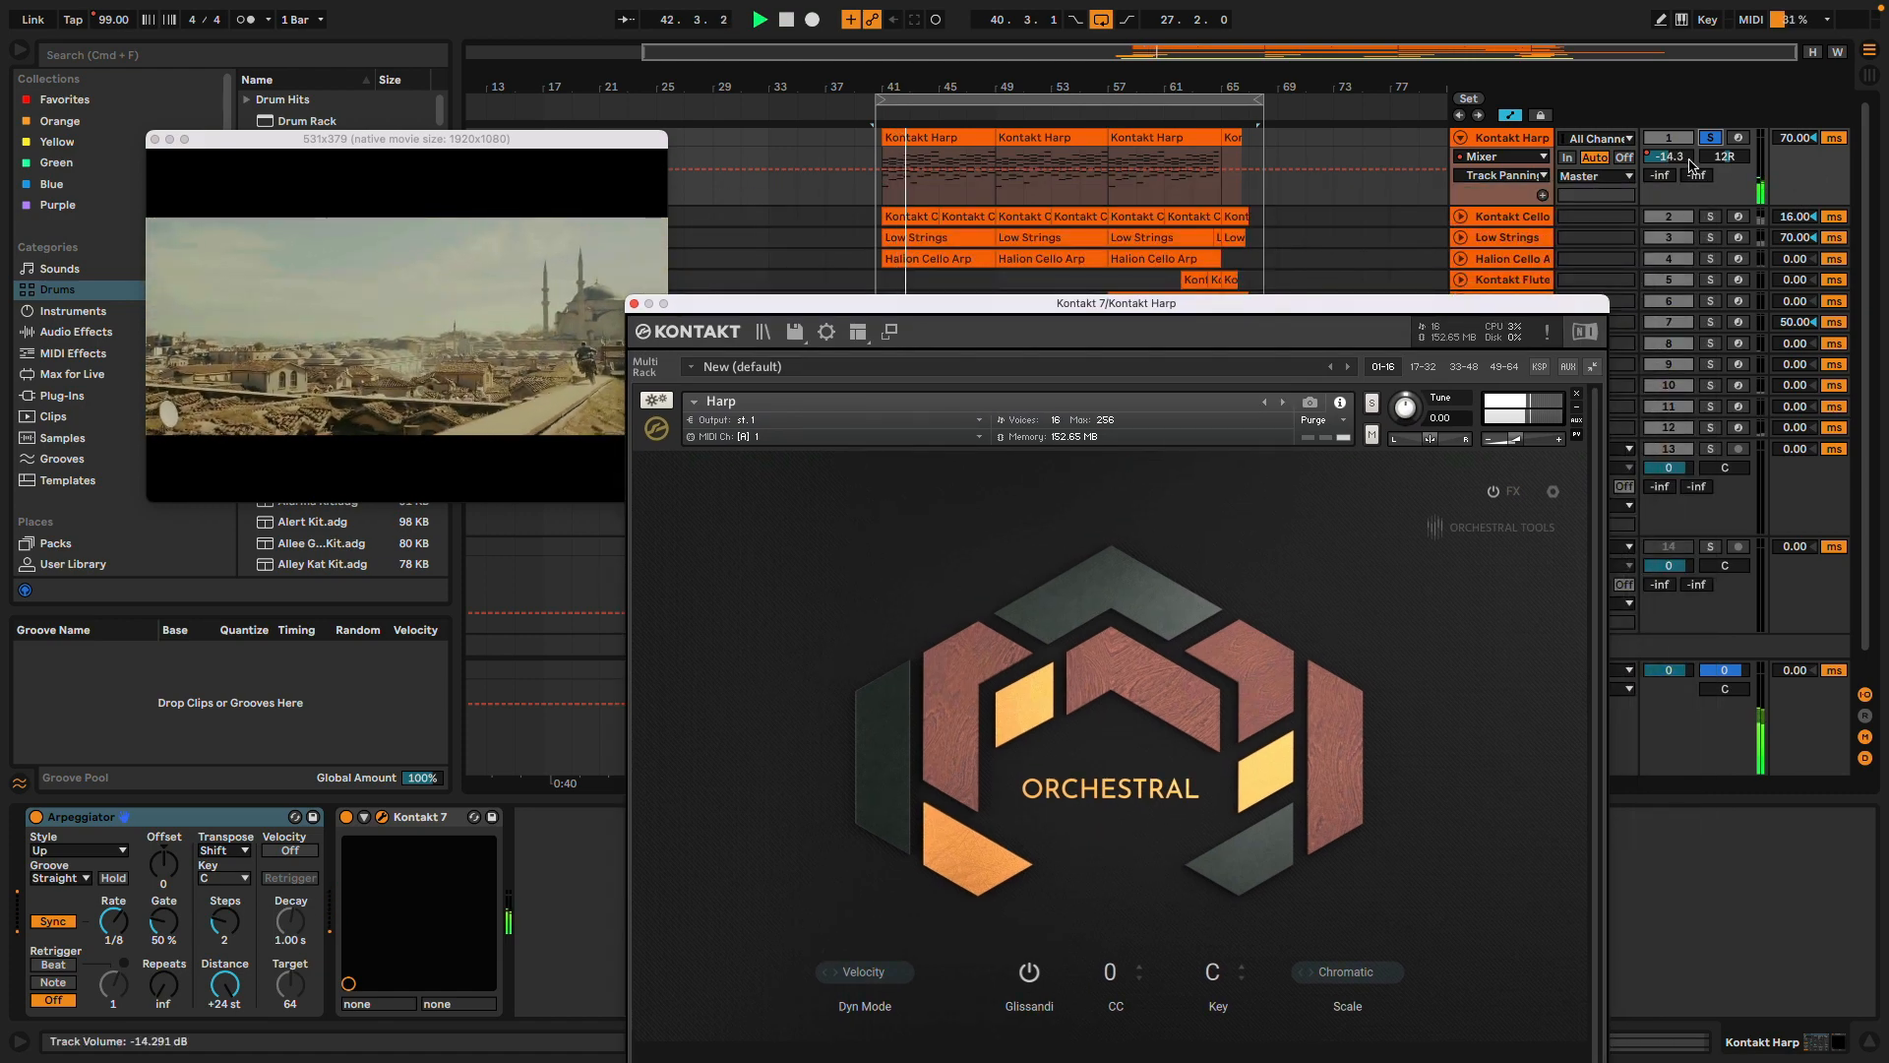
click(1678, 158)
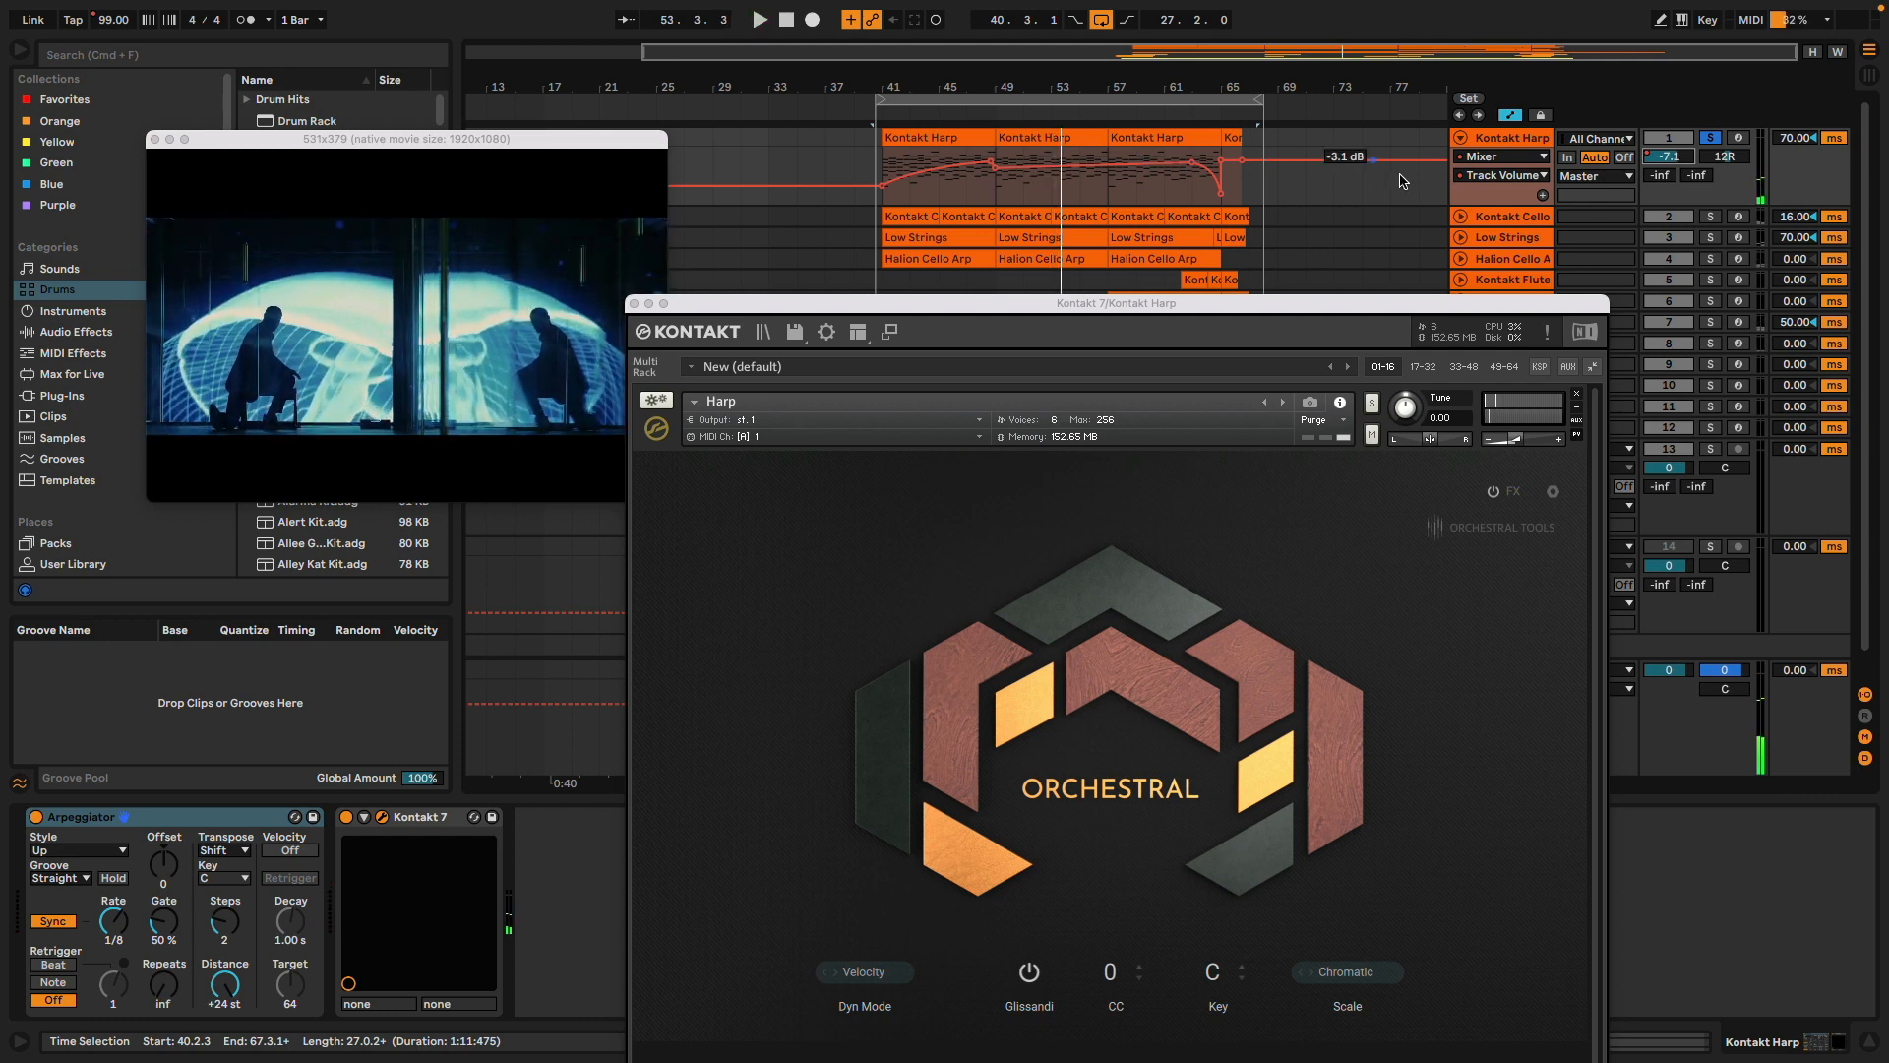
Expand and solo the Kontakt Cello track, and compare its device chain with the Kontakt Harp track's
click(1460, 218)
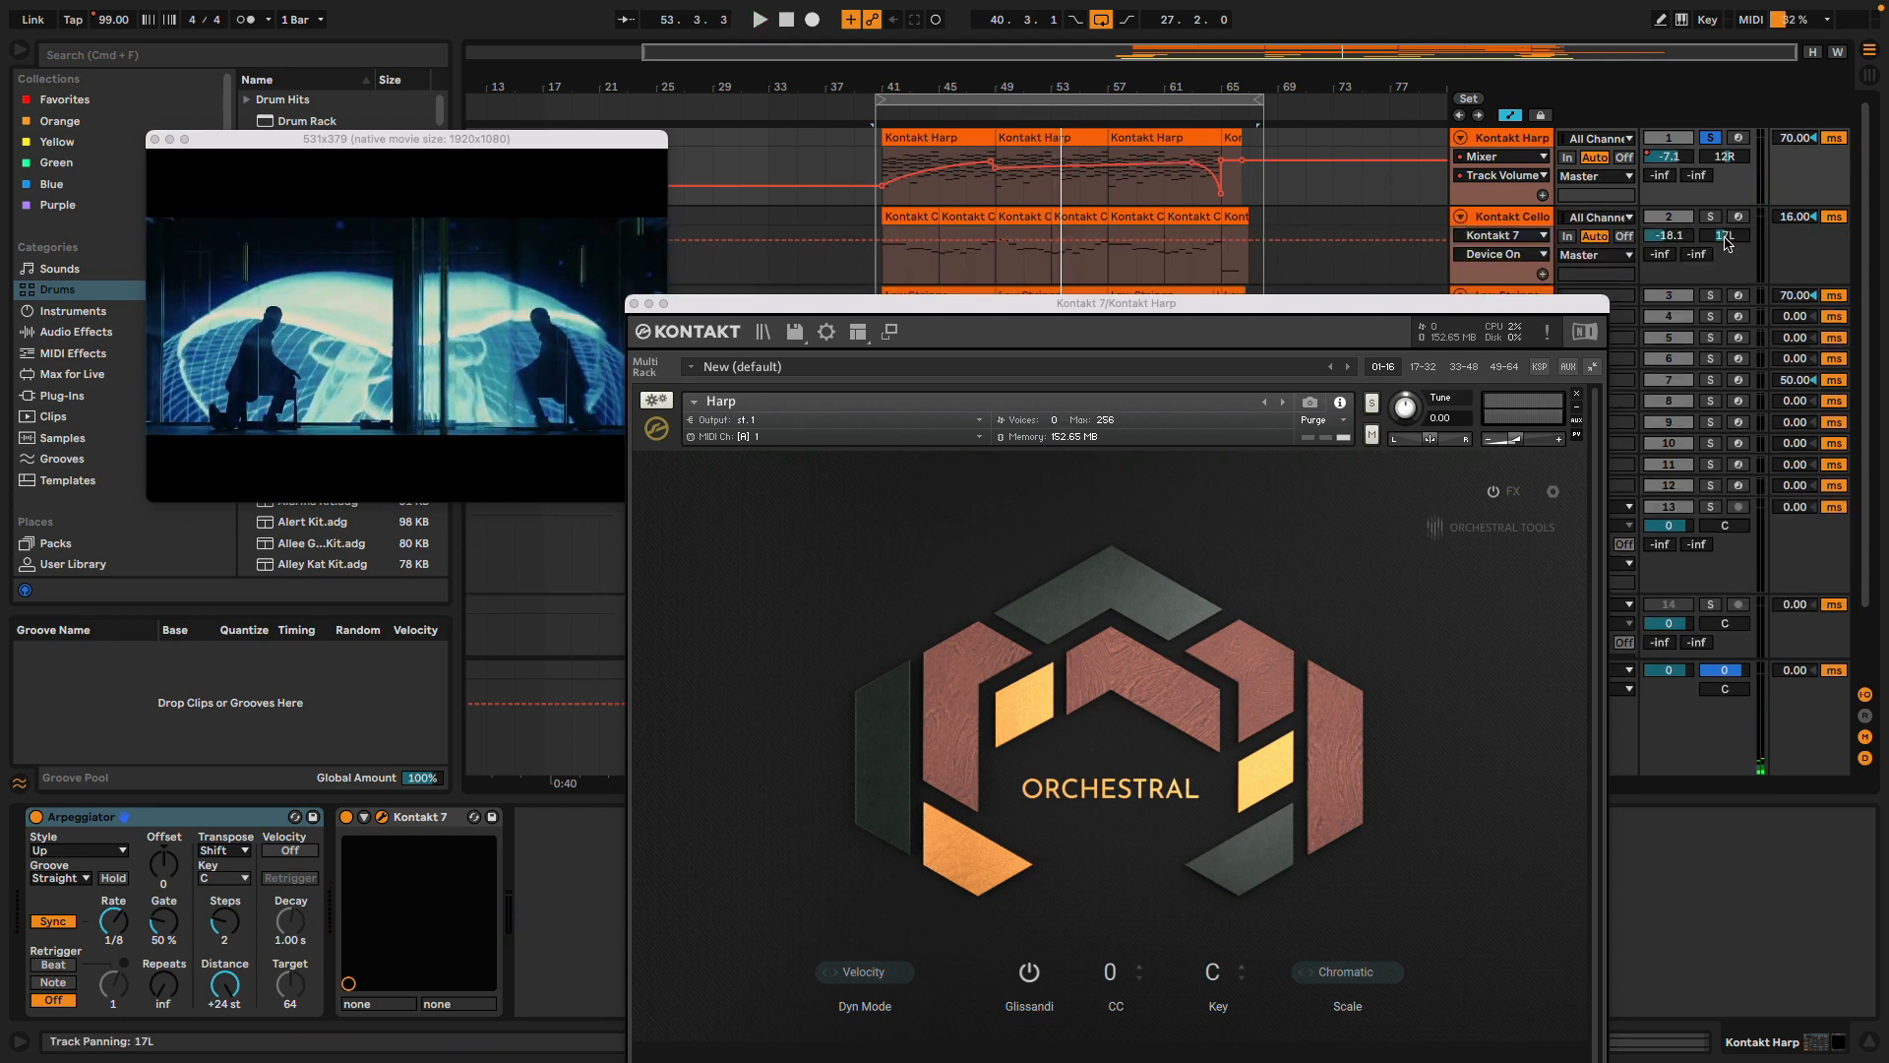
click(1710, 217)
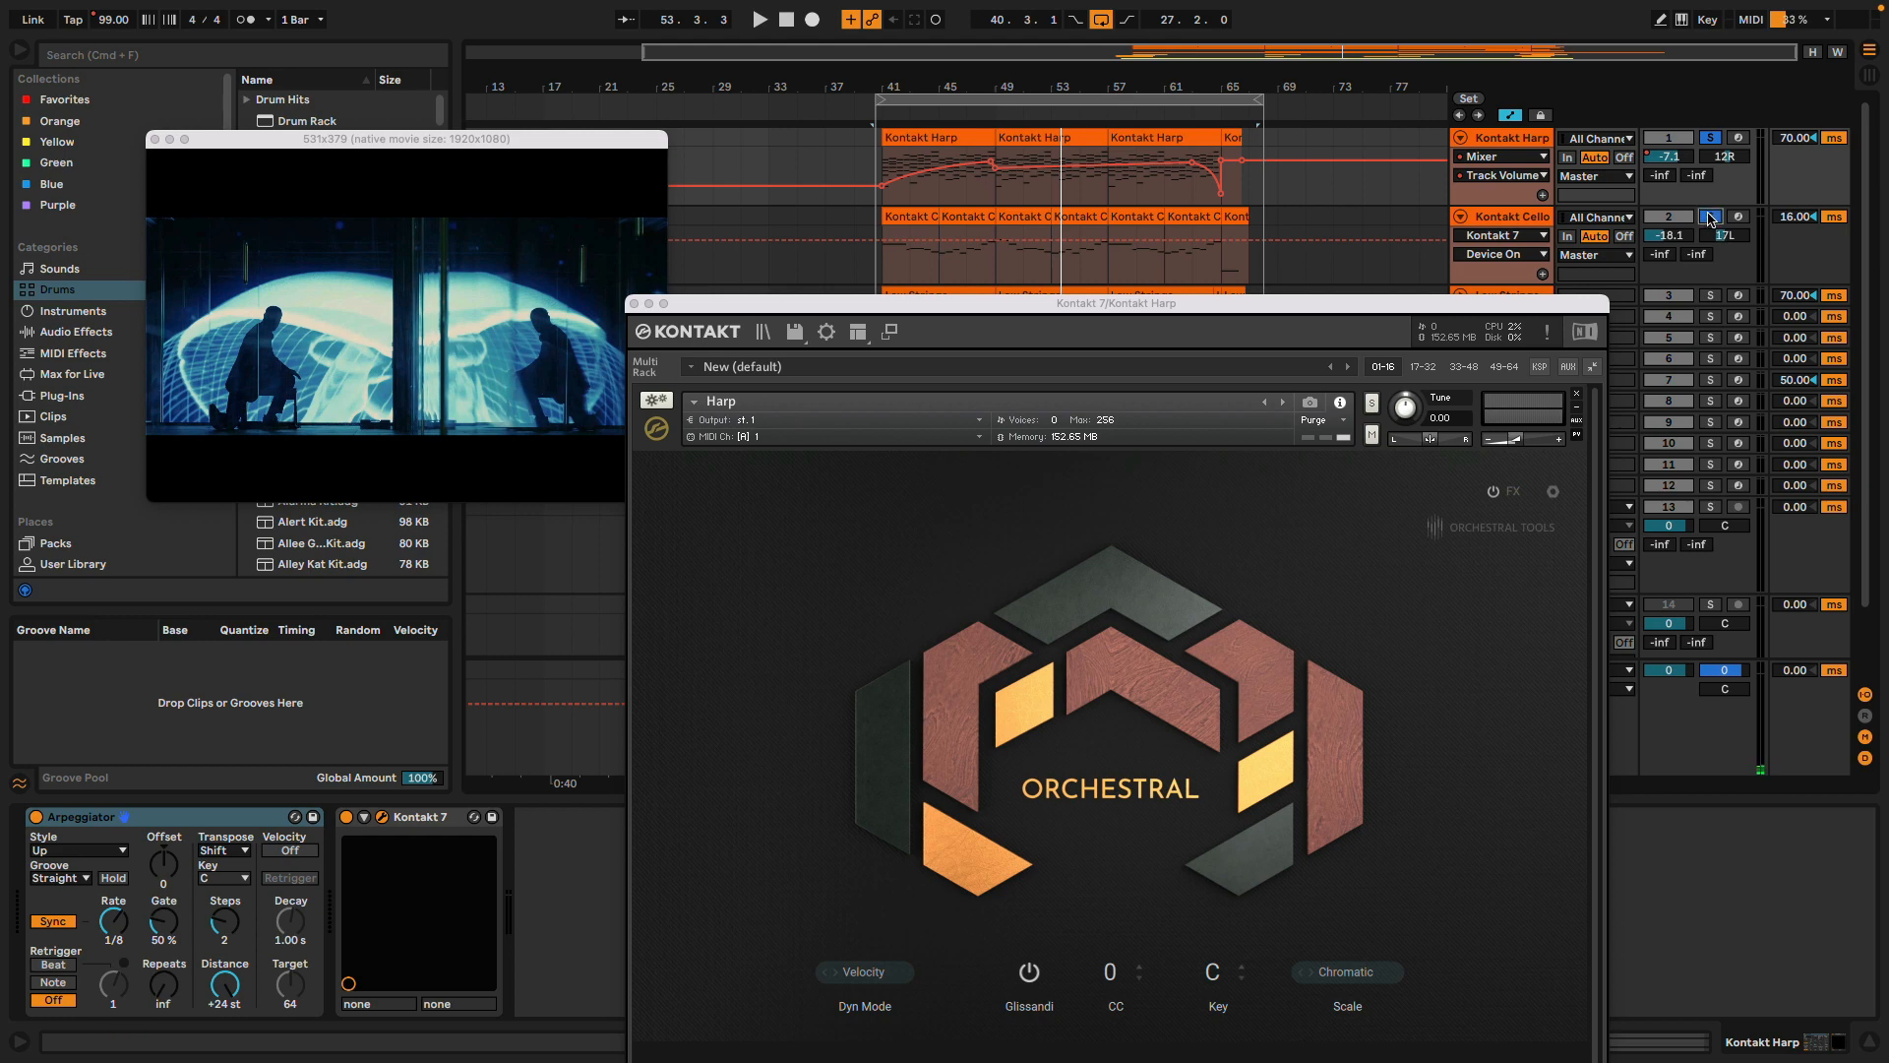
click(1510, 220)
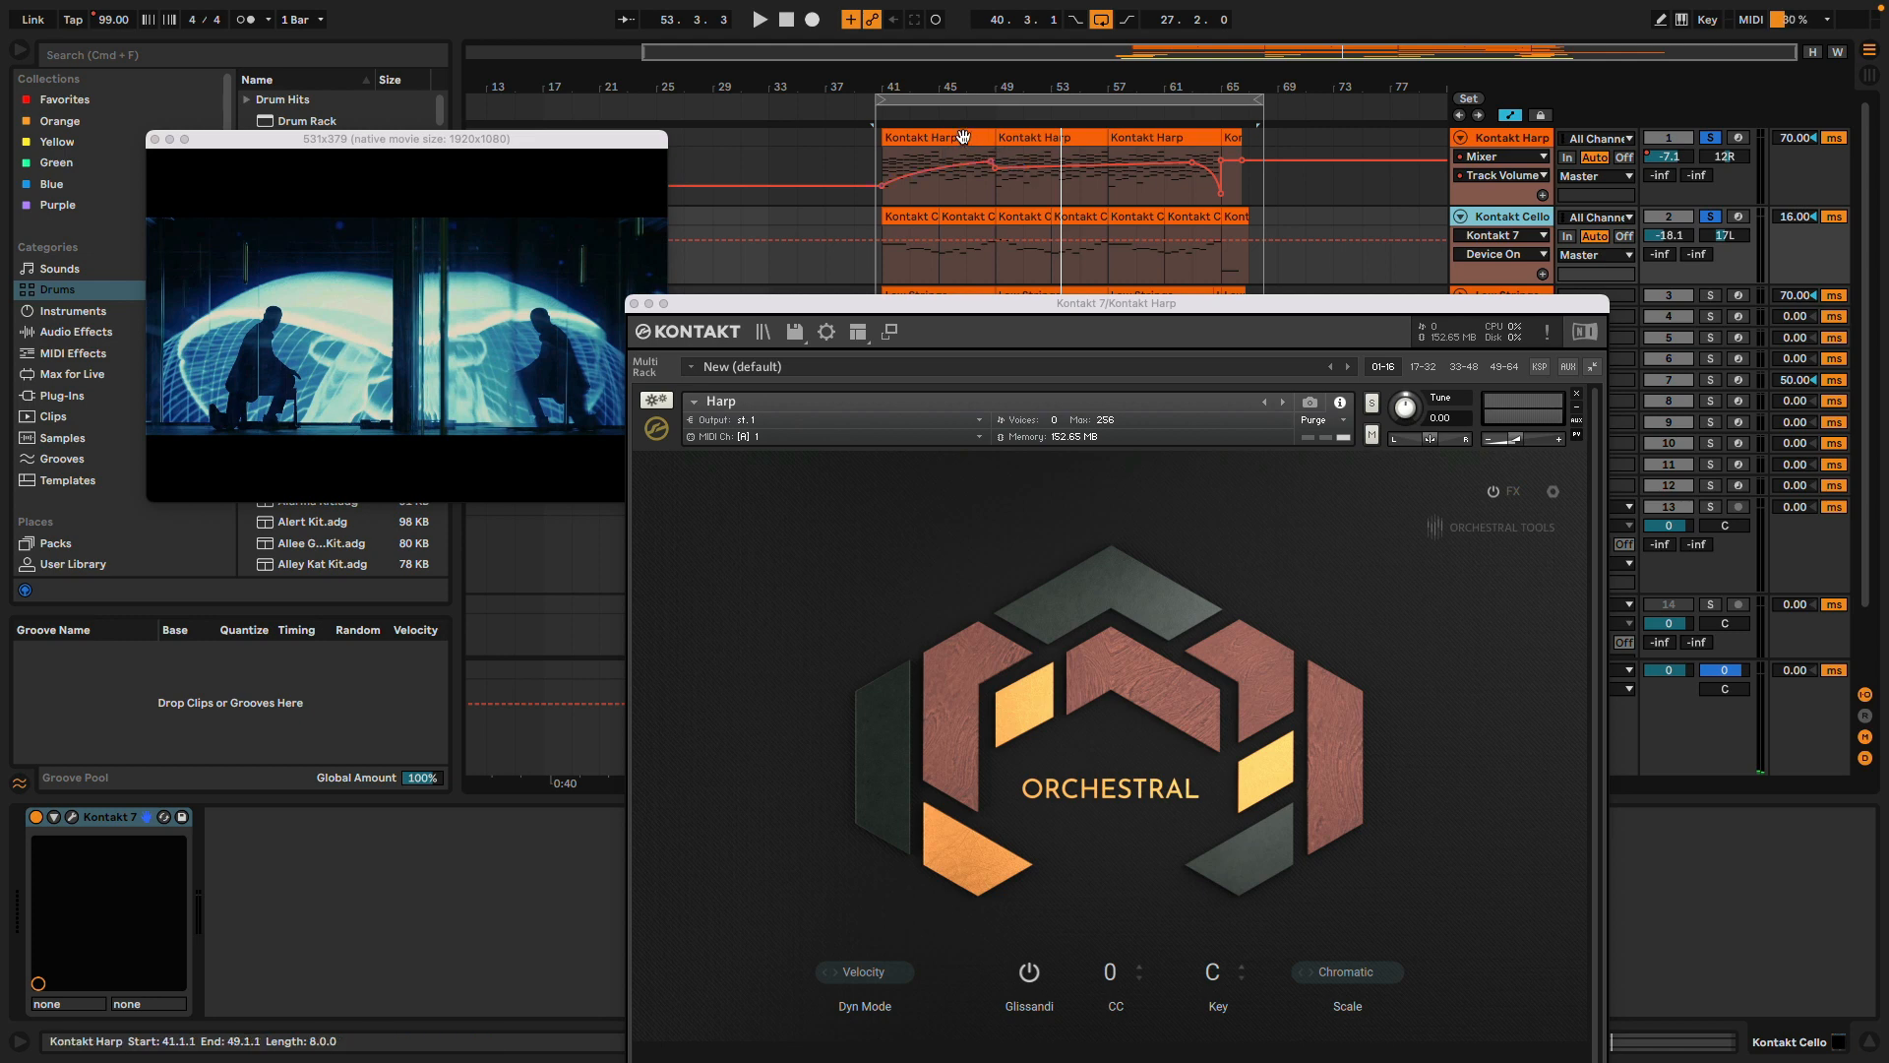
click(1488, 138)
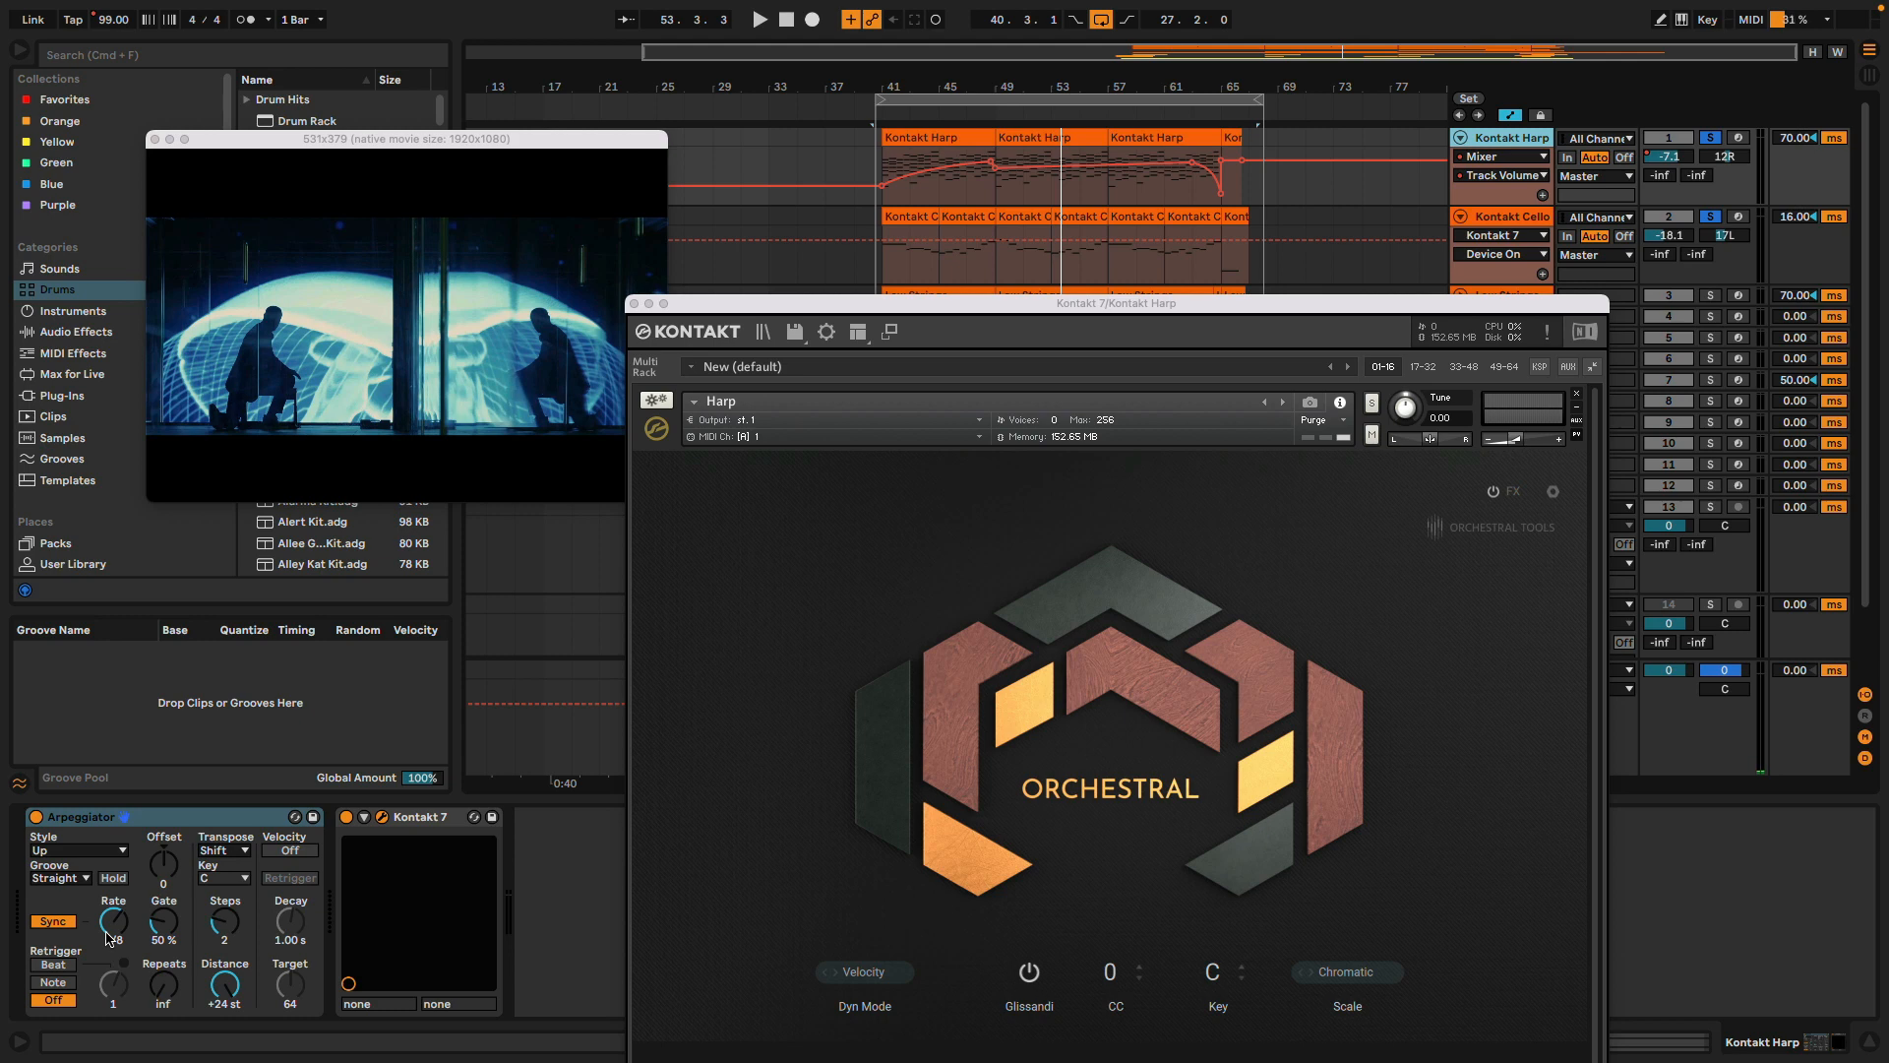
click(1541, 226)
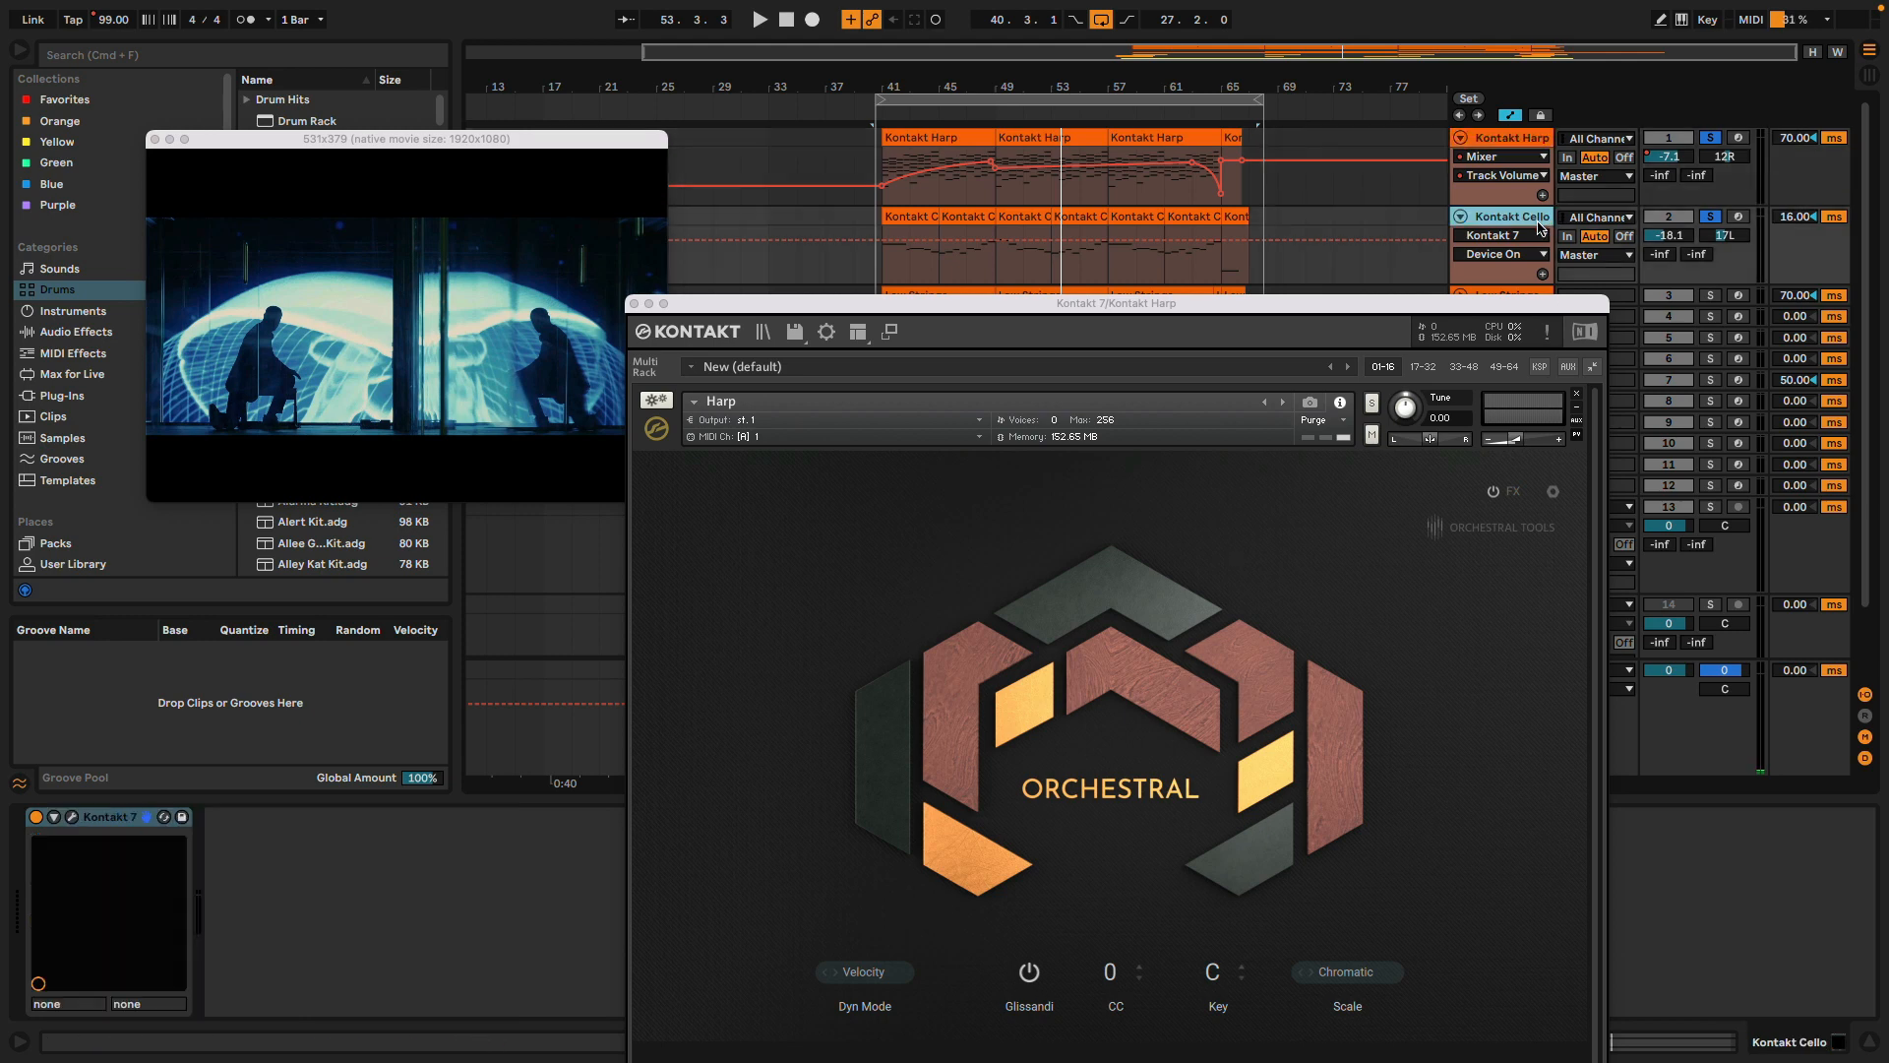
Close the Harp instrument window and open the Kontakt Cello track's Kontakt 7 instrument beside the video preview
click(634, 303)
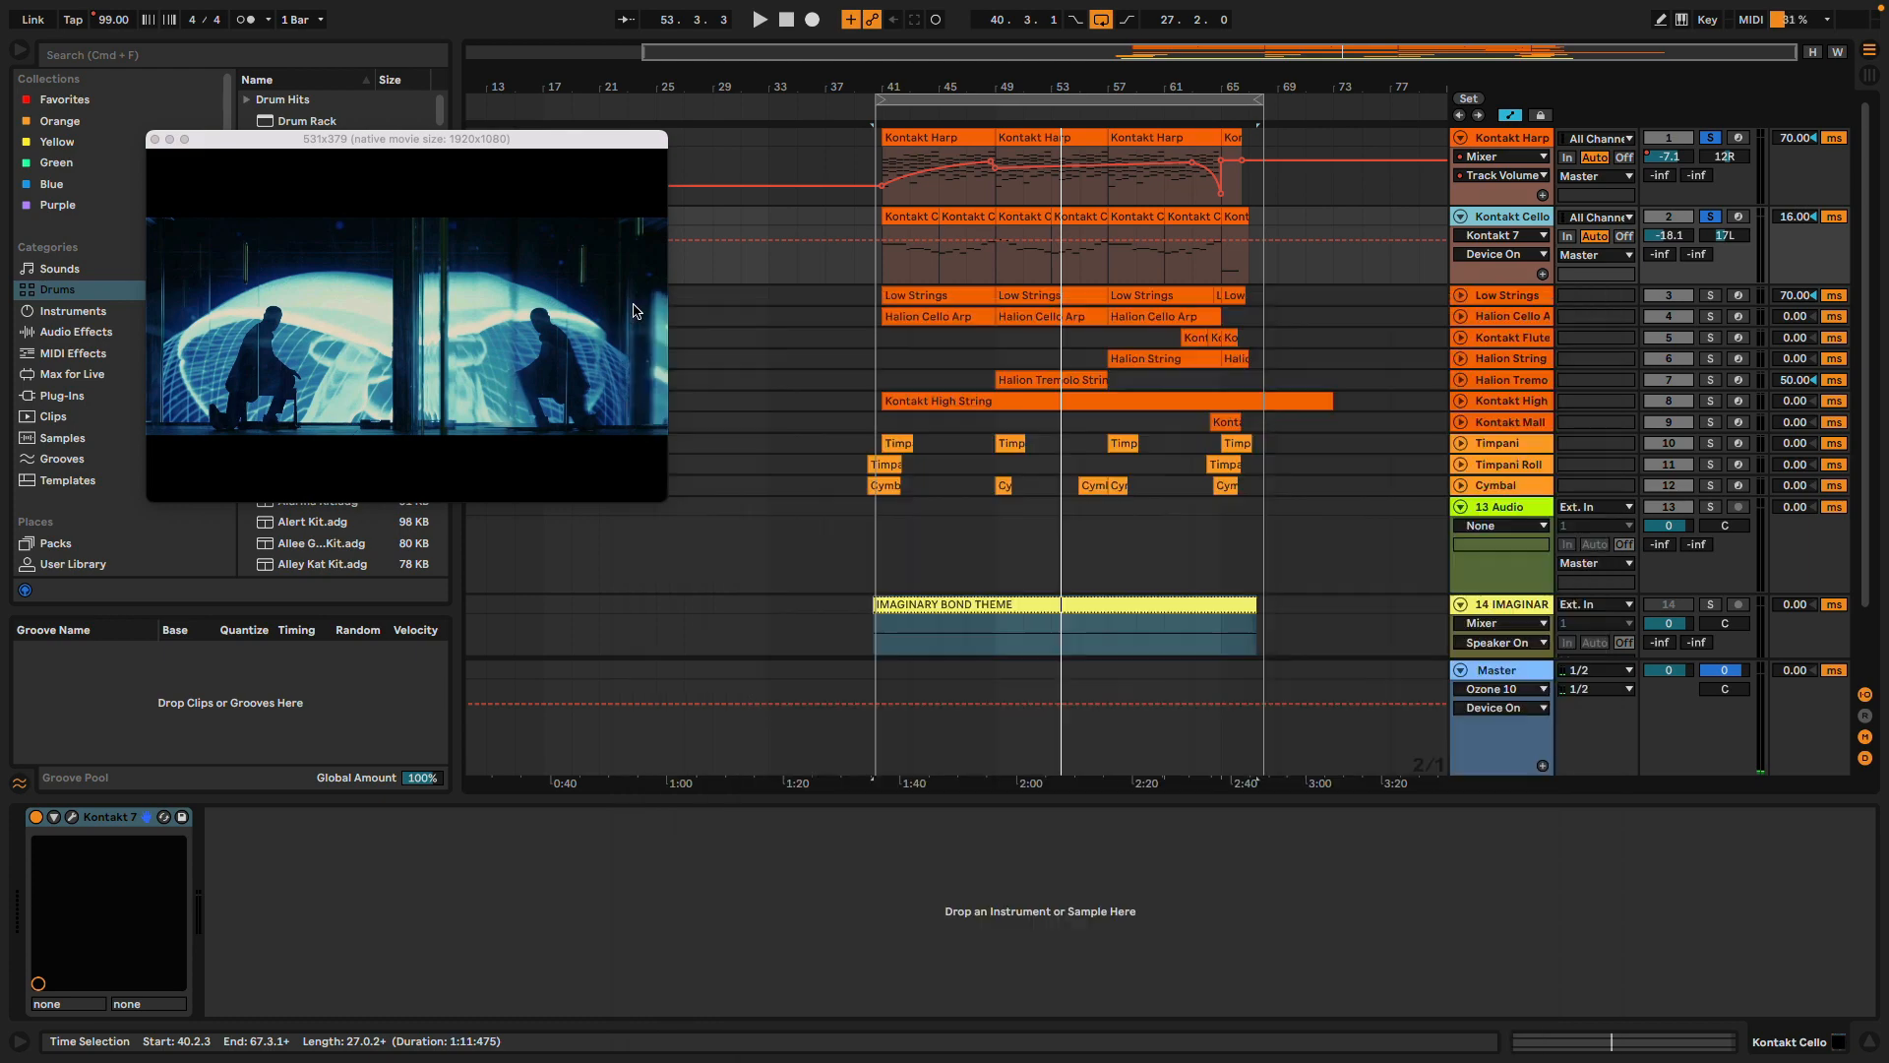
click(71, 818)
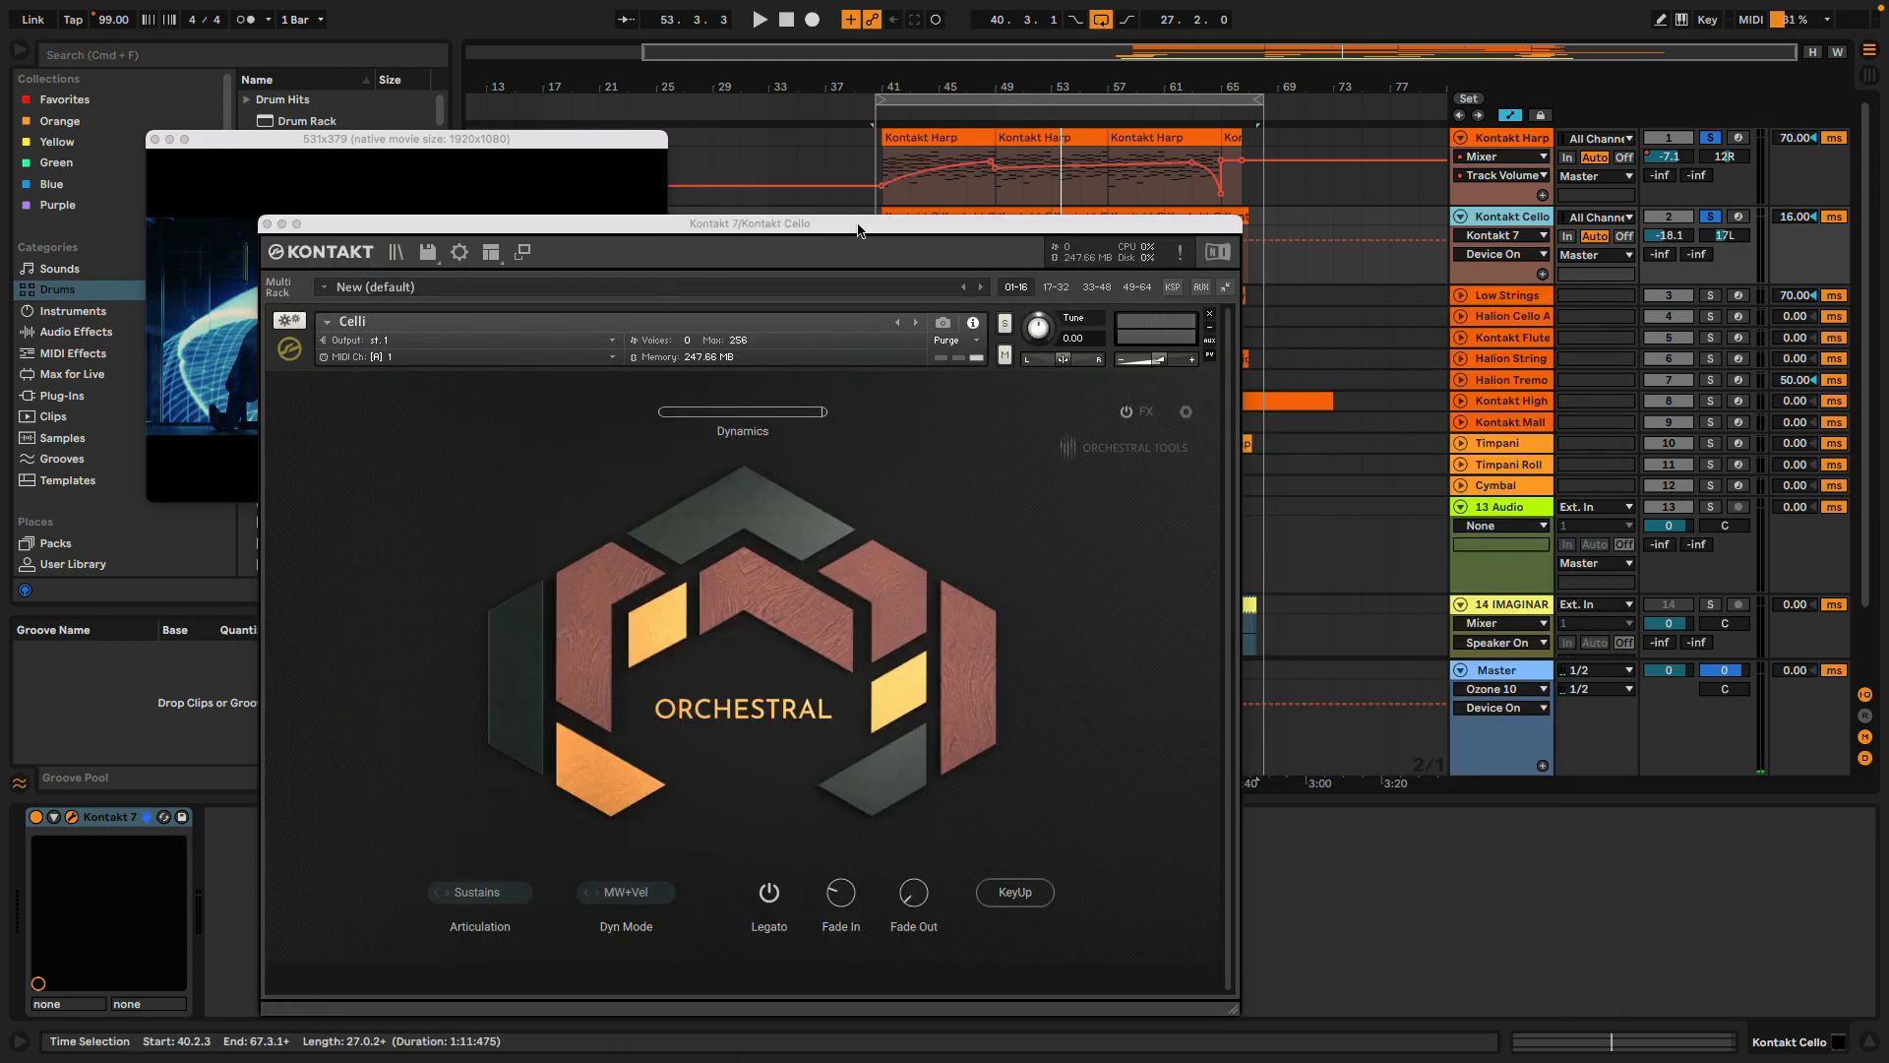
drag(858, 230, 1294, 150)
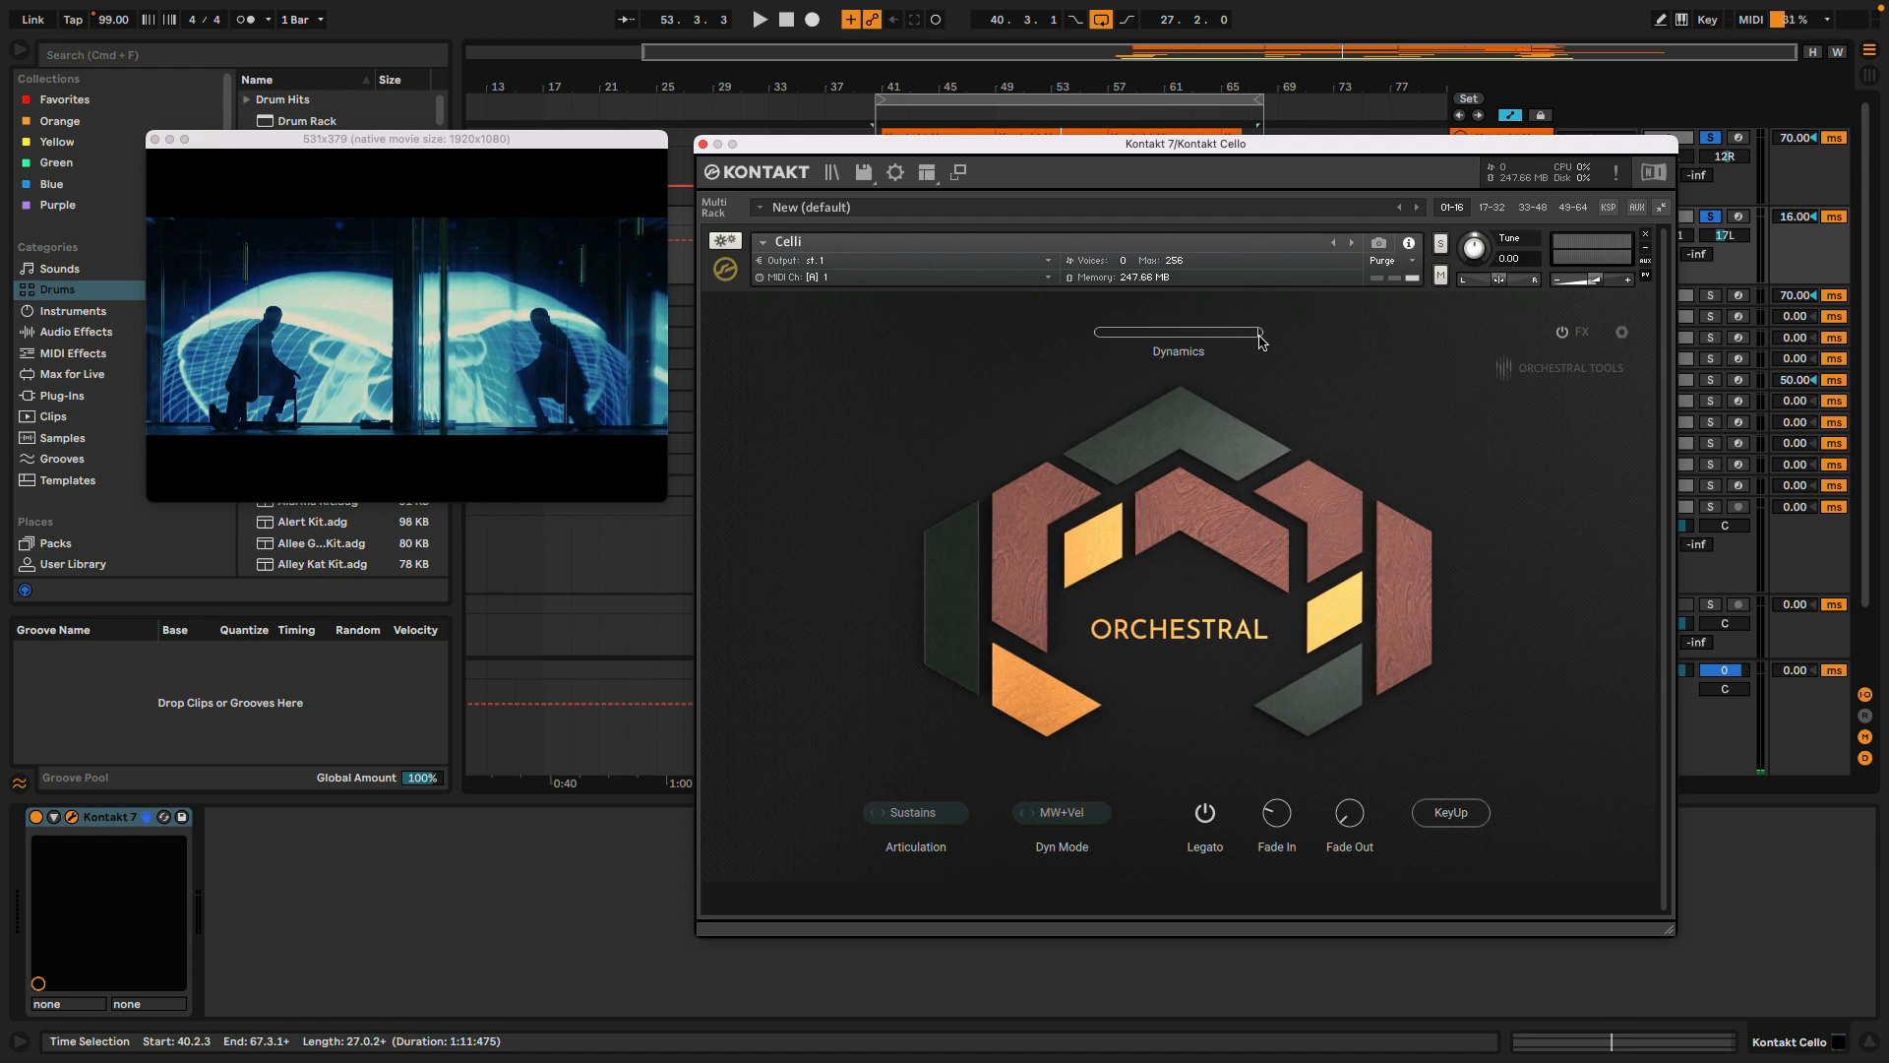
Play the soloed harp and cello tracks together with the Celli instrument window placed below their clips
drag(1260, 336, 1373, 377)
drag(1322, 144, 1252, 277)
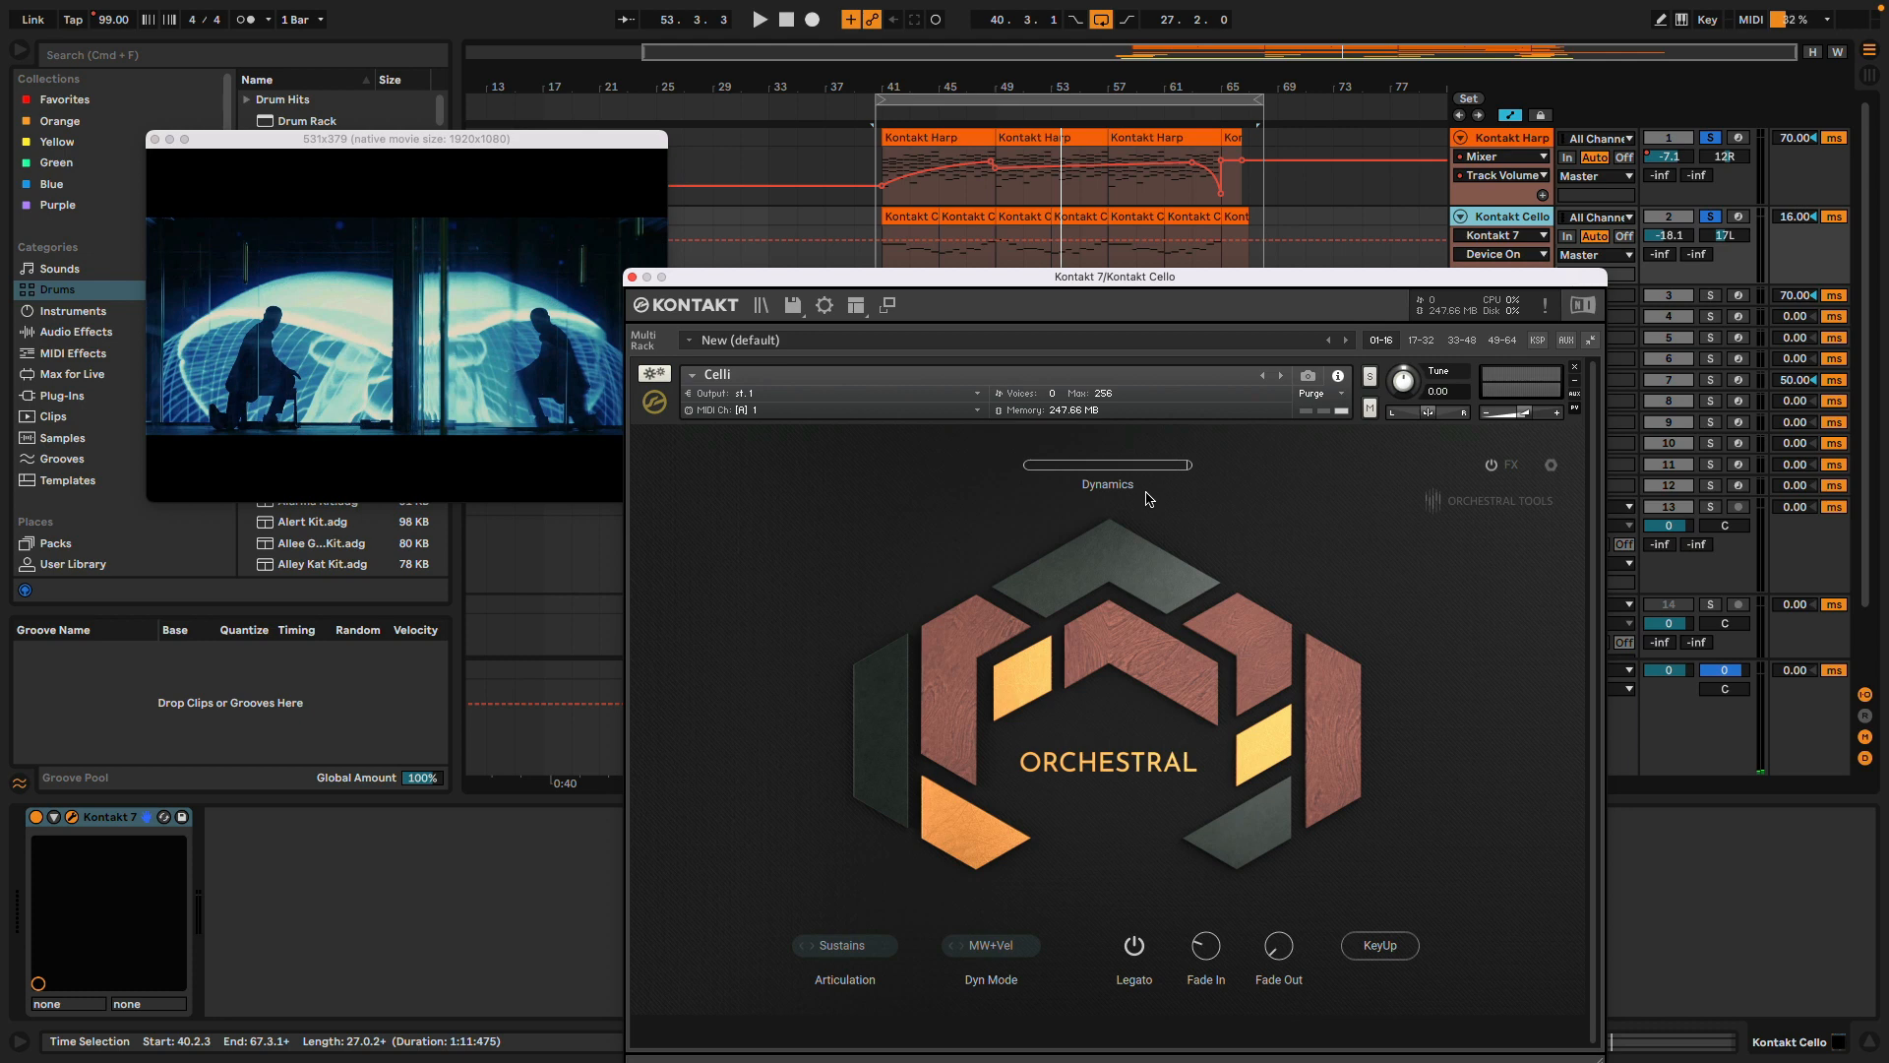
key(space)
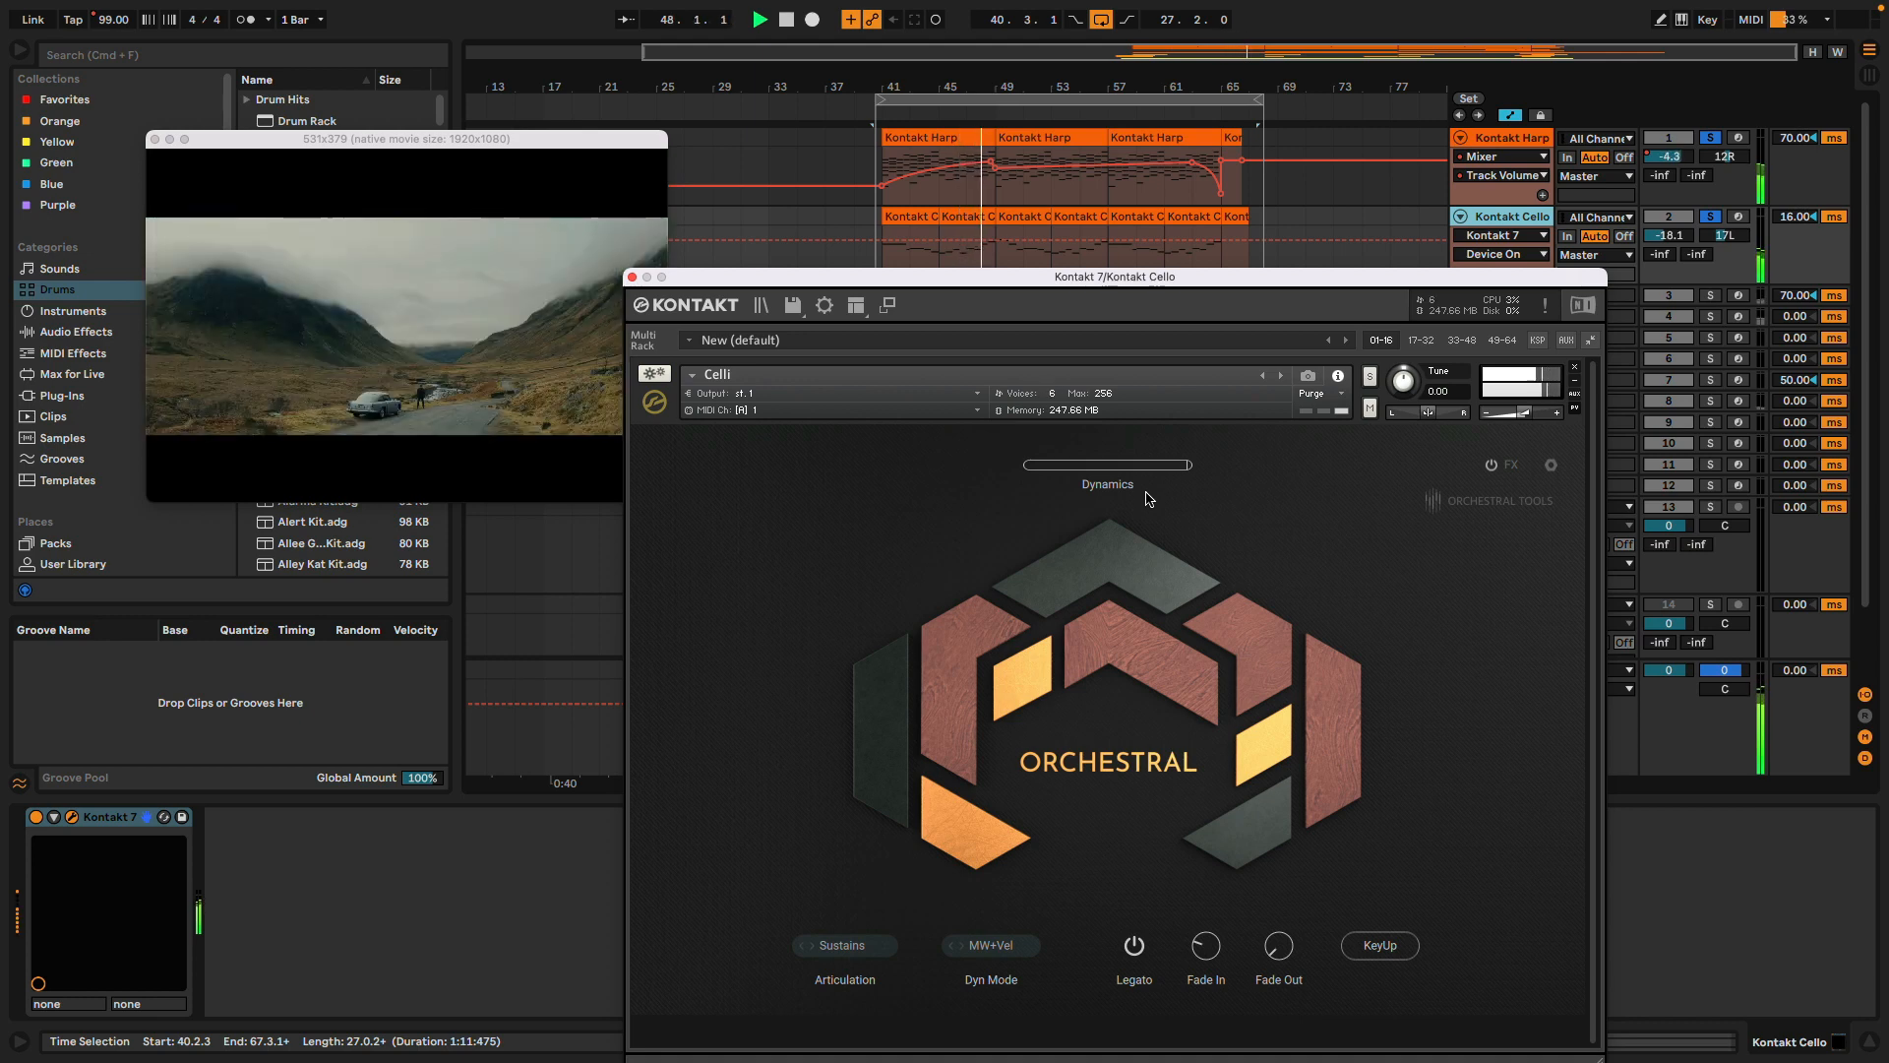
key(space)
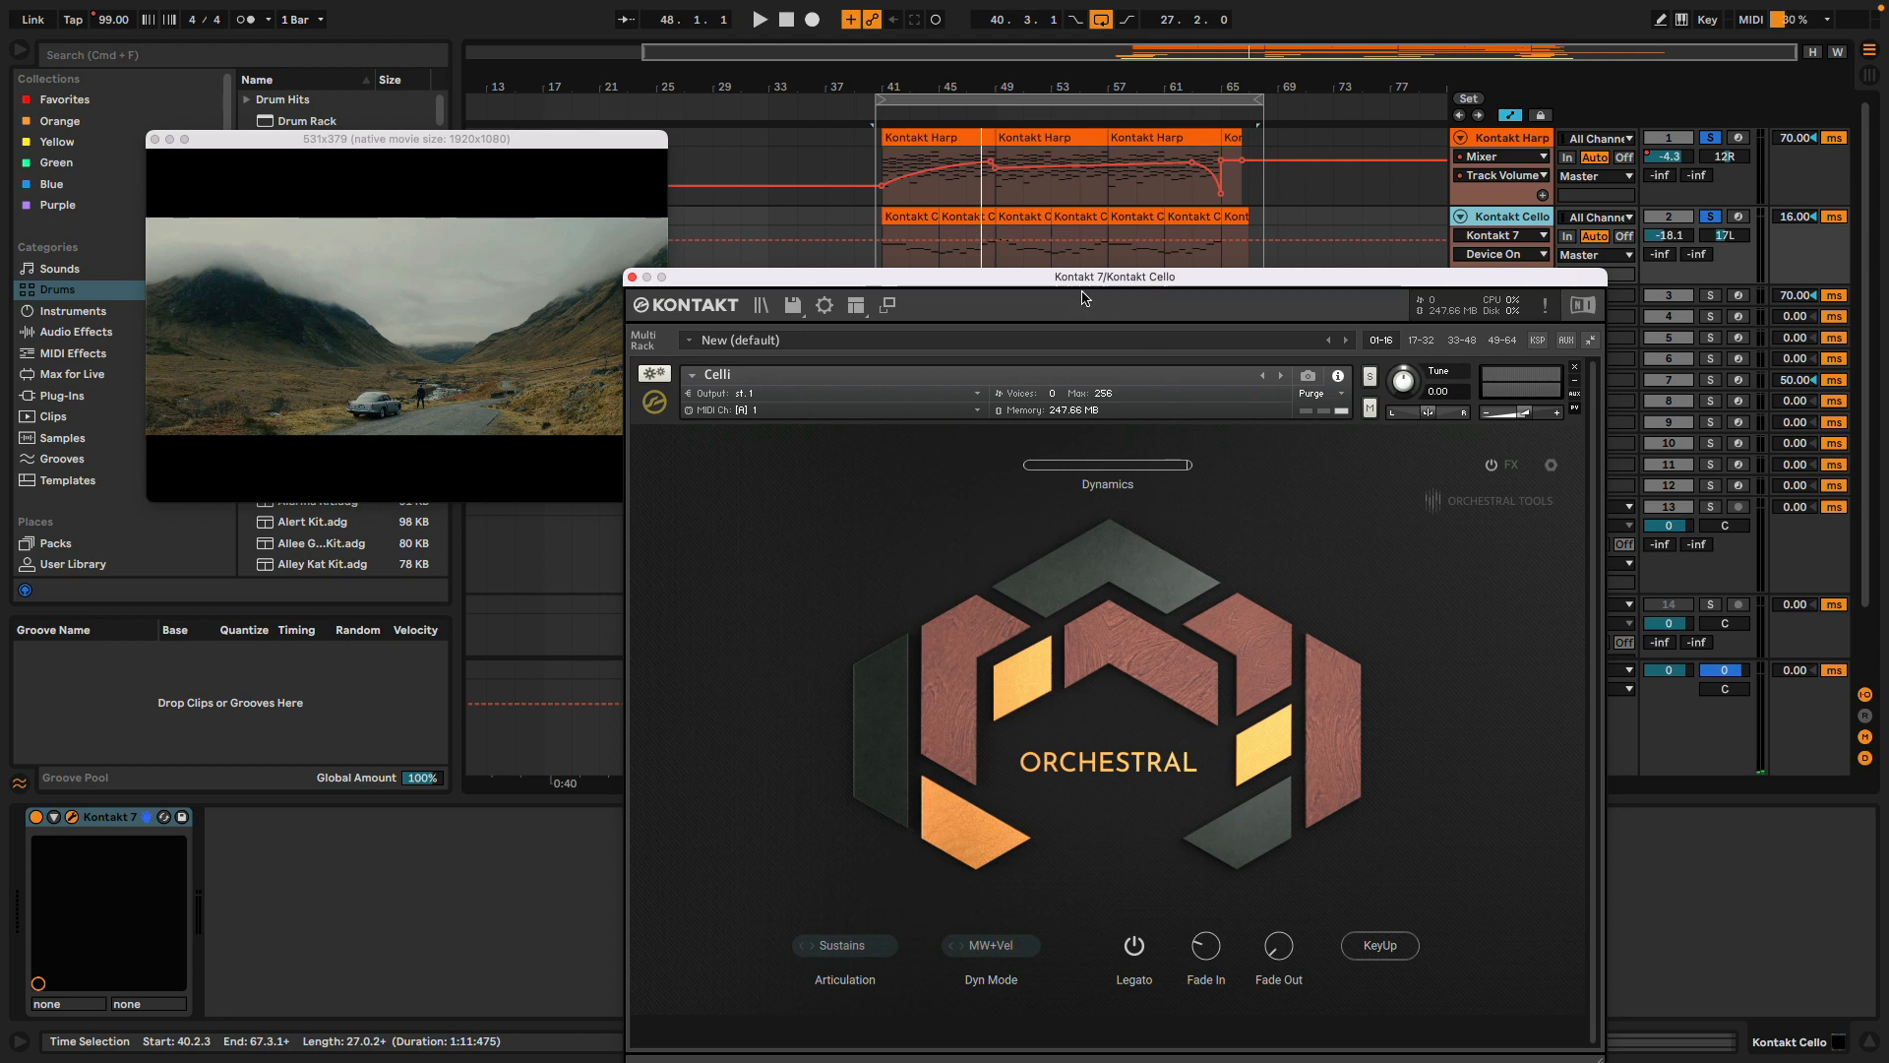
Unsolo the Kontakt Harp track and audition the cello alone while sweeping the Celli Dynamics down to about 4 and back to maximum
drag(1083, 279, 1010, 336)
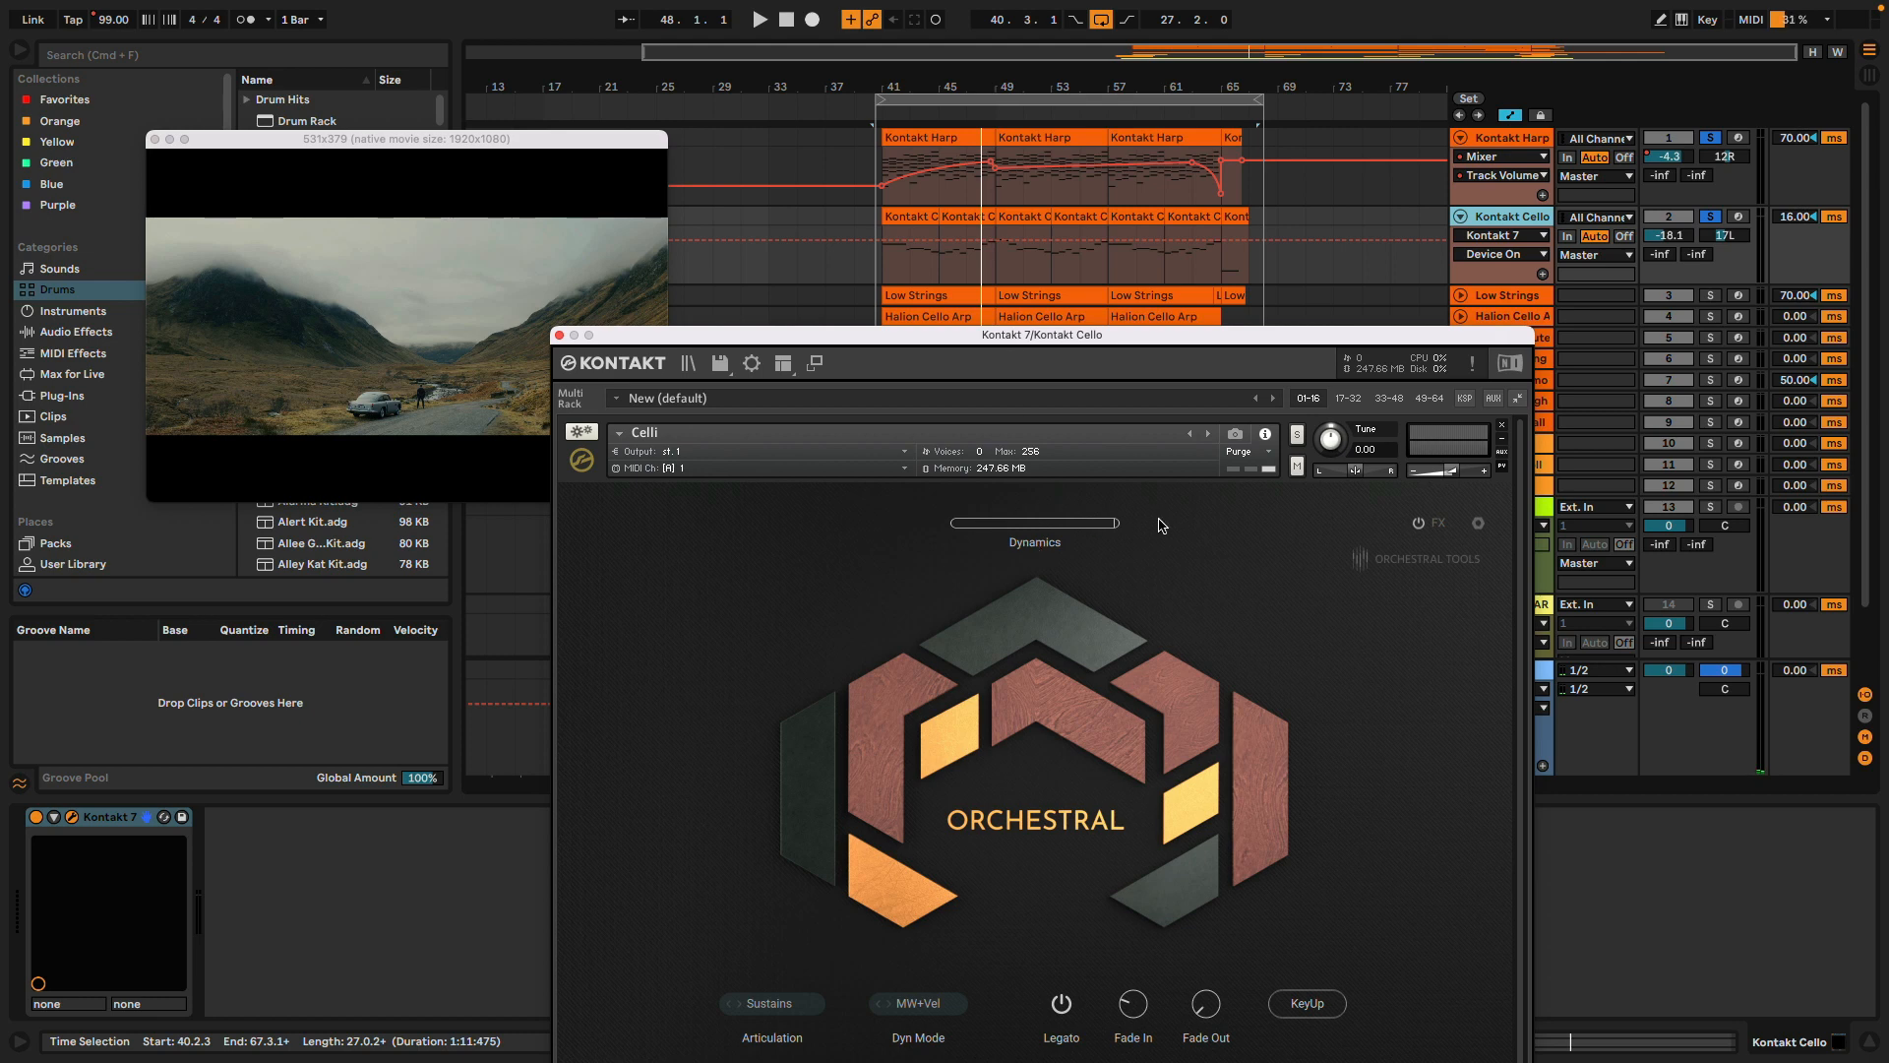
click(1711, 139)
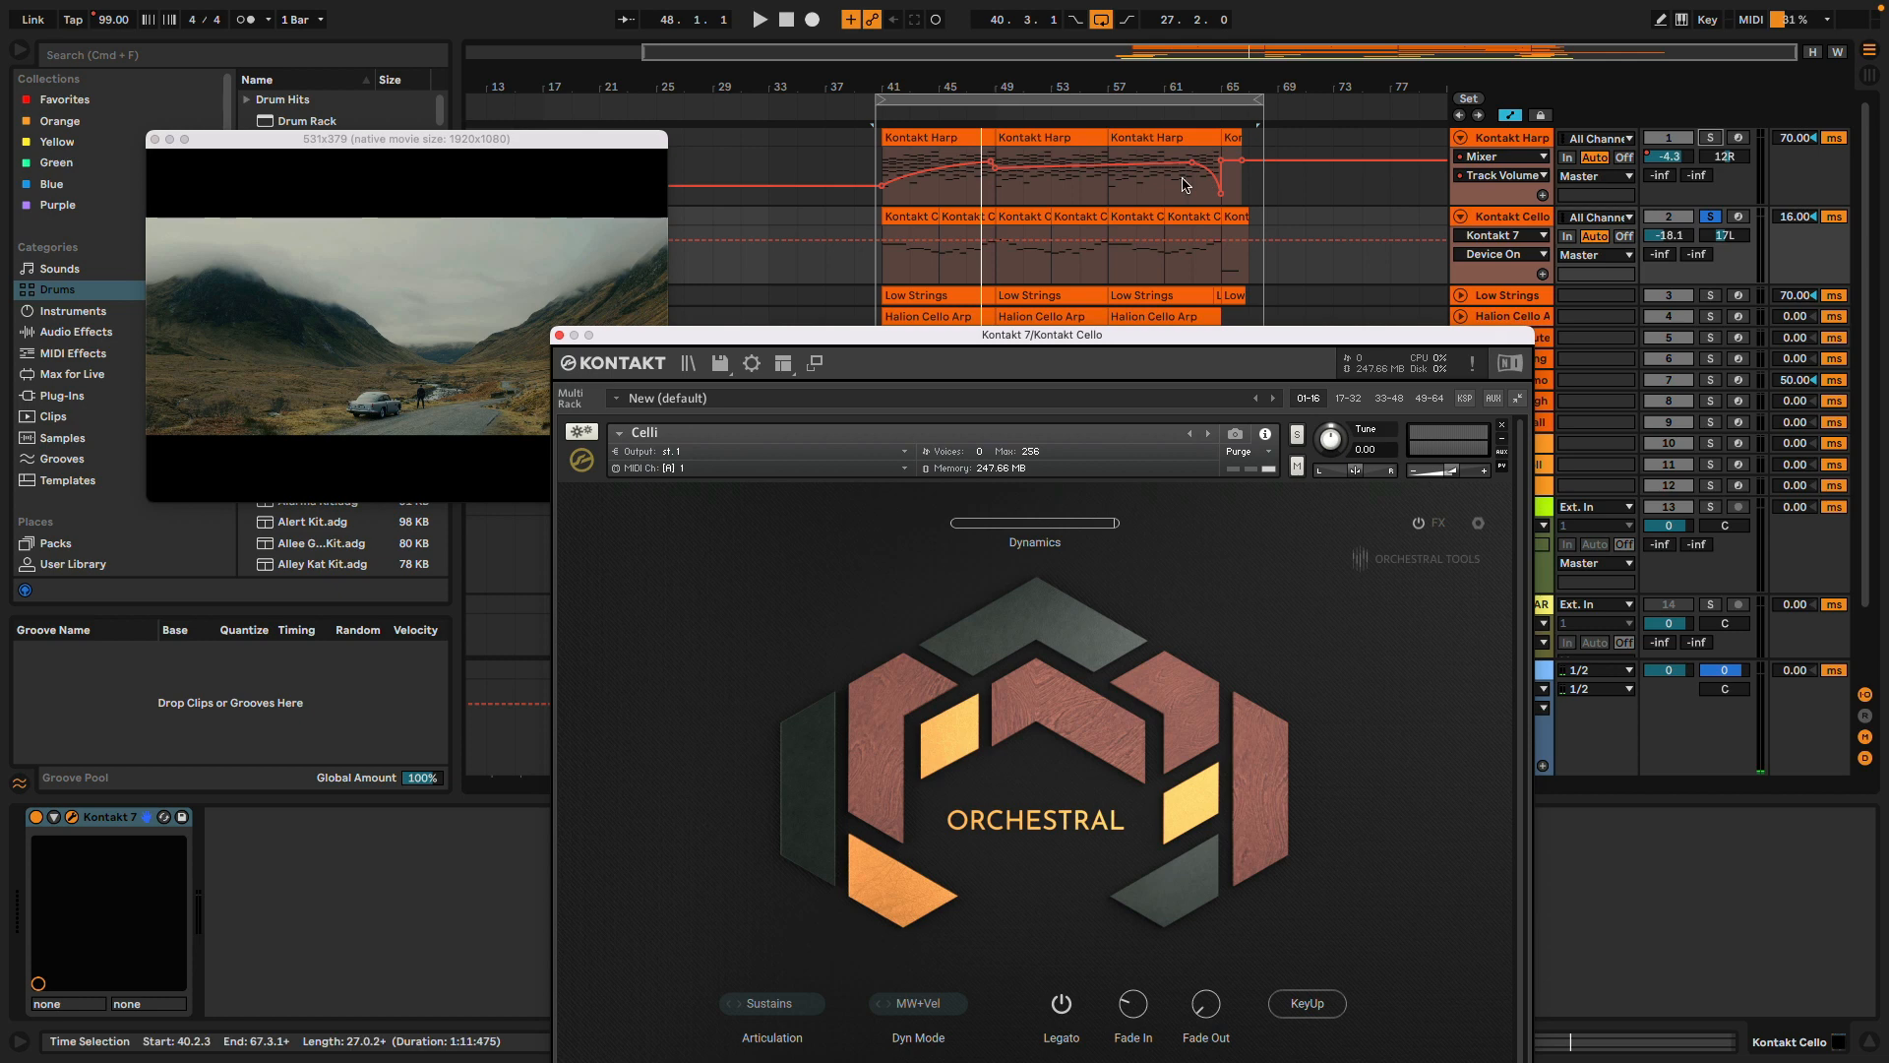
click(992, 111)
drag(1098, 525, 1024, 525)
drag(778, 665, 577, 960)
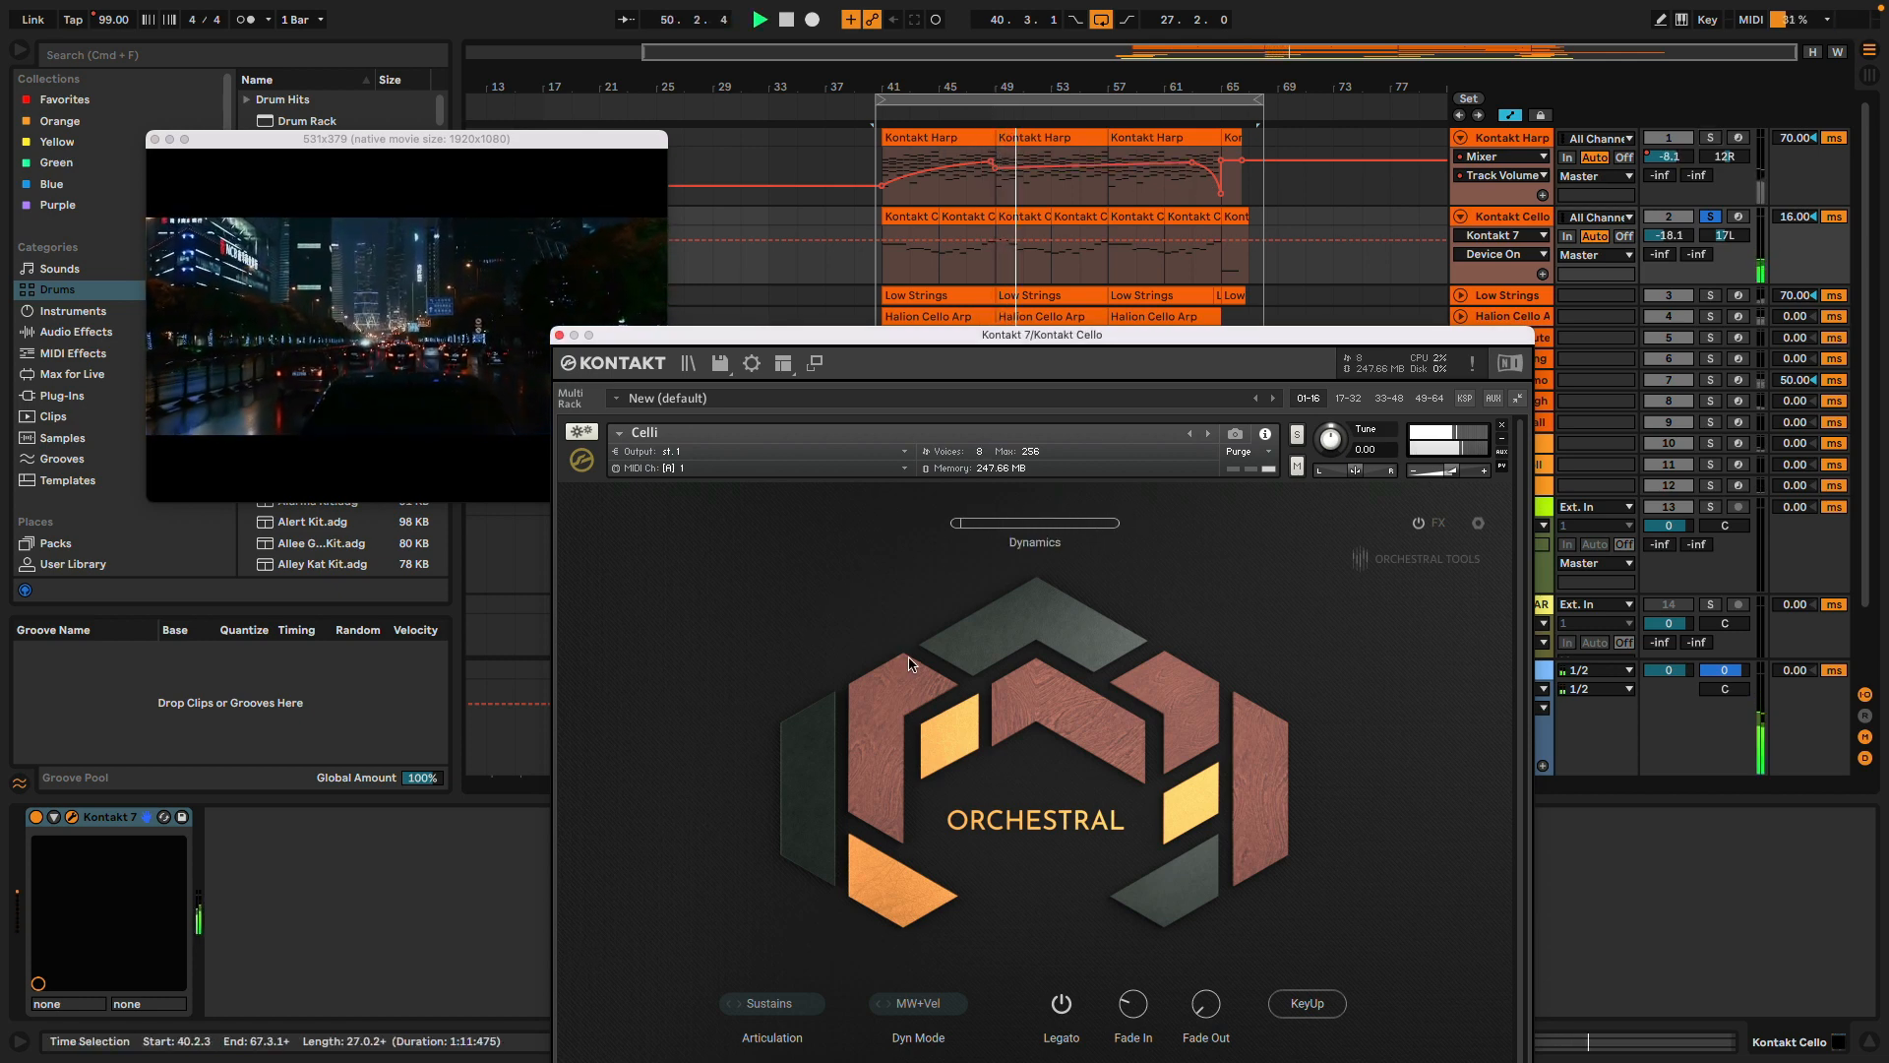
click(961, 522)
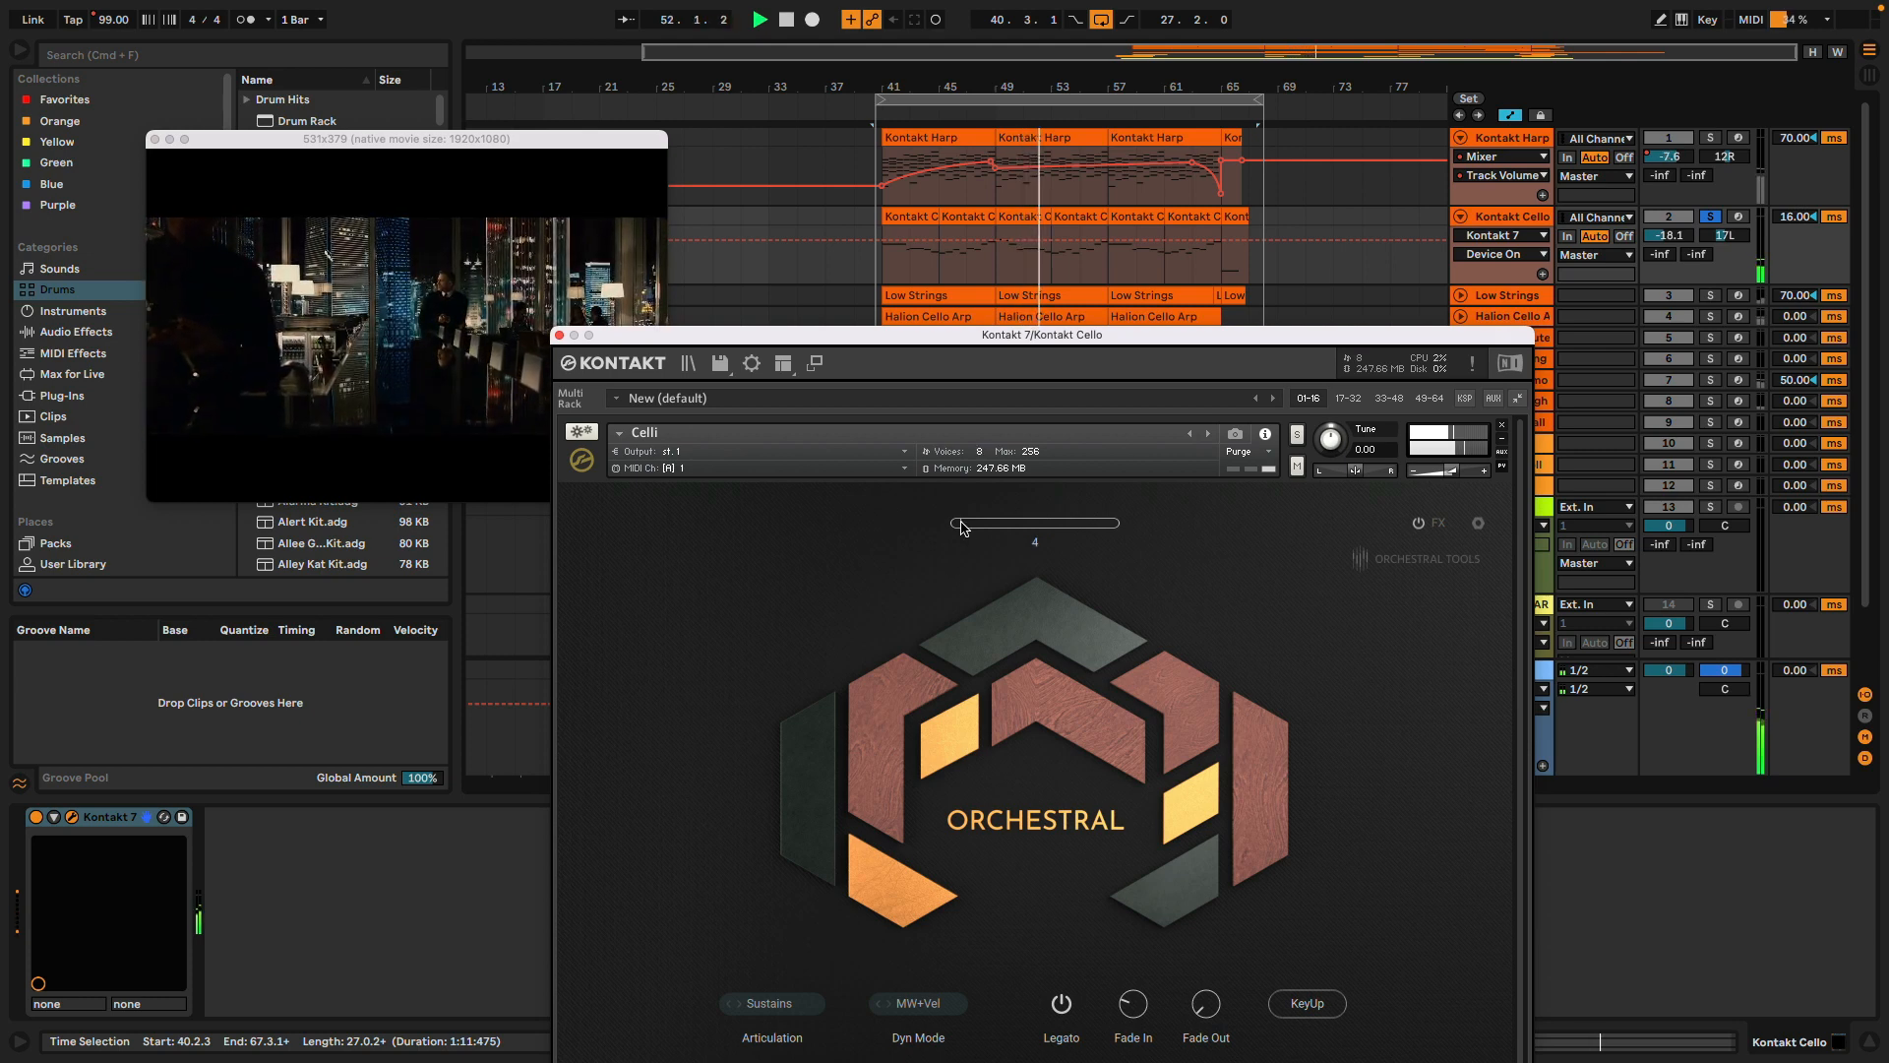
drag(961, 527, 1535, 622)
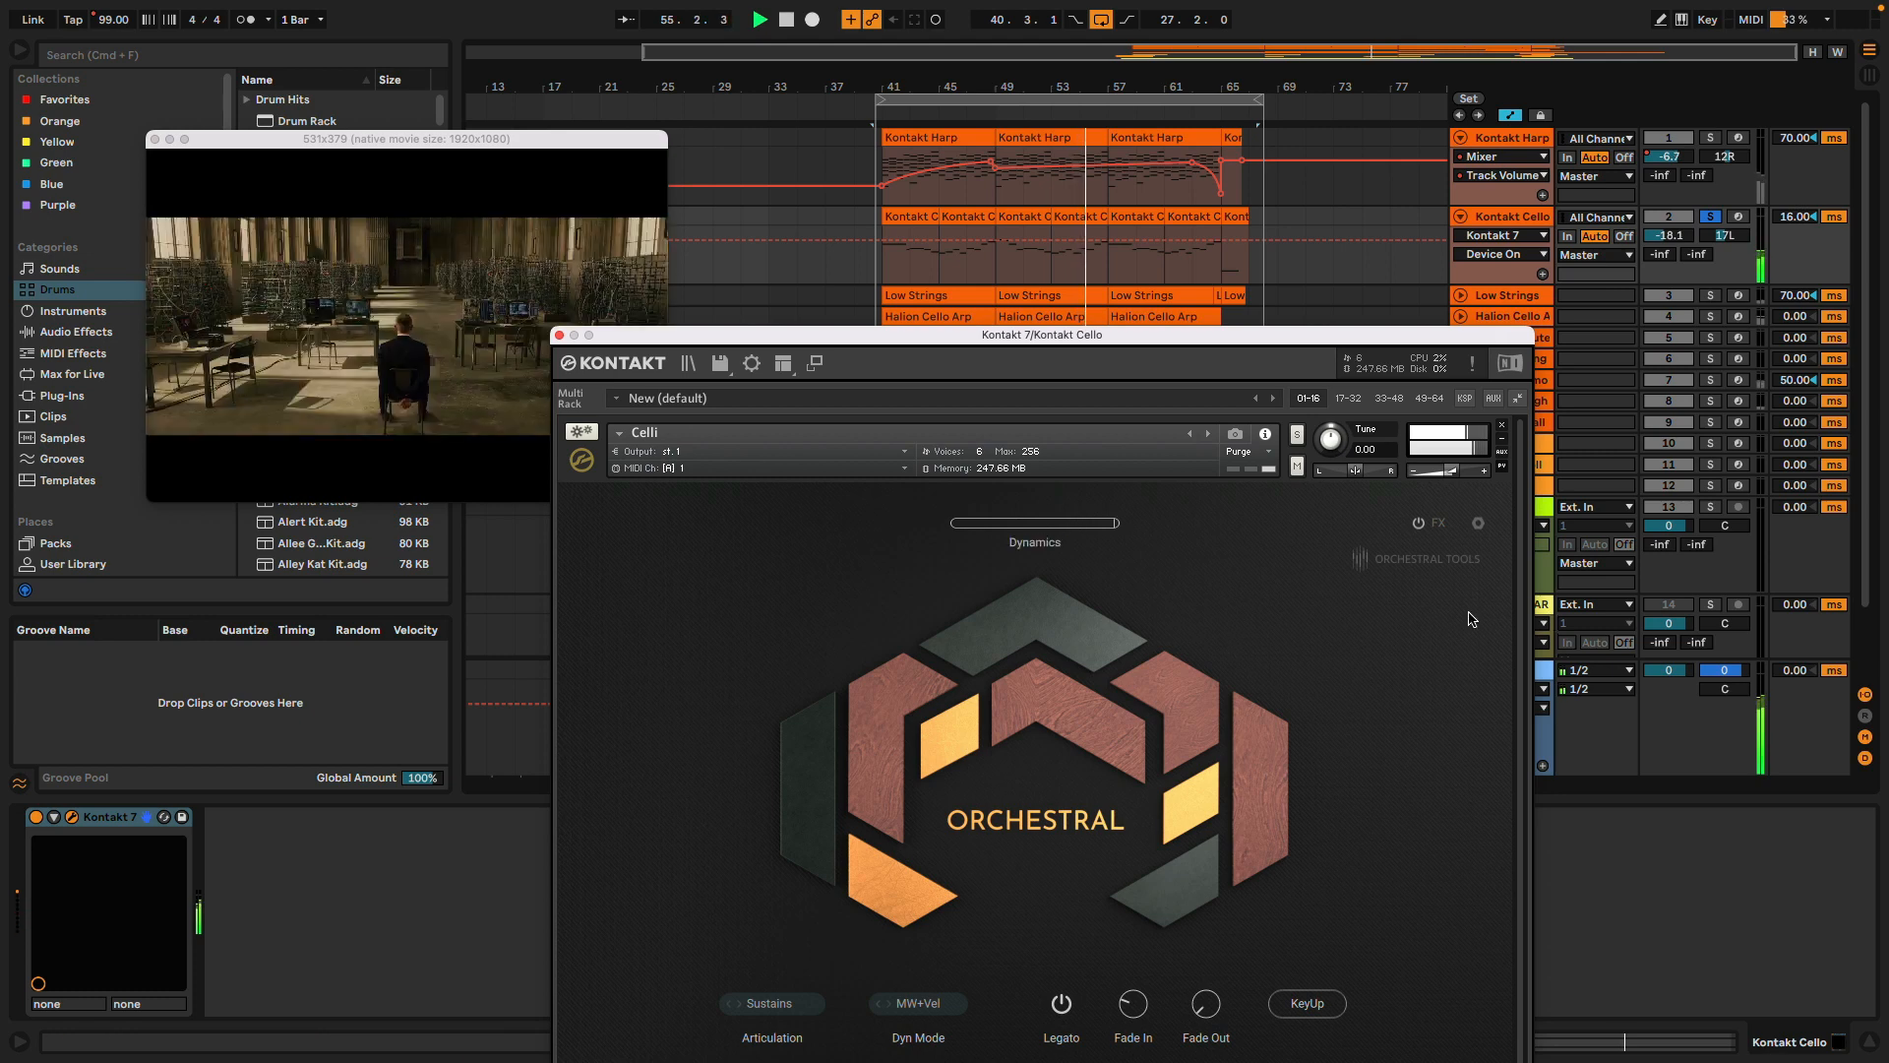
key(space)
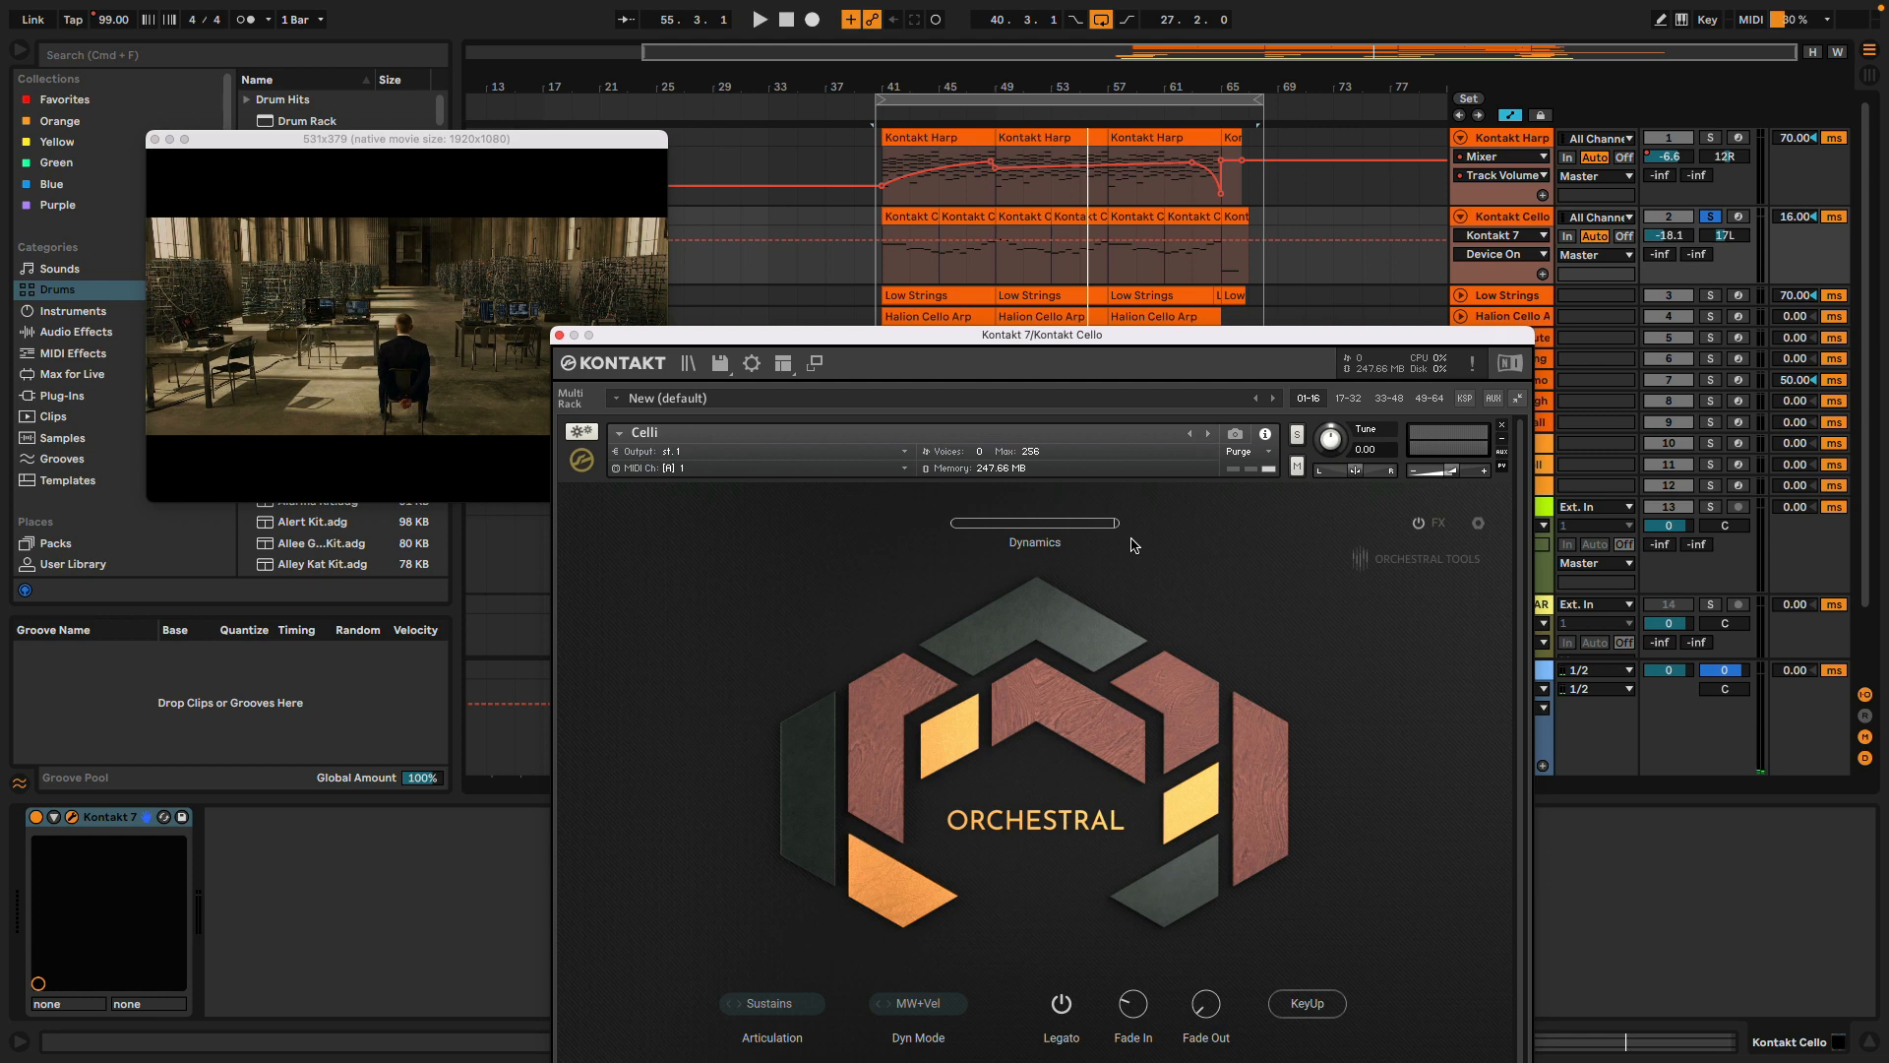
Close the Celli instrument window, and expand and solo the Low Strings track
click(560, 336)
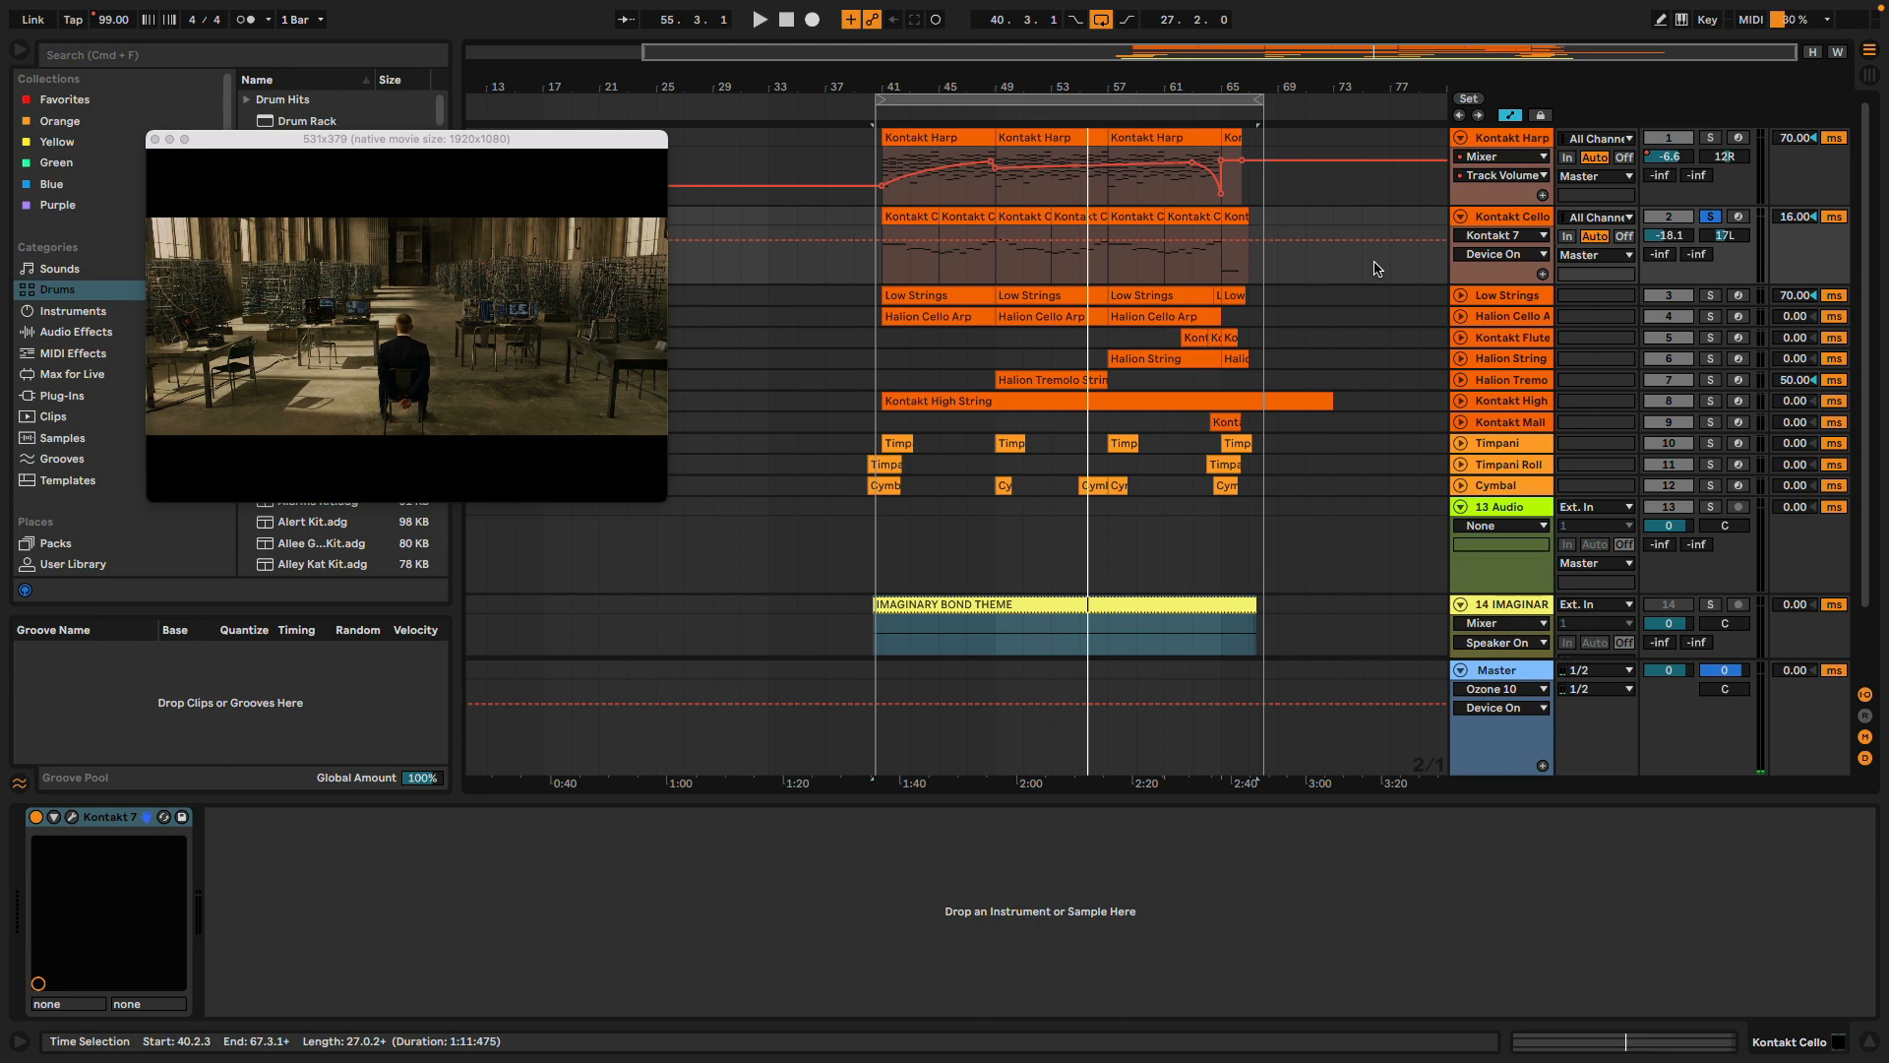
click(1504, 226)
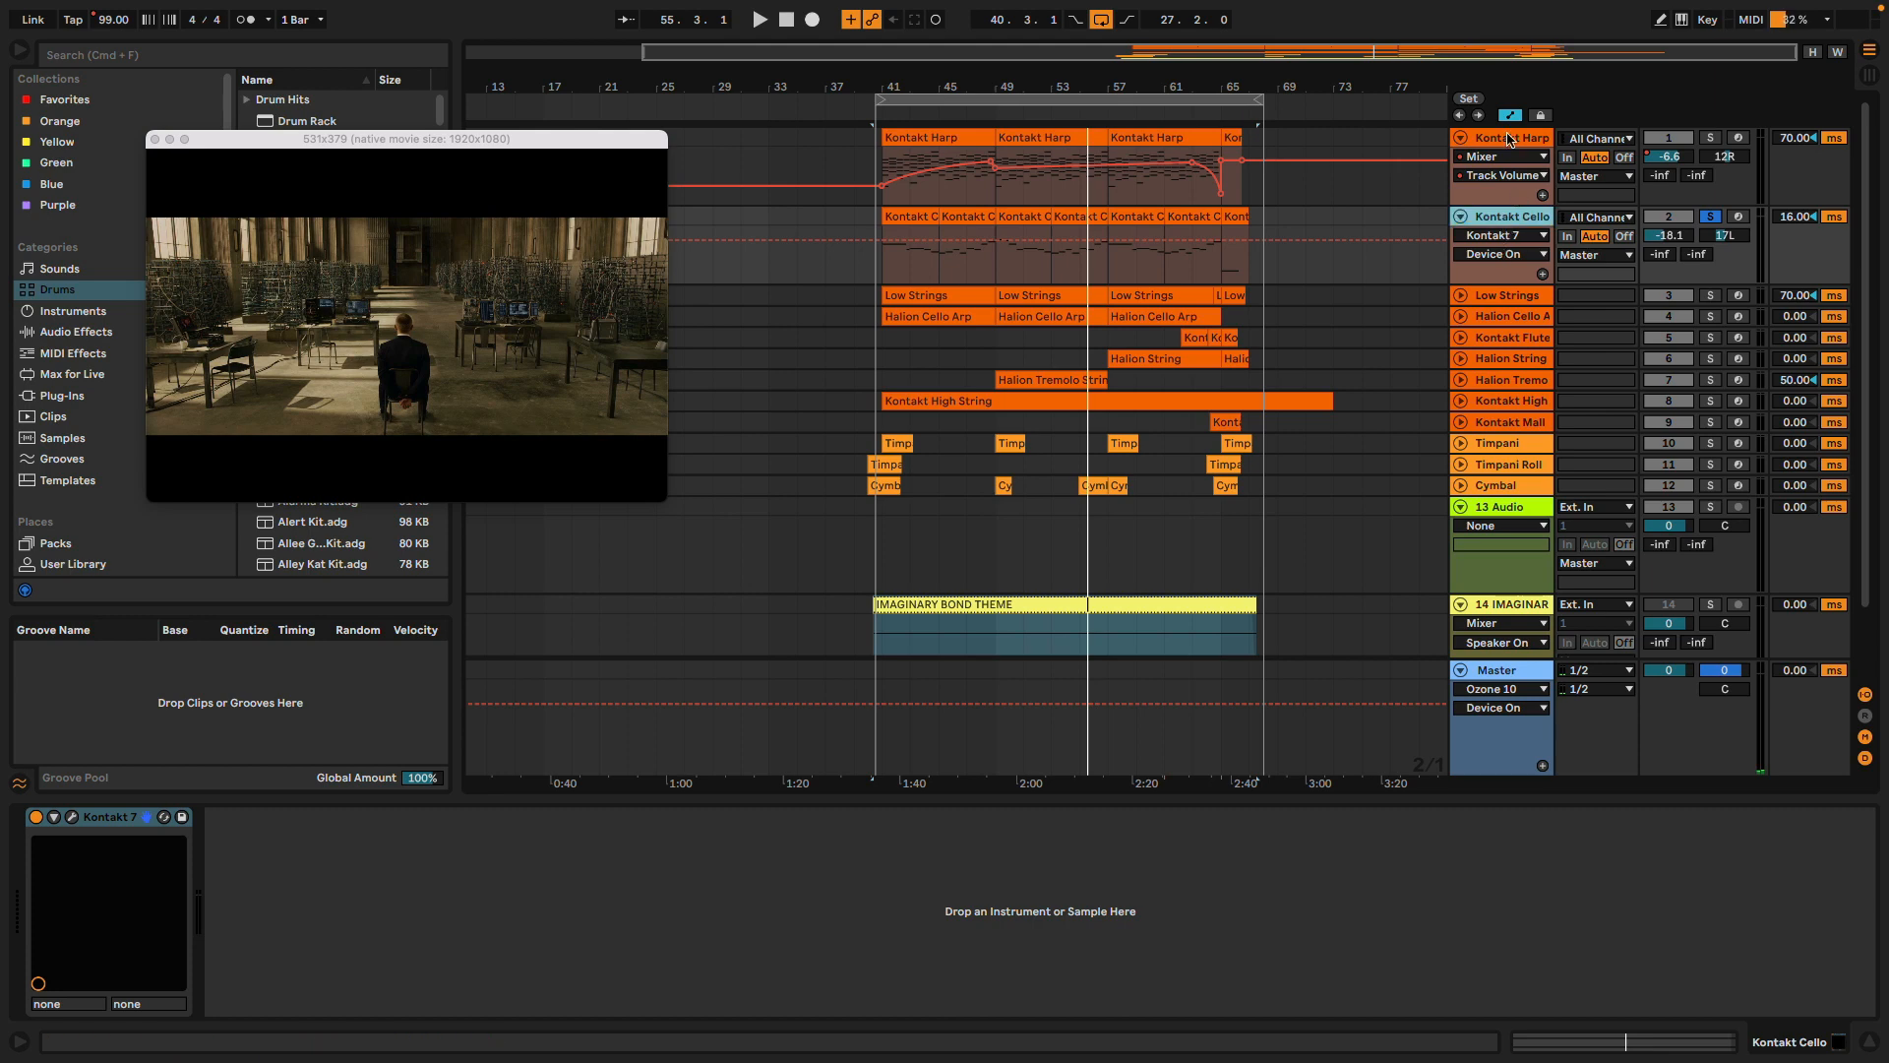
click(1509, 296)
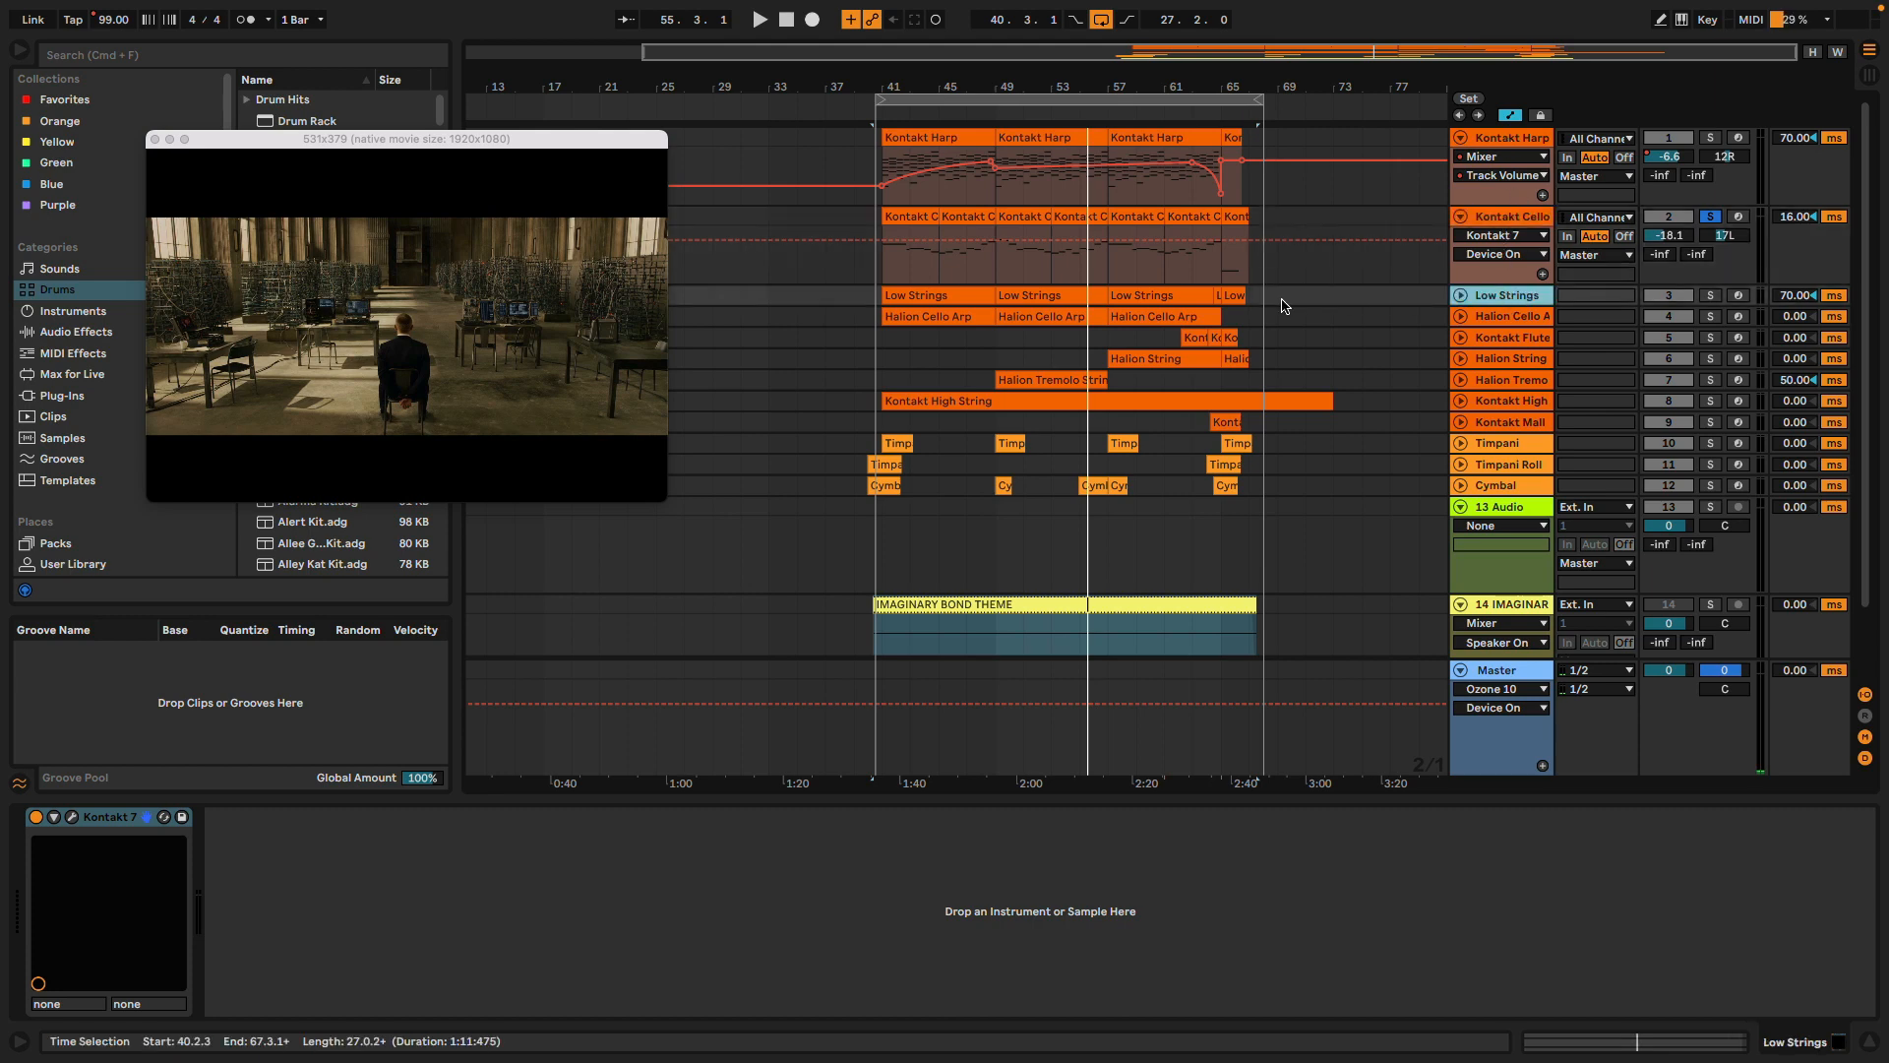
click(1460, 296)
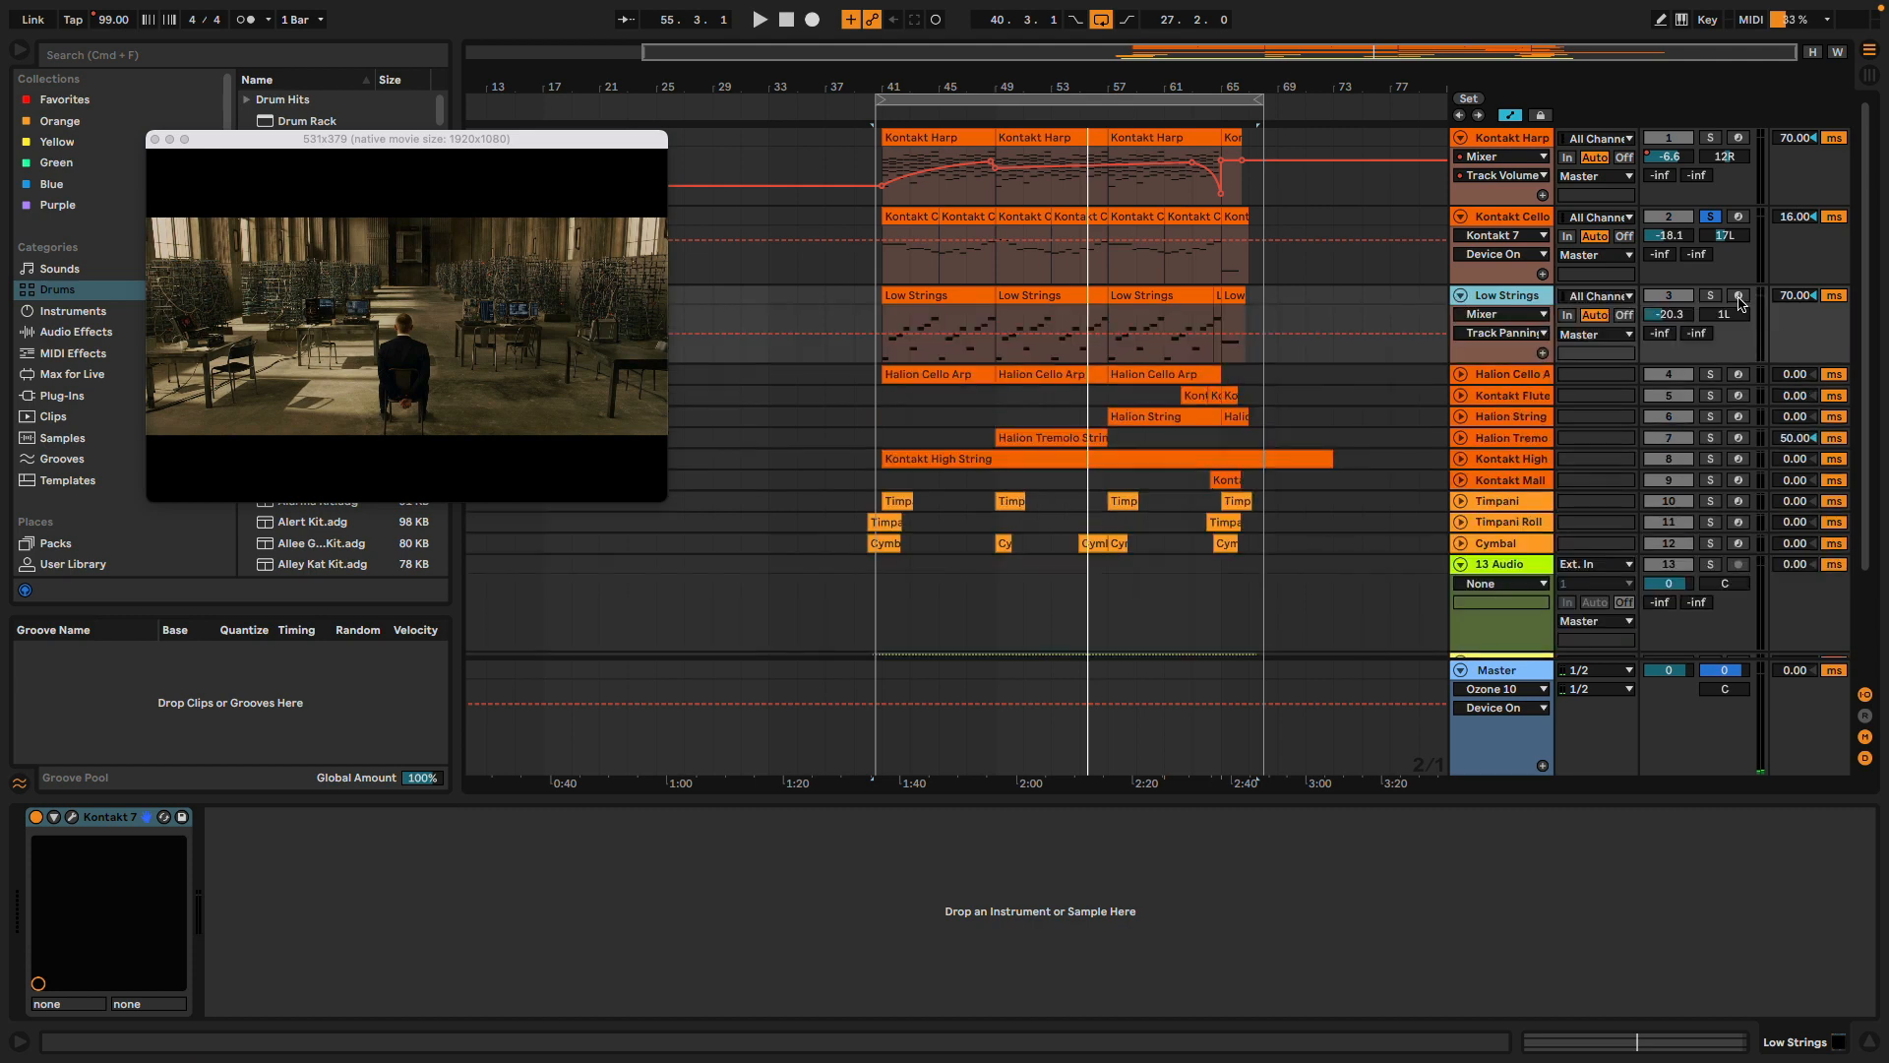
click(1713, 298)
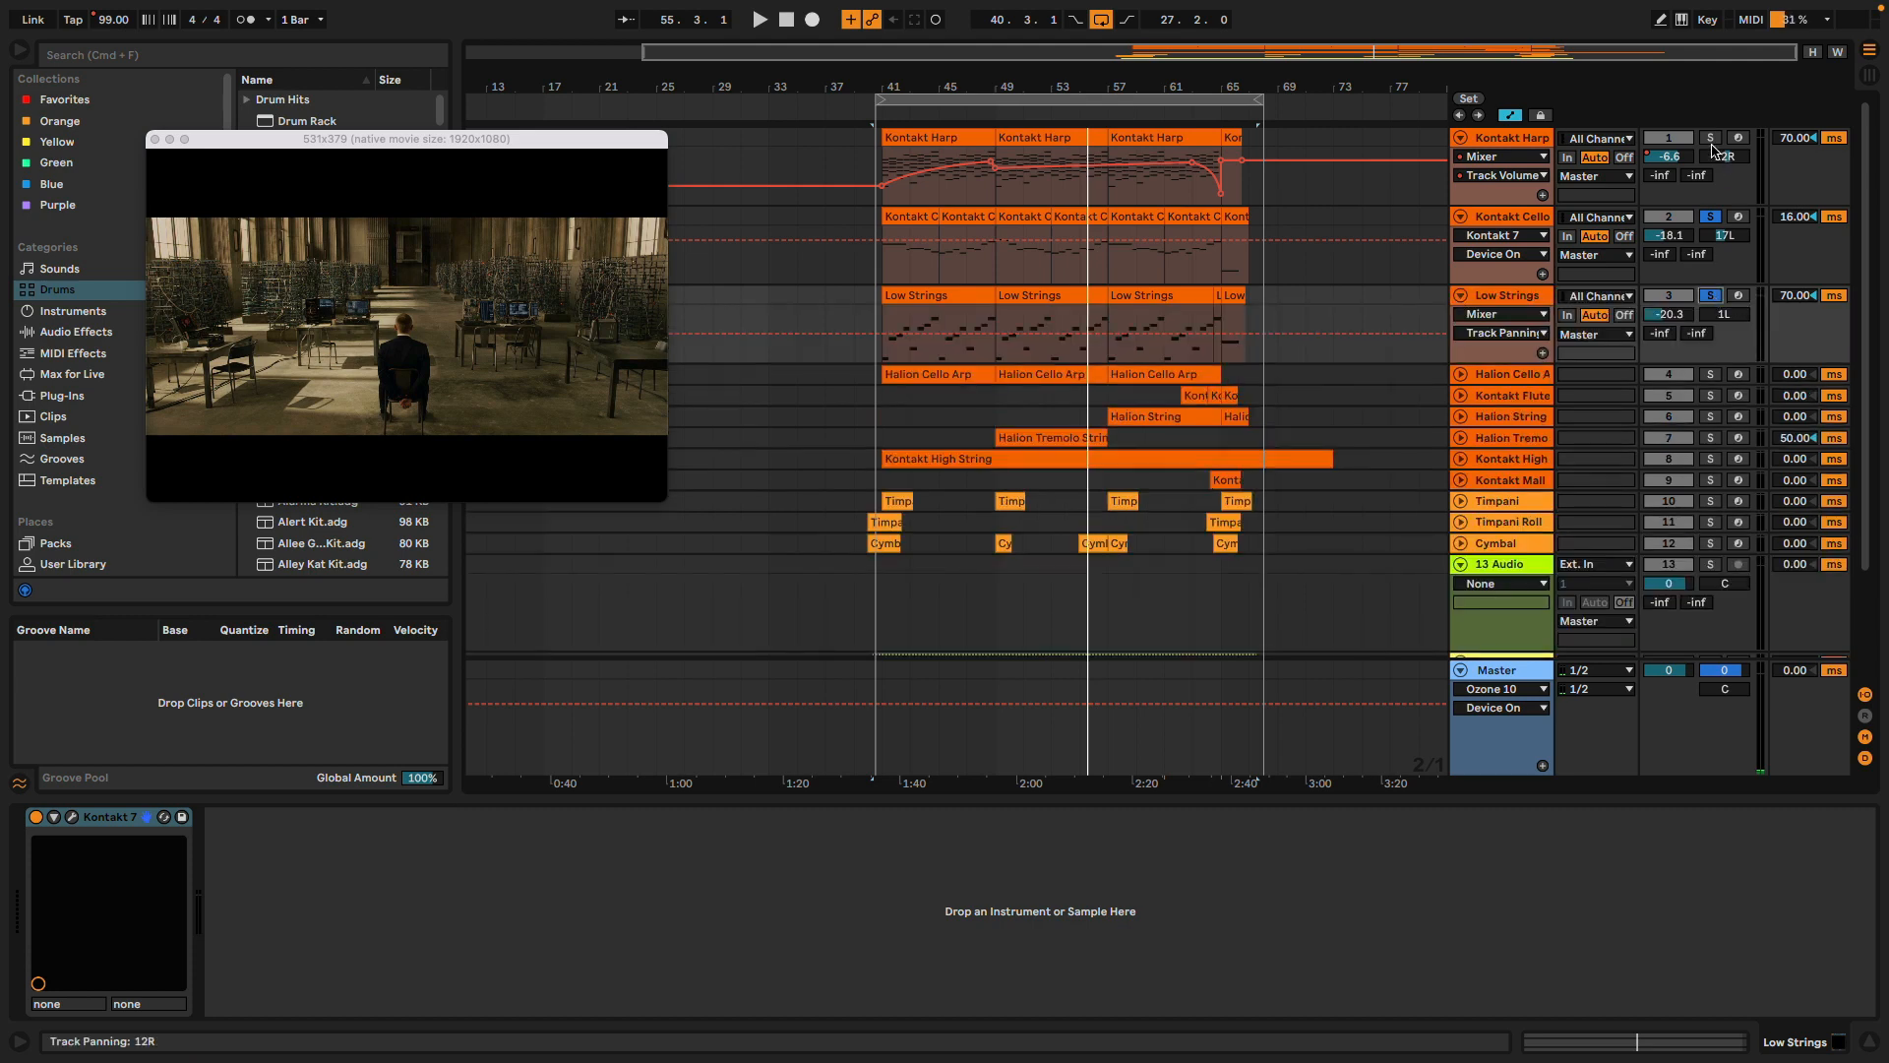
Solo the Kontakt Harp track again and play it with the cello and Low Strings, selecting the first Low Strings clip
click(1710, 138)
key(space)
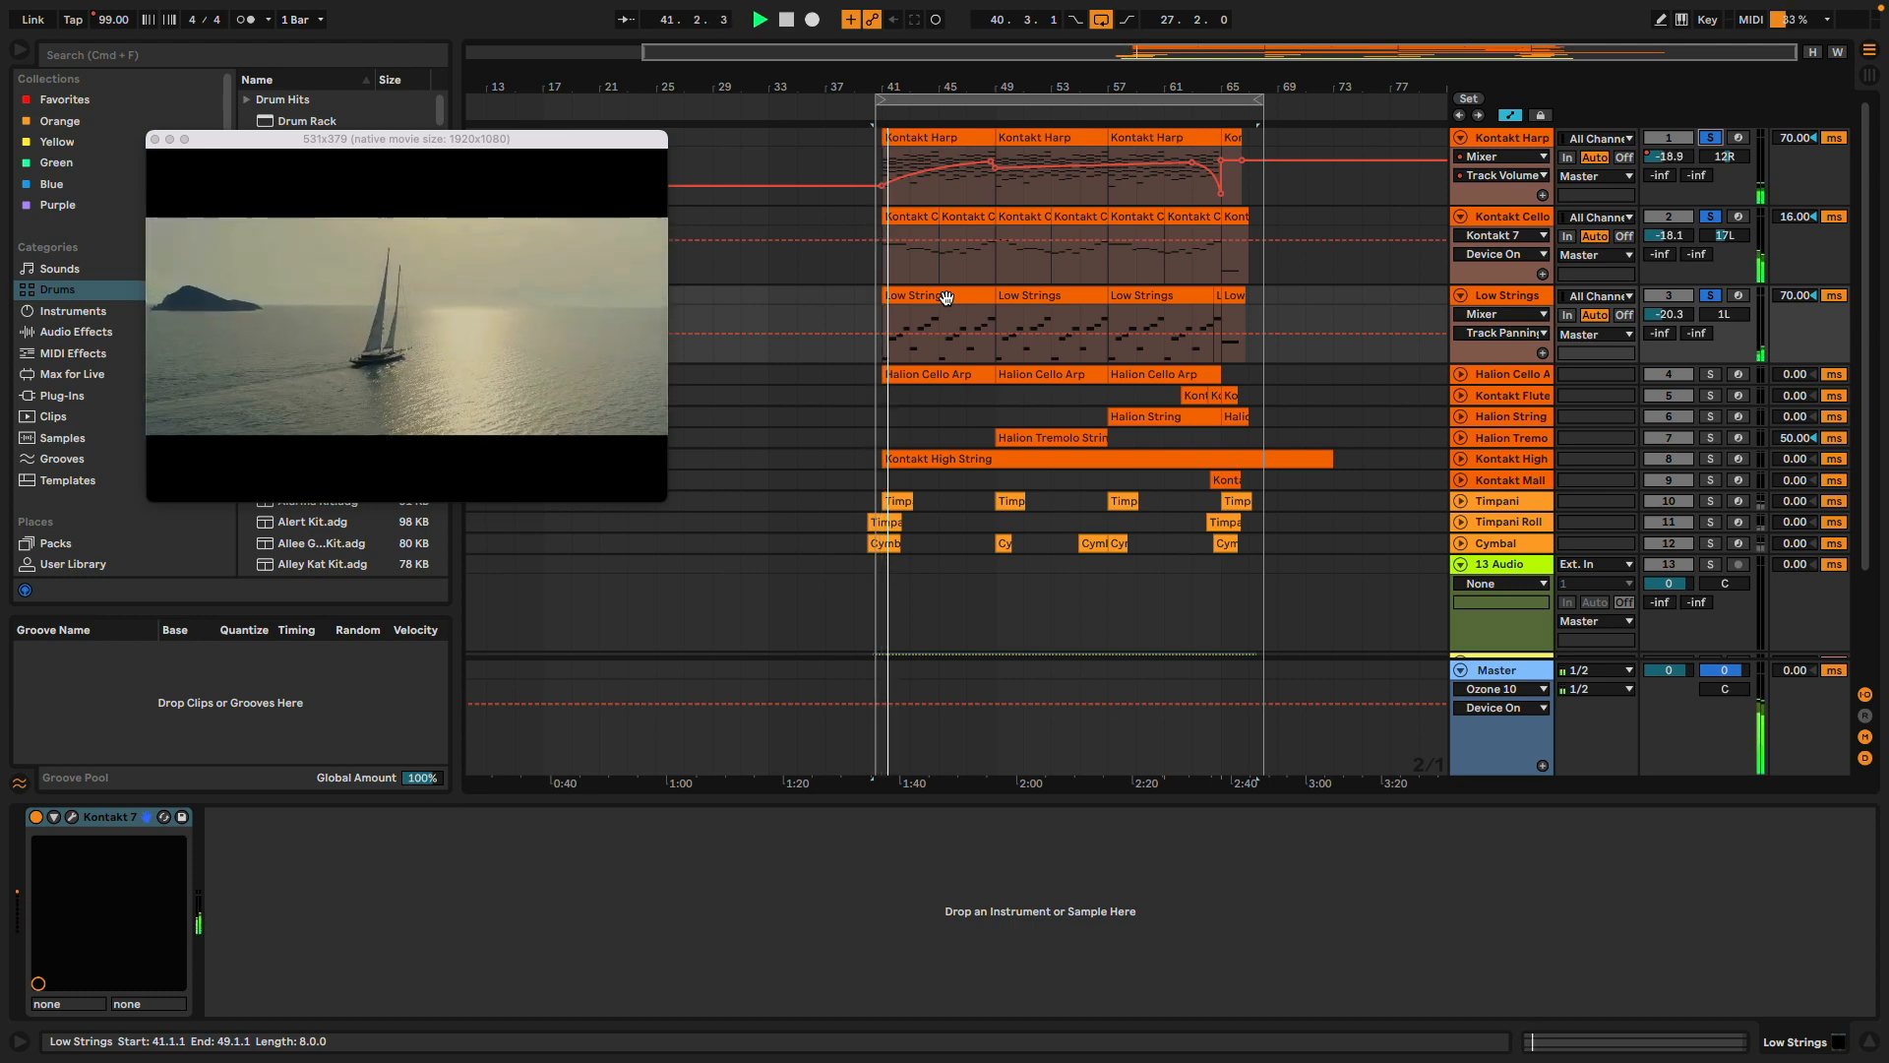
click(945, 298)
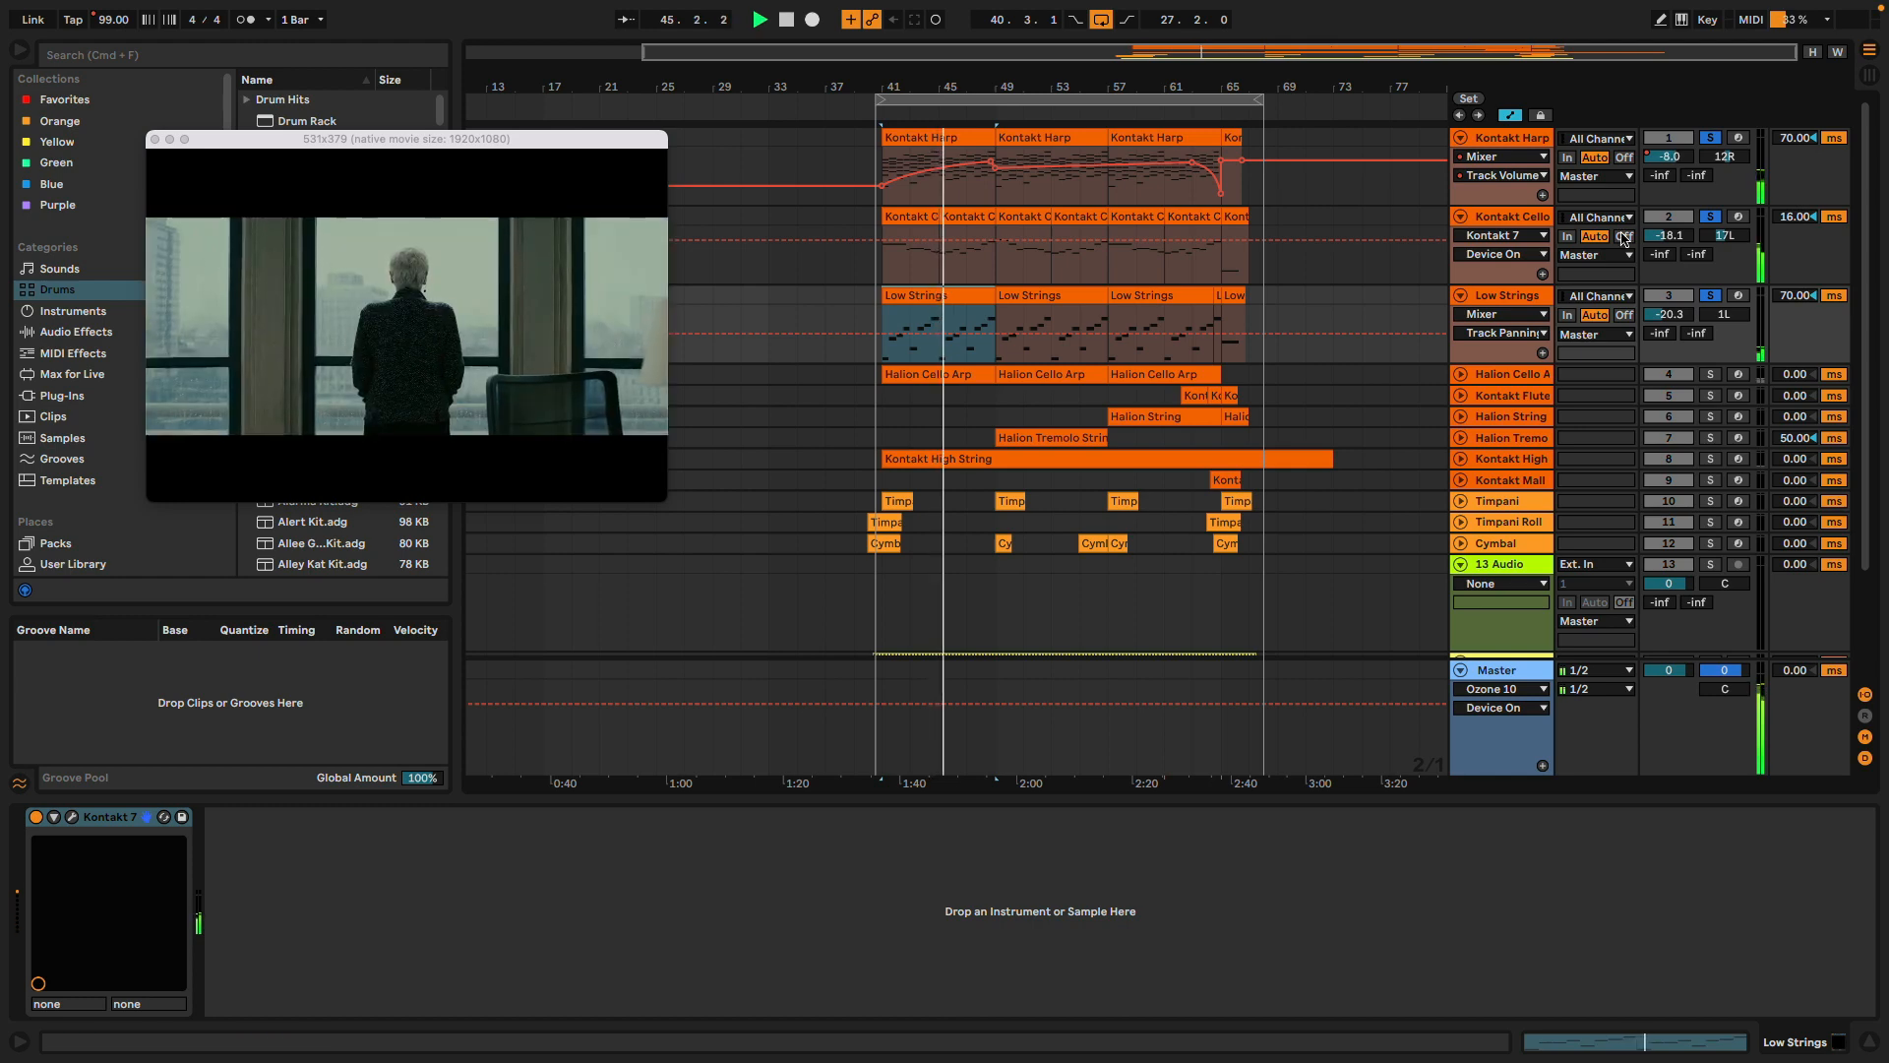
Unsolo the harp and cello tracks, and listen to Low Strings alone while viewing its Basses instrument in Kontakt 7
click(1711, 139)
click(1709, 295)
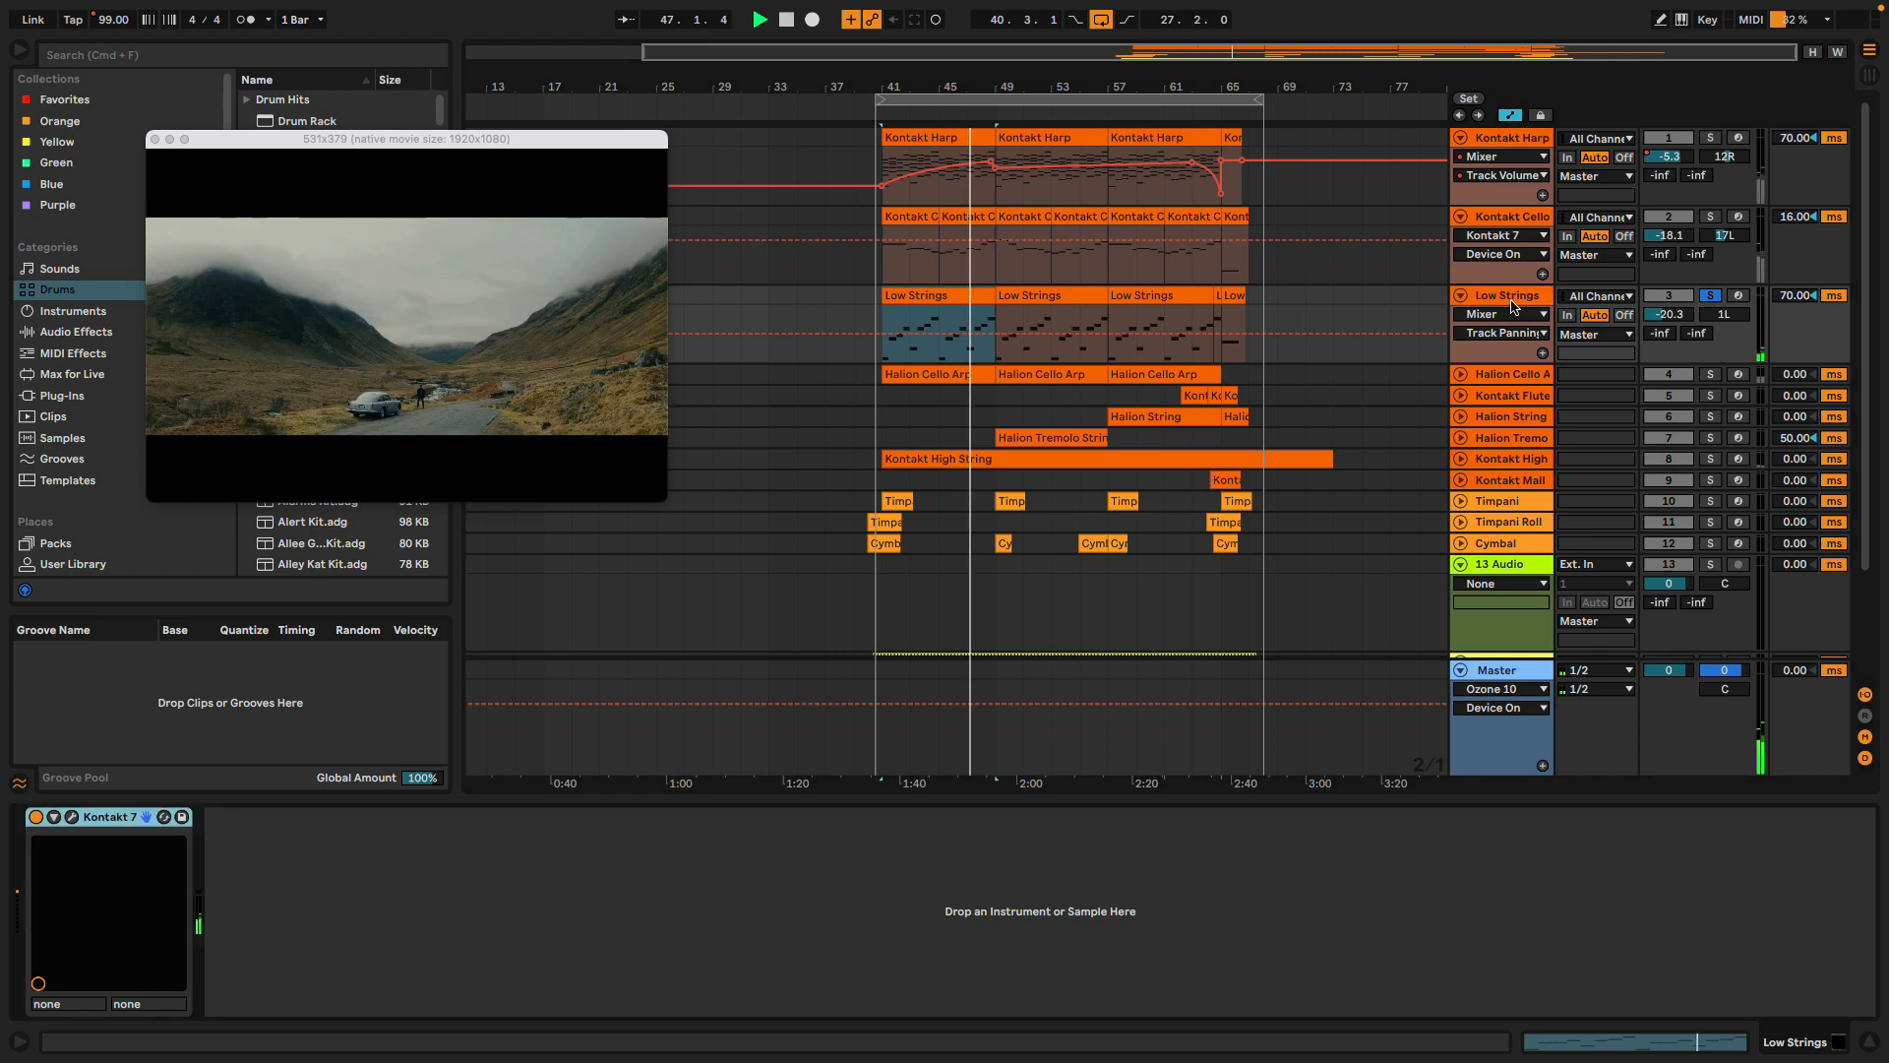
click(72, 817)
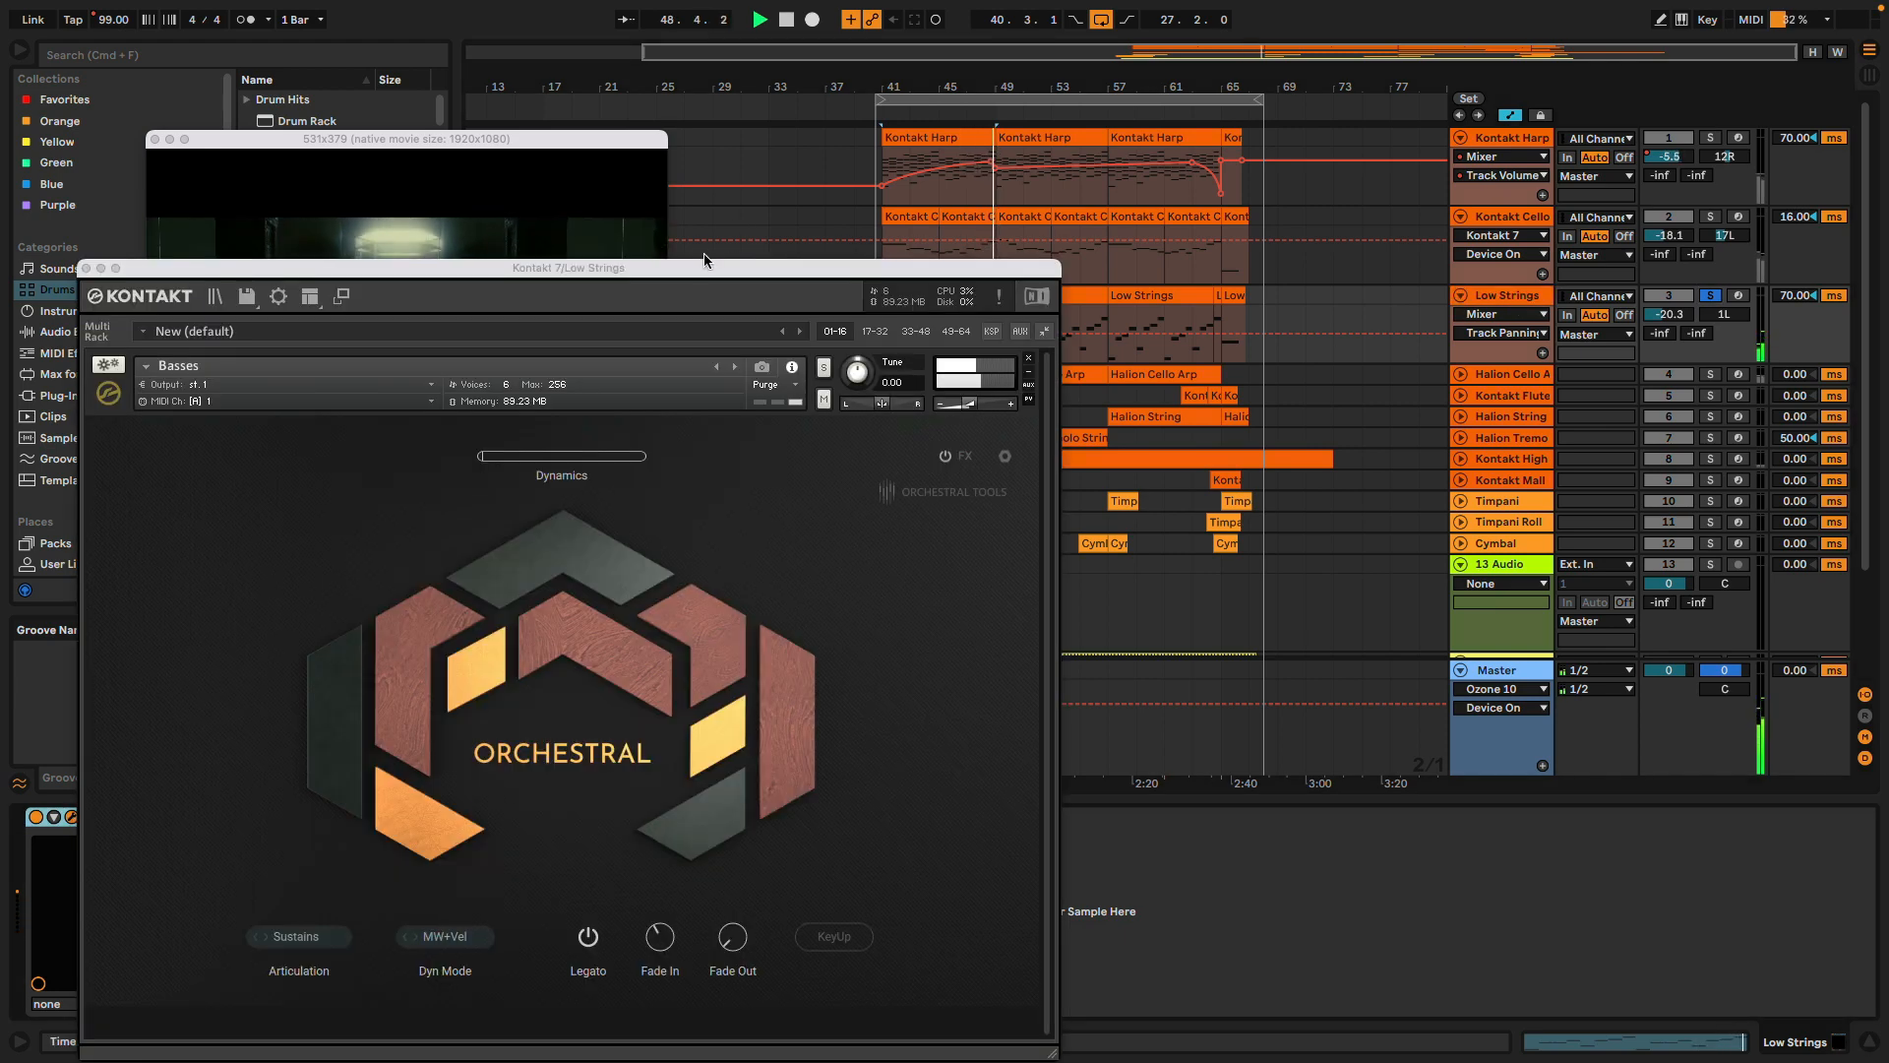
drag(699, 277, 1329, 175)
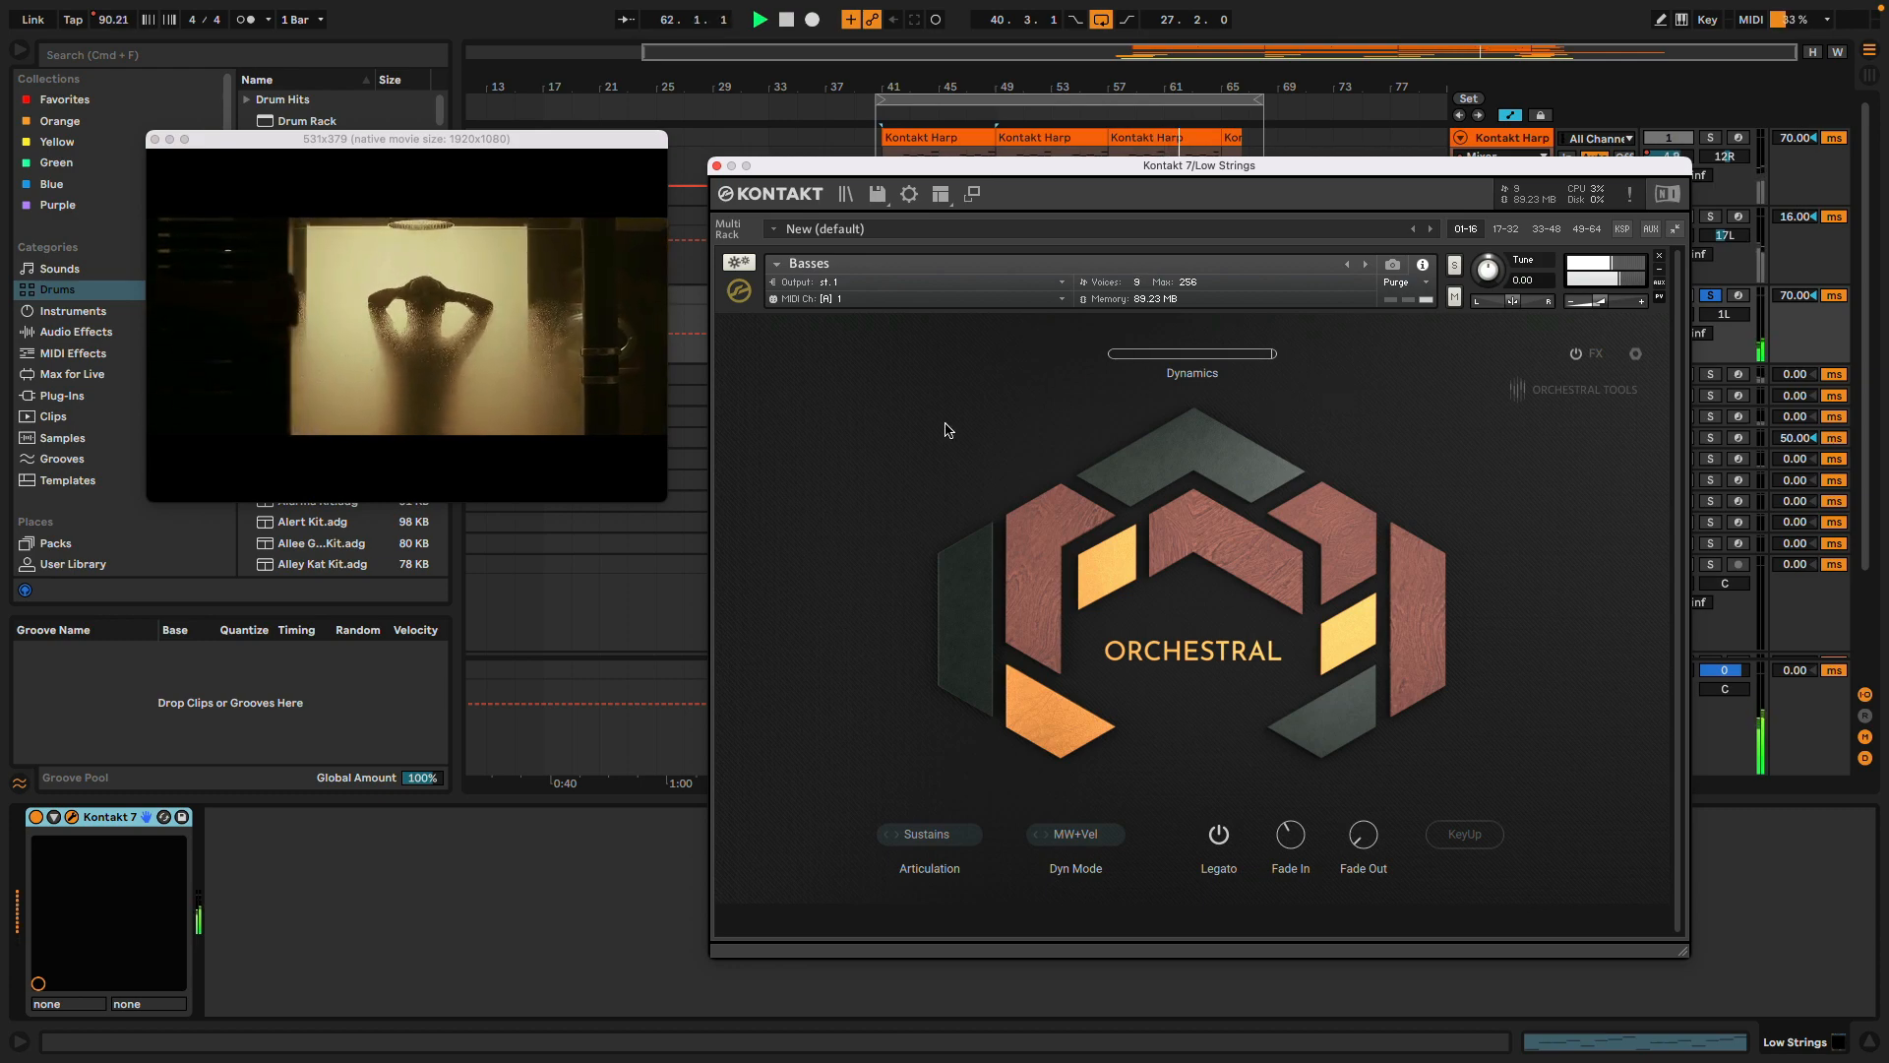
click(716, 166)
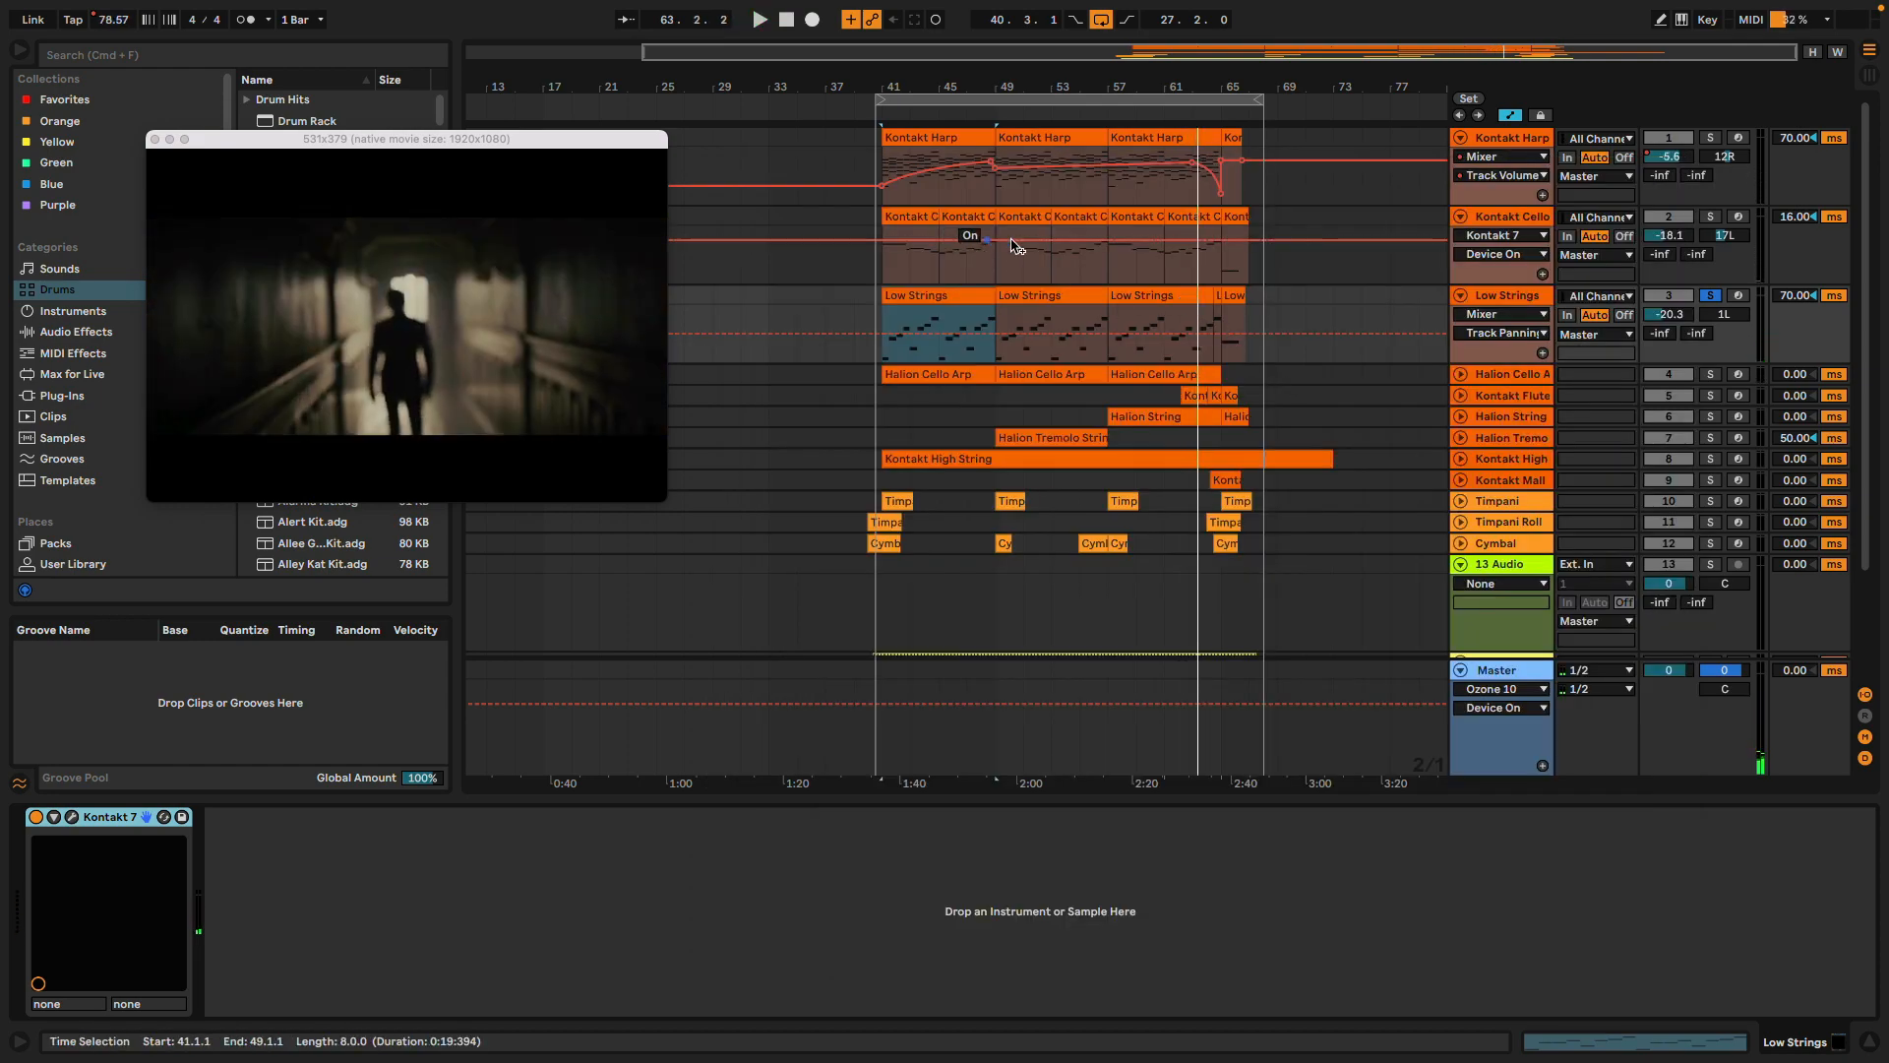
Select the Halion Cello Arp track, solo it in place of Low Strings, and expand its lane
click(1513, 297)
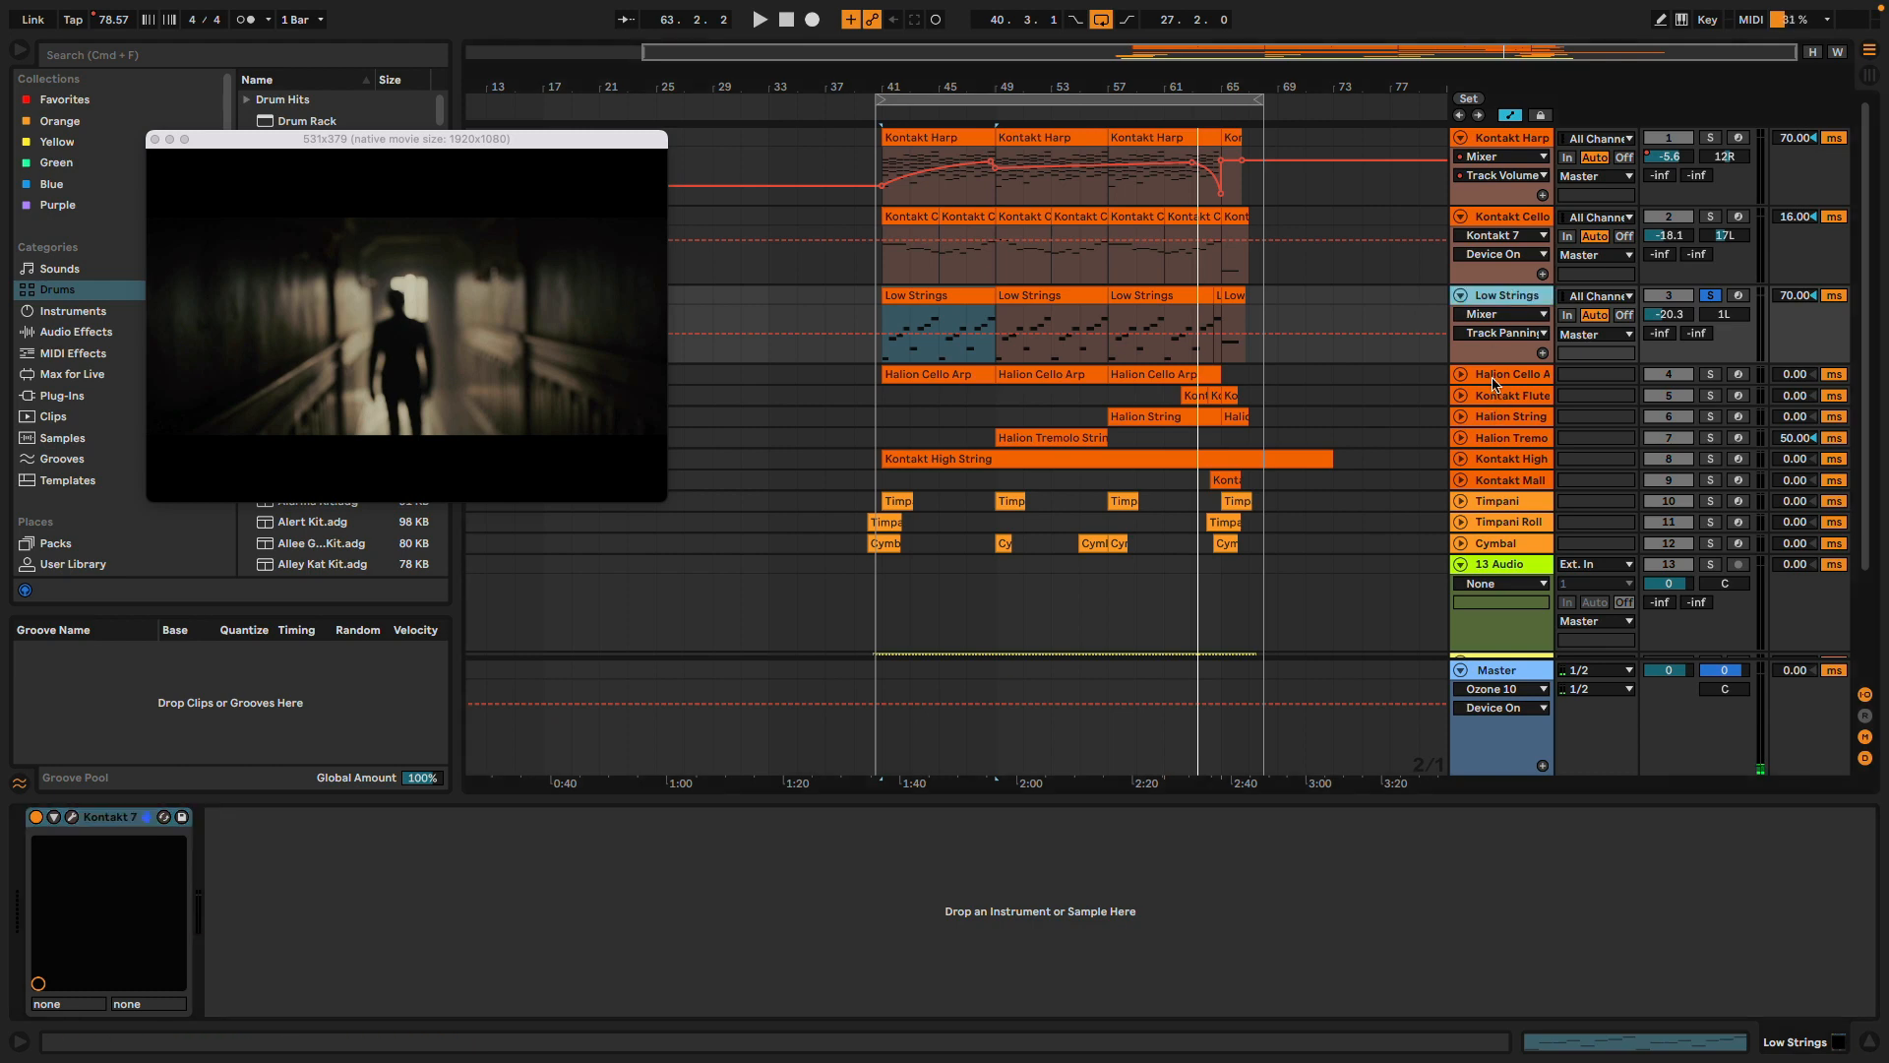
click(1496, 376)
click(1712, 375)
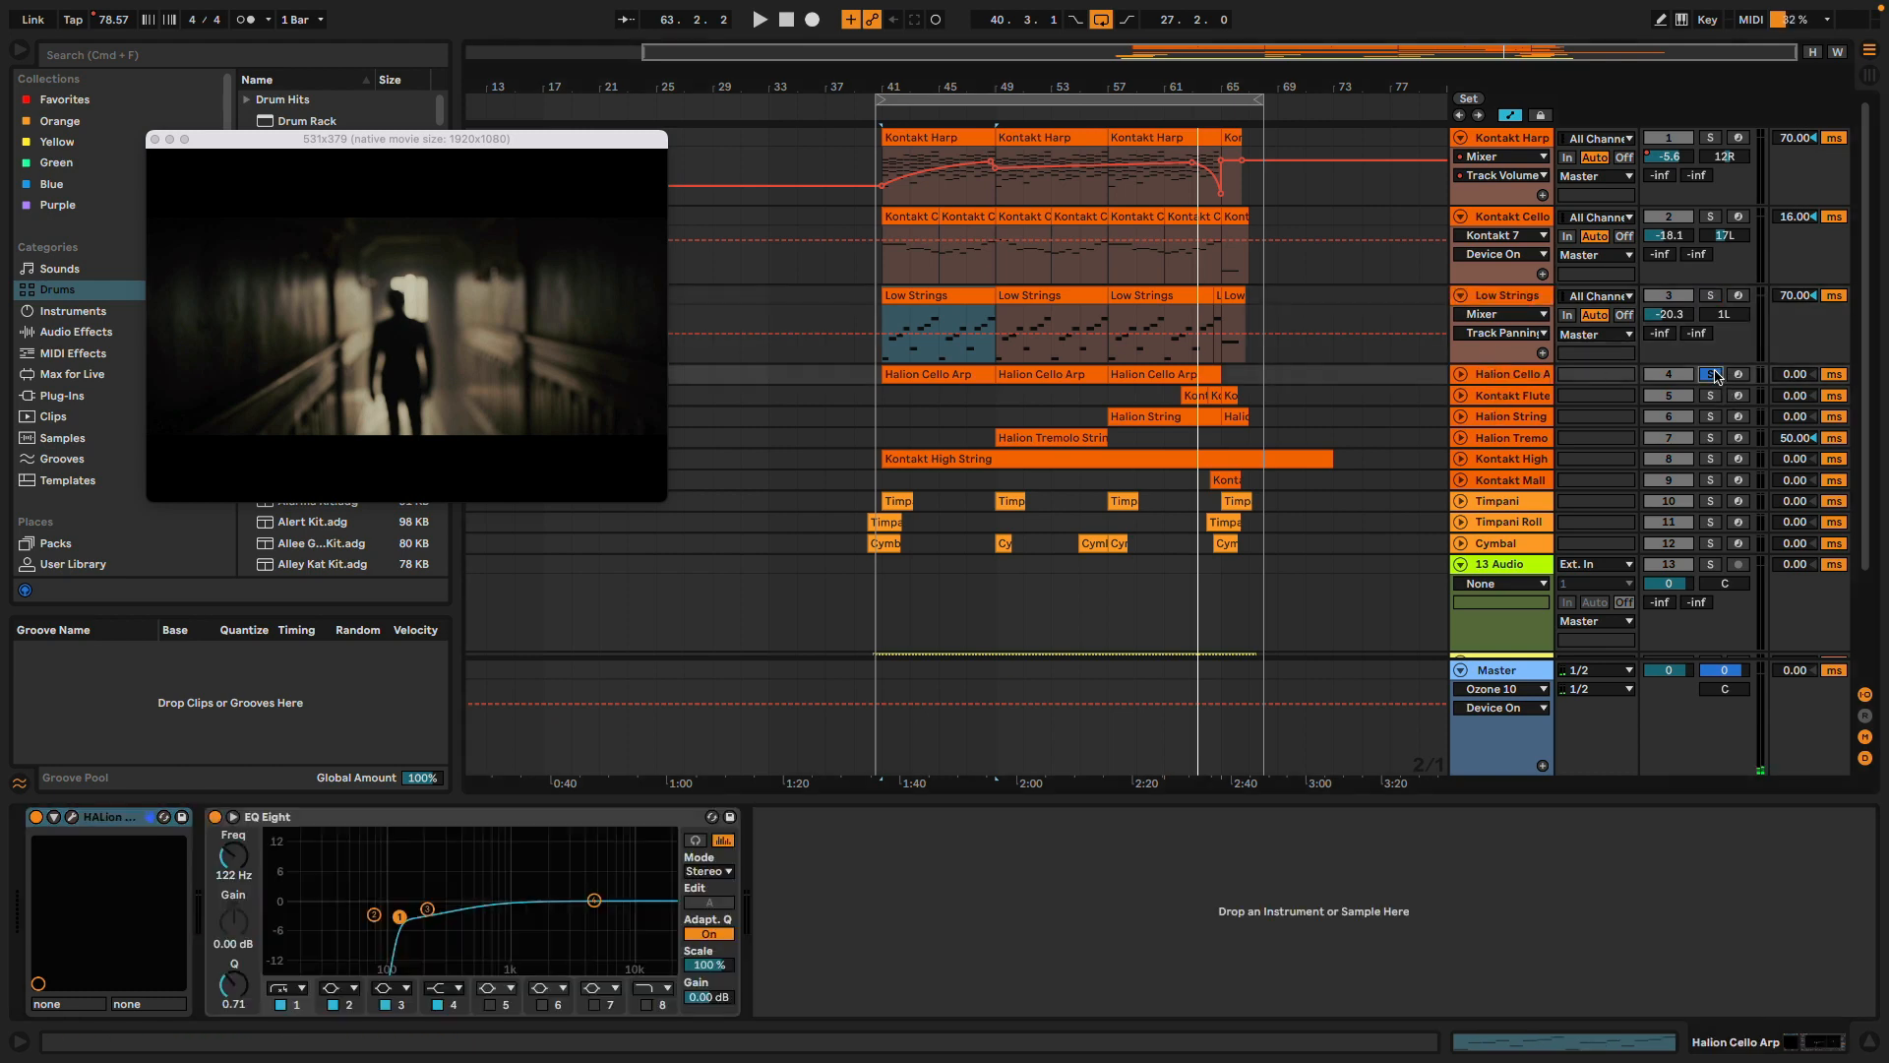
click(1461, 375)
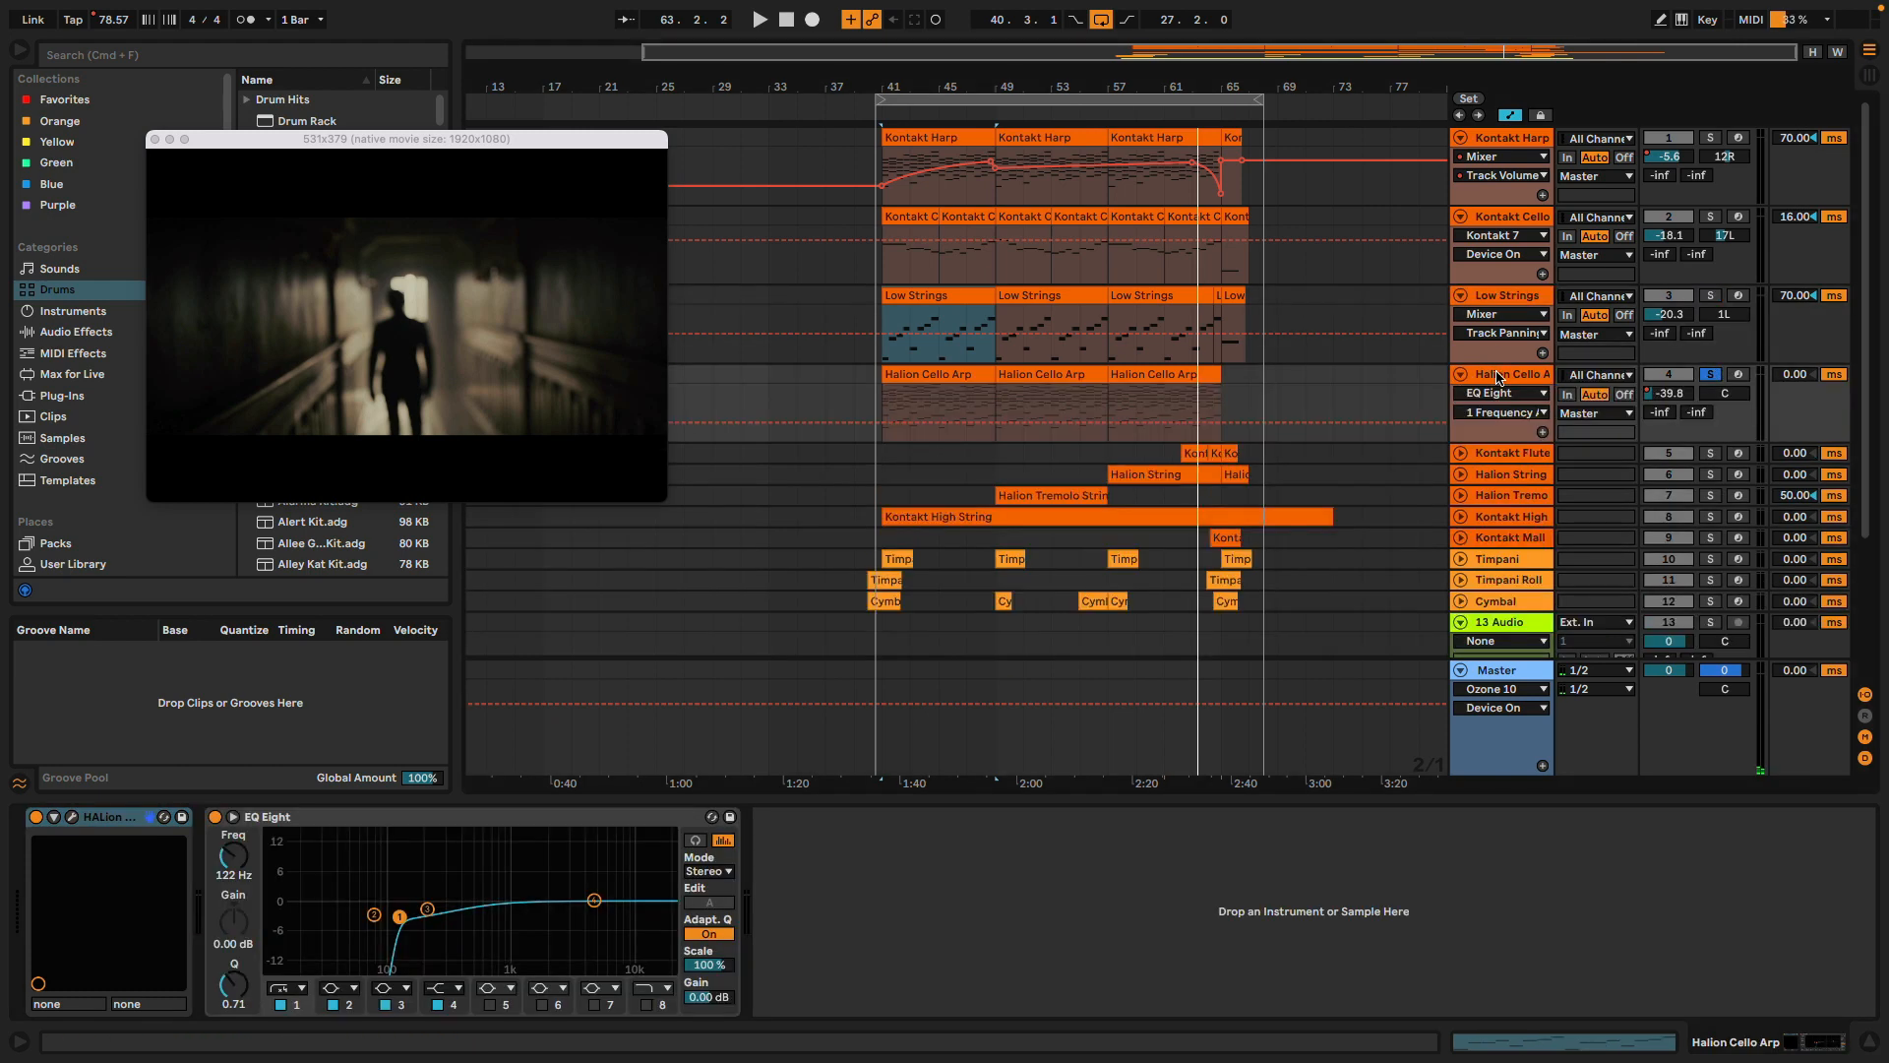
Open the cello's HALion Sonic instrument, examine the Choppy Cello program's Main and Arp pages, and close the window
click(72, 821)
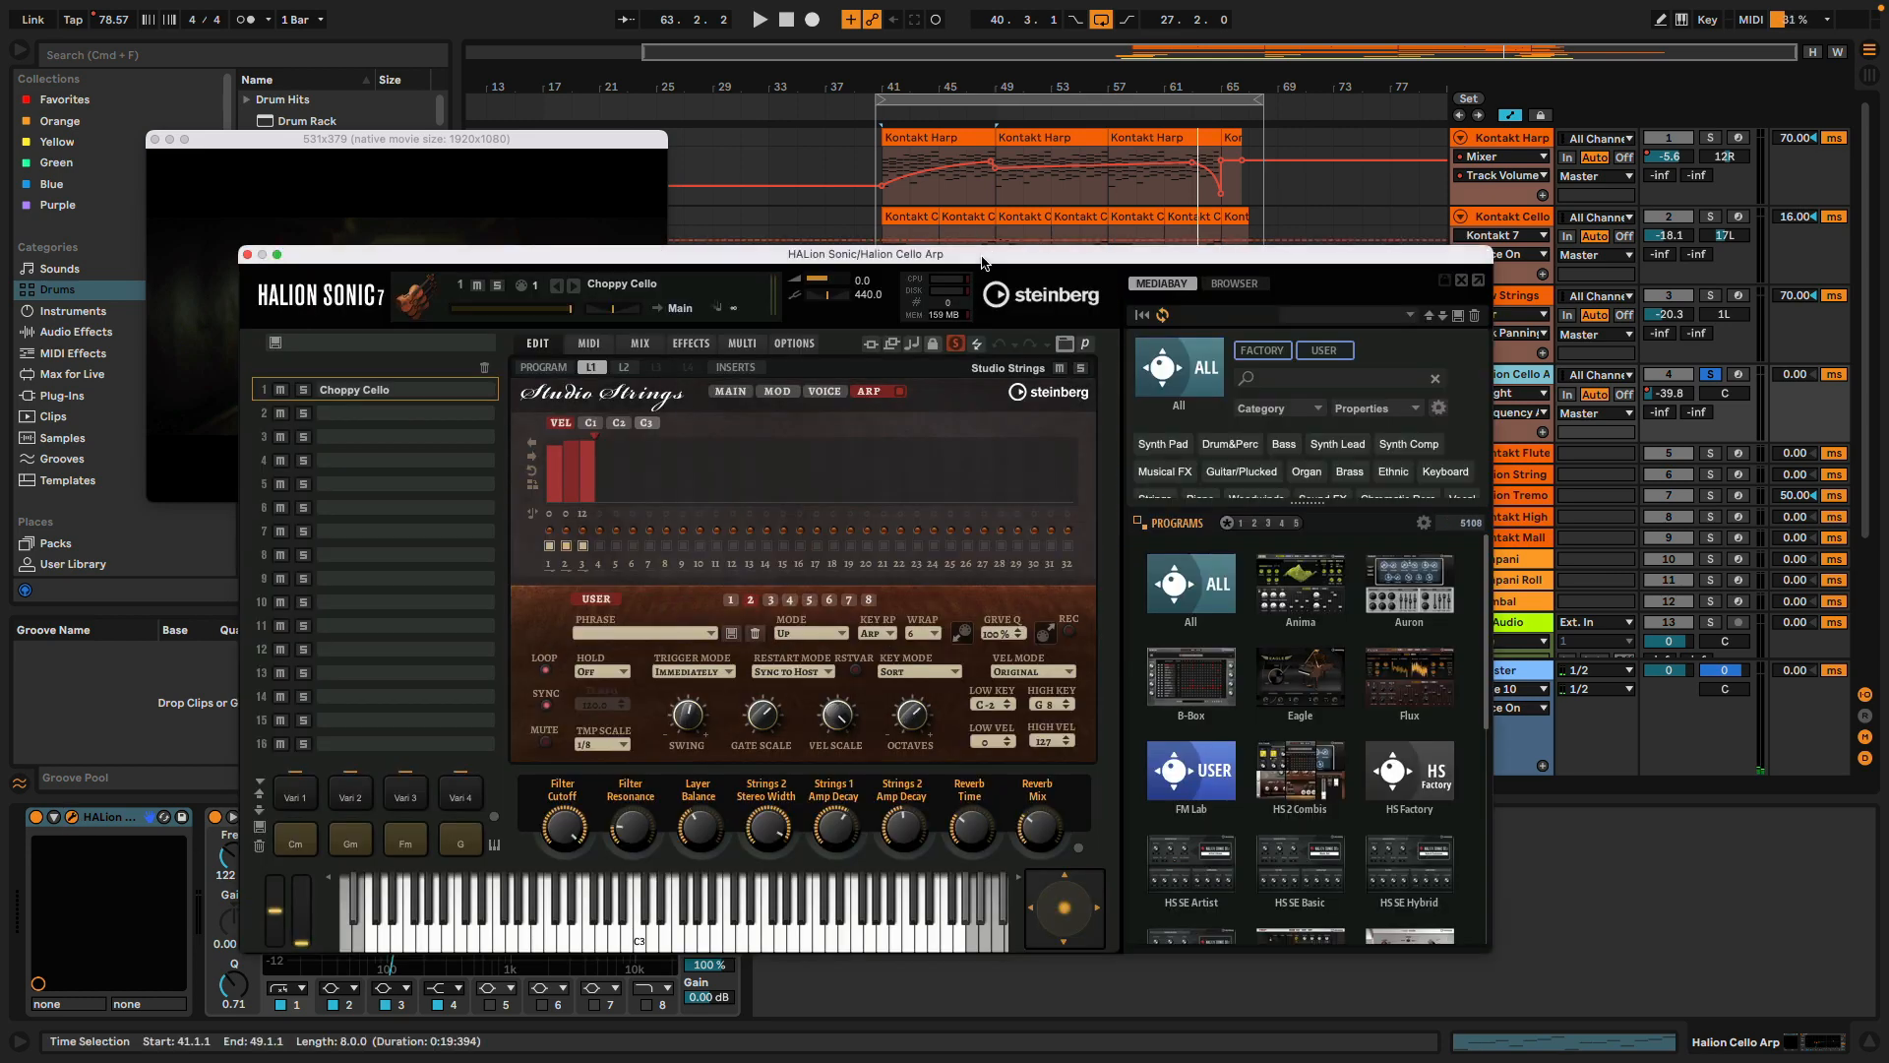
drag(979, 261, 1090, 103)
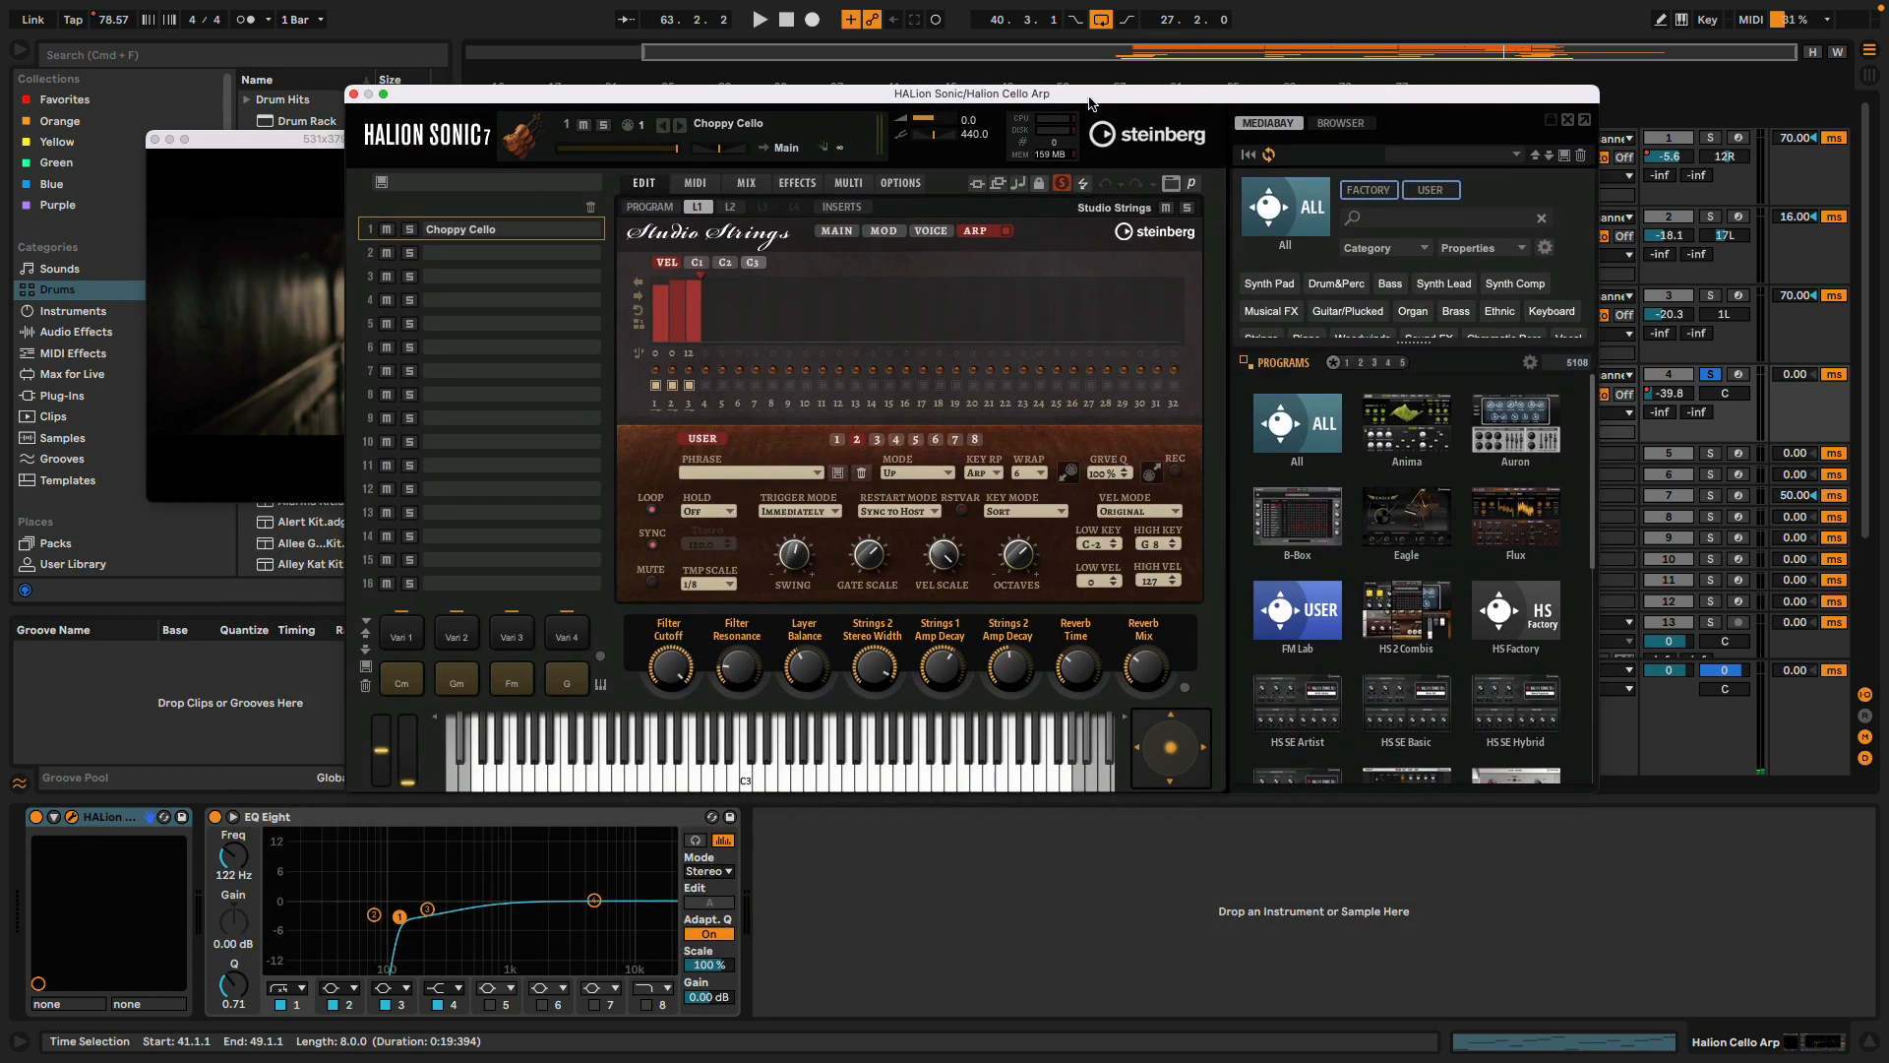
click(834, 231)
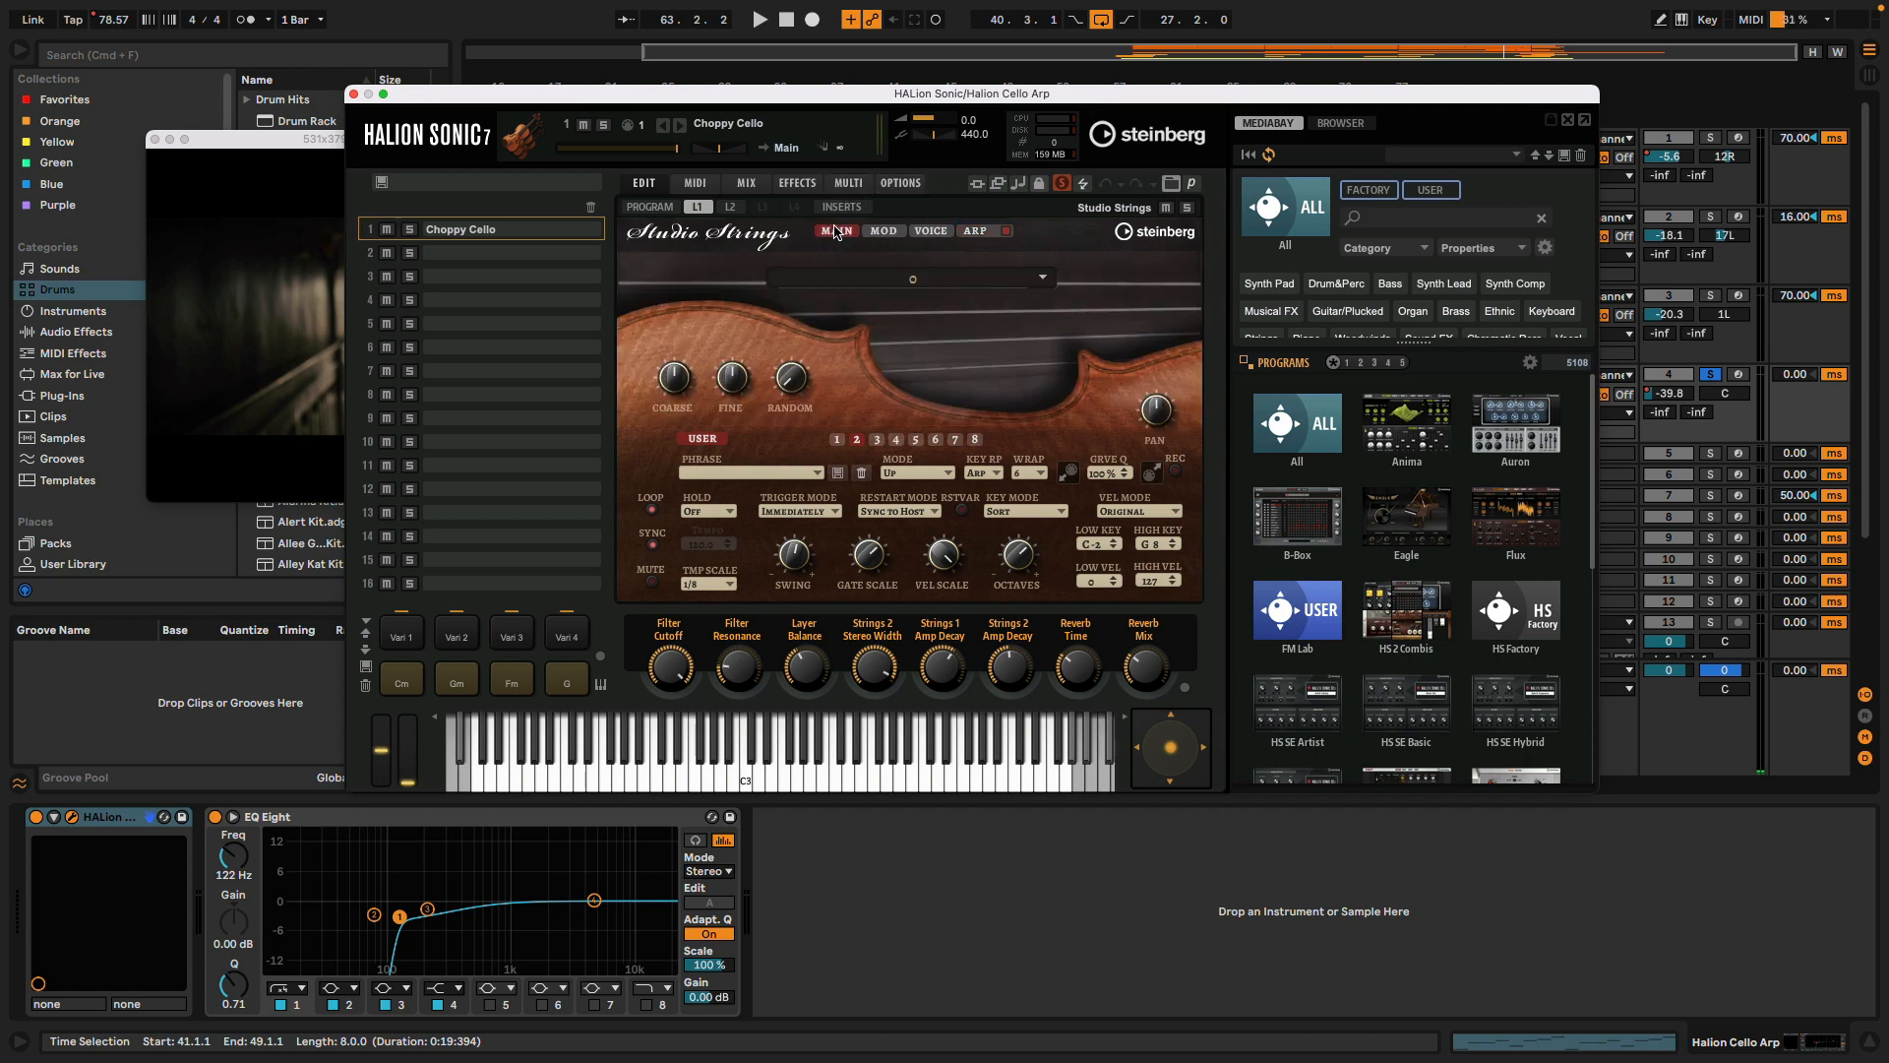
click(972, 232)
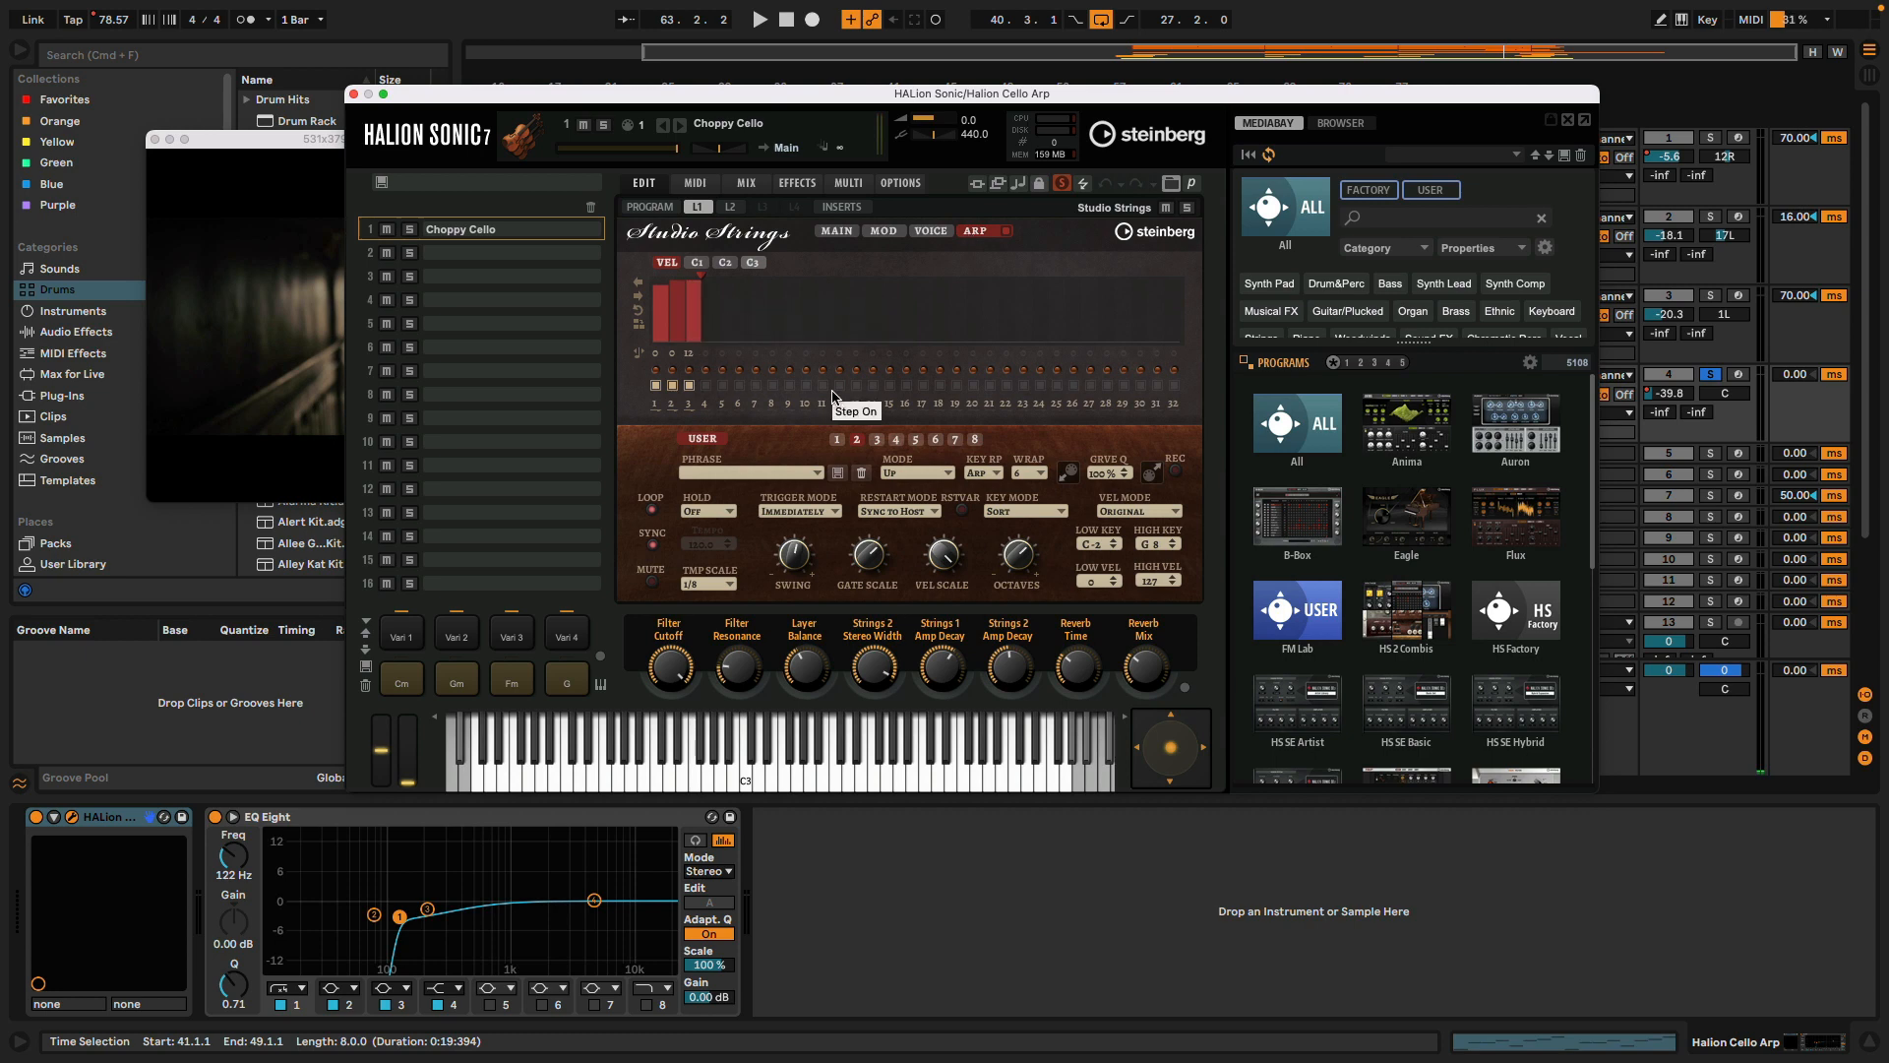
click(835, 232)
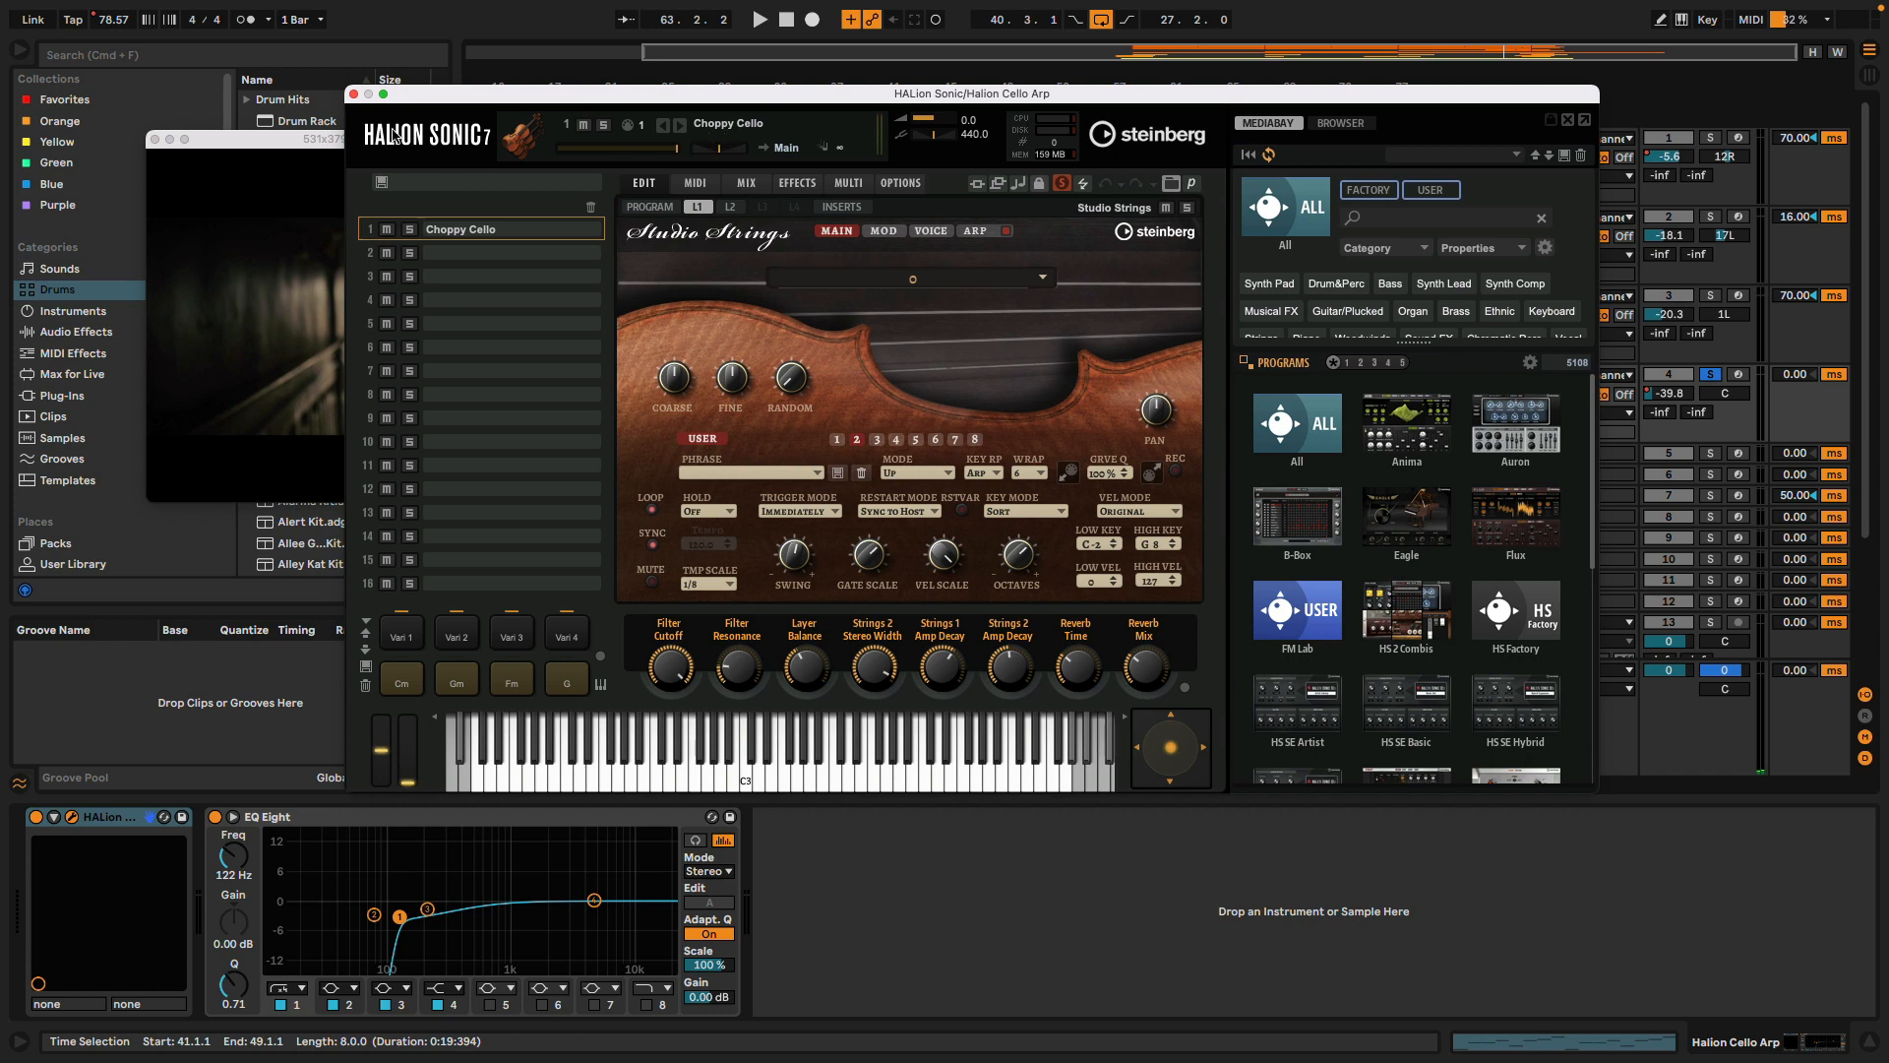
click(354, 94)
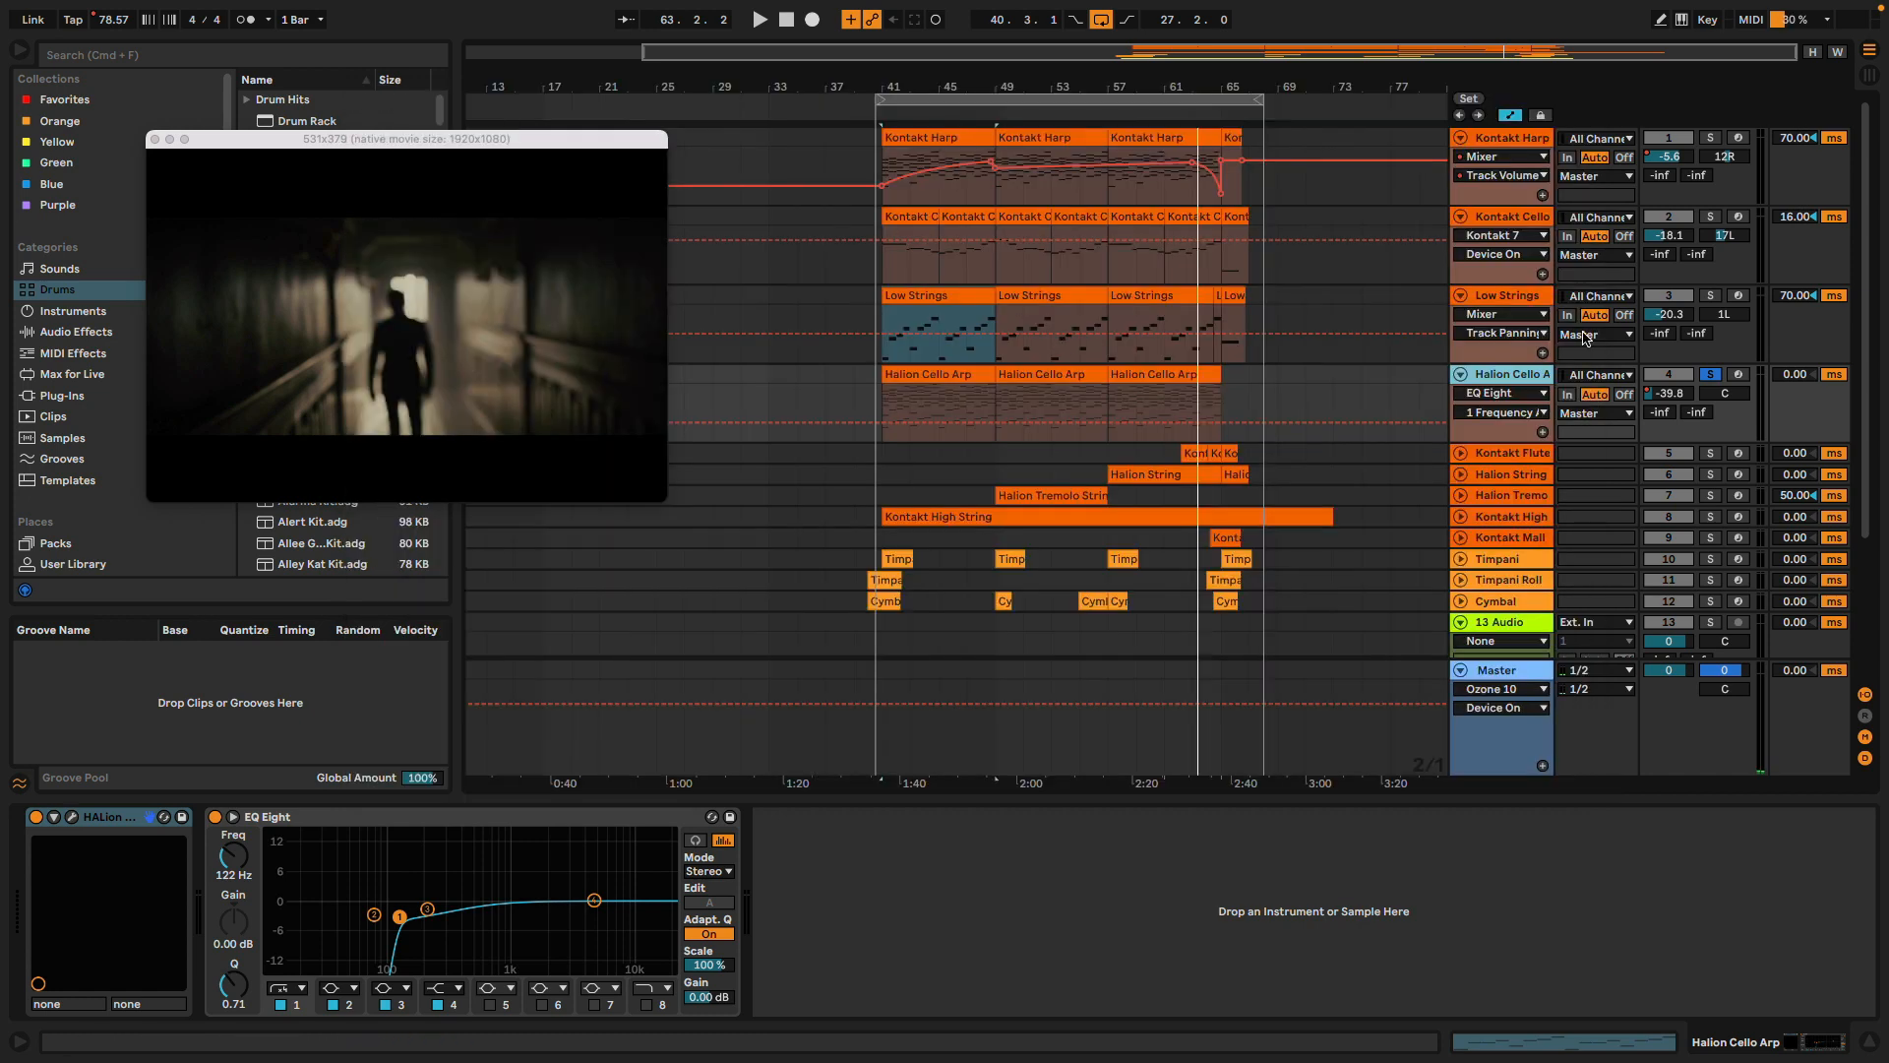
Play Halion Cello Arp from bar 49, adding Low Strings, Kontakt Cello and Kontakt Harp to the solo to audition them together
click(993, 108)
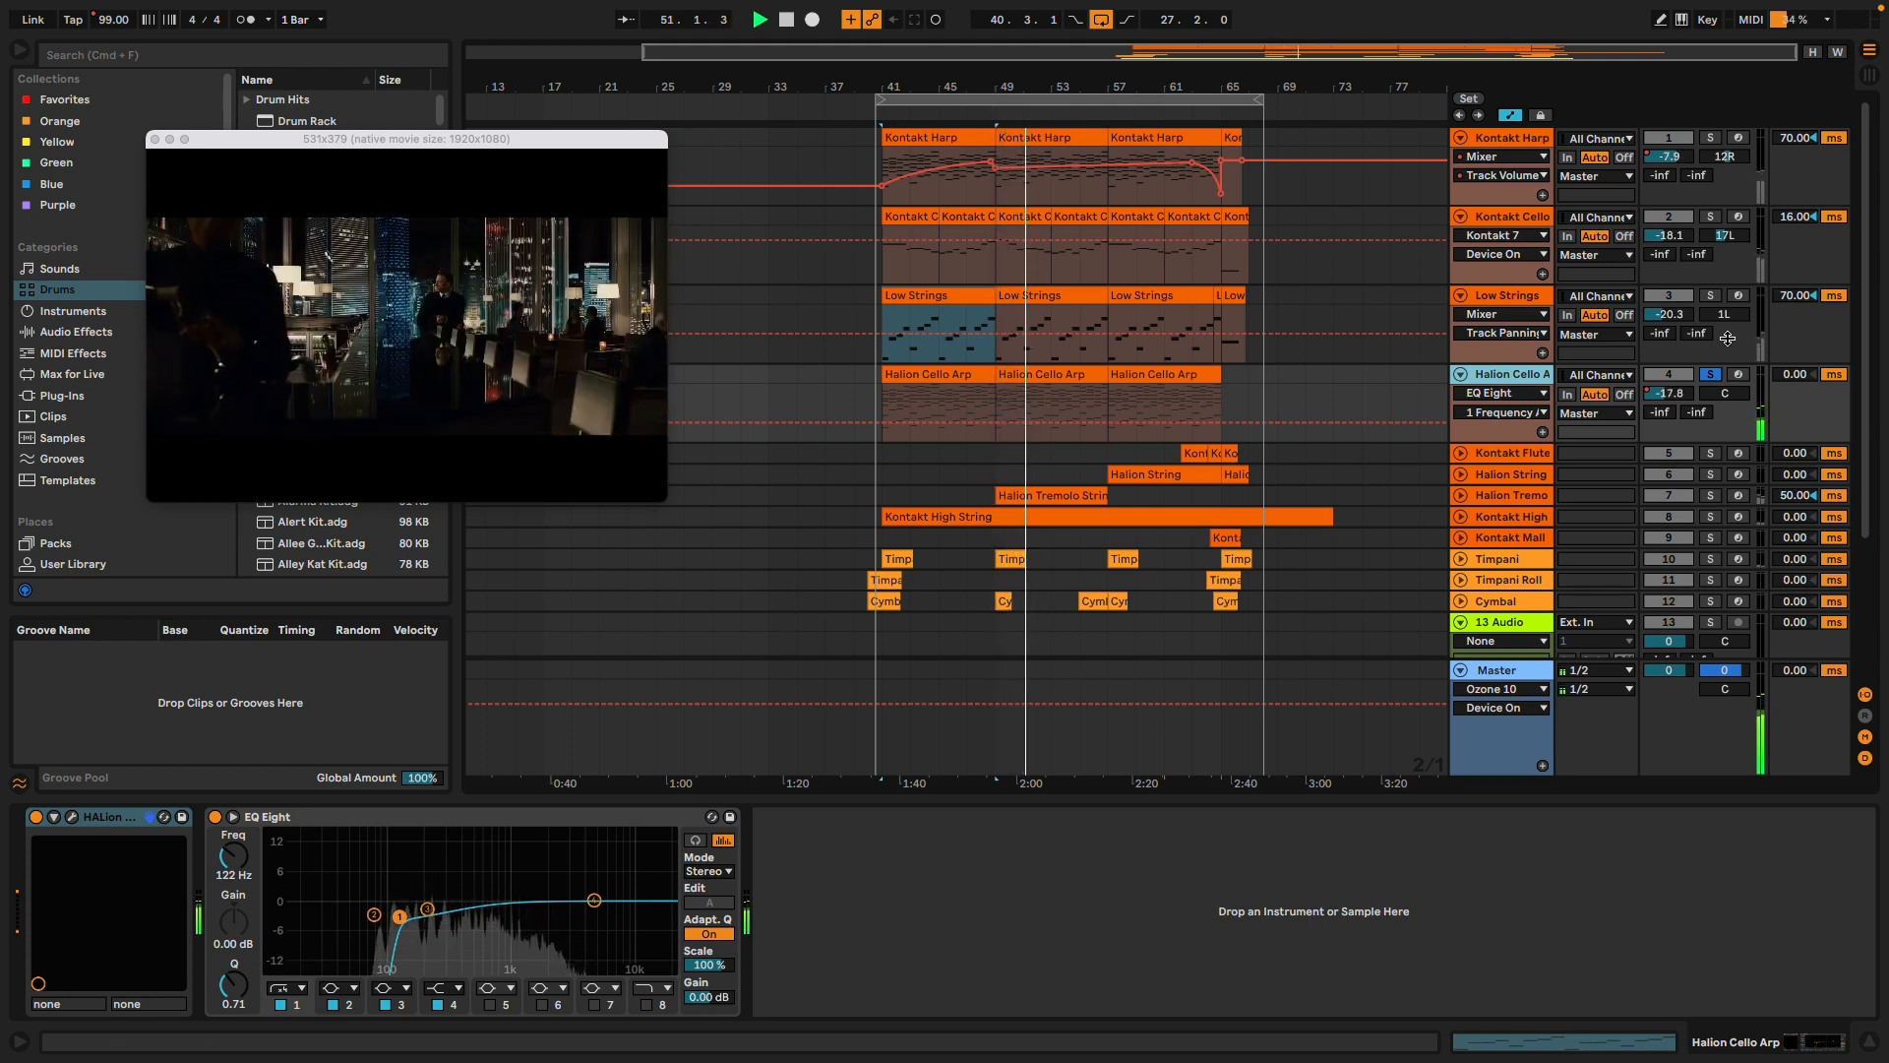
click(1710, 295)
click(1710, 217)
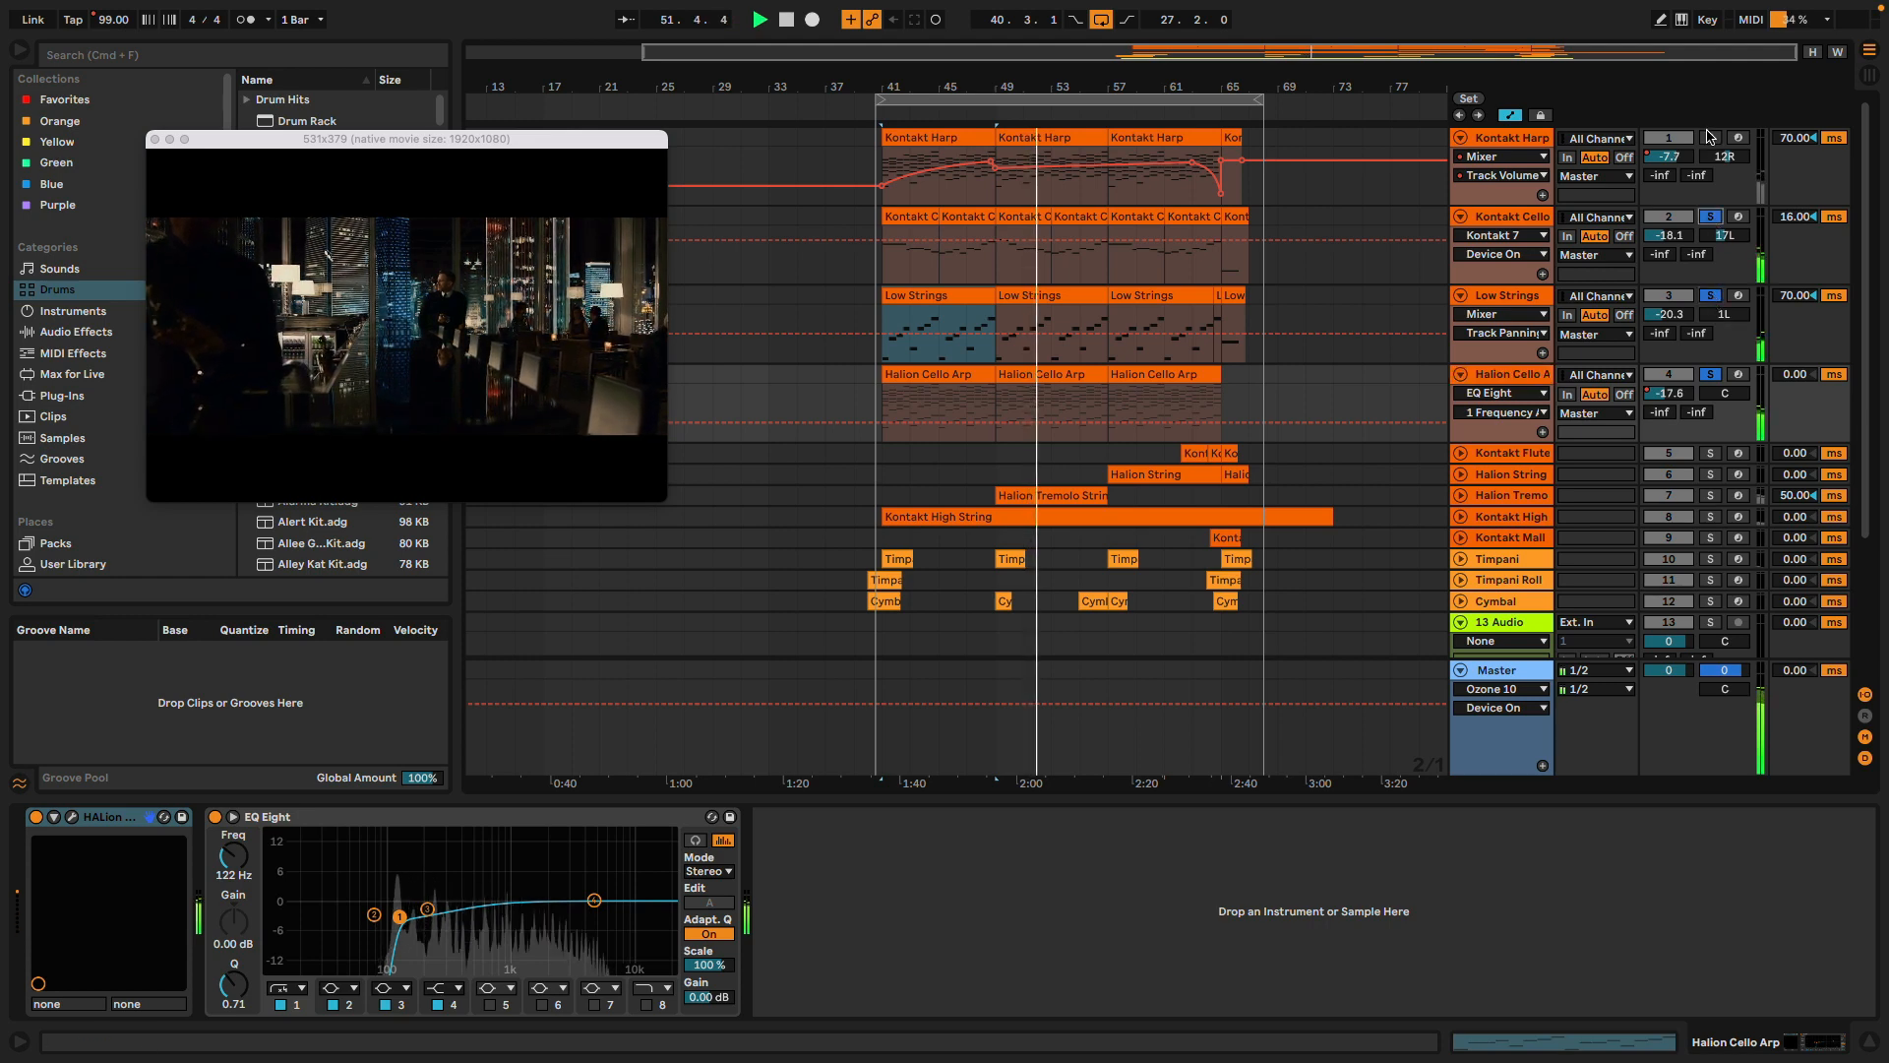
click(1710, 139)
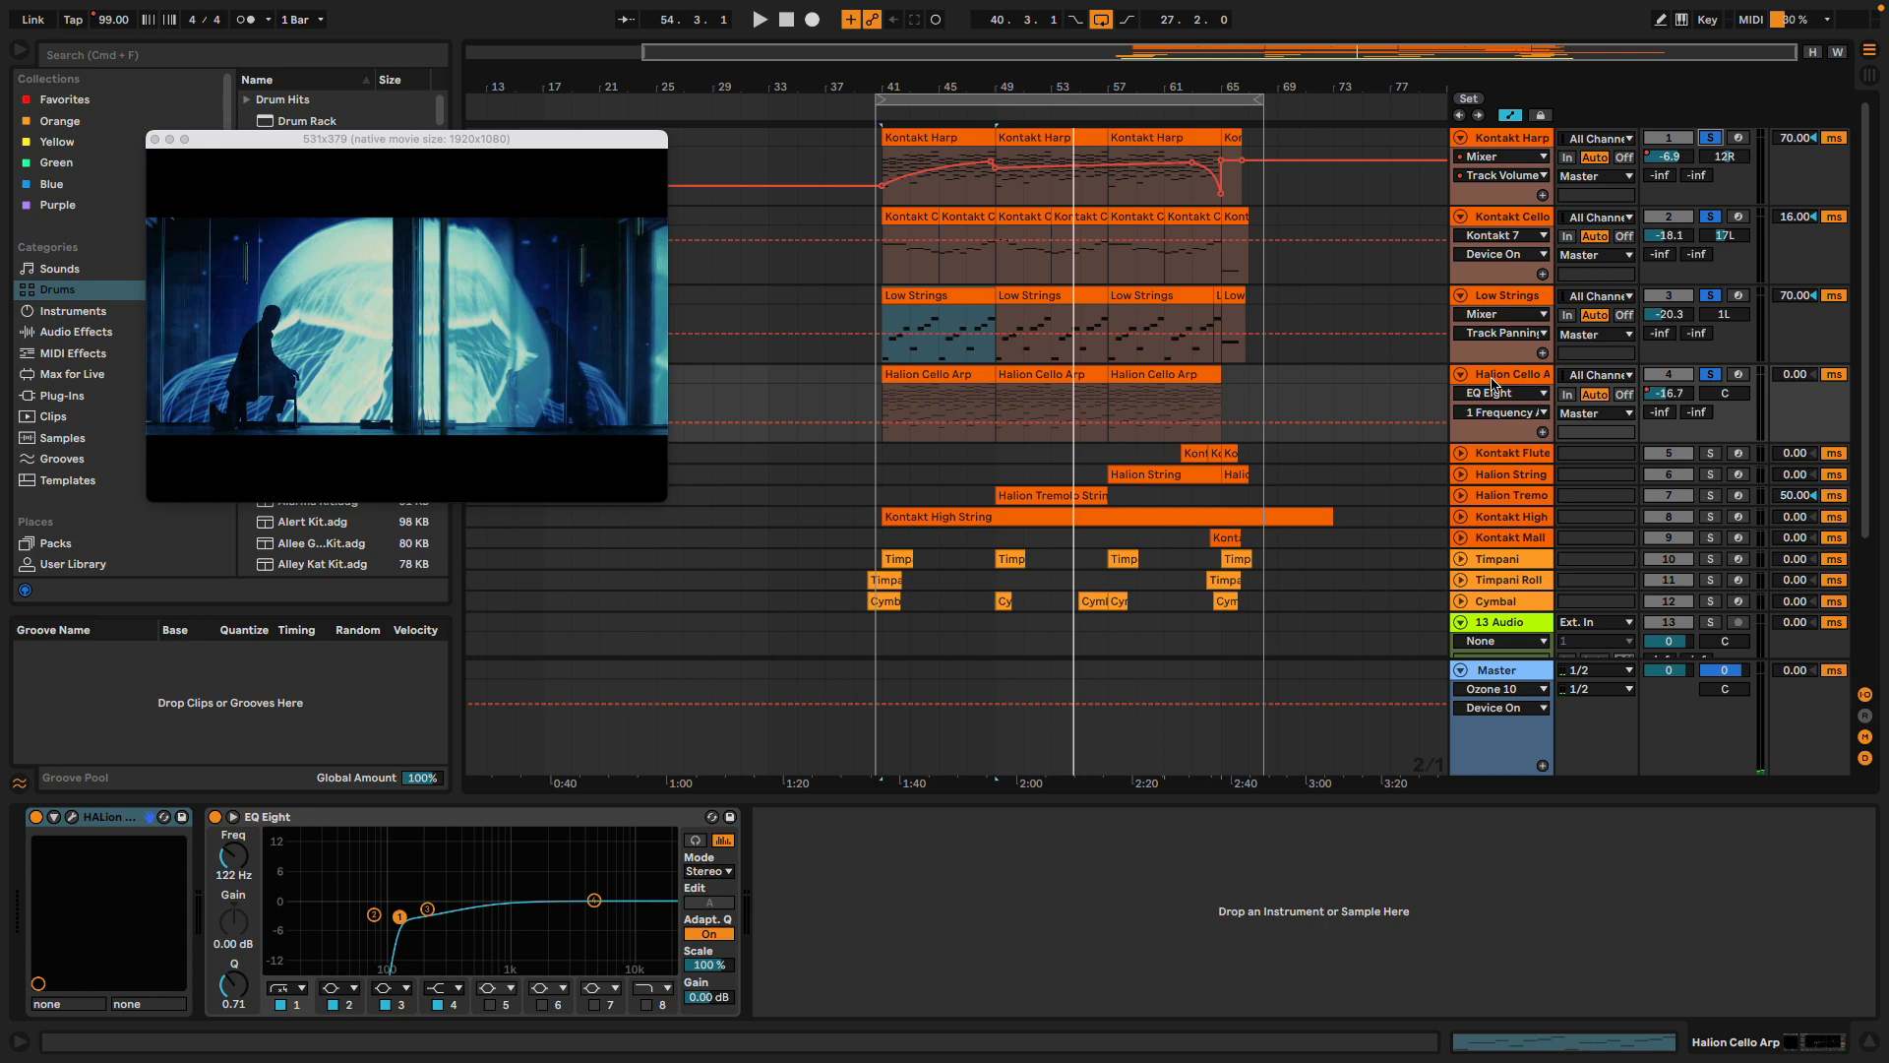
key(space)
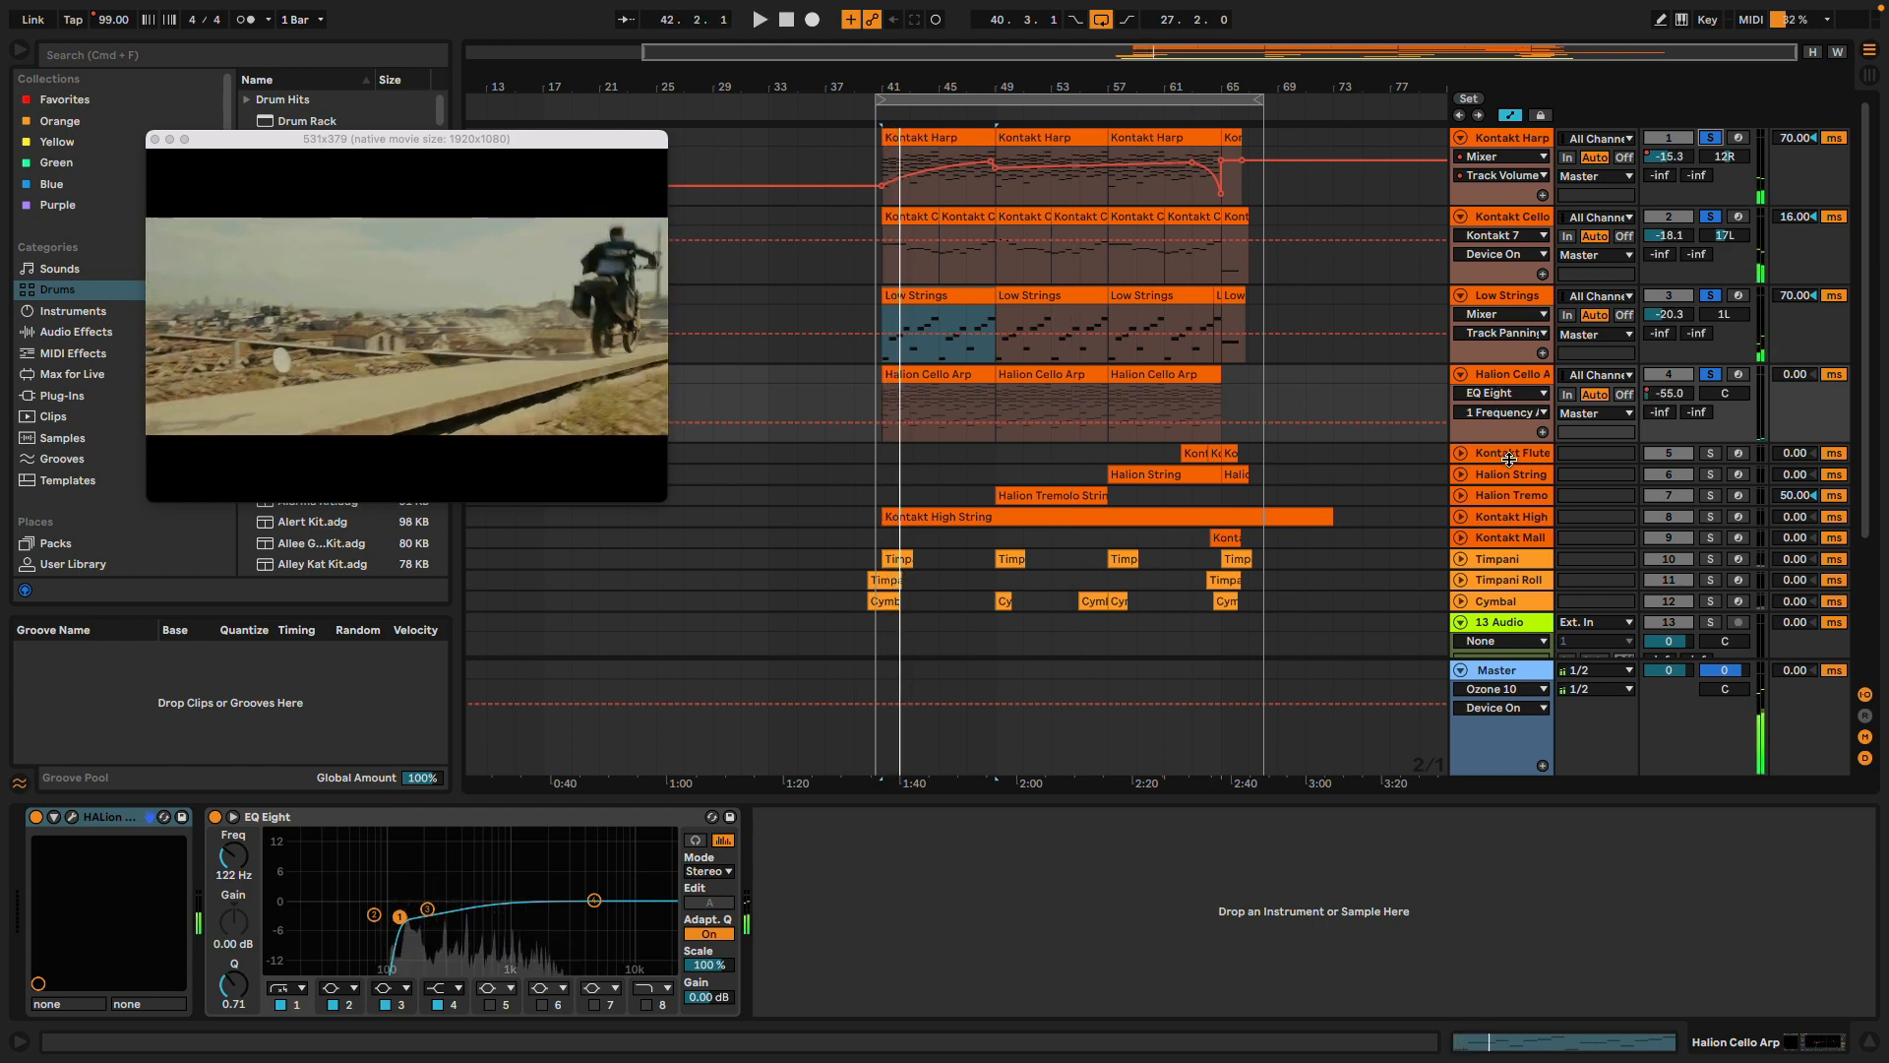
Reorder the tracks with Halion Tremolo Strings directly below Halion Cello Arp and Kontakt Flute below Kontakt Mall, and solo and expand the tremolo track during playback
mouse_move(1508, 459)
mouse_down()
mouse_move(1495, 571)
mouse_move(1495, 455)
mouse_up()
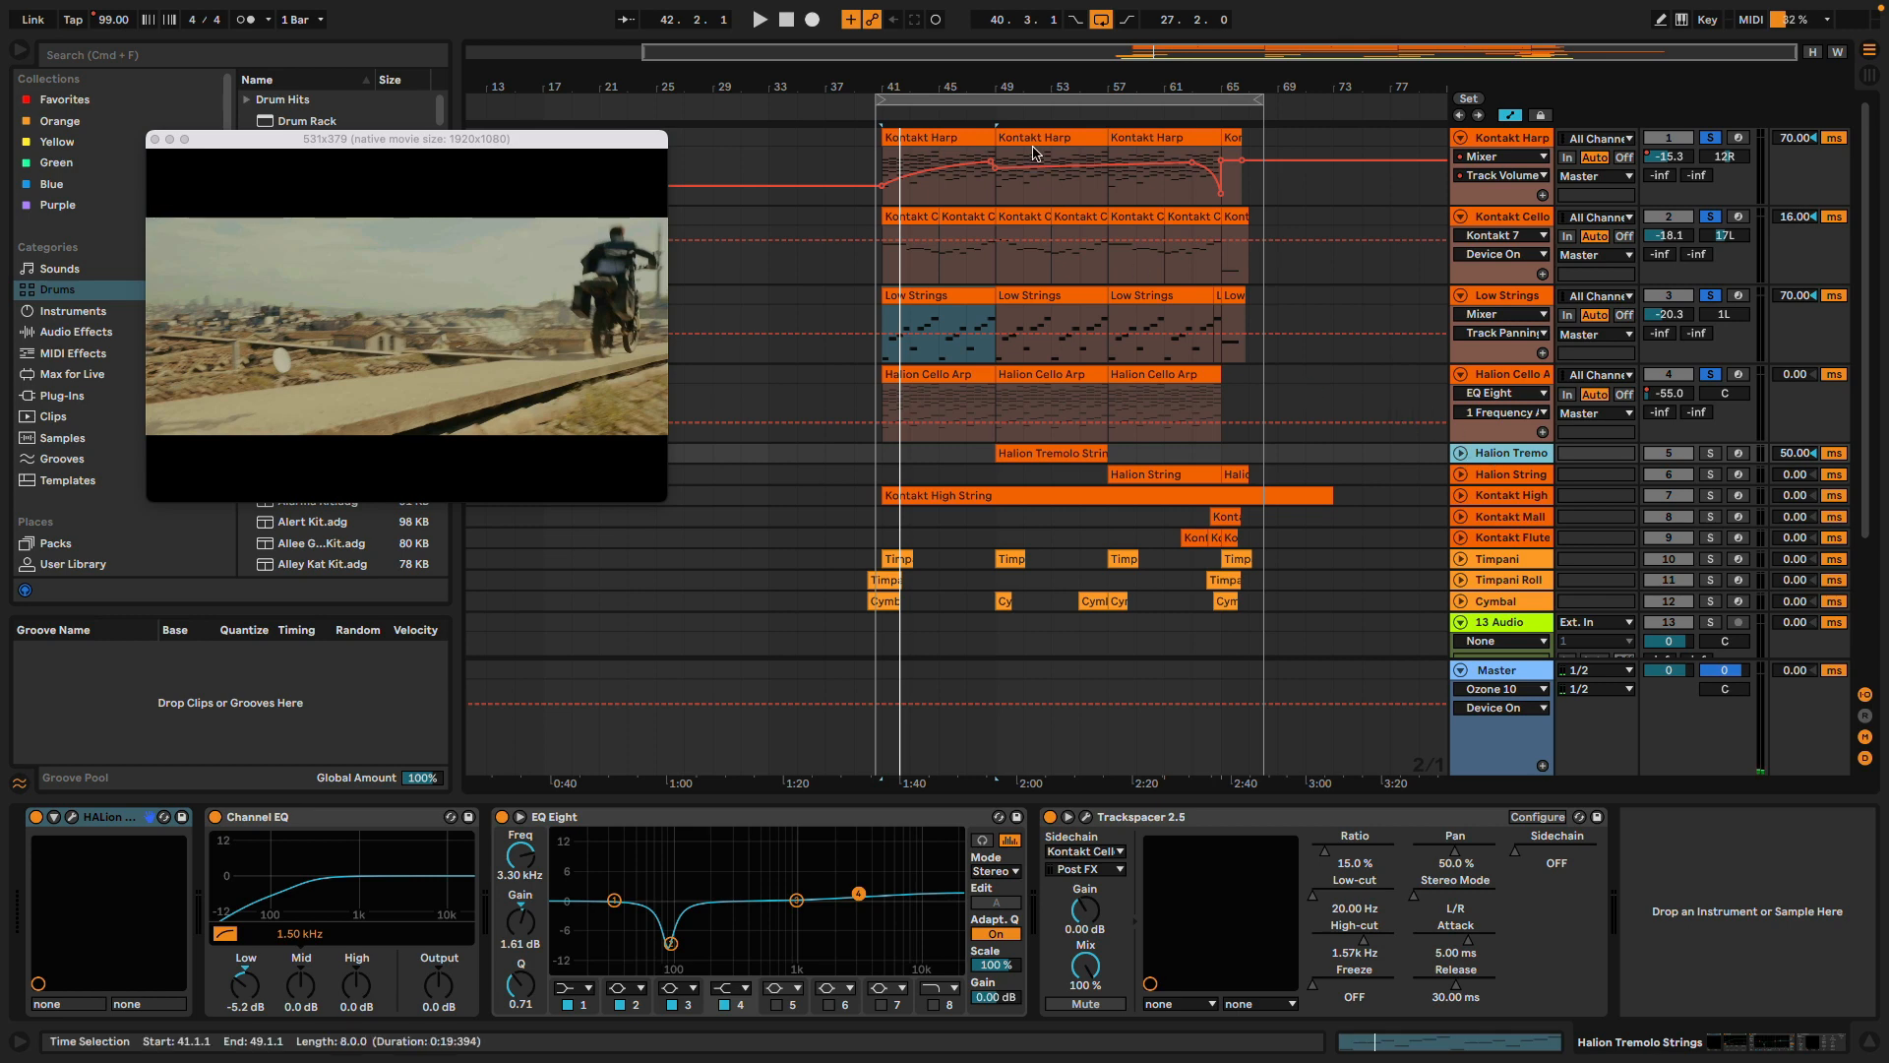
key(space)
click(1712, 452)
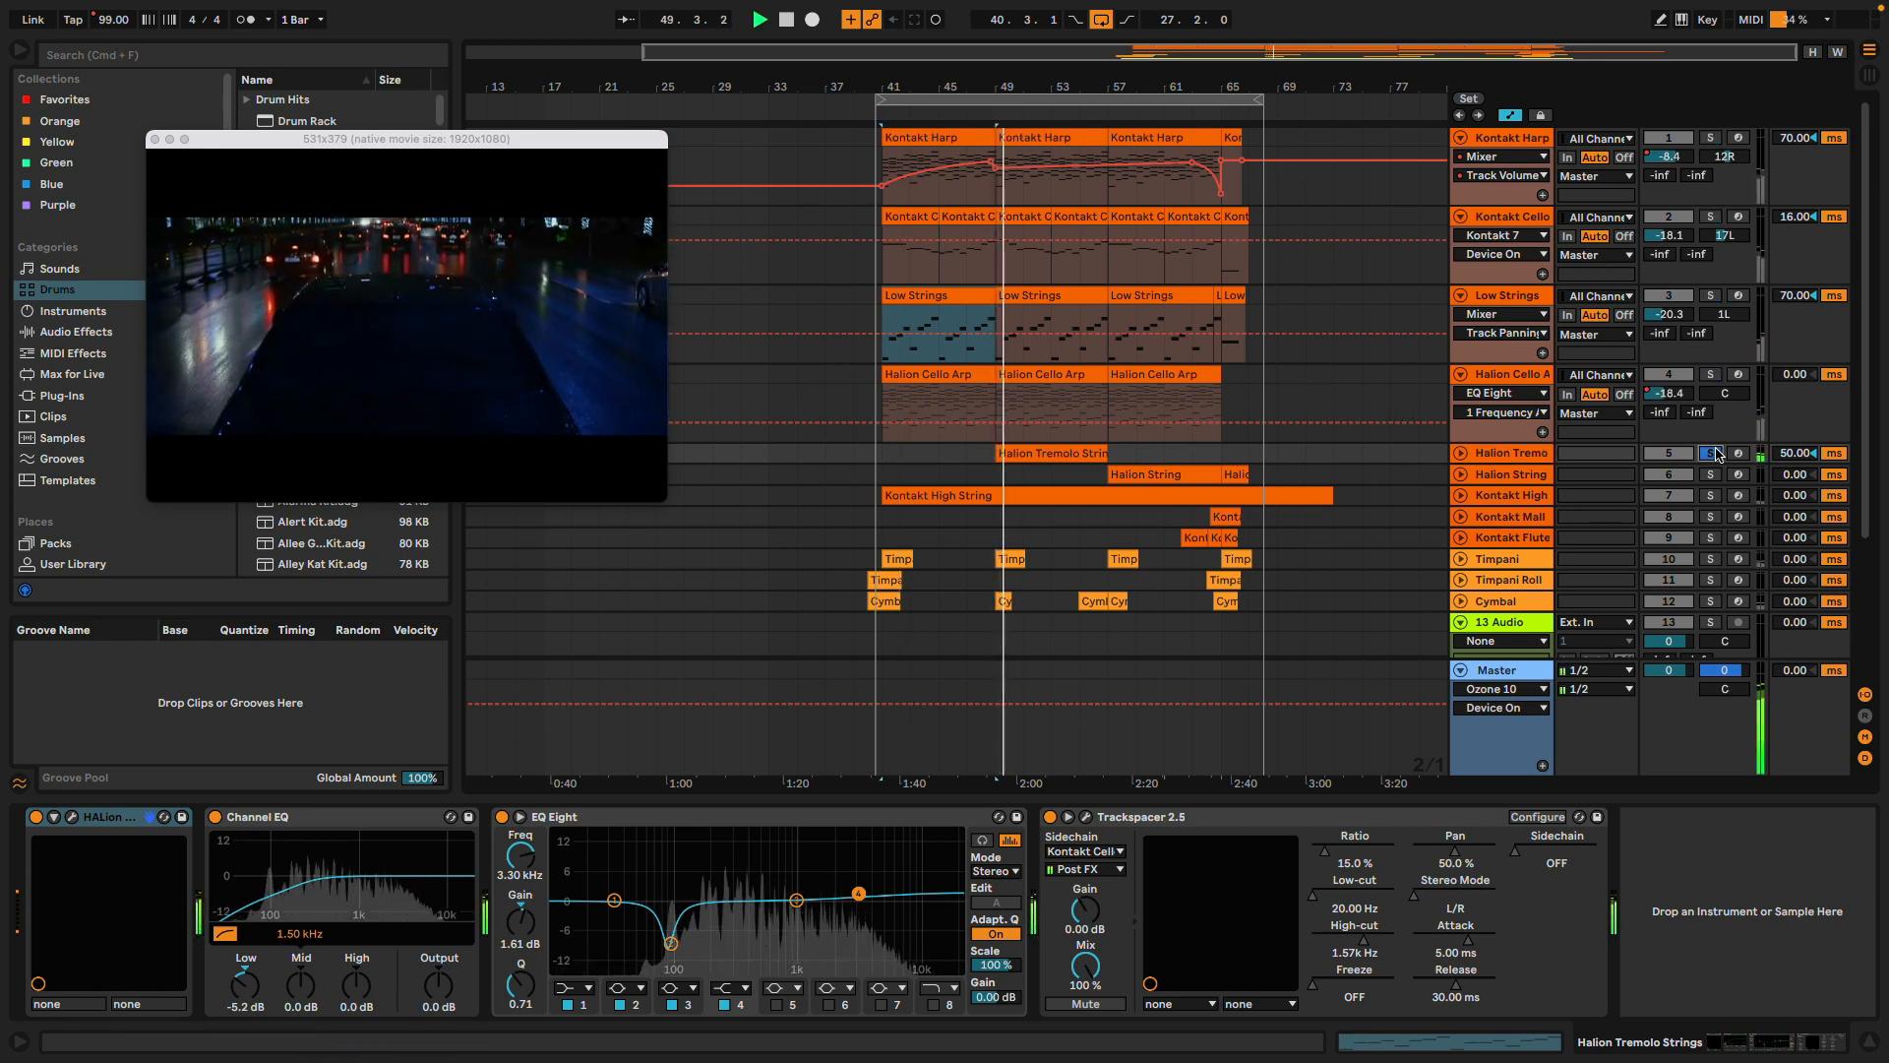
double_click(1497, 455)
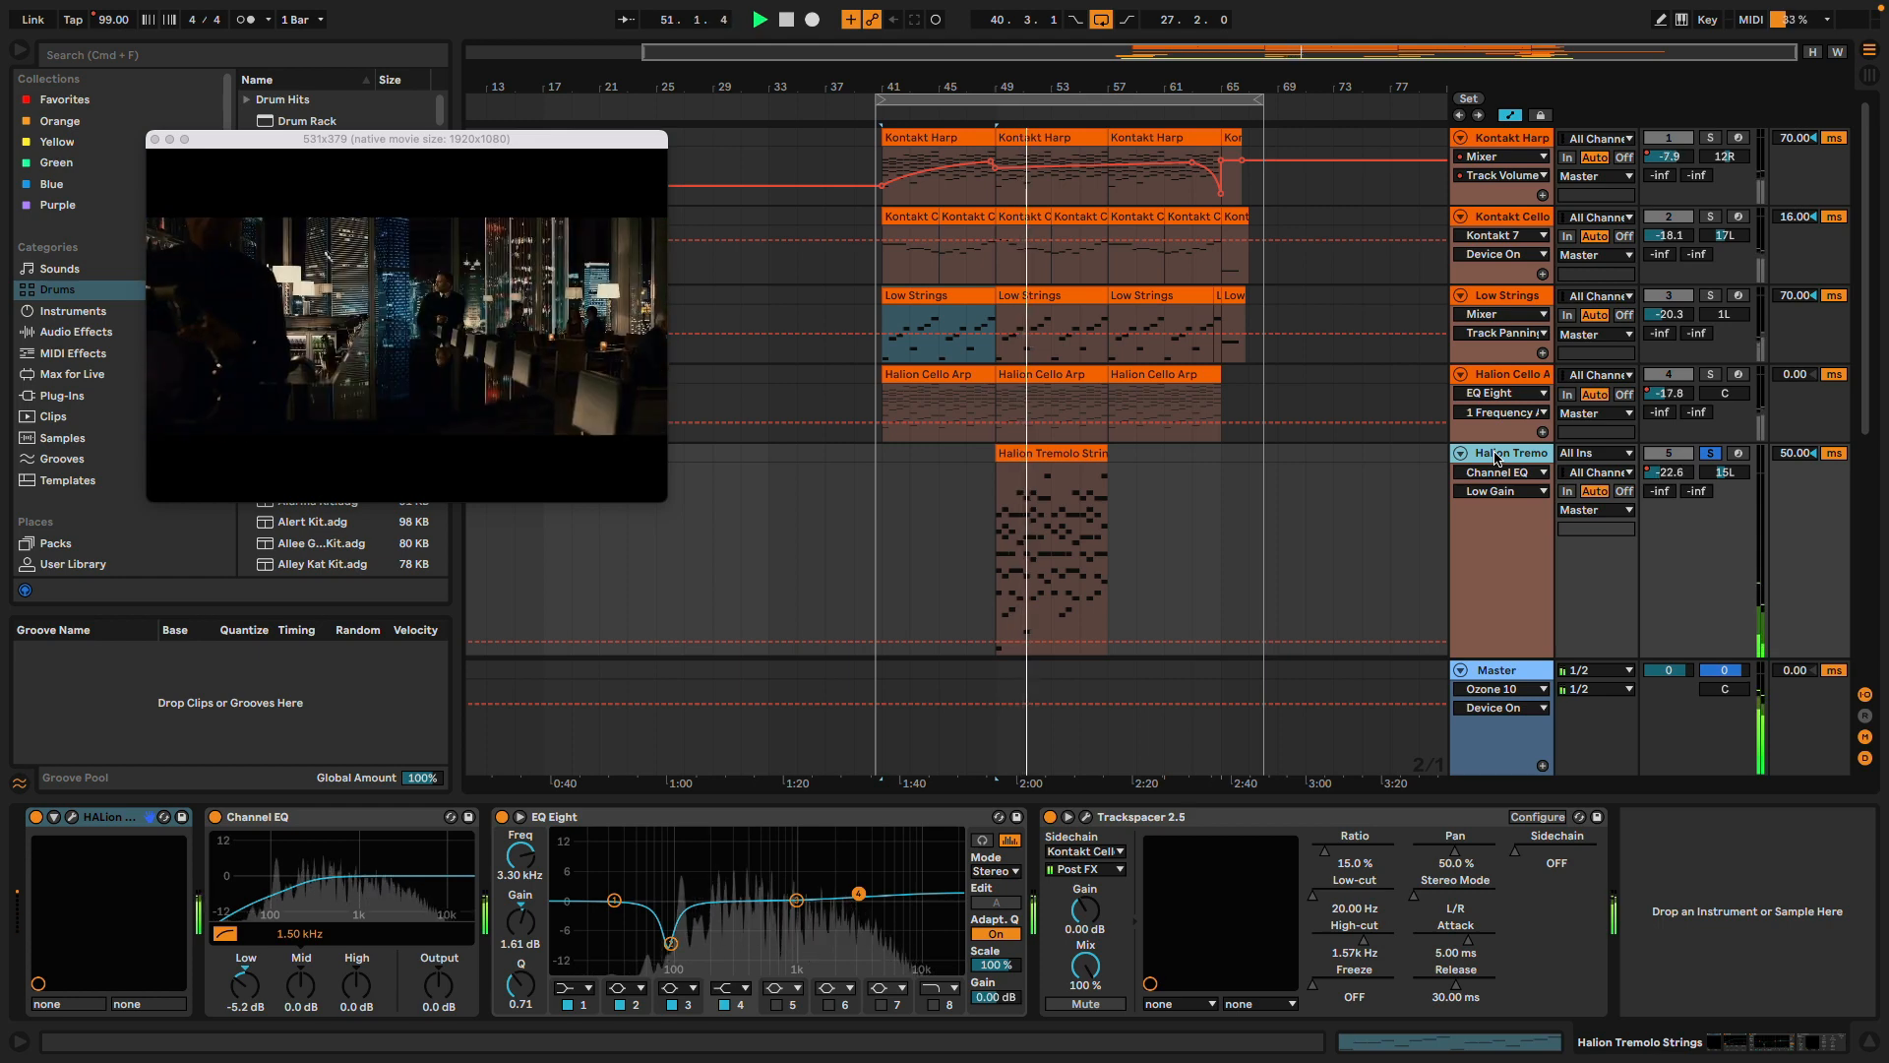
View the tremolo track's Full 2 Tremolo program in HALion Sonic with the MediaBay hidden, and close the instrument window
click(70, 817)
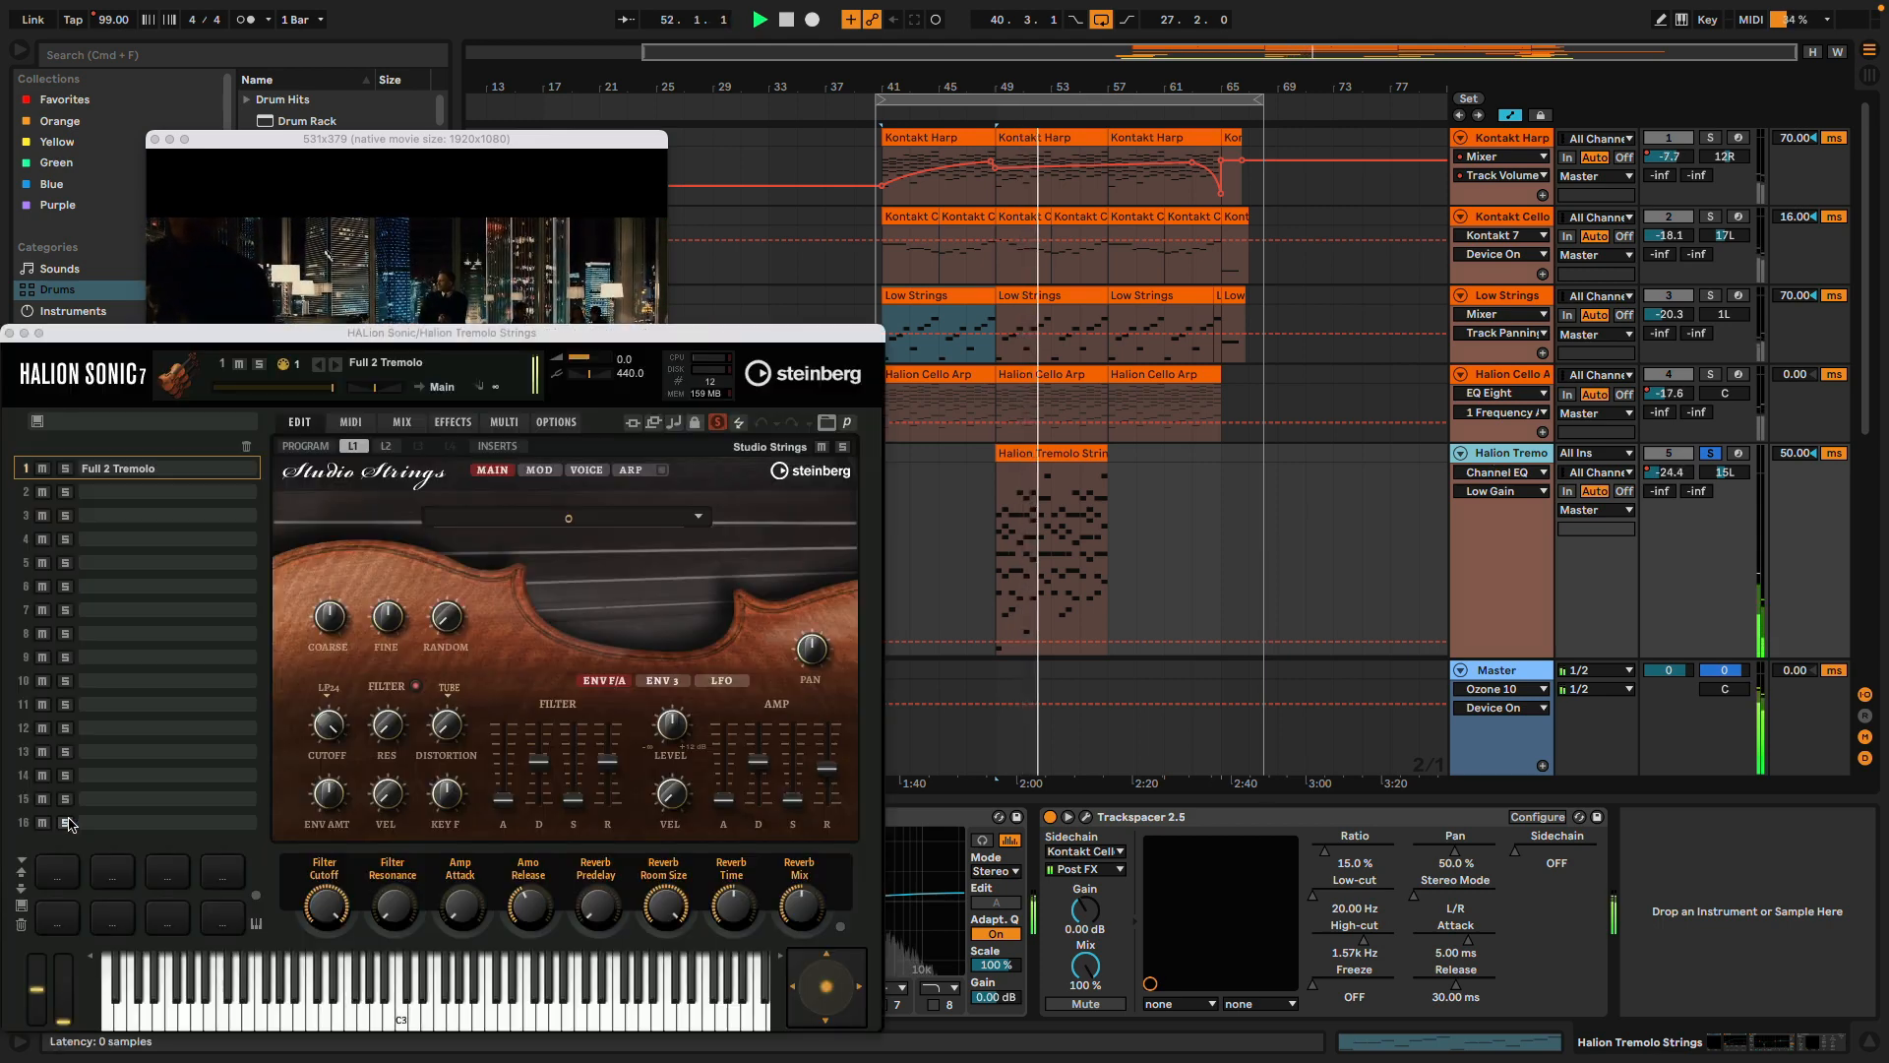
drag(717, 335, 1192, 97)
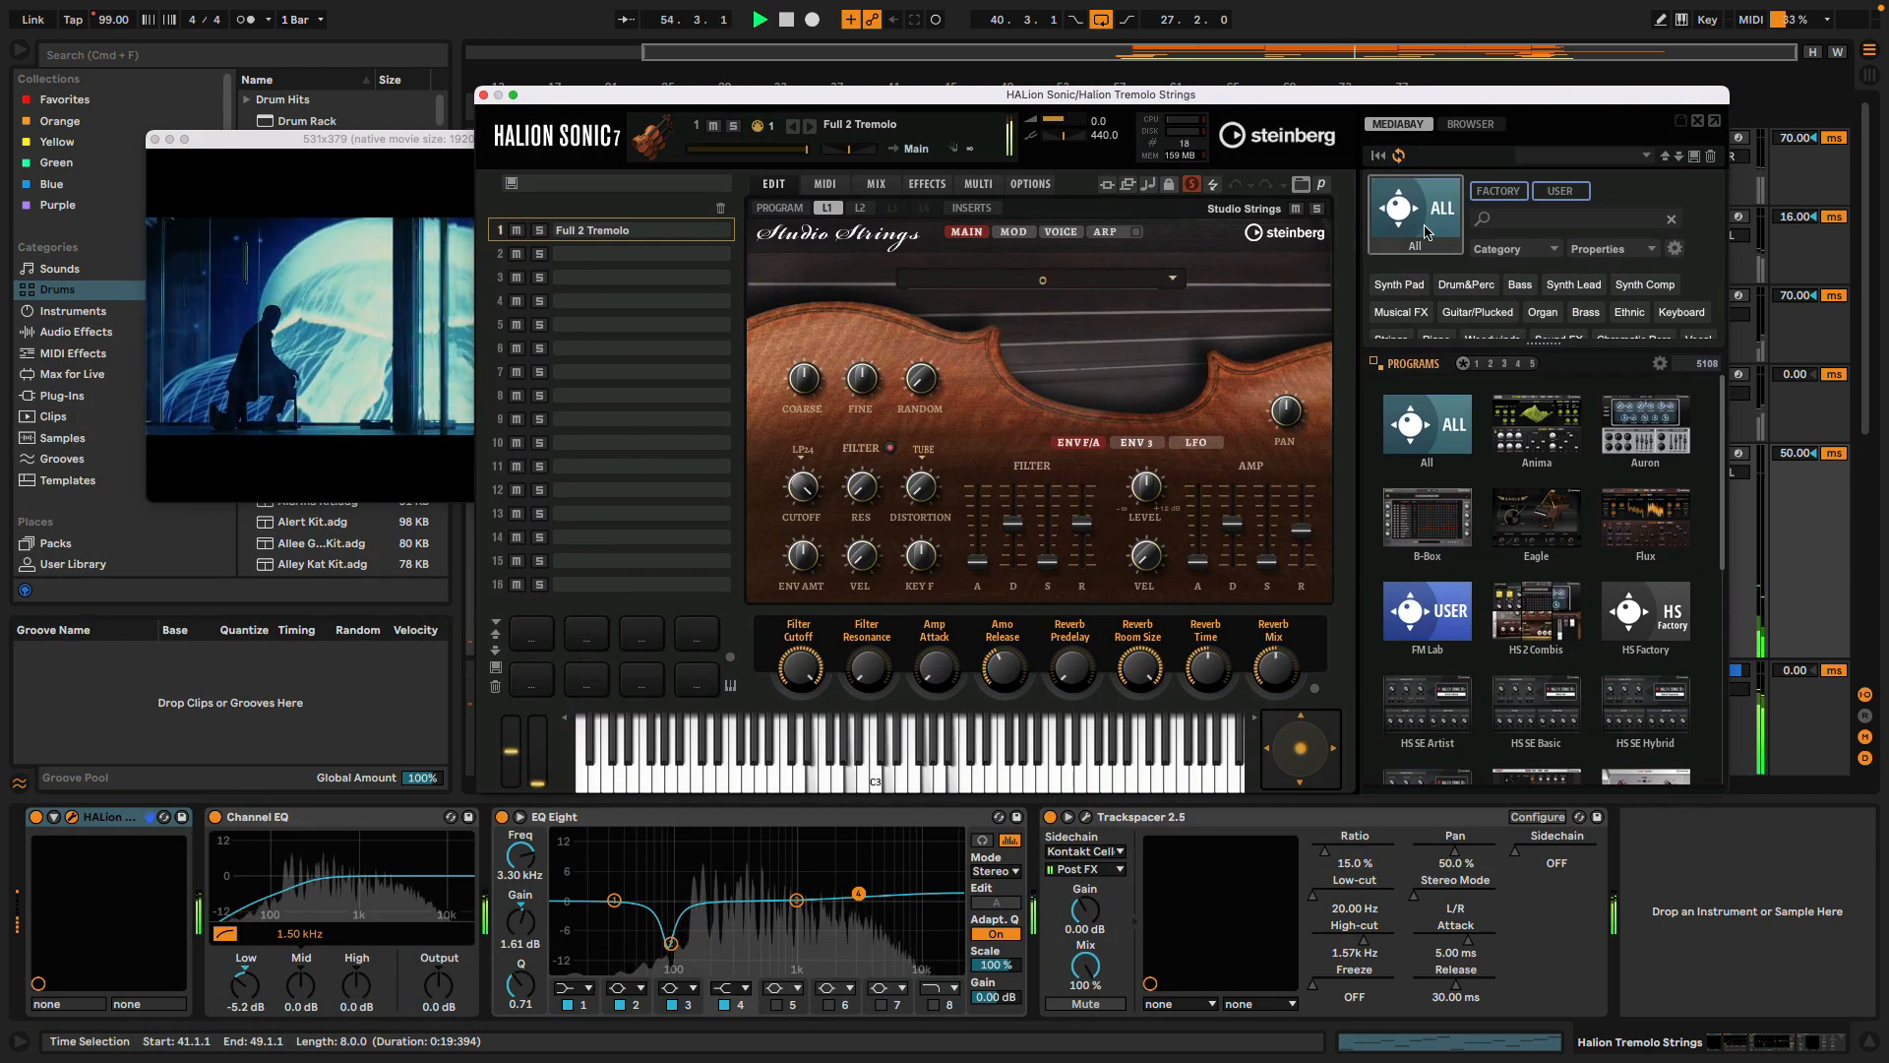
click(1697, 123)
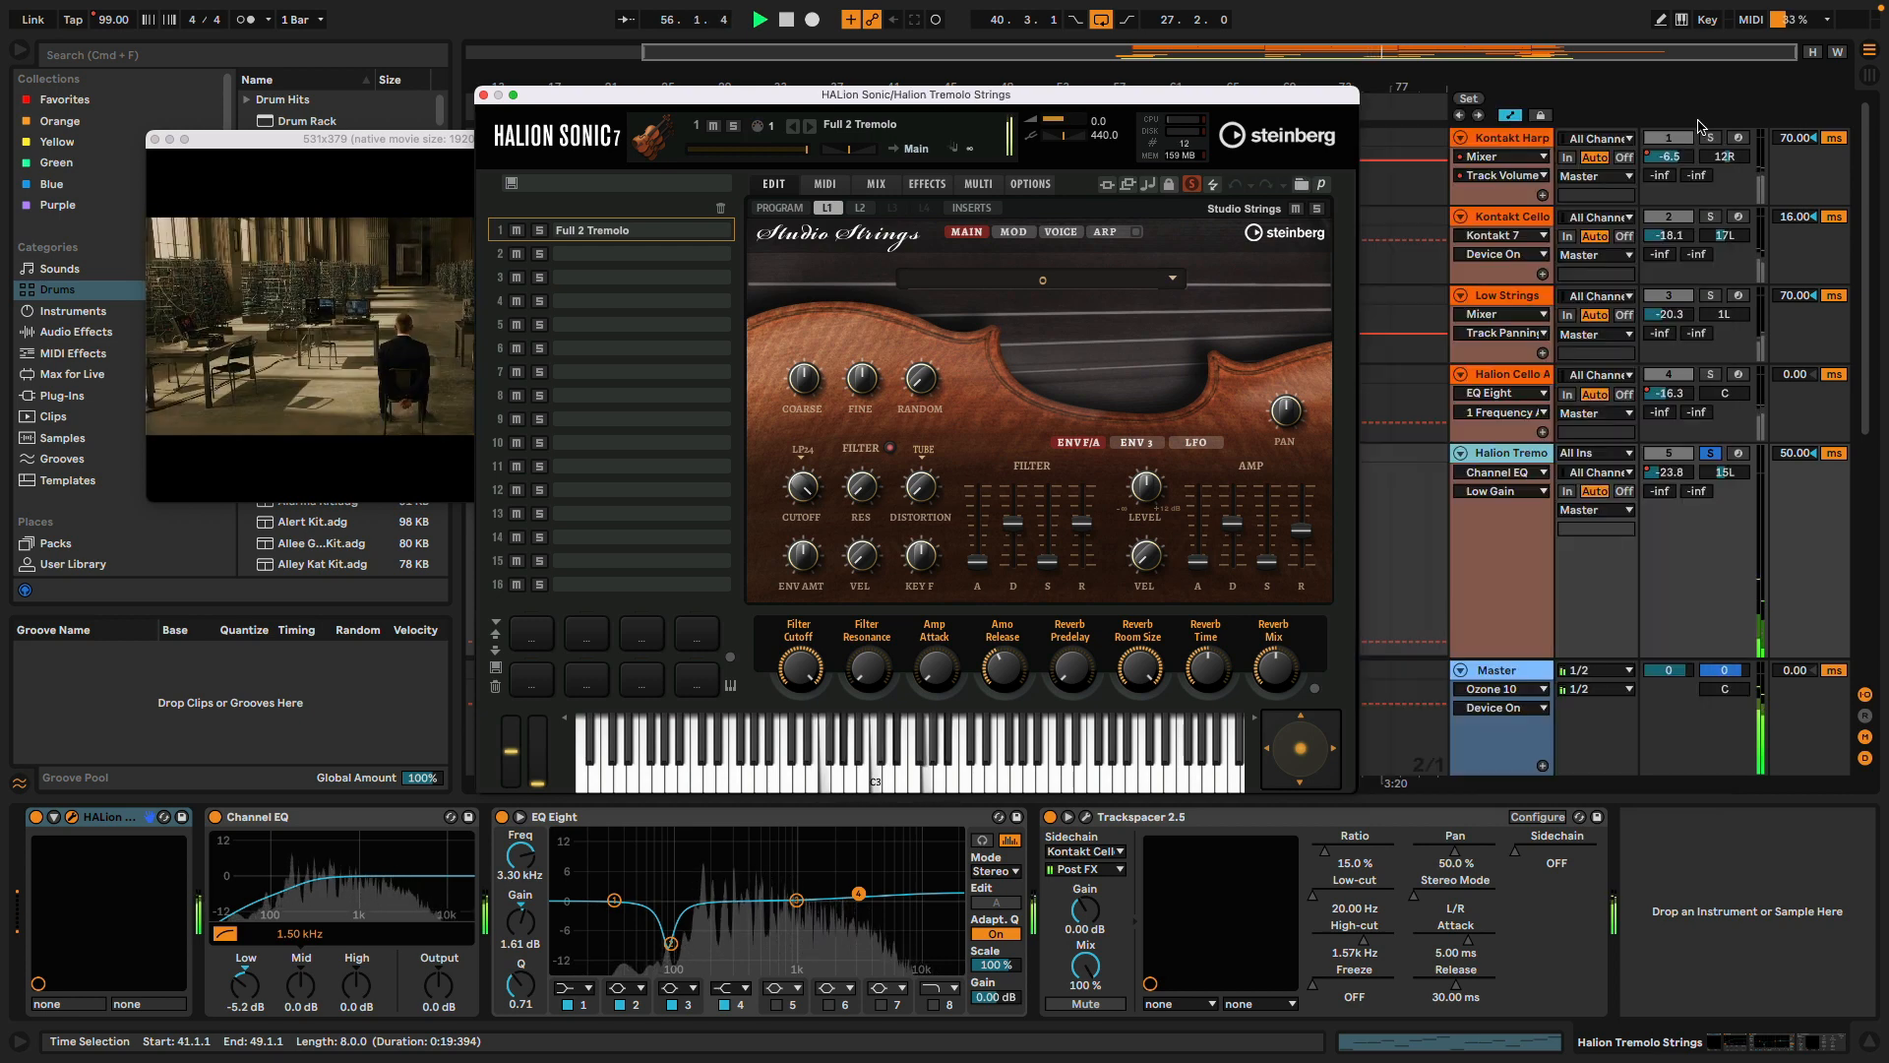
drag(1120, 99, 1381, 189)
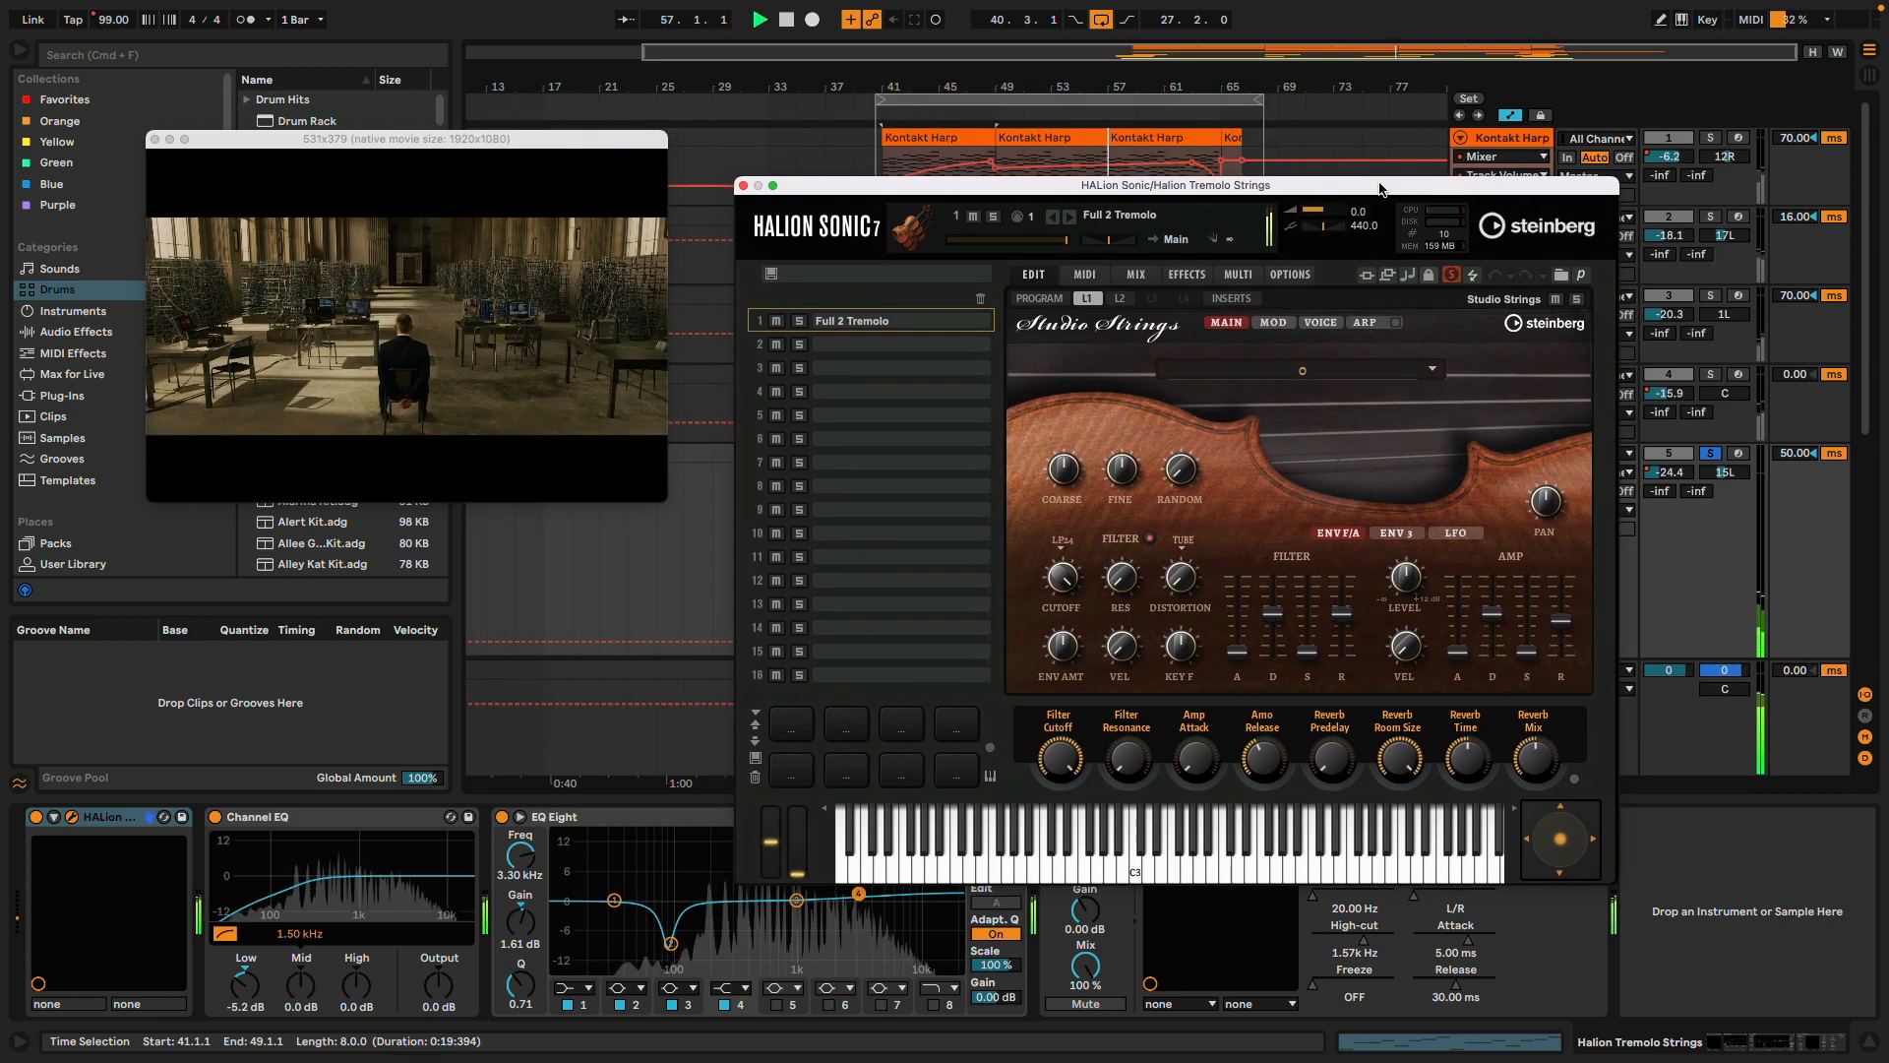
click(743, 187)
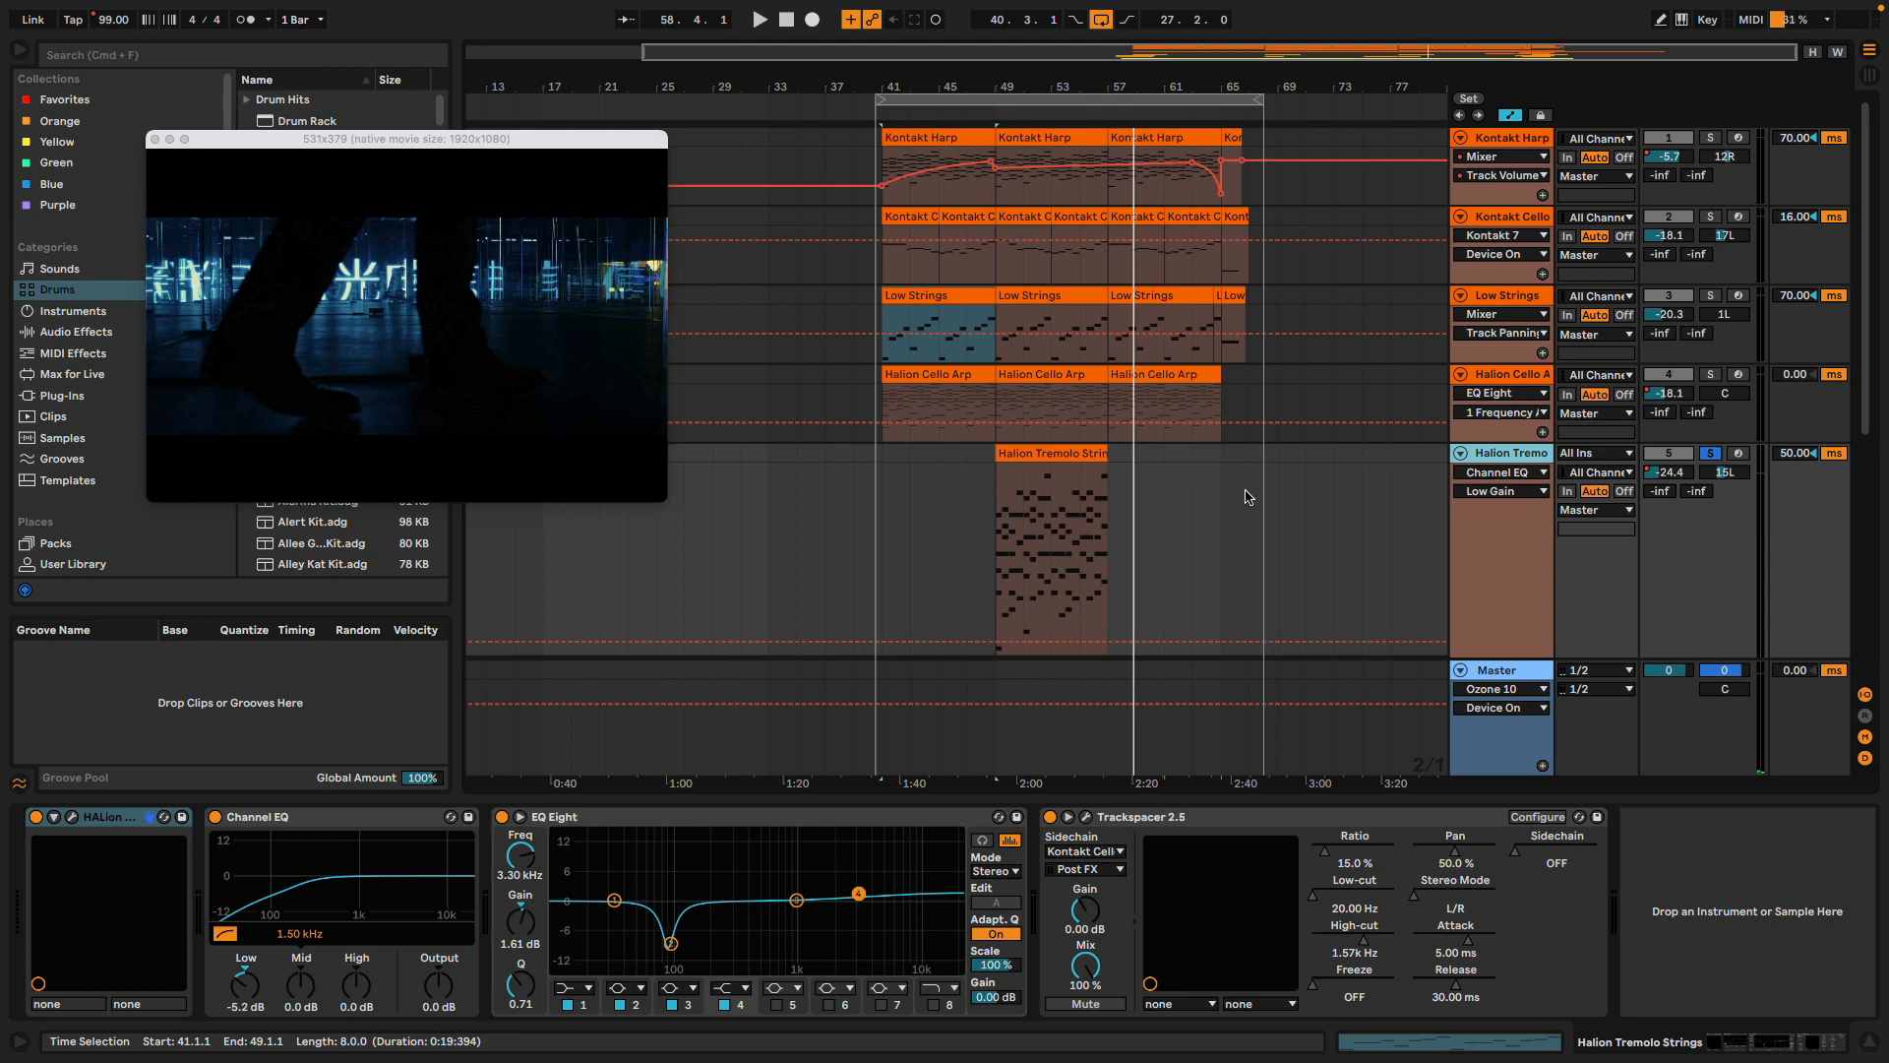
Show the Halion Tremolo Strings track's volume automation and examine its curve across the clip from bar 49 to 57
click(1675, 472)
scroll(1083, 577, up, 10)
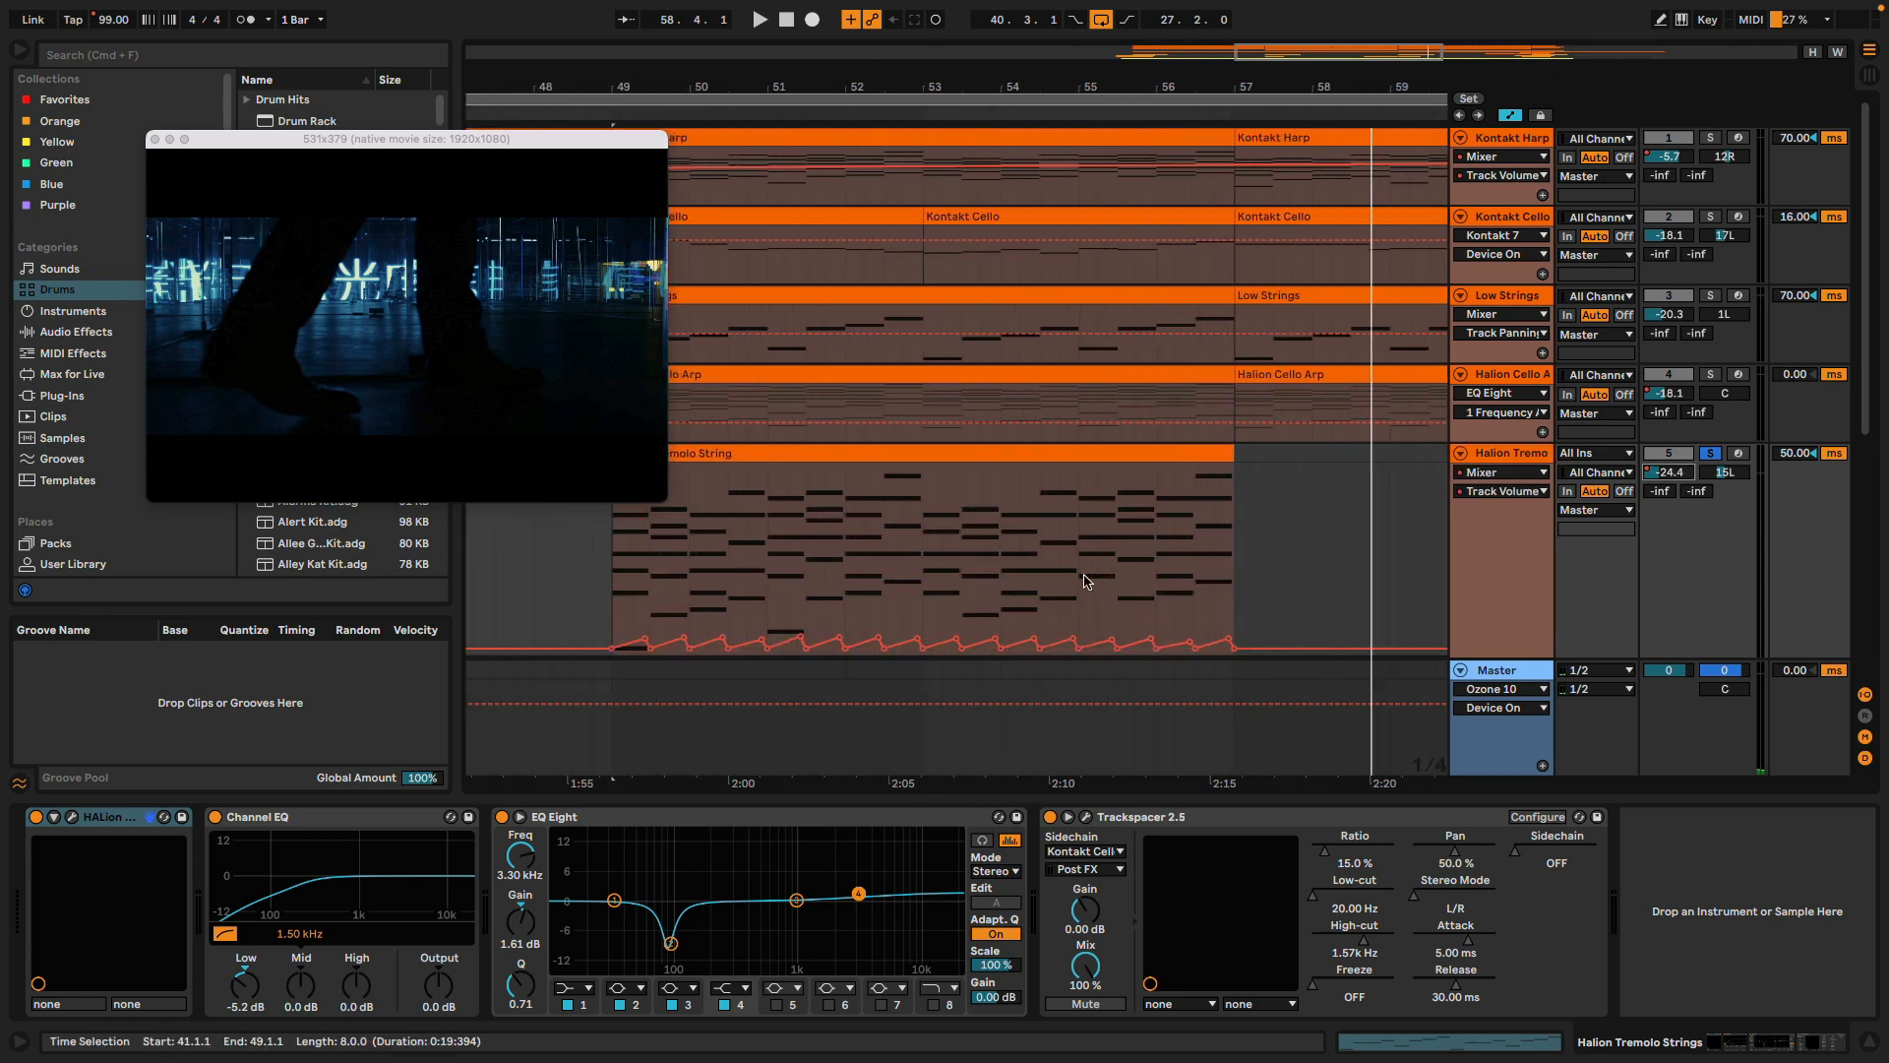
scroll(1083, 575, down, 4)
scroll(1083, 576, left, 4)
scroll(1083, 575, left, 2)
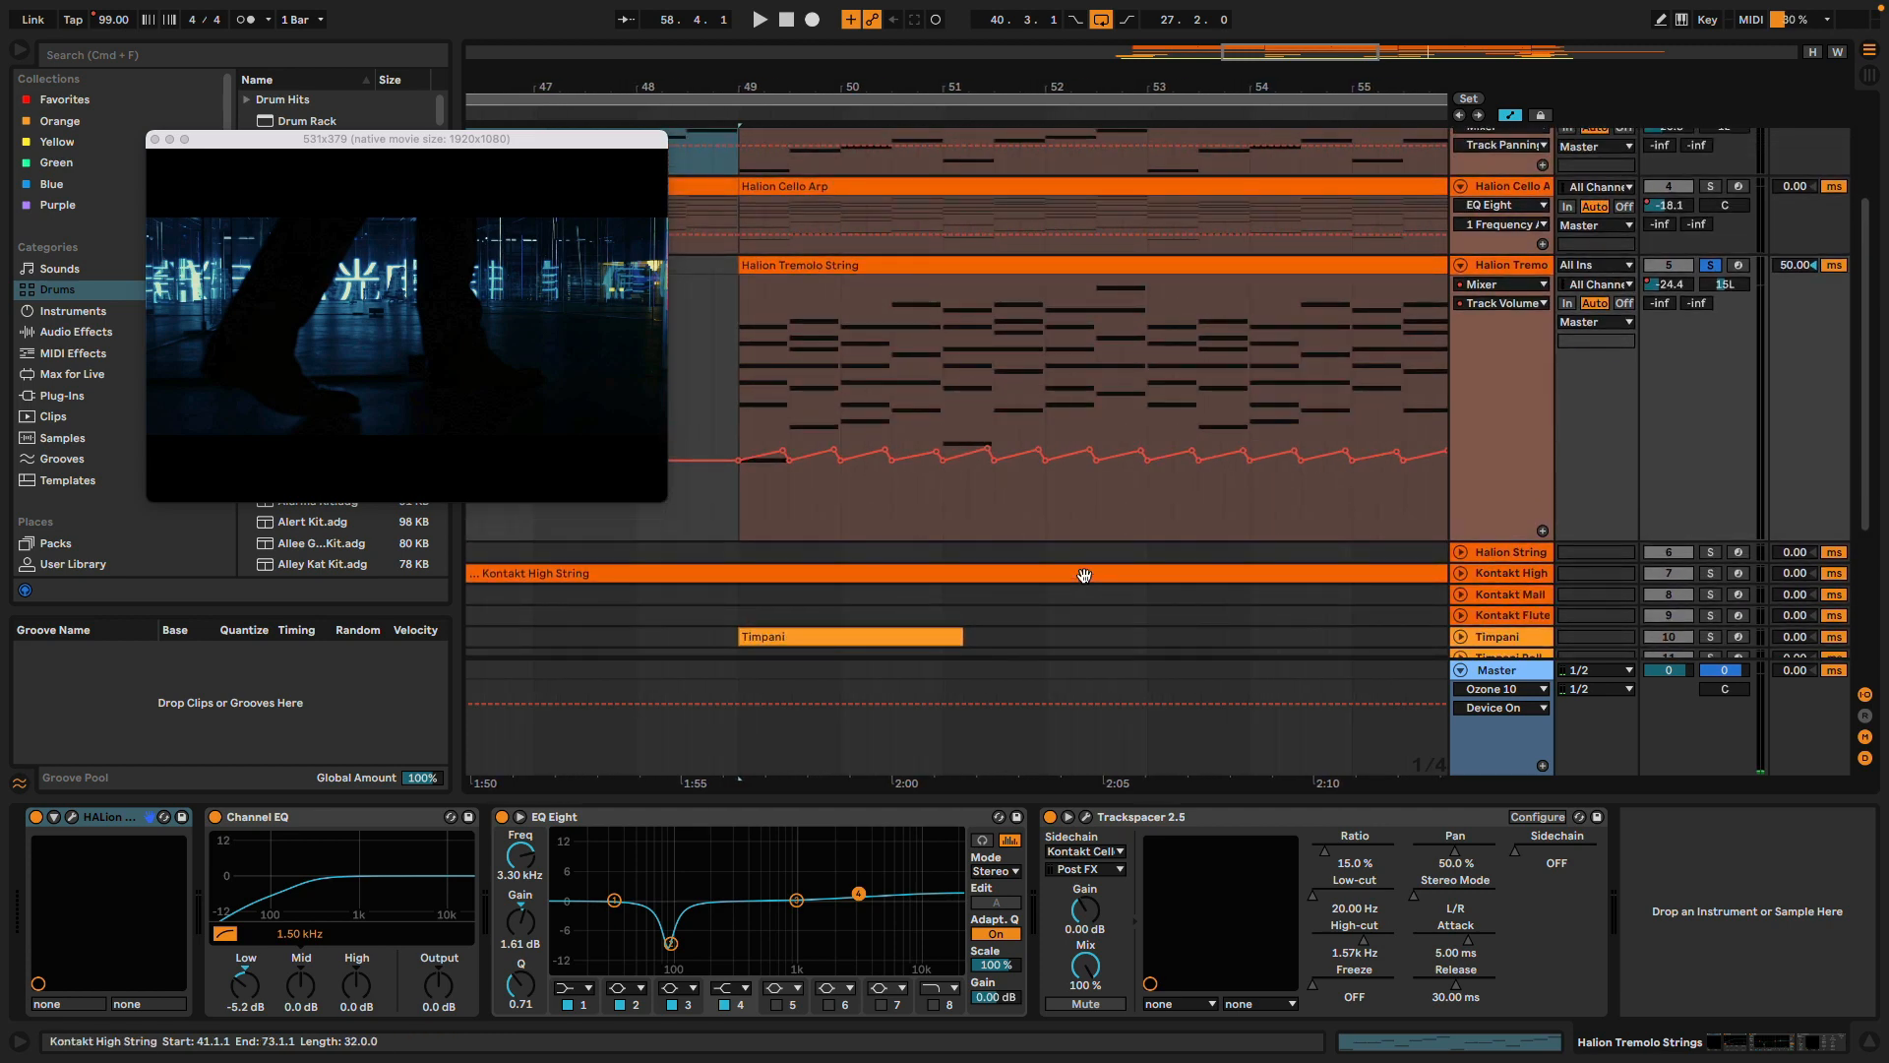
scroll(945, 448, down, 3)
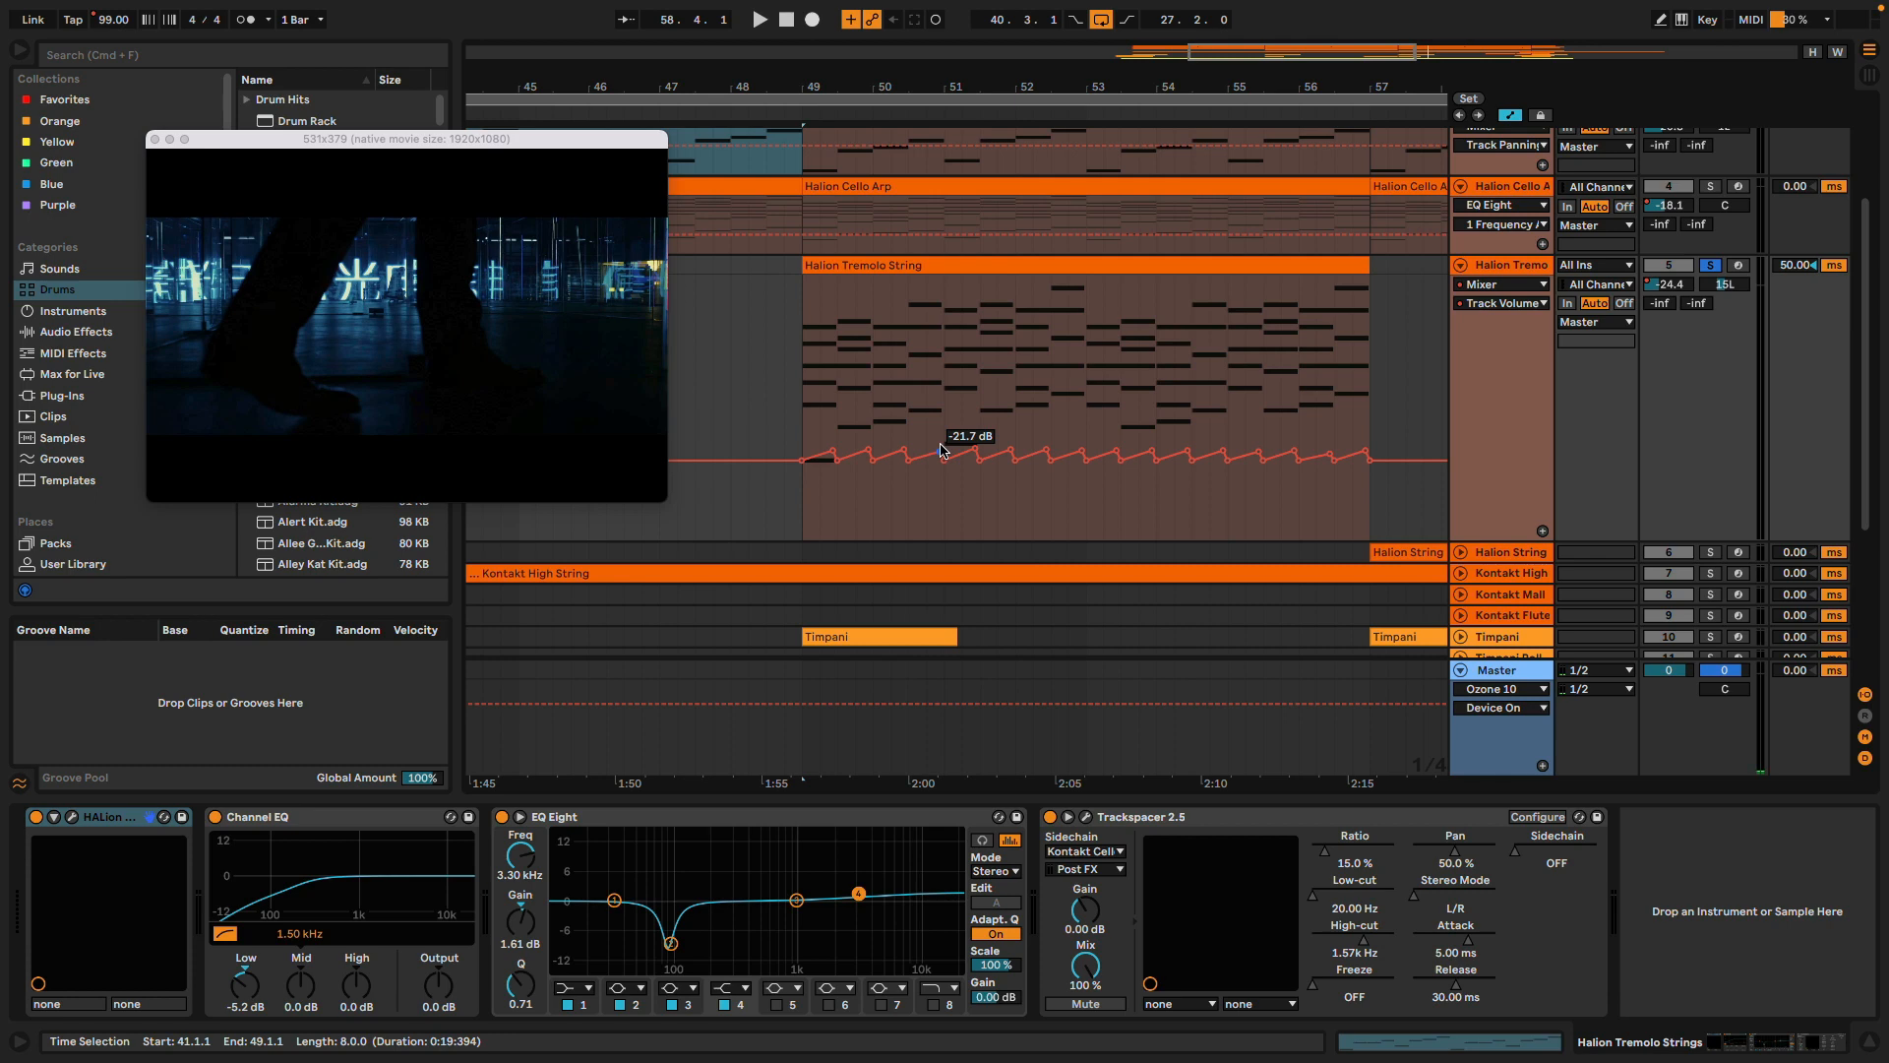
scroll(942, 450, down, 5)
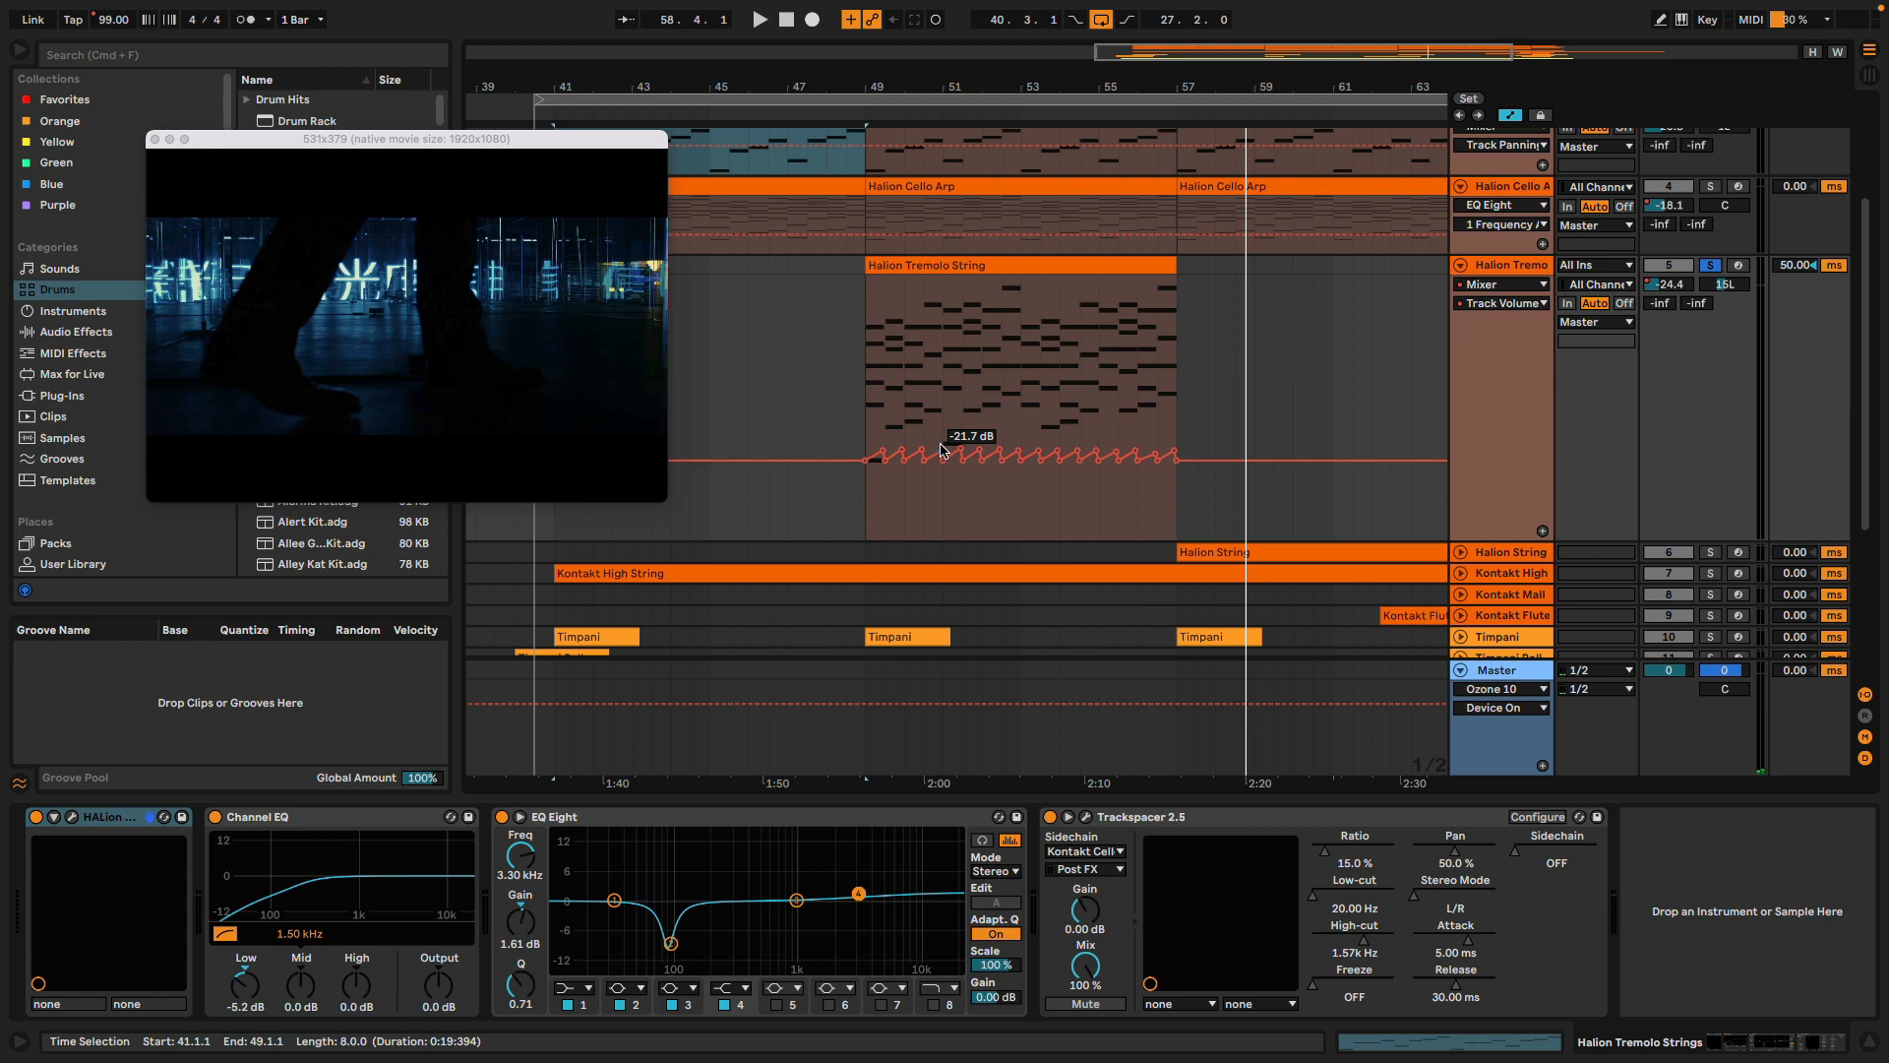
Unsolo the tremolo track, then expand and enlarge the Halion Strings track to examine its volume automation
click(1712, 265)
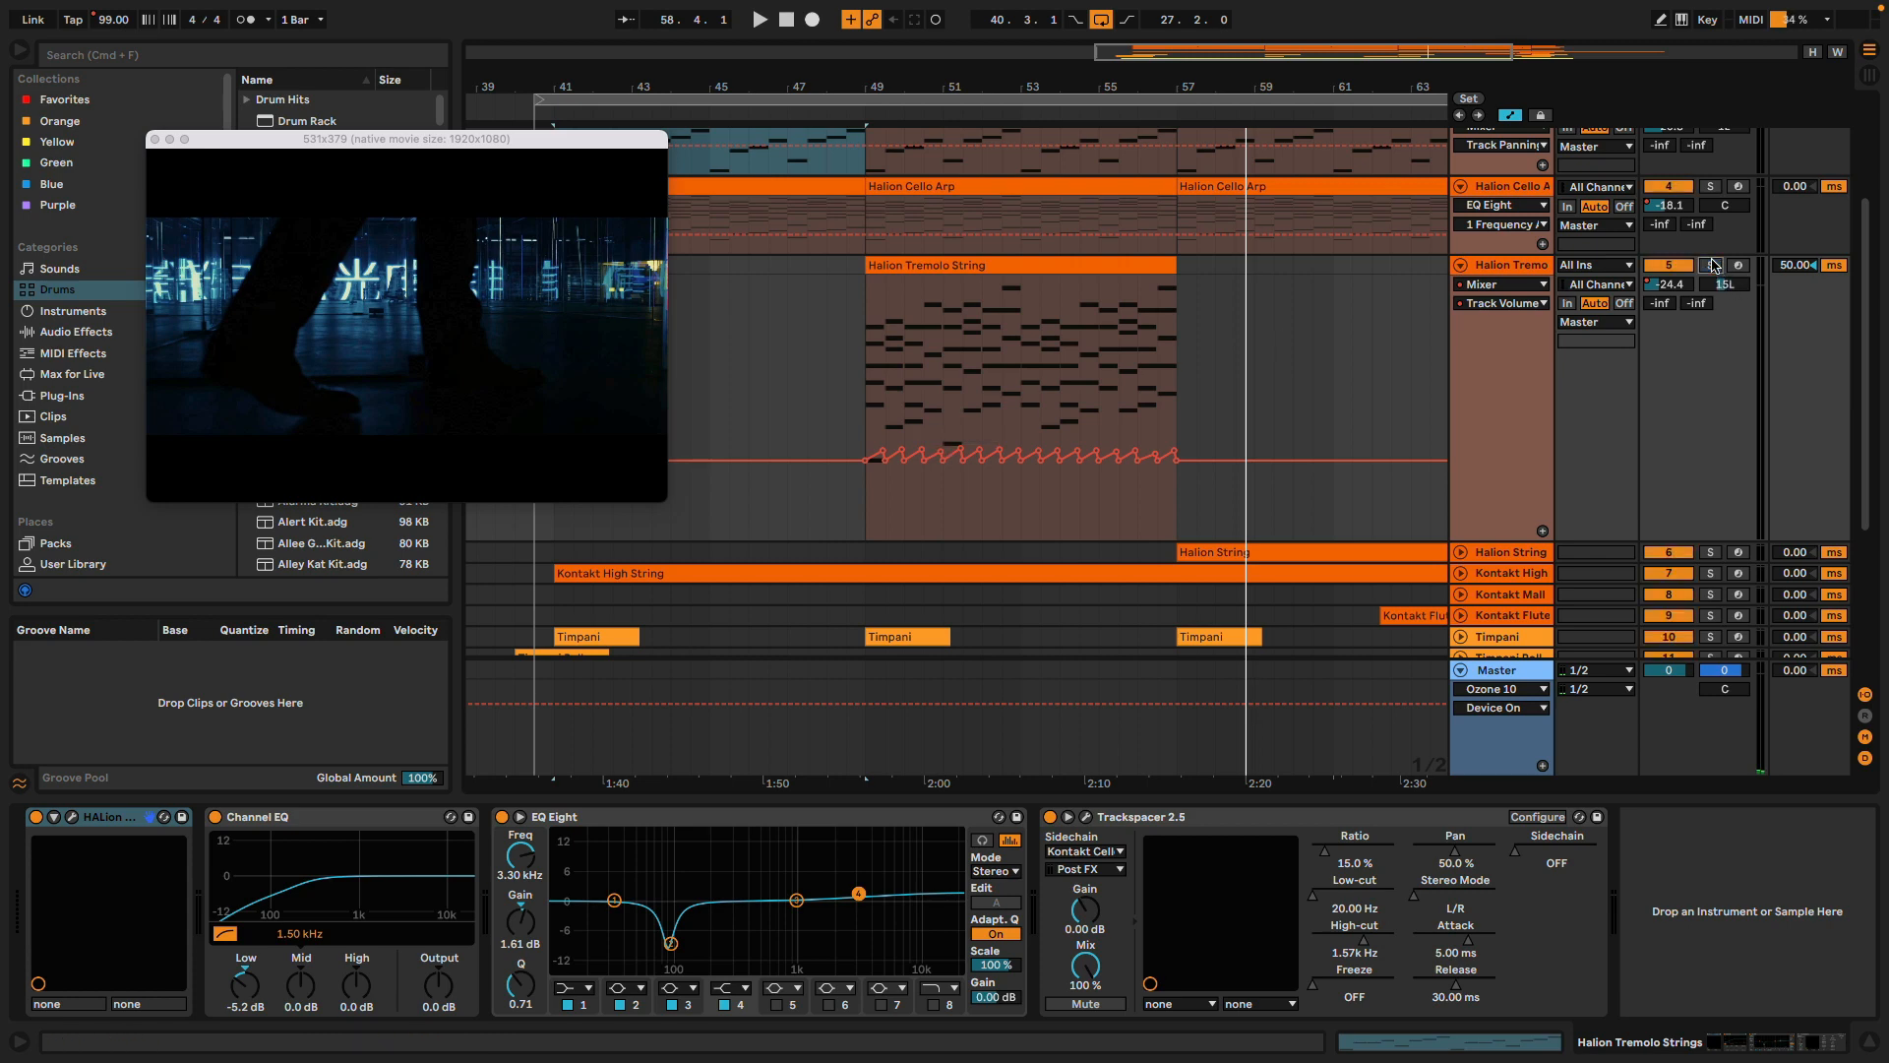
scroll(1267, 429, down, 4)
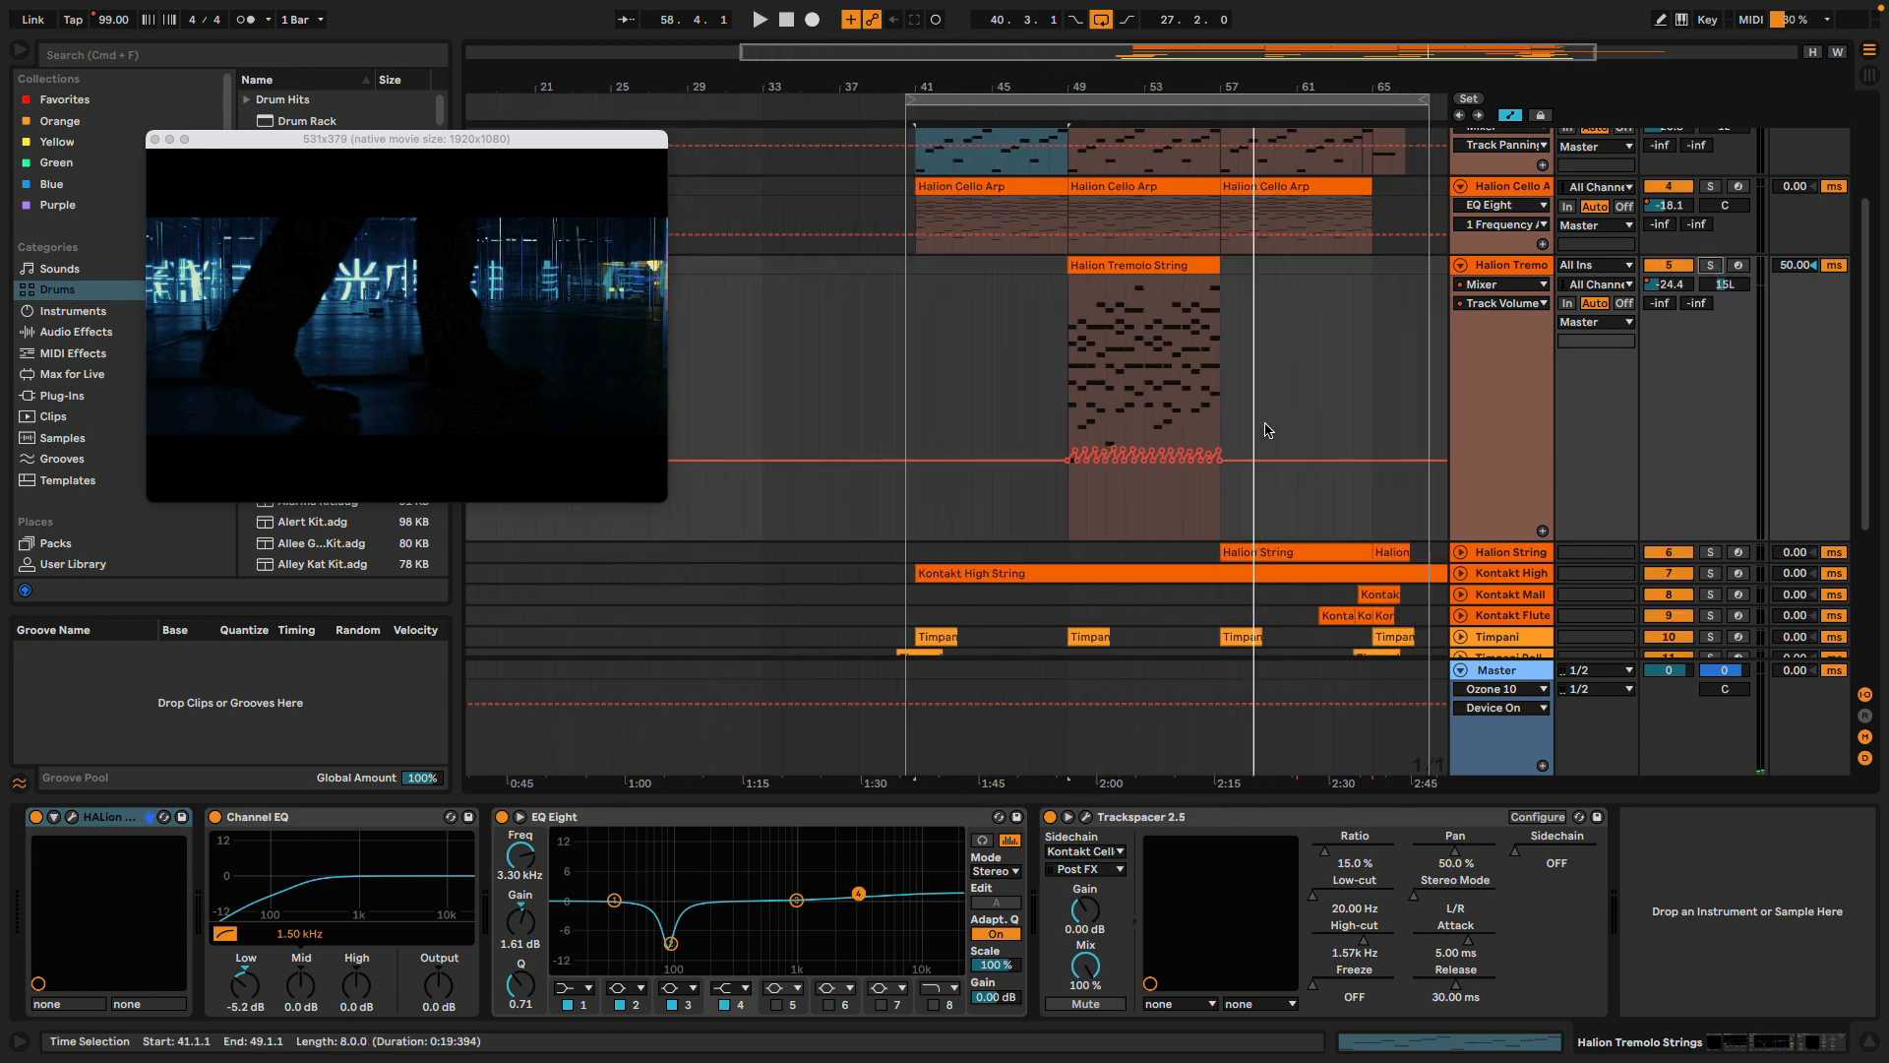
scroll(1267, 430, right, 5)
click(1460, 552)
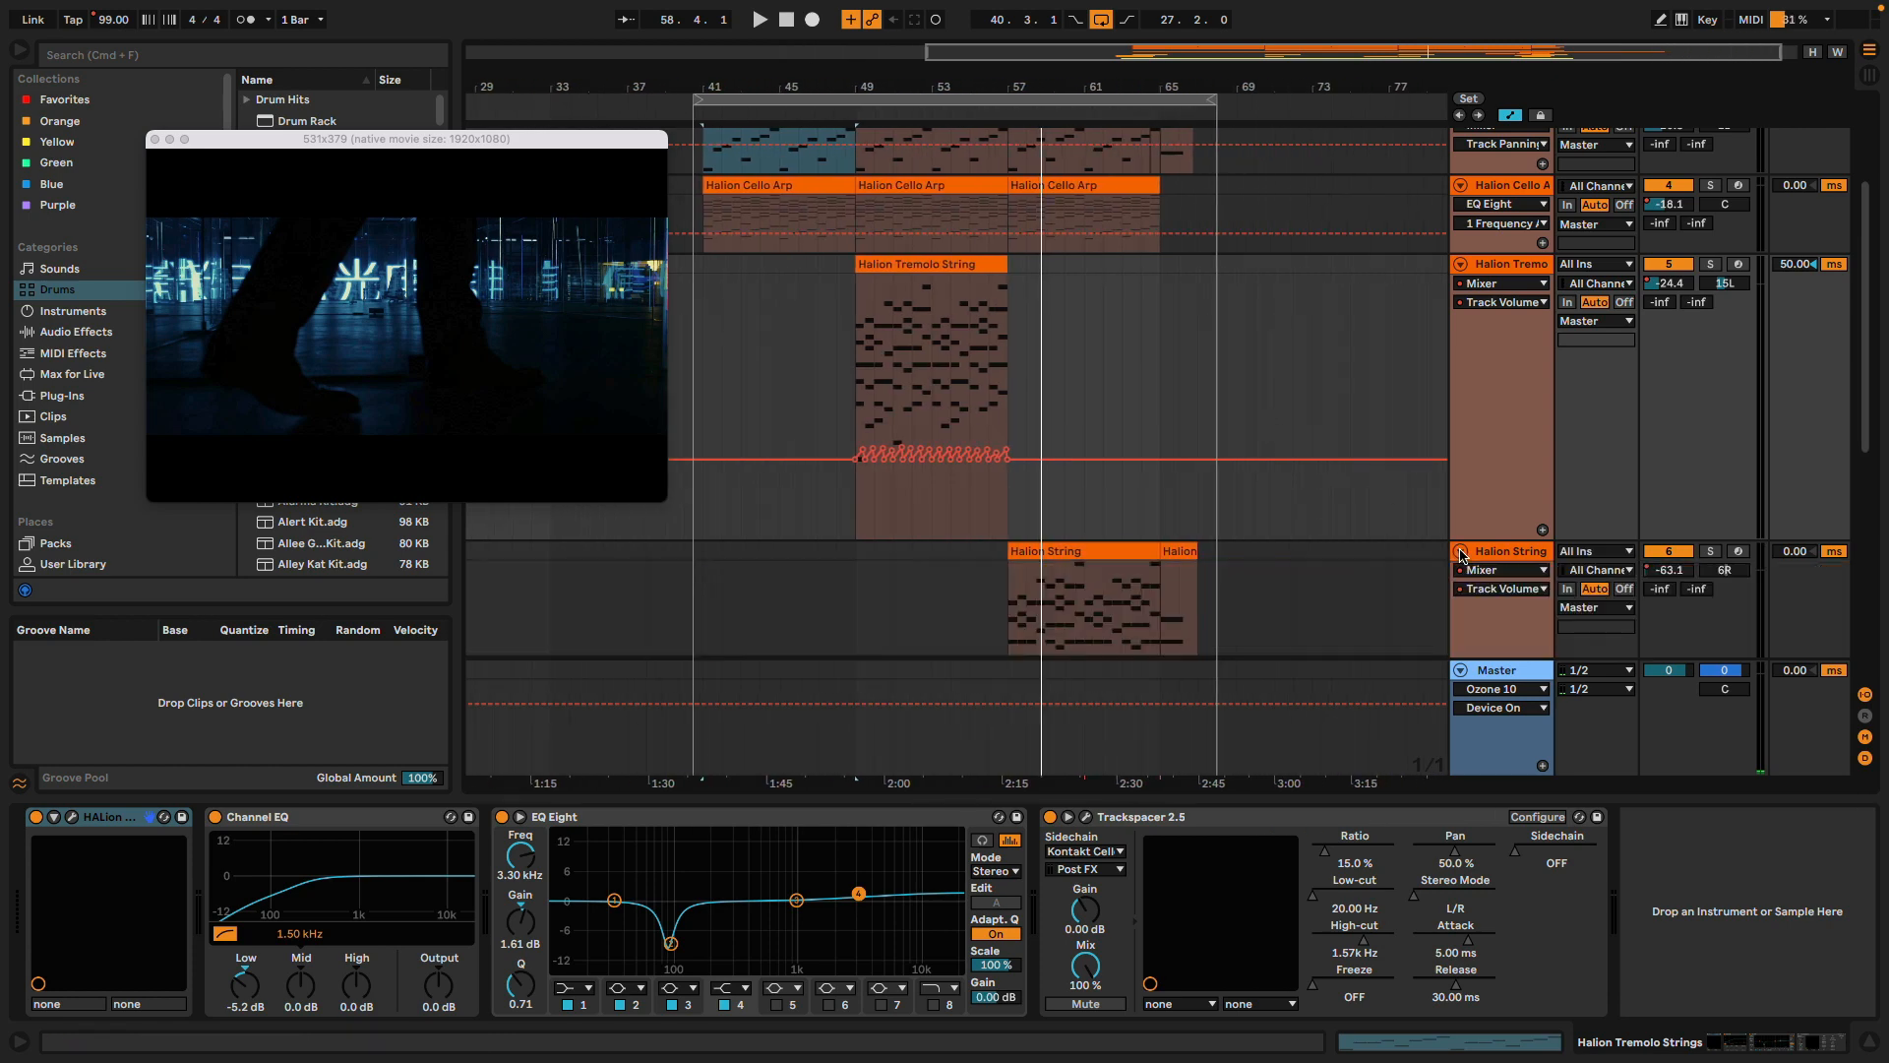
click(1528, 561)
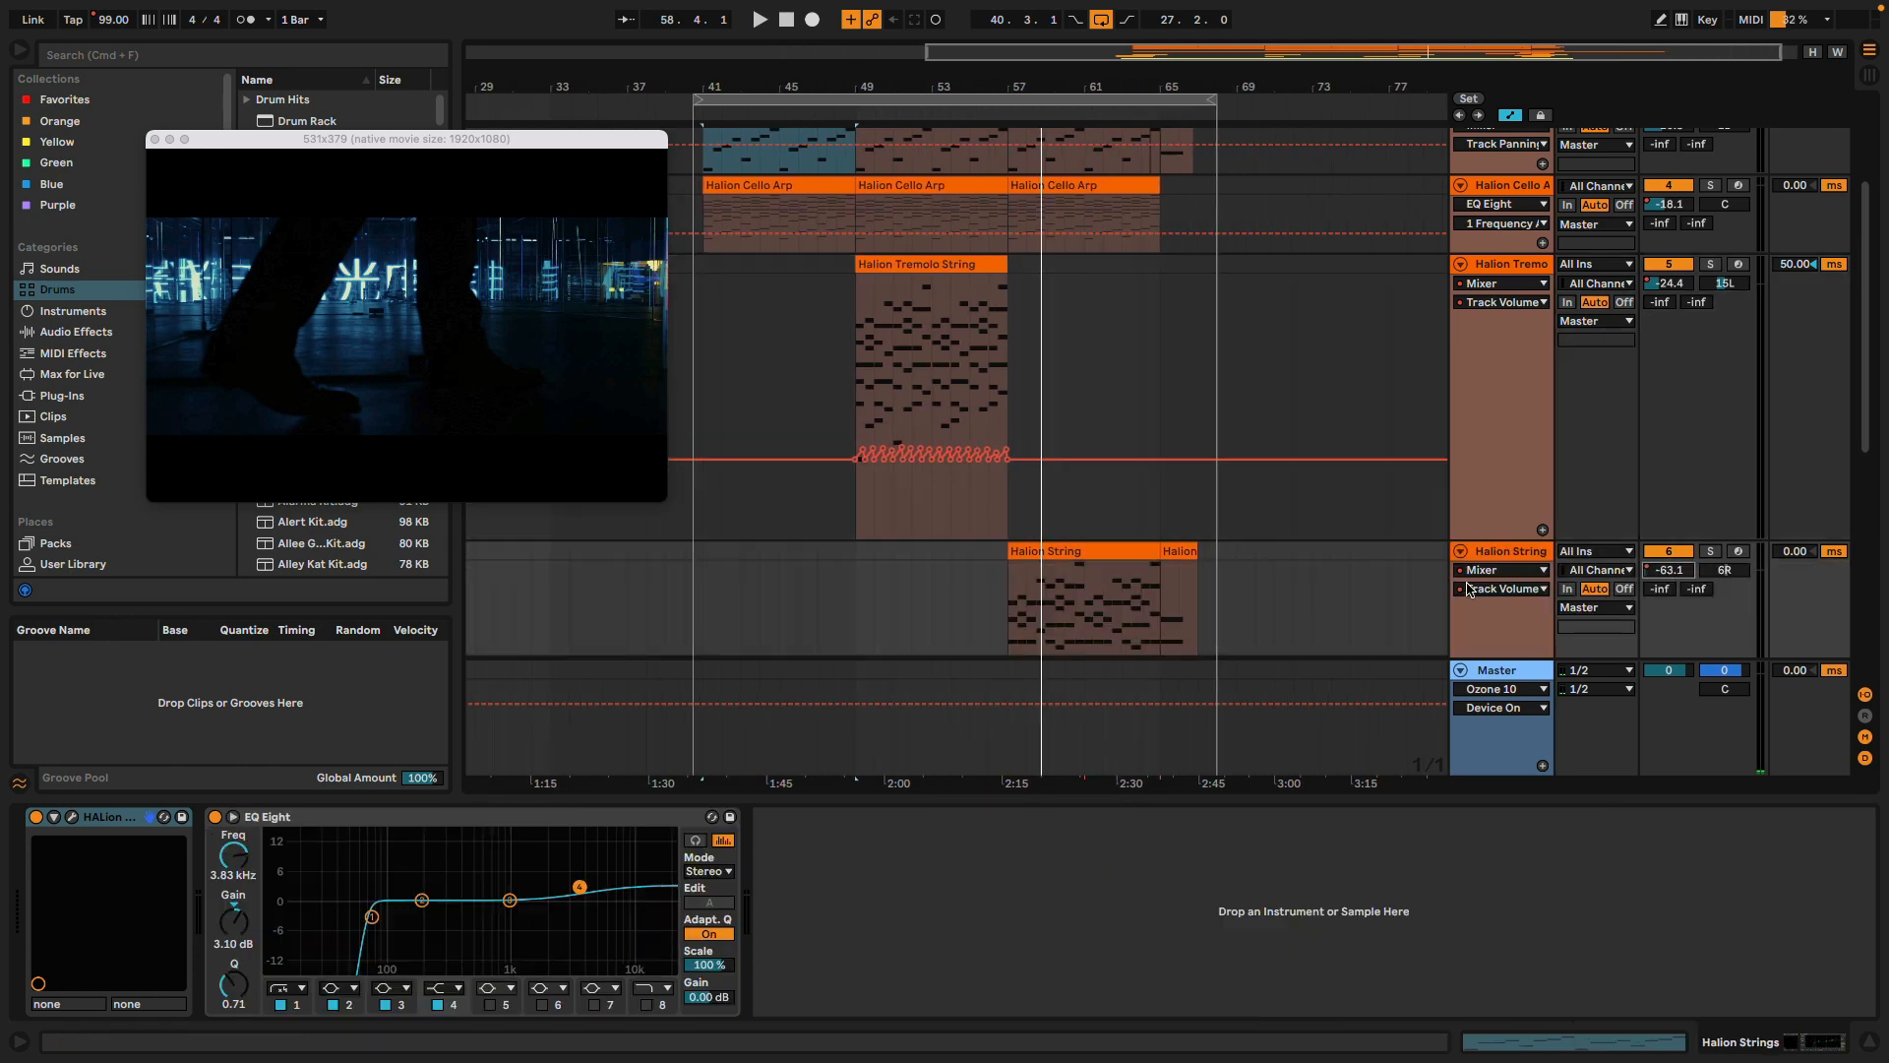
scroll(1331, 600, down, 4)
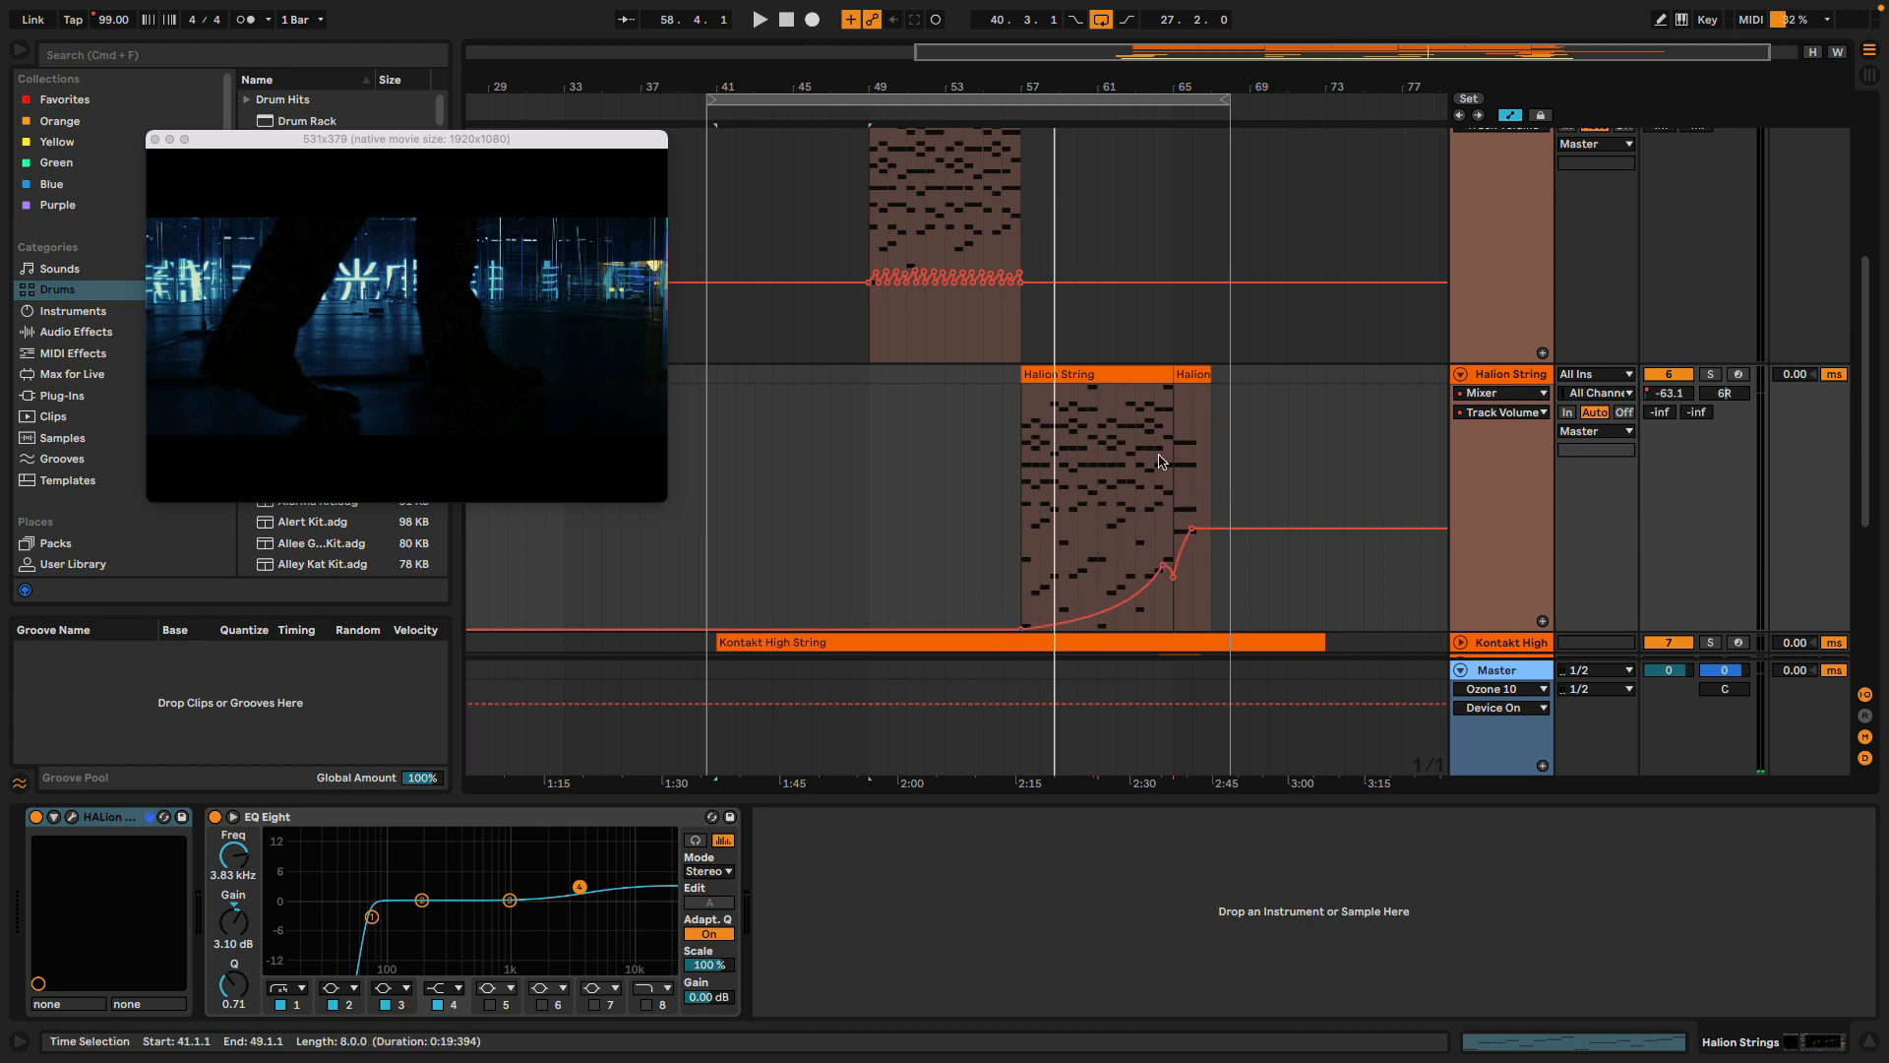
scroll(1161, 460, up, 1)
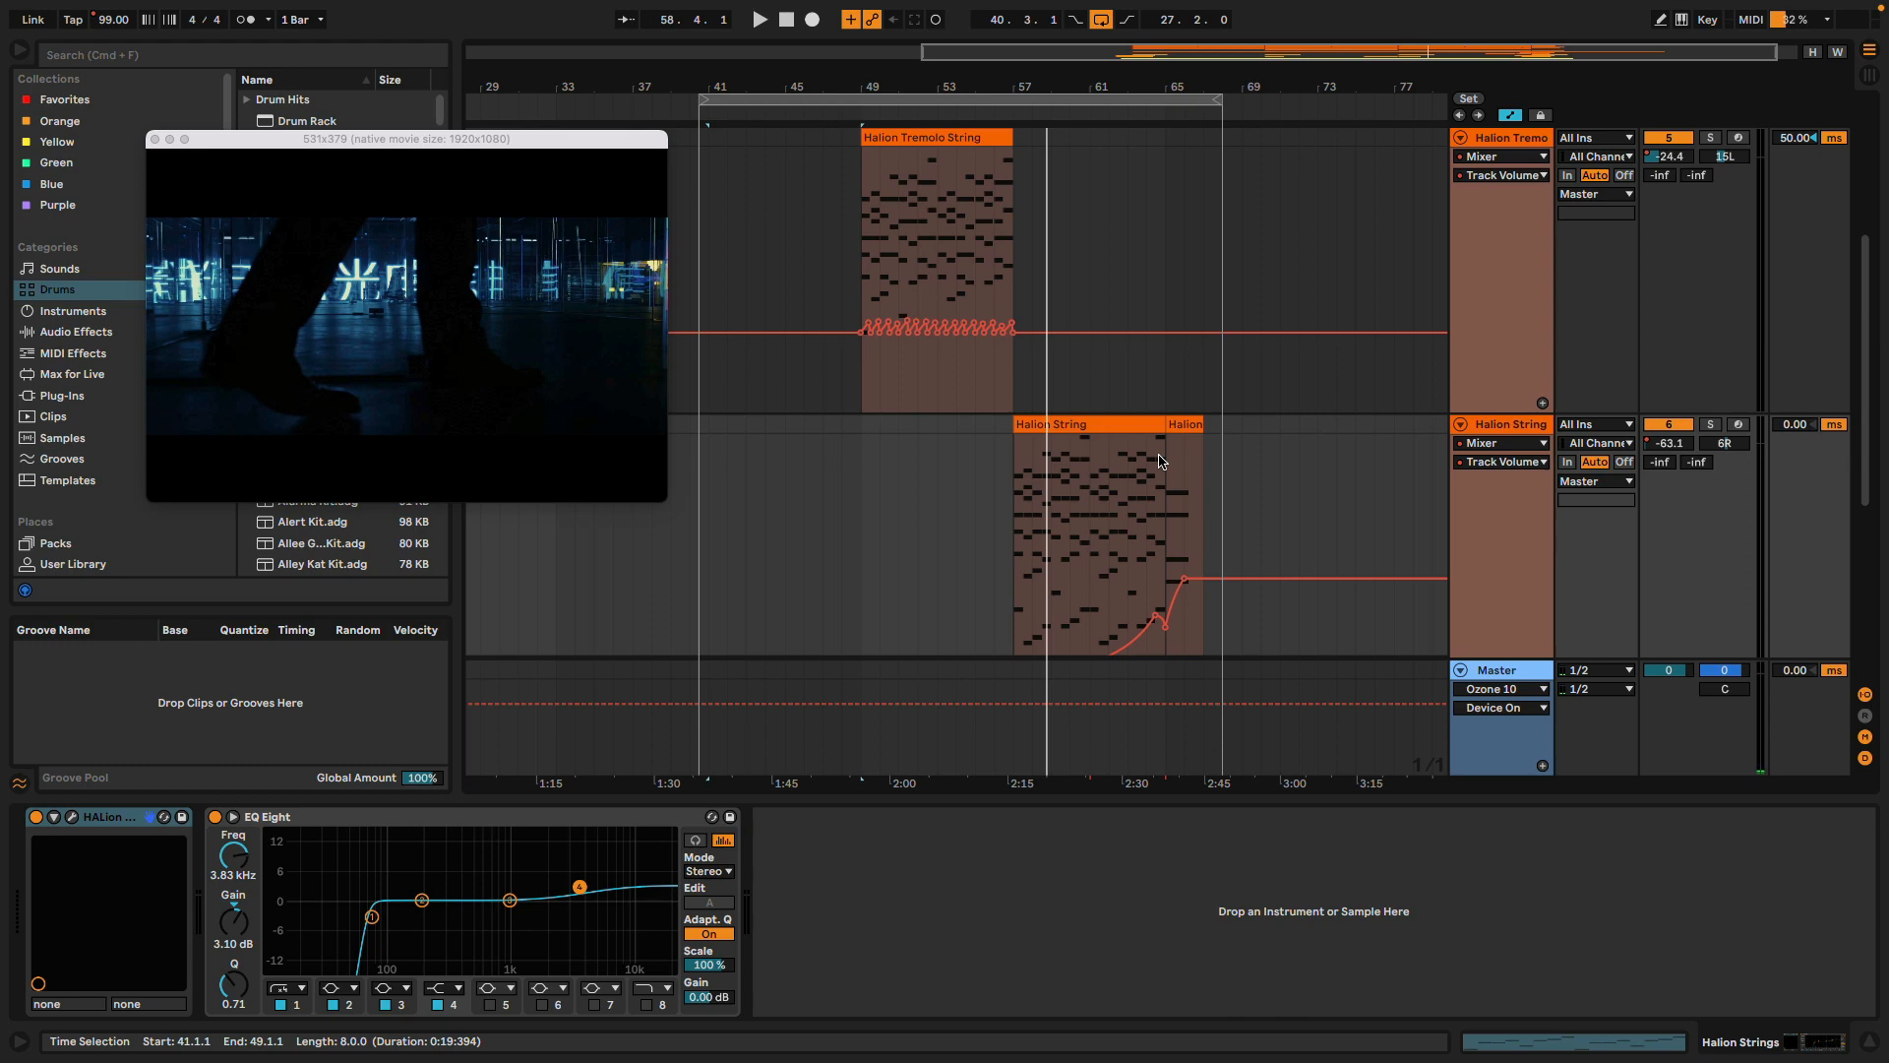
Display the Master track's Song Tempo automation from the Mixer and compare it with the tracks above
click(1502, 689)
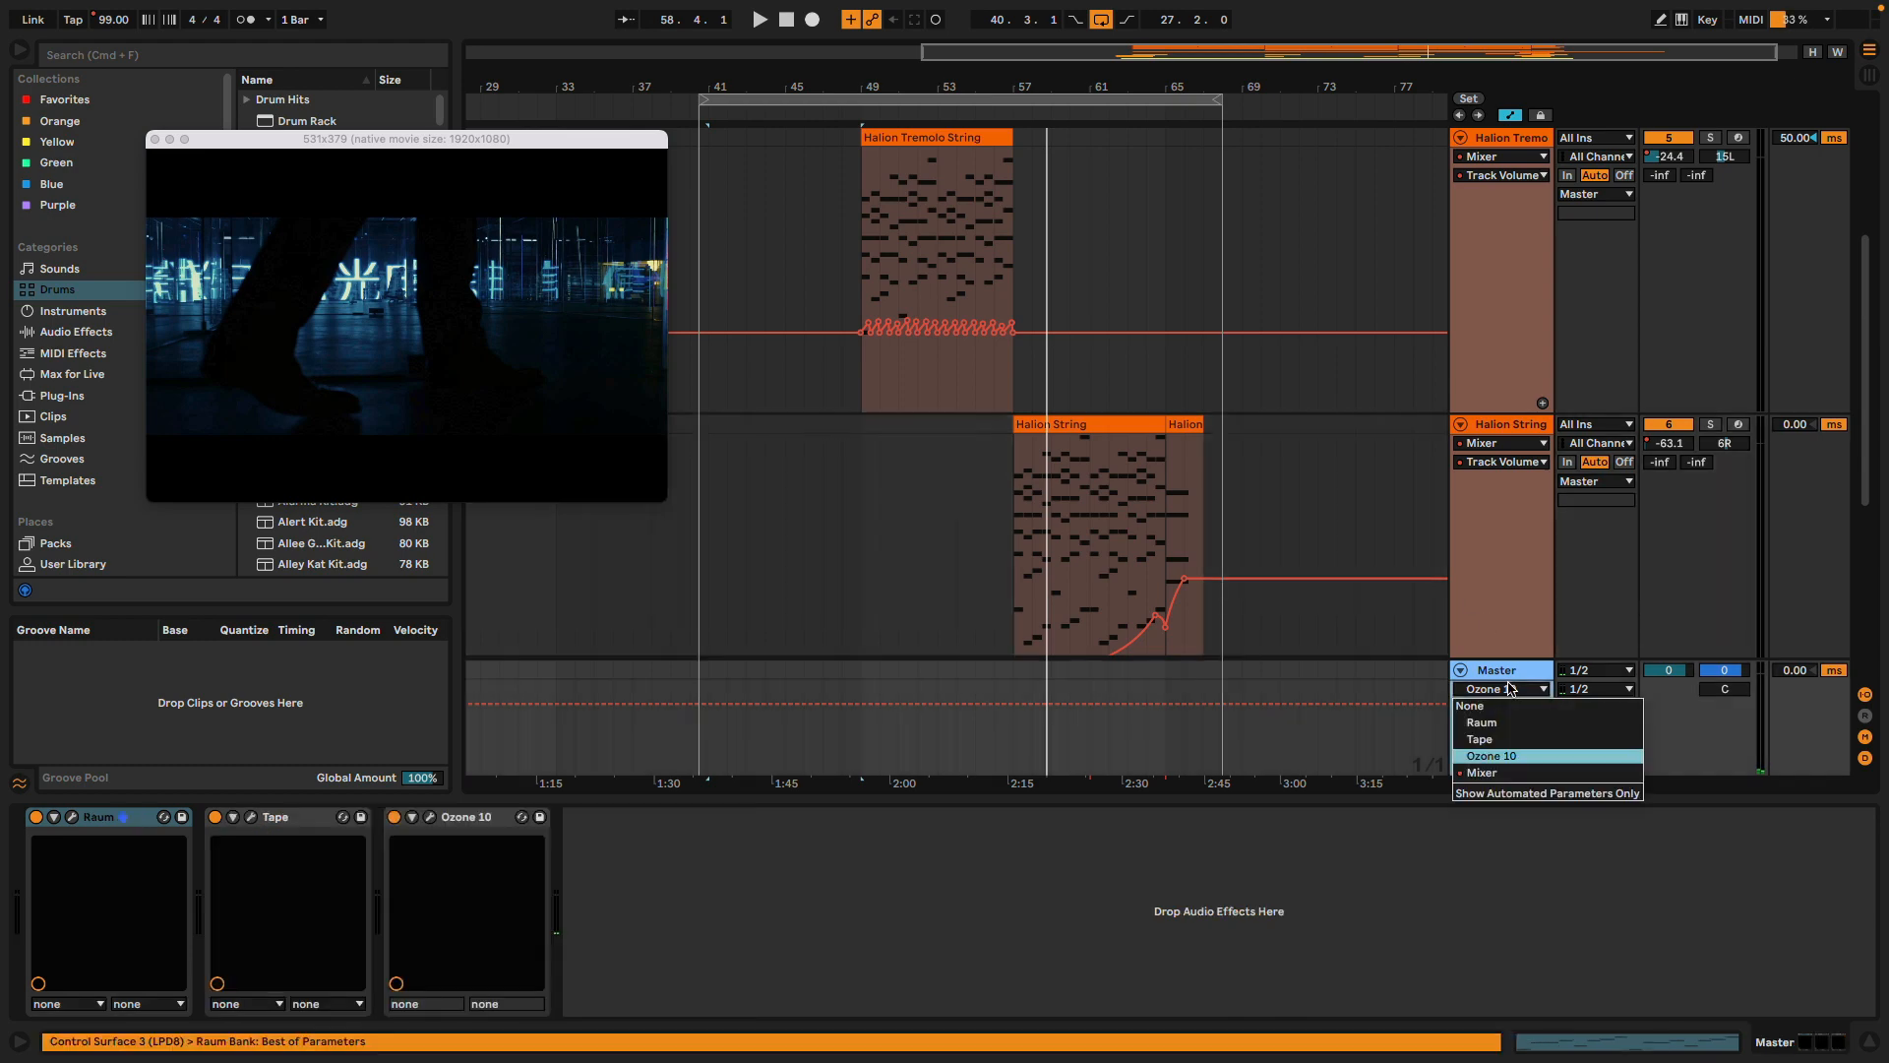
click(1504, 777)
click(1493, 709)
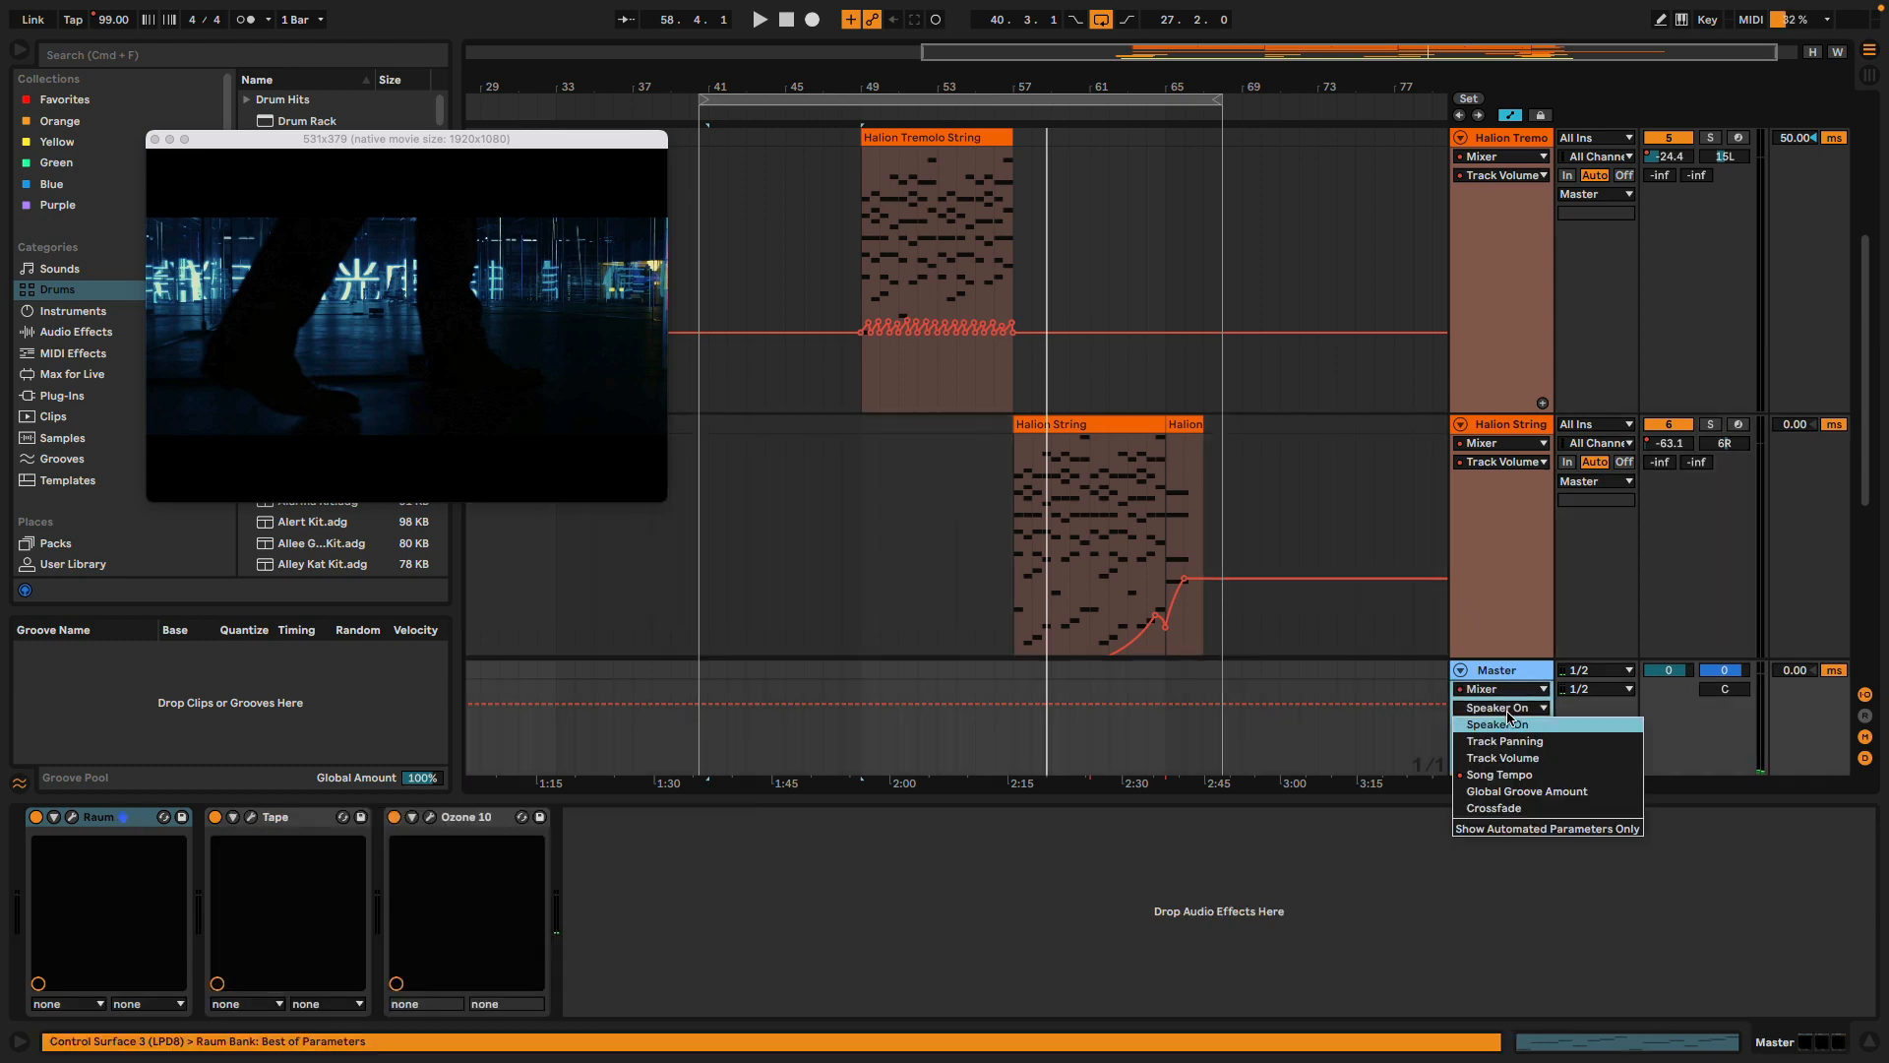
click(1507, 775)
scroll(1072, 747, down, 3)
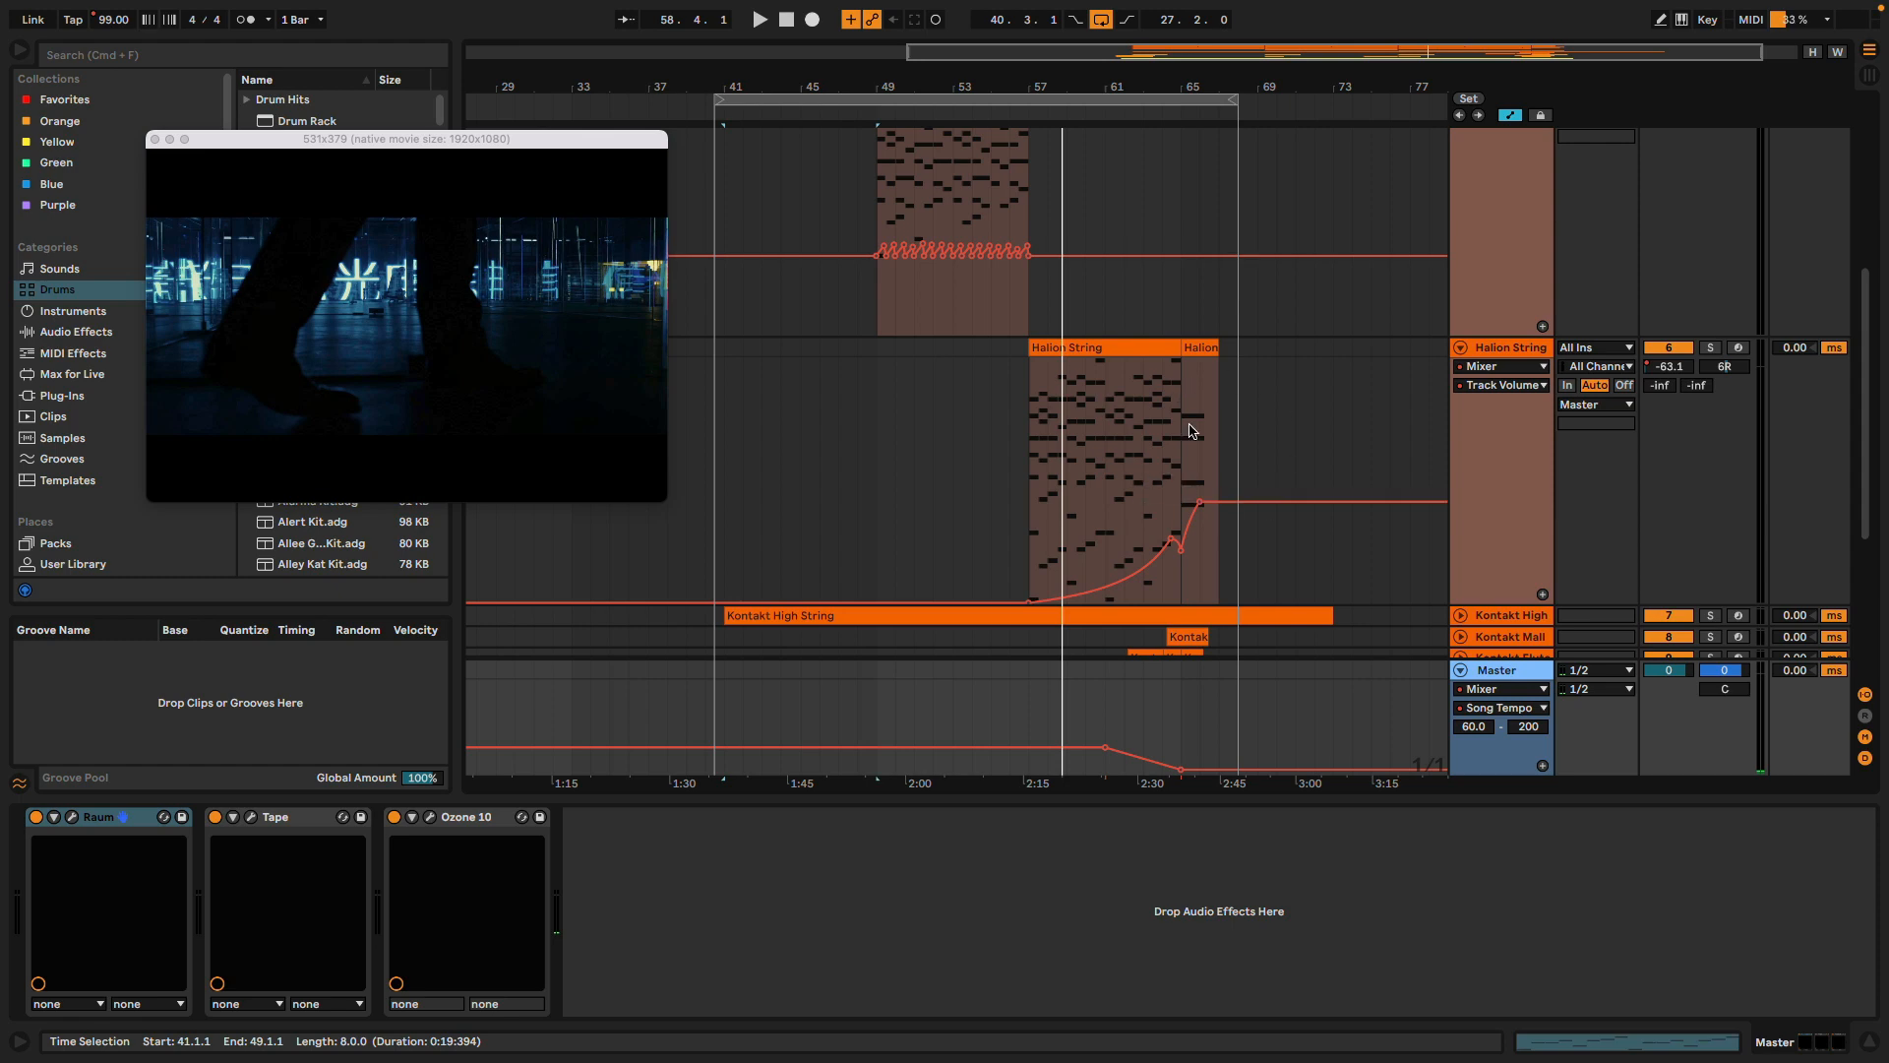
scroll(1227, 374, down, 5)
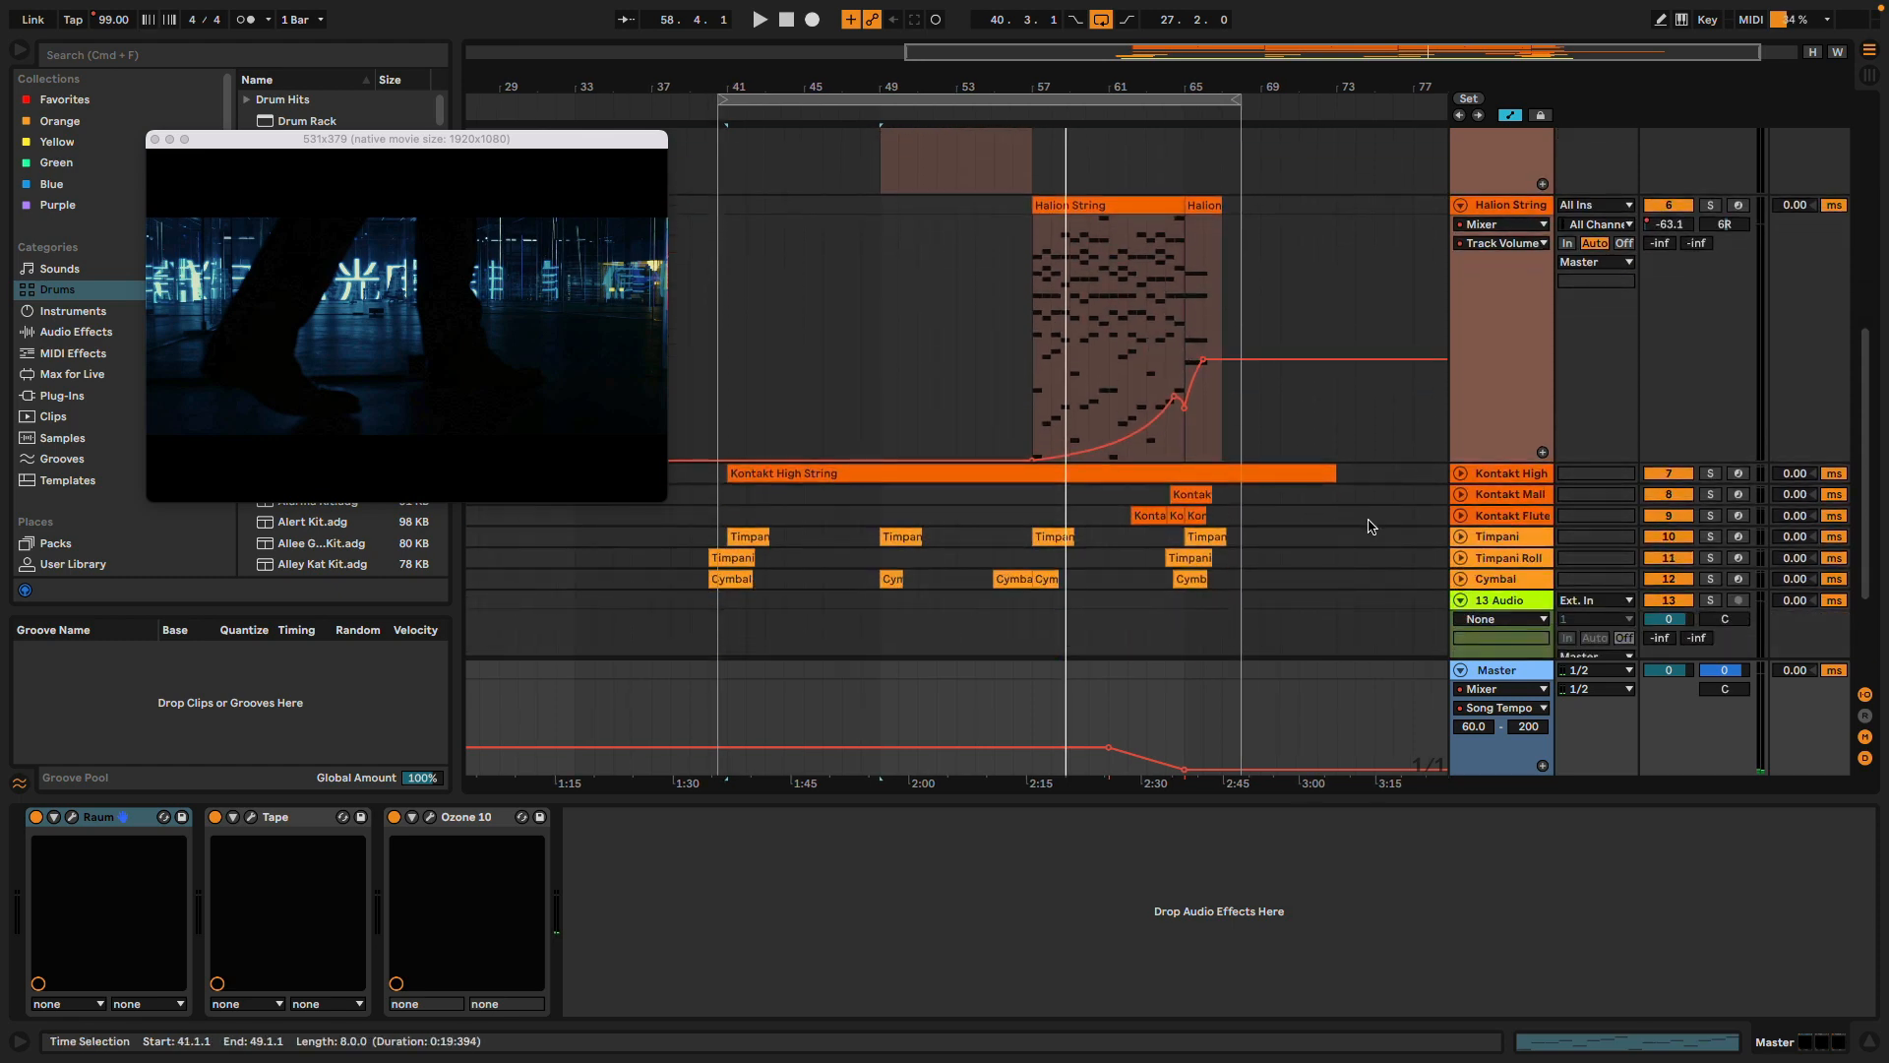
Expand the Kontakt High Strings track and display its Mixer track volume automation in place of the Utility gain
click(1460, 473)
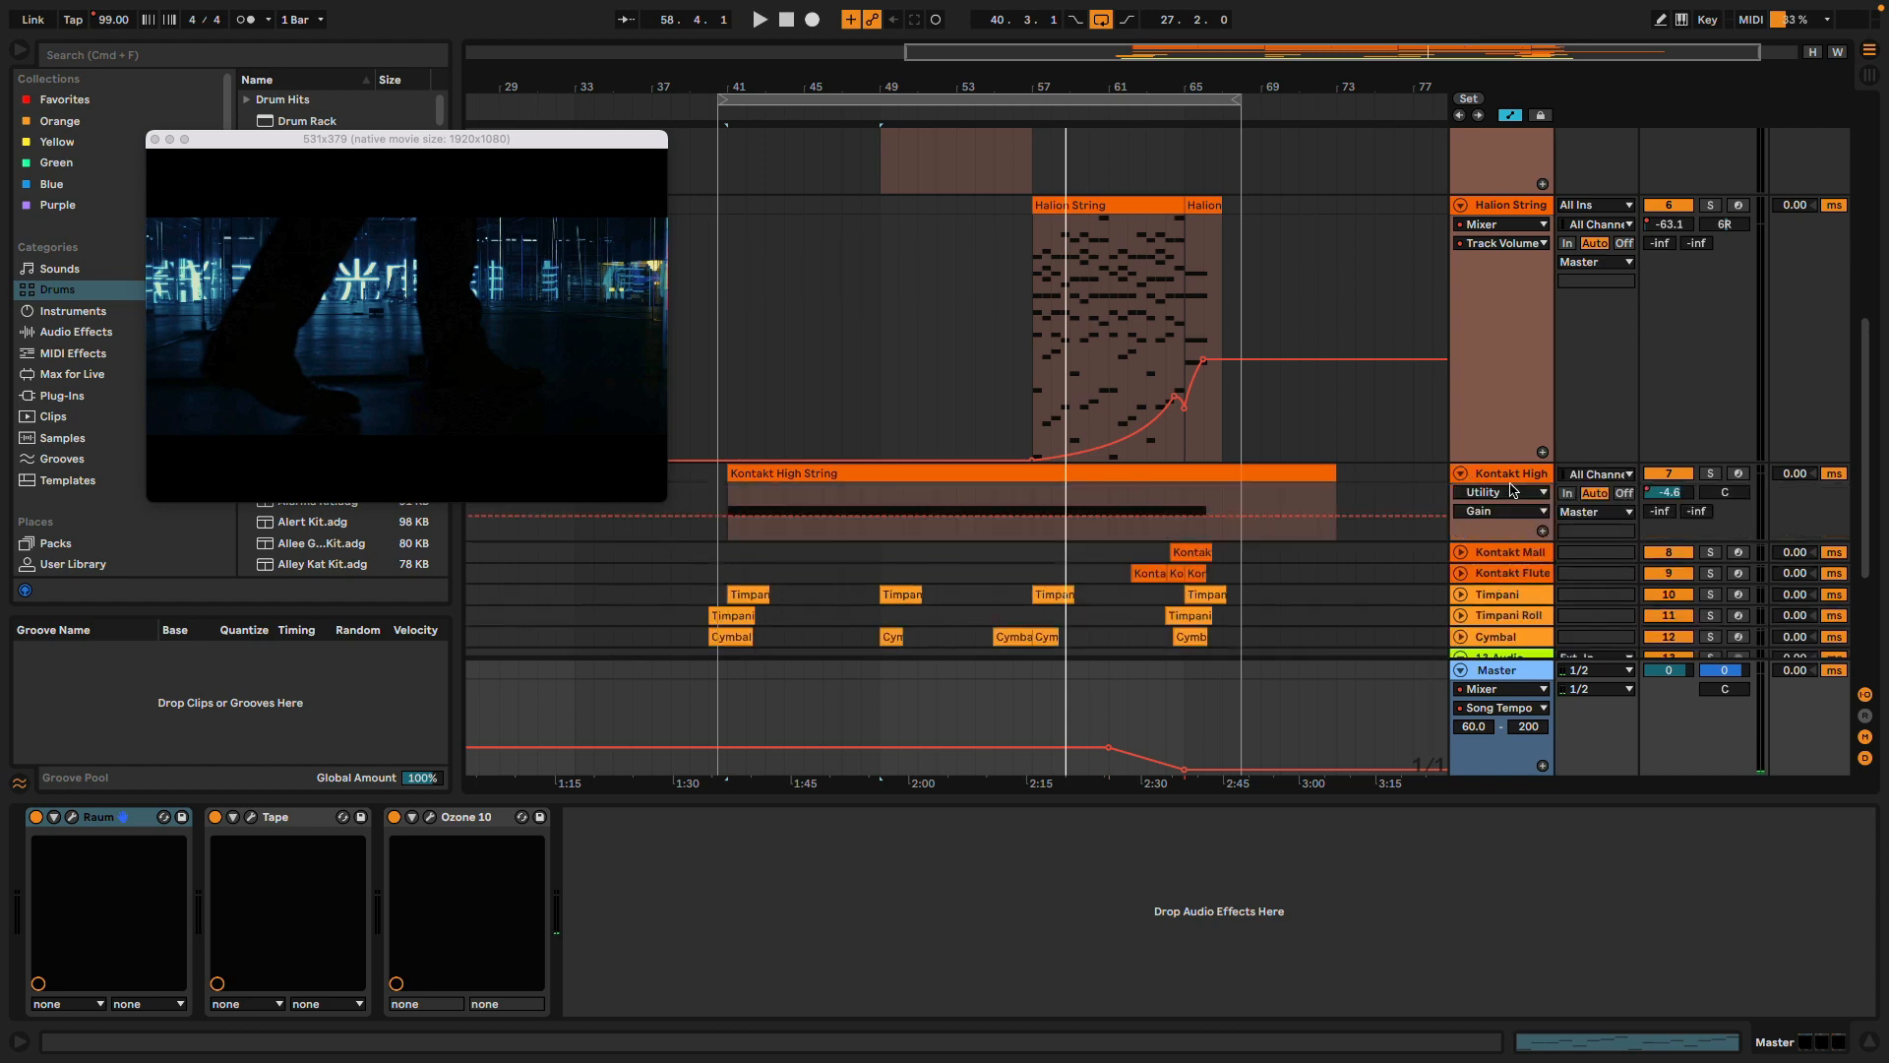
click(1512, 478)
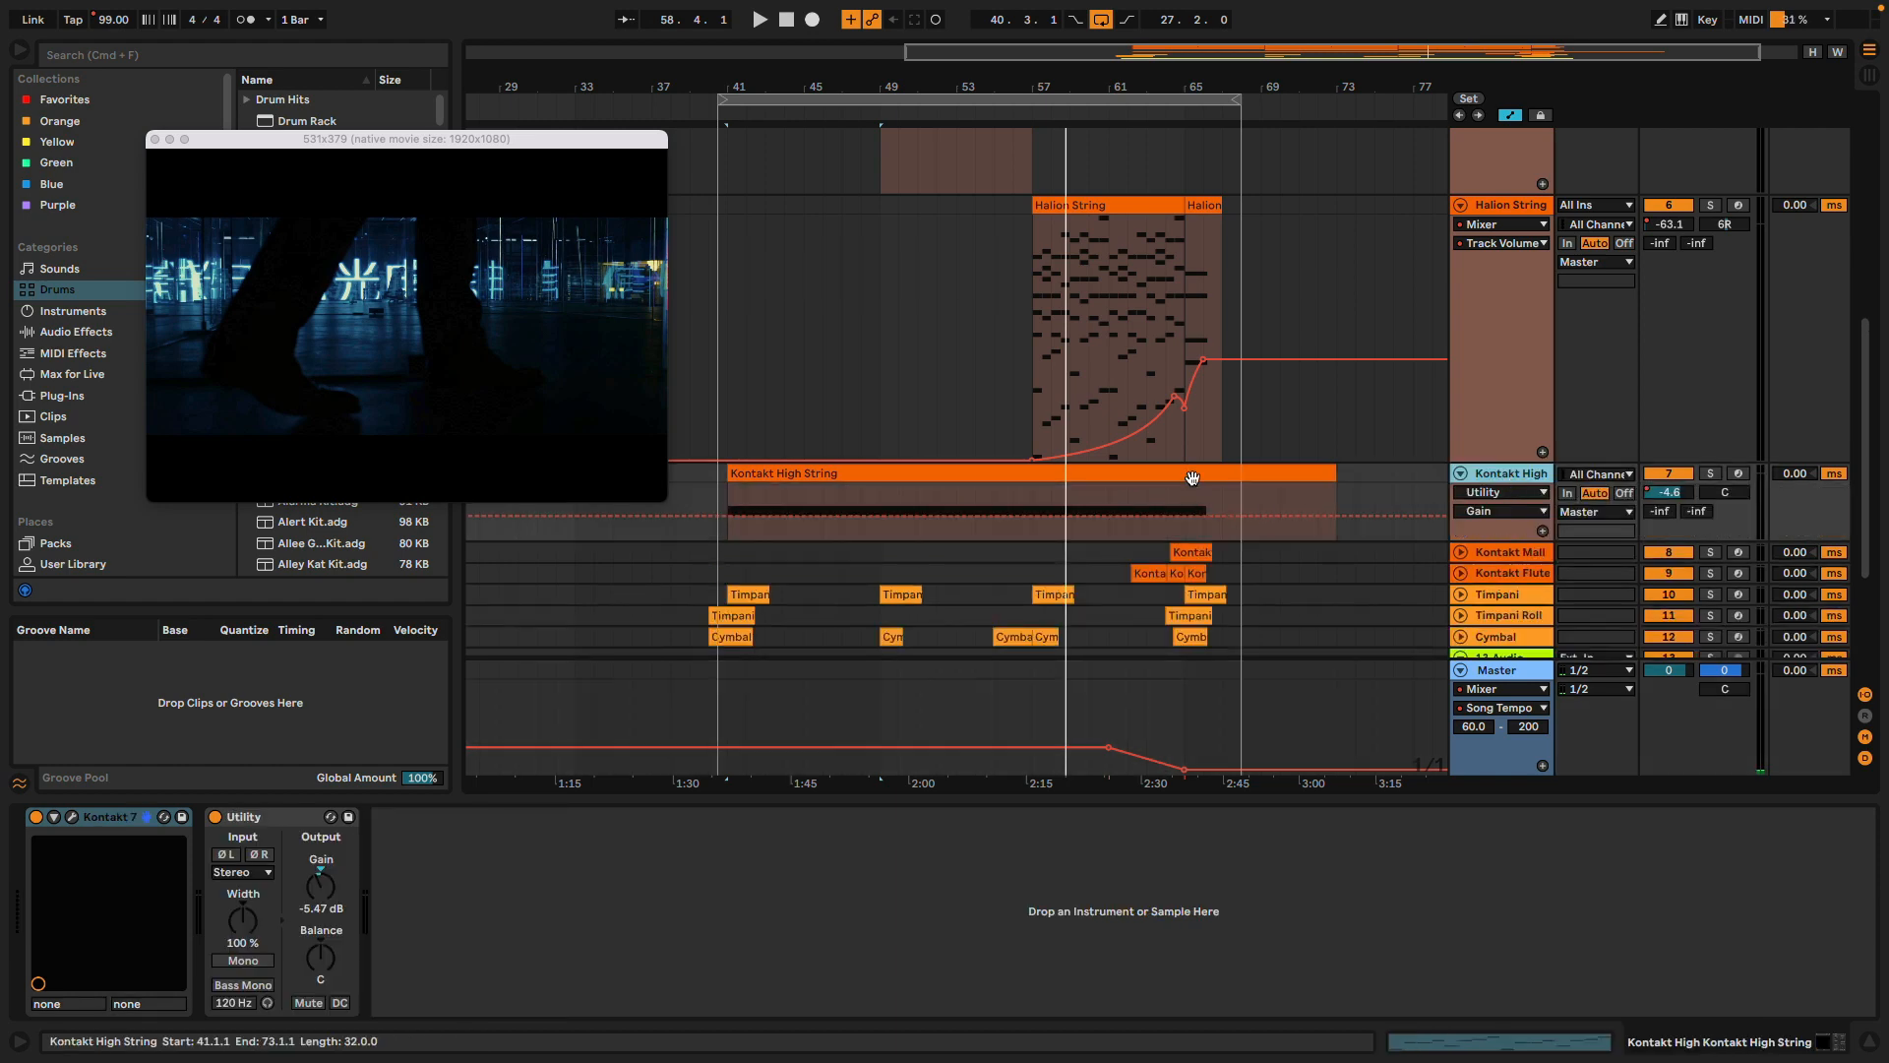
click(1485, 492)
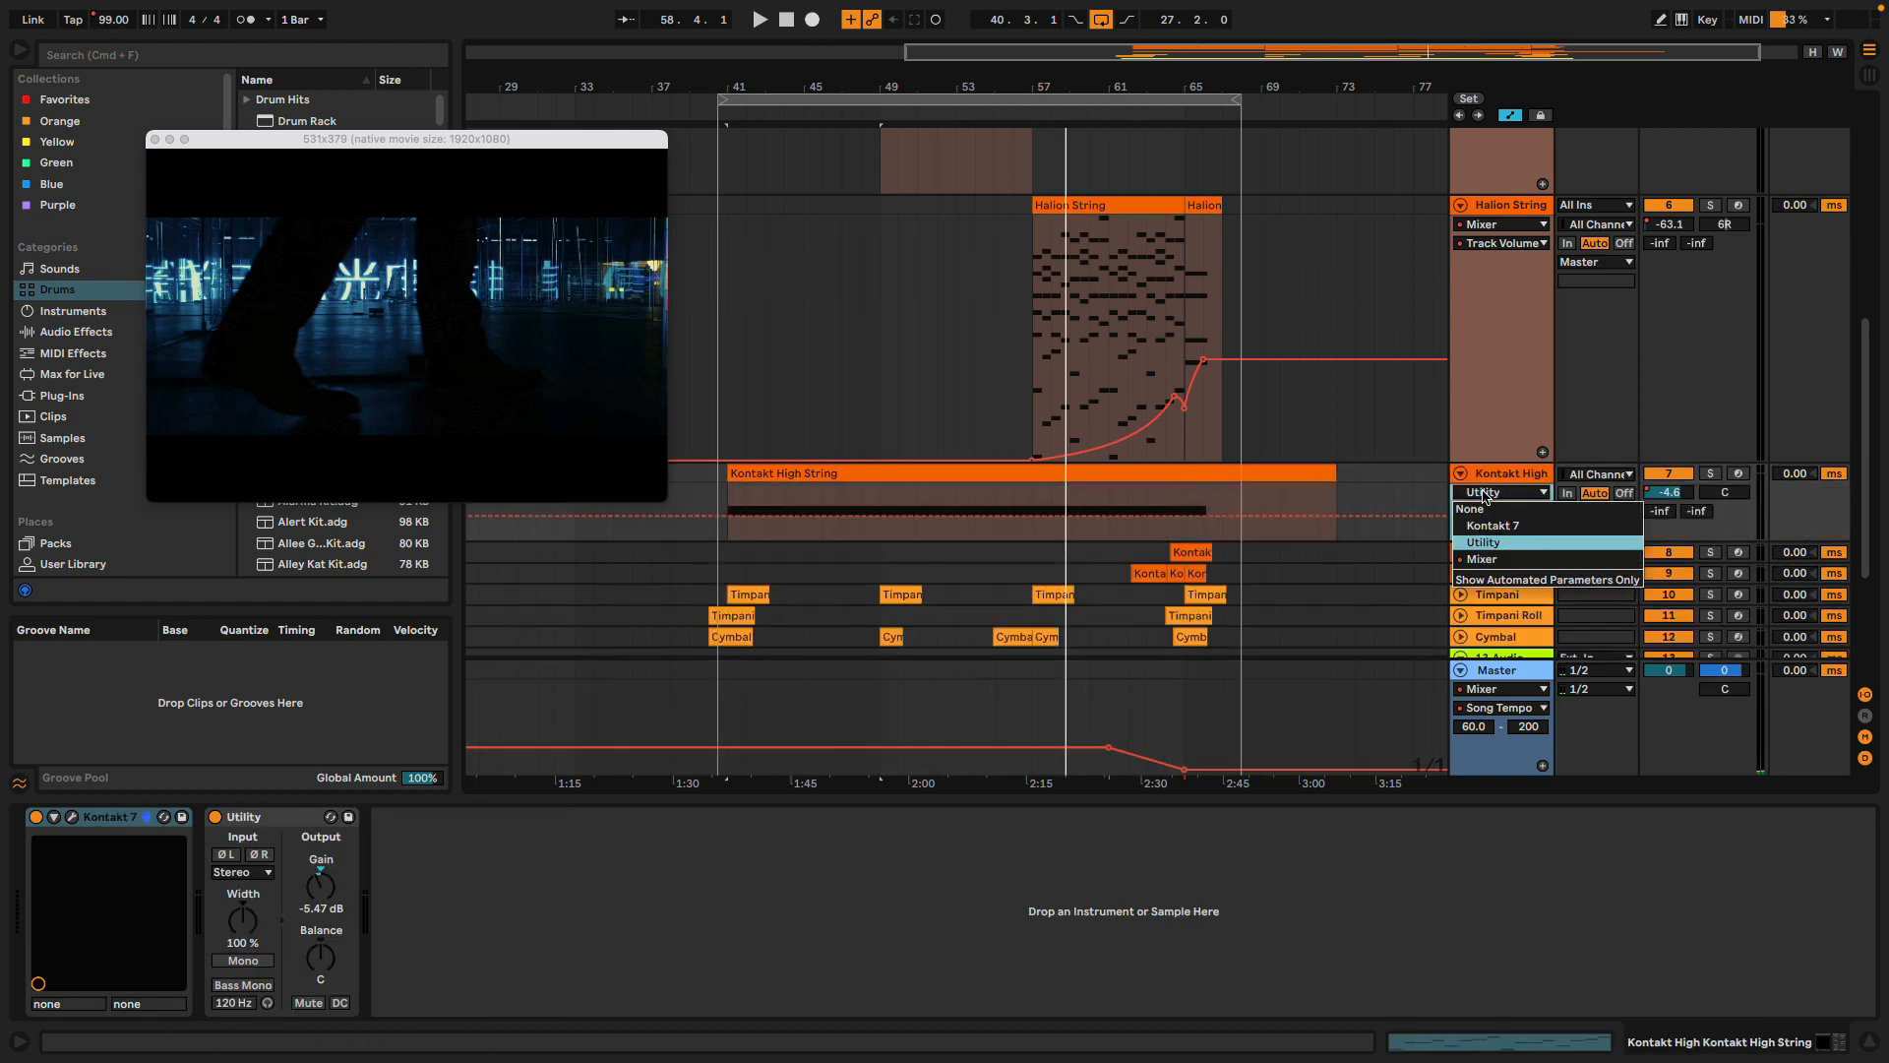
click(1485, 562)
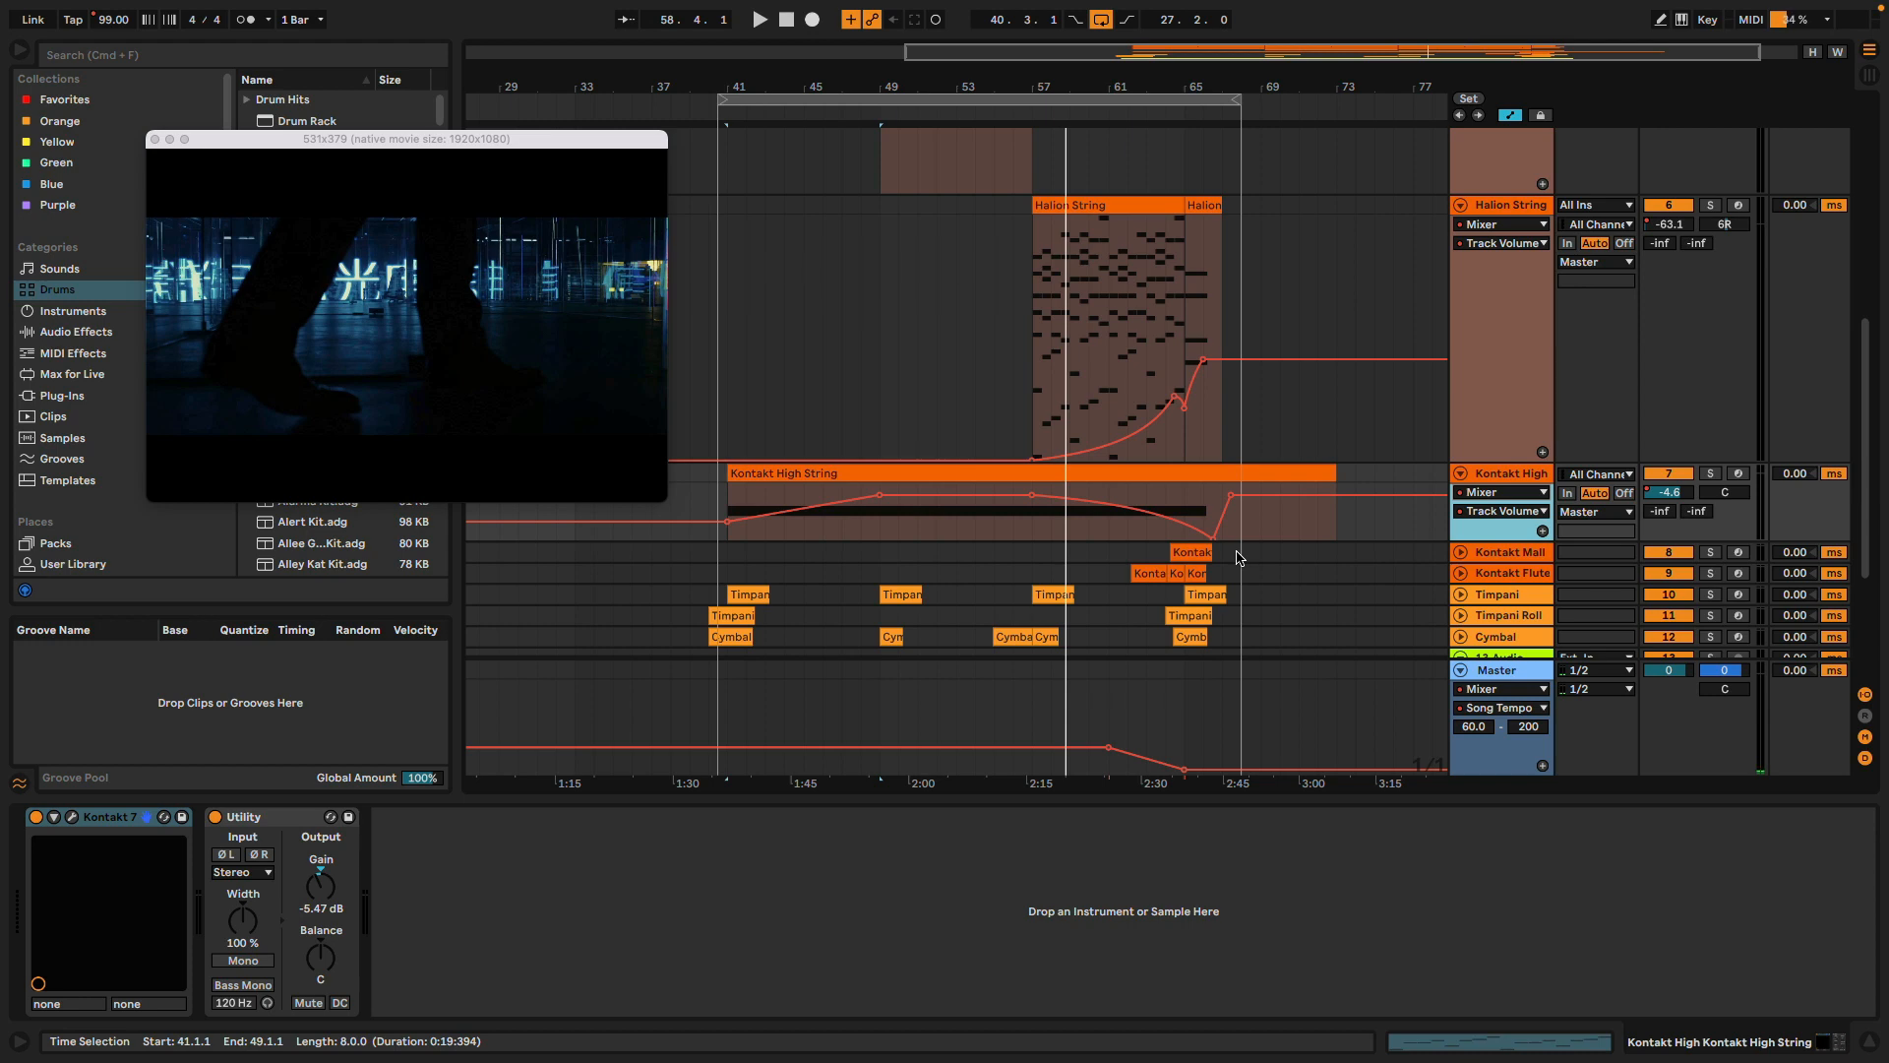
View the Violins instrument of the Kontakt High Strings track in Kontakt and close its window
click(73, 816)
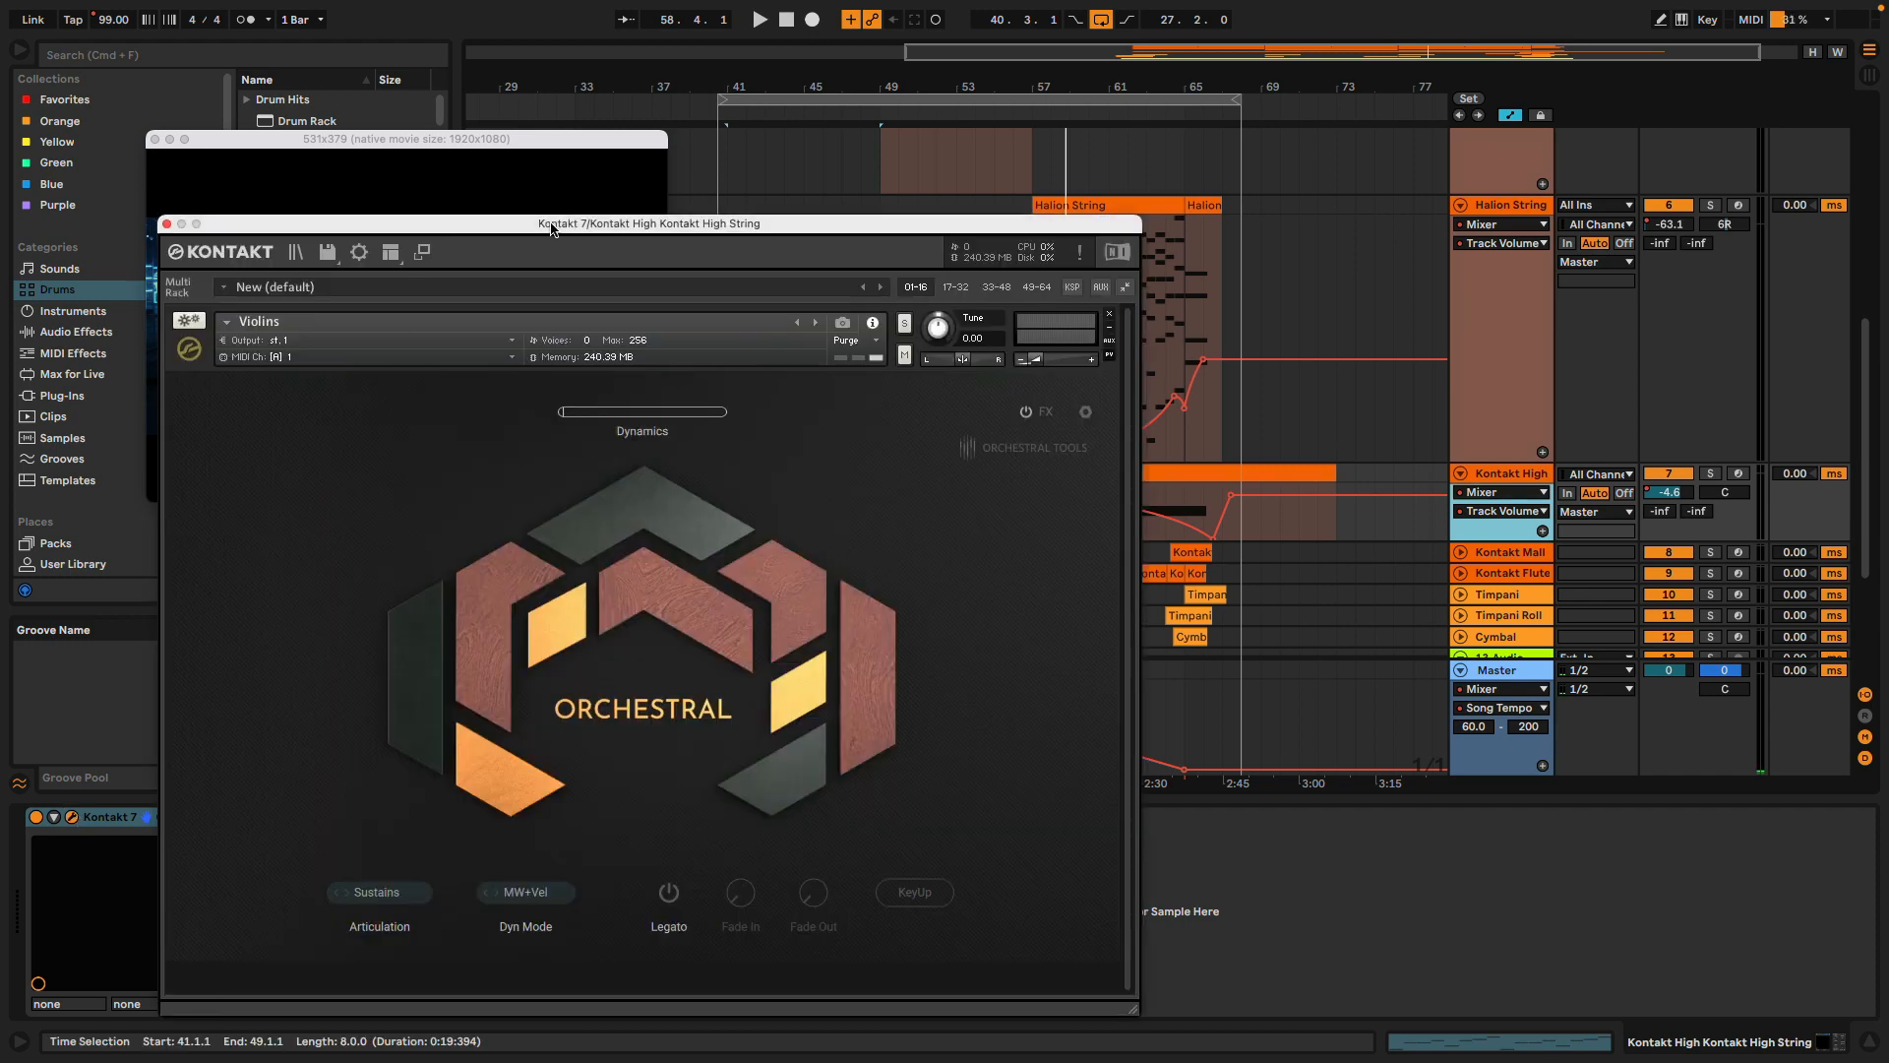
drag(551, 229, 956, 173)
click(569, 167)
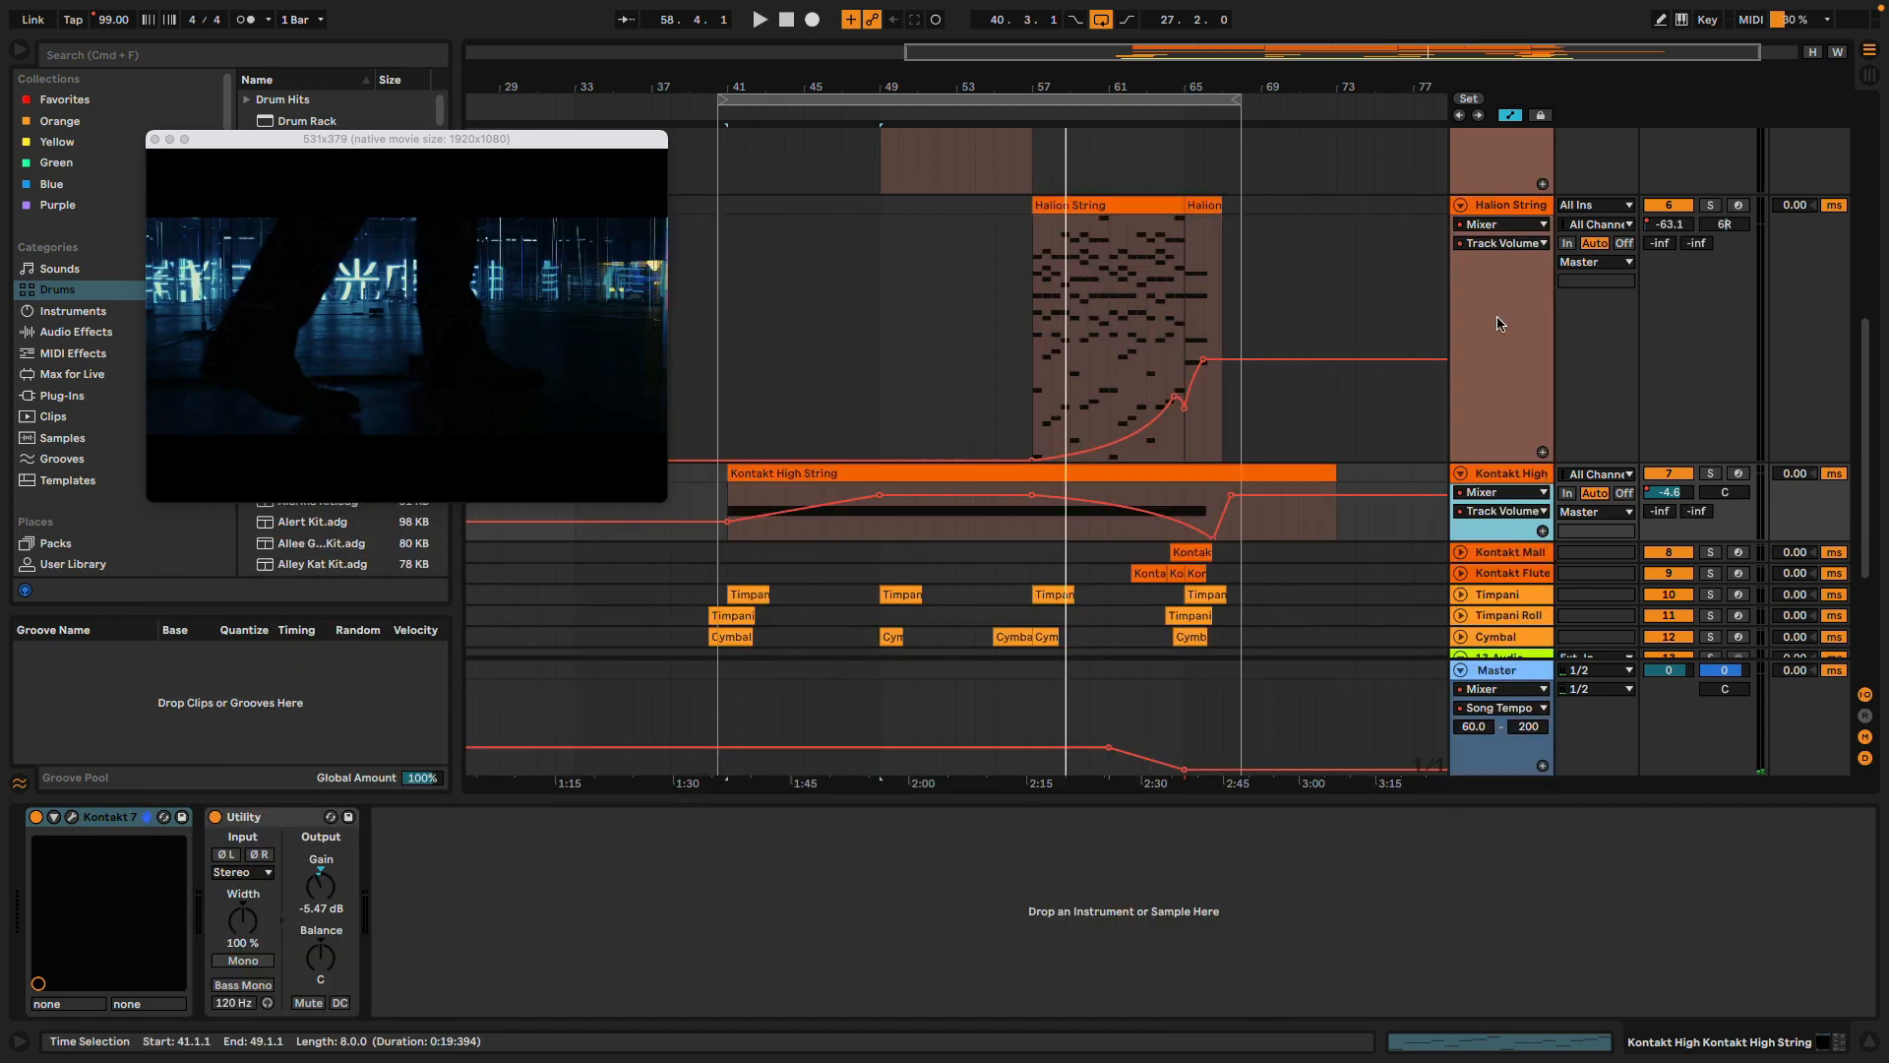
Solo the Halion Strings track, play the loop with its start moved to bar 57, and add Kontakt High Strings to the solo
click(1711, 206)
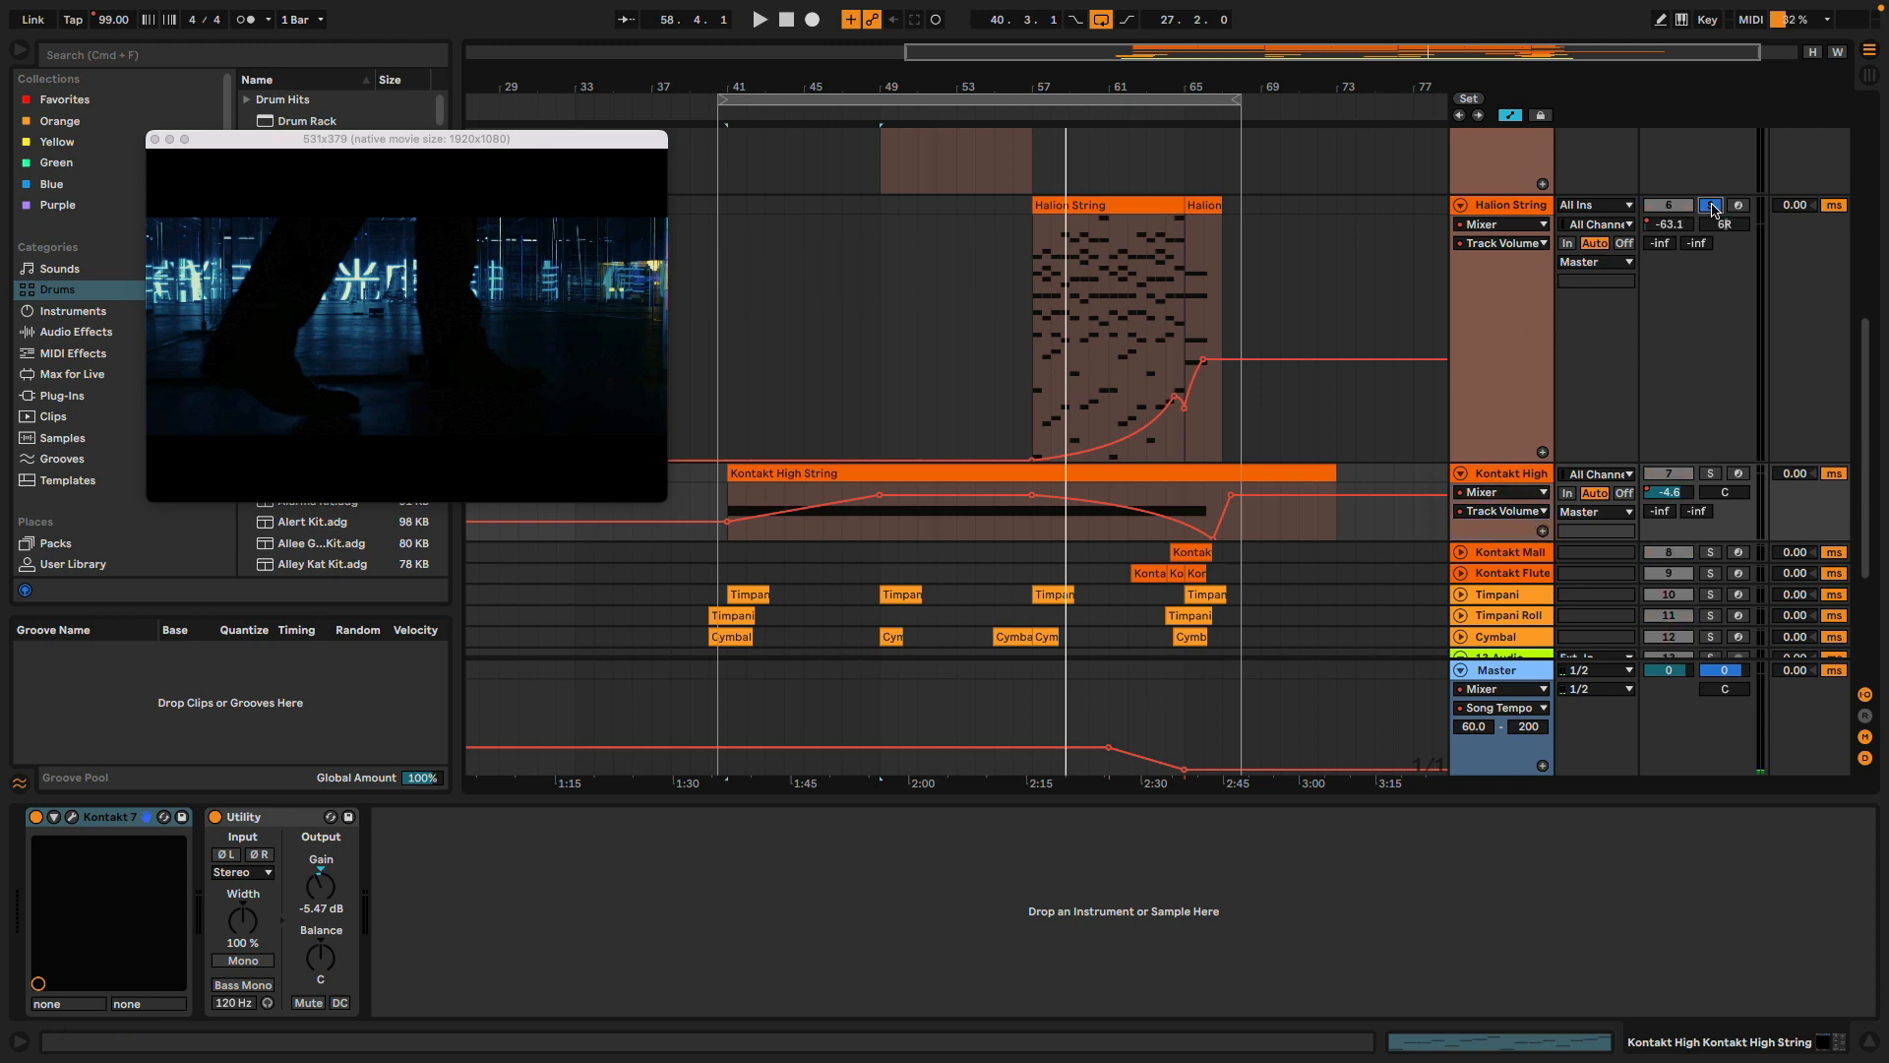
drag(725, 100, 1034, 103)
key(space)
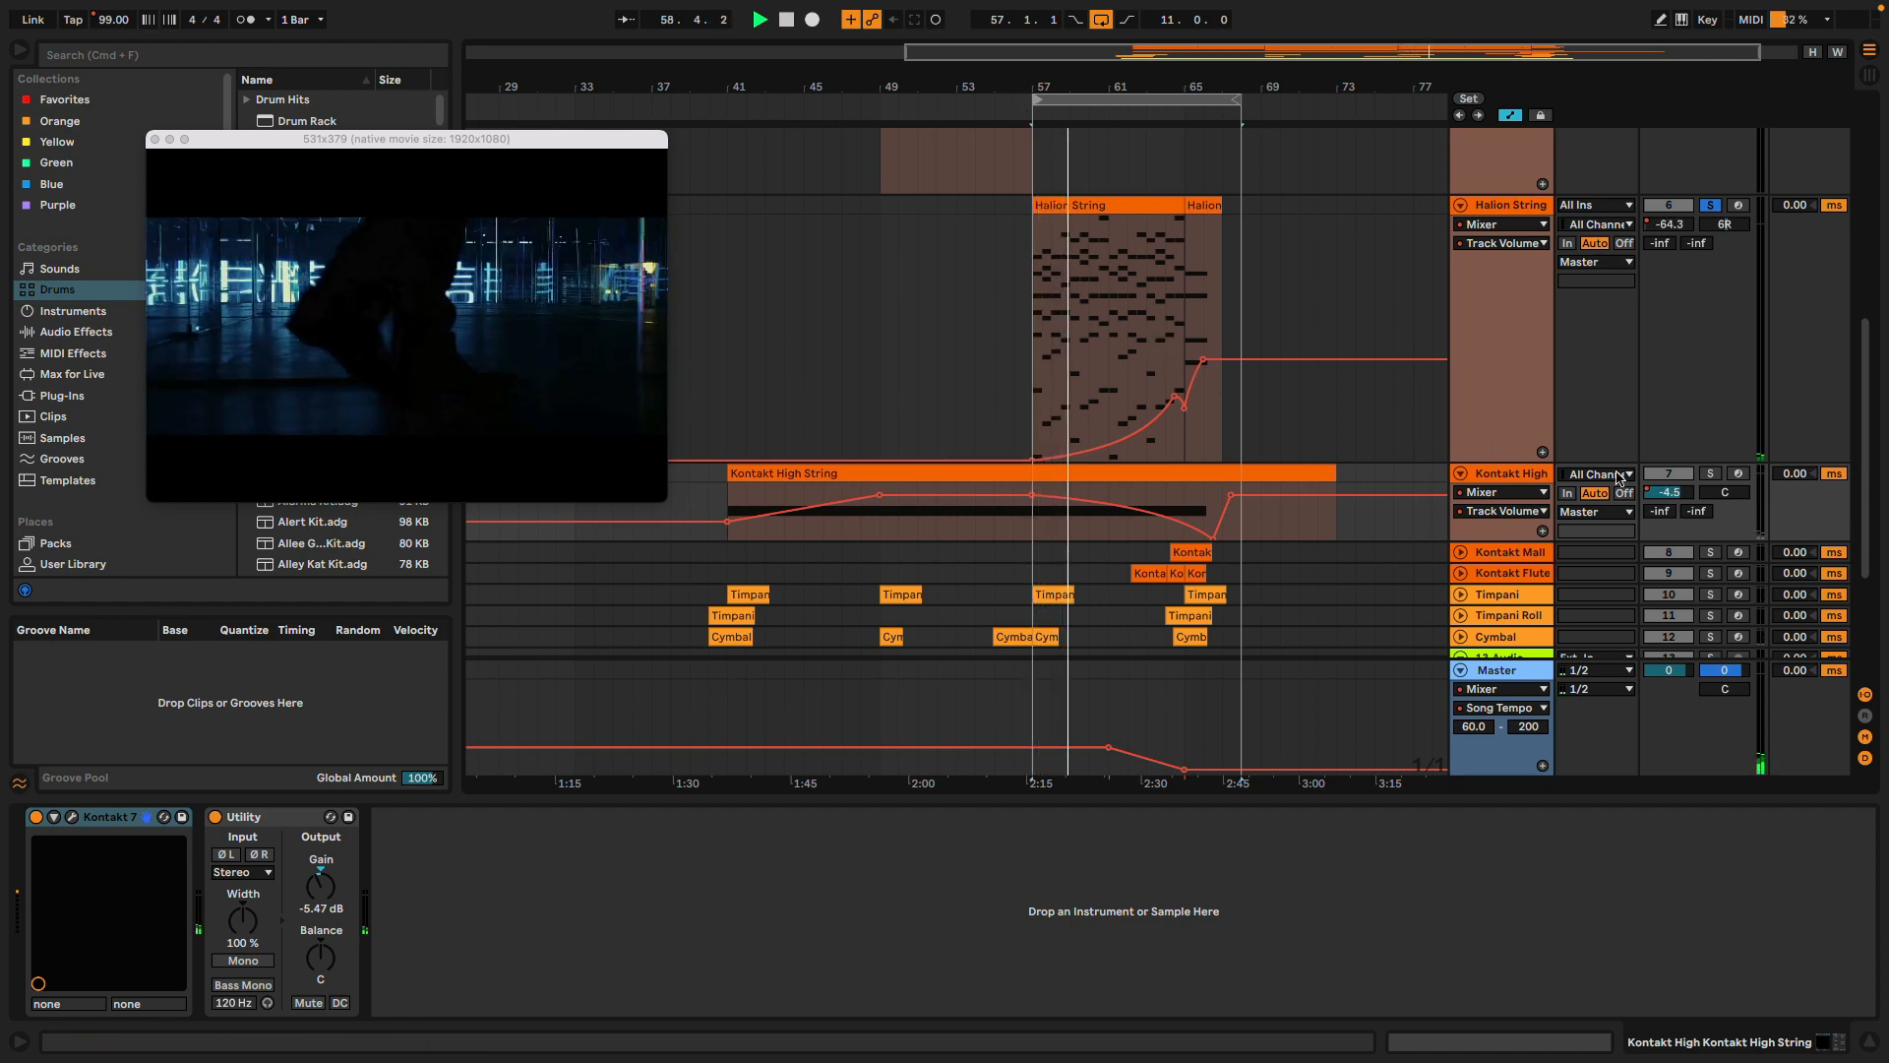
click(1710, 474)
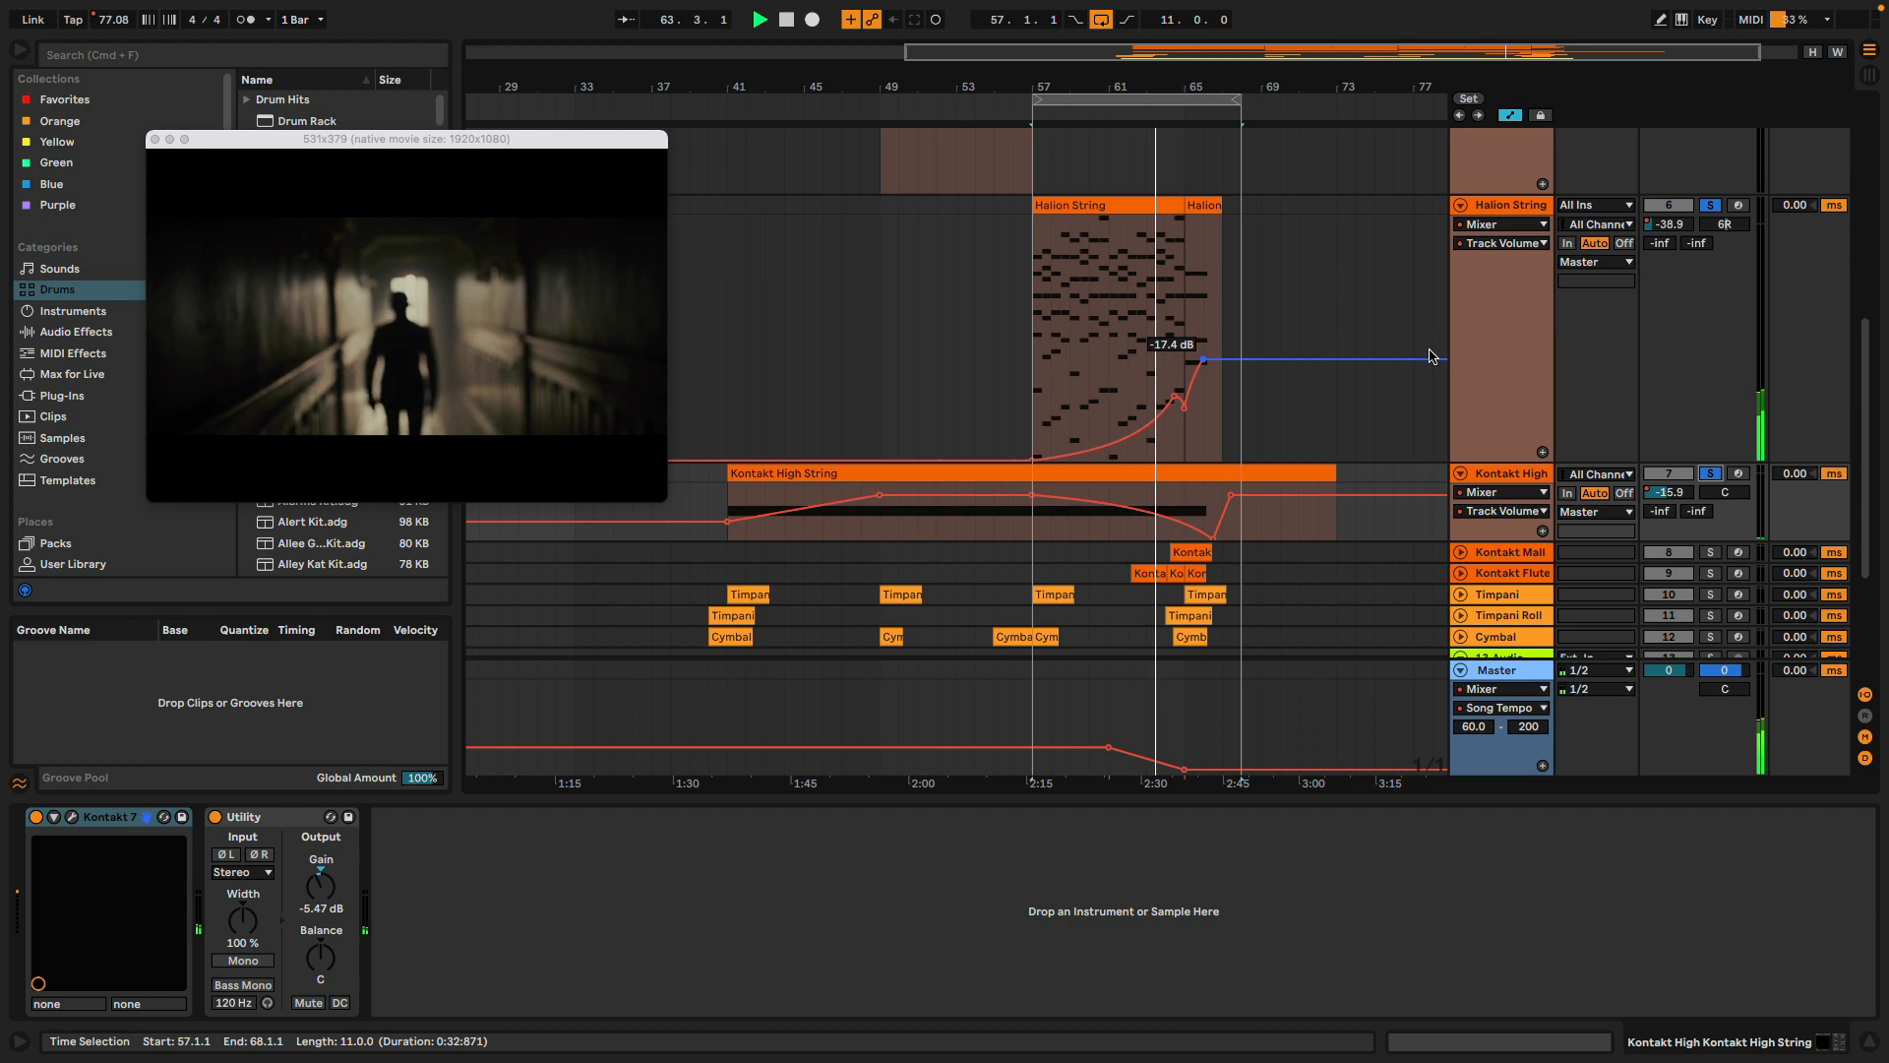
Examine the soloed strings' ending up close, select the Halion Strings clip starting at bar 65, and stop playback
key(z)
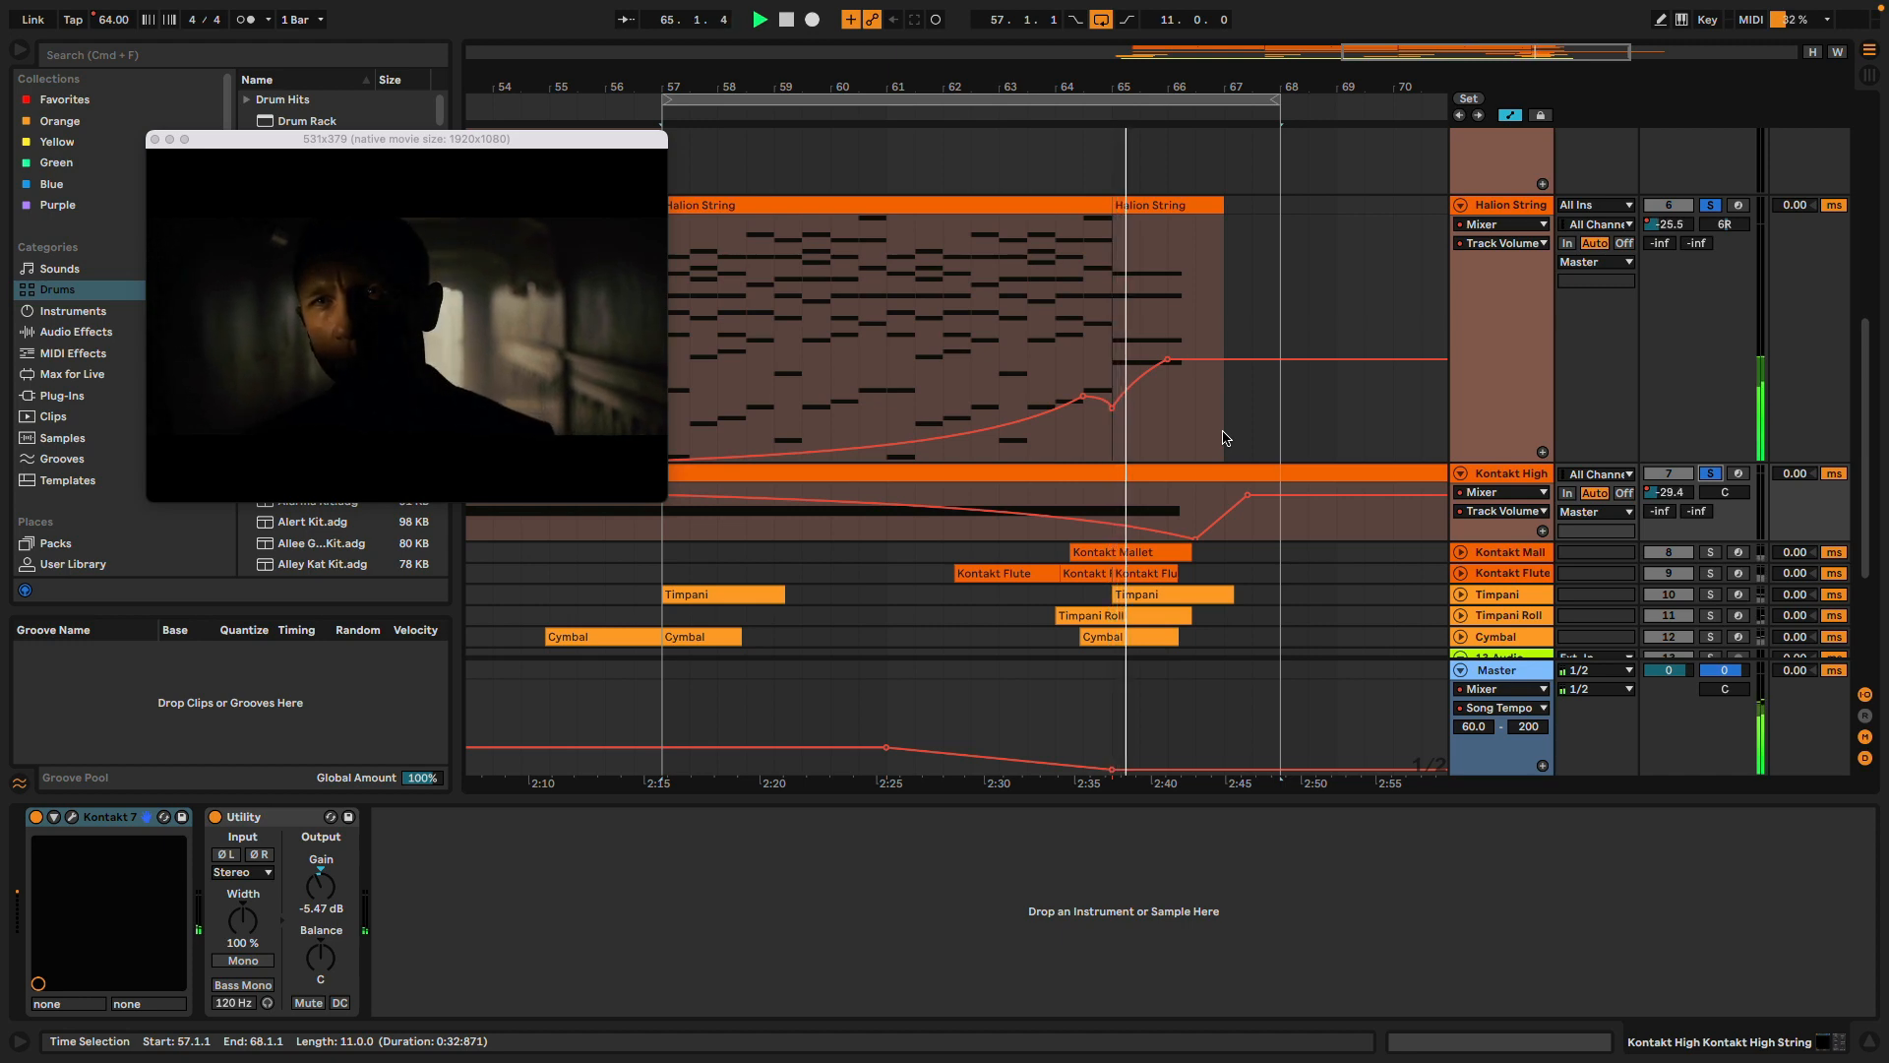
click(1146, 209)
key(space)
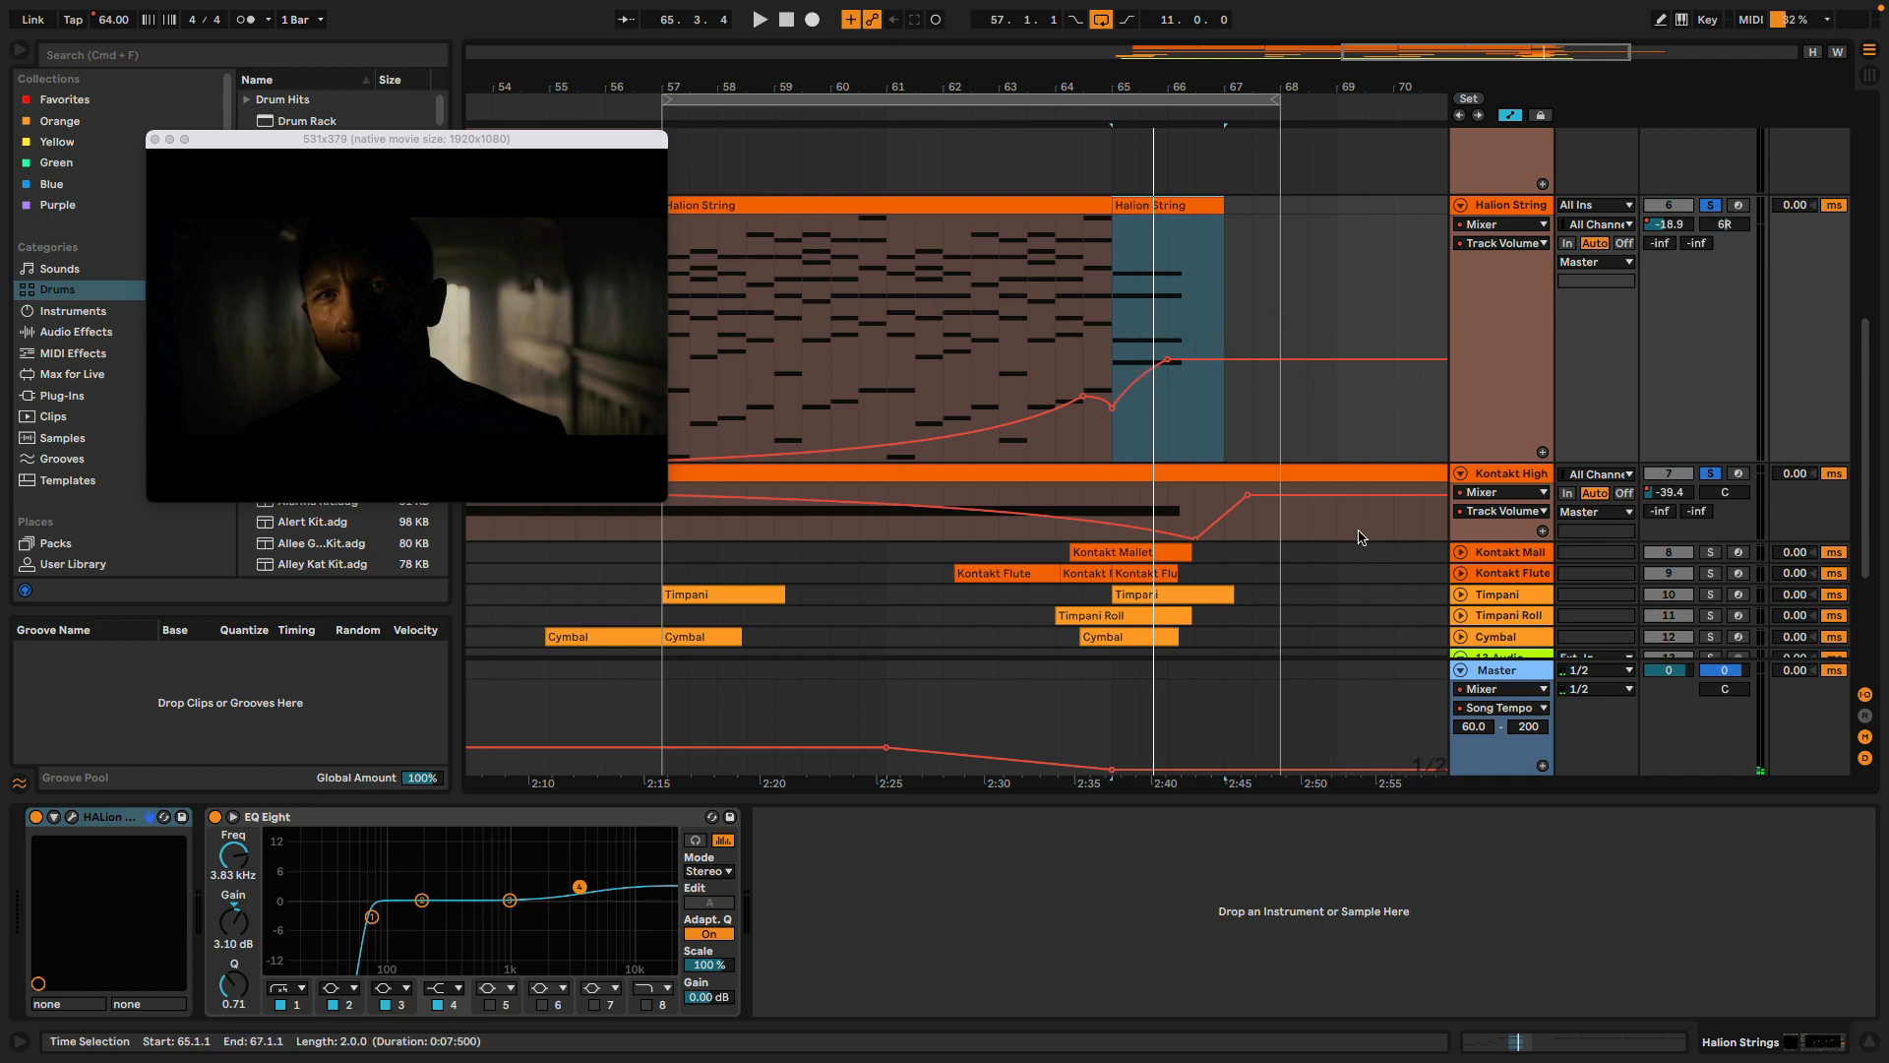
Expand and select the Kontakt Flute track, playing the arrangement from around bar 64
click(1463, 573)
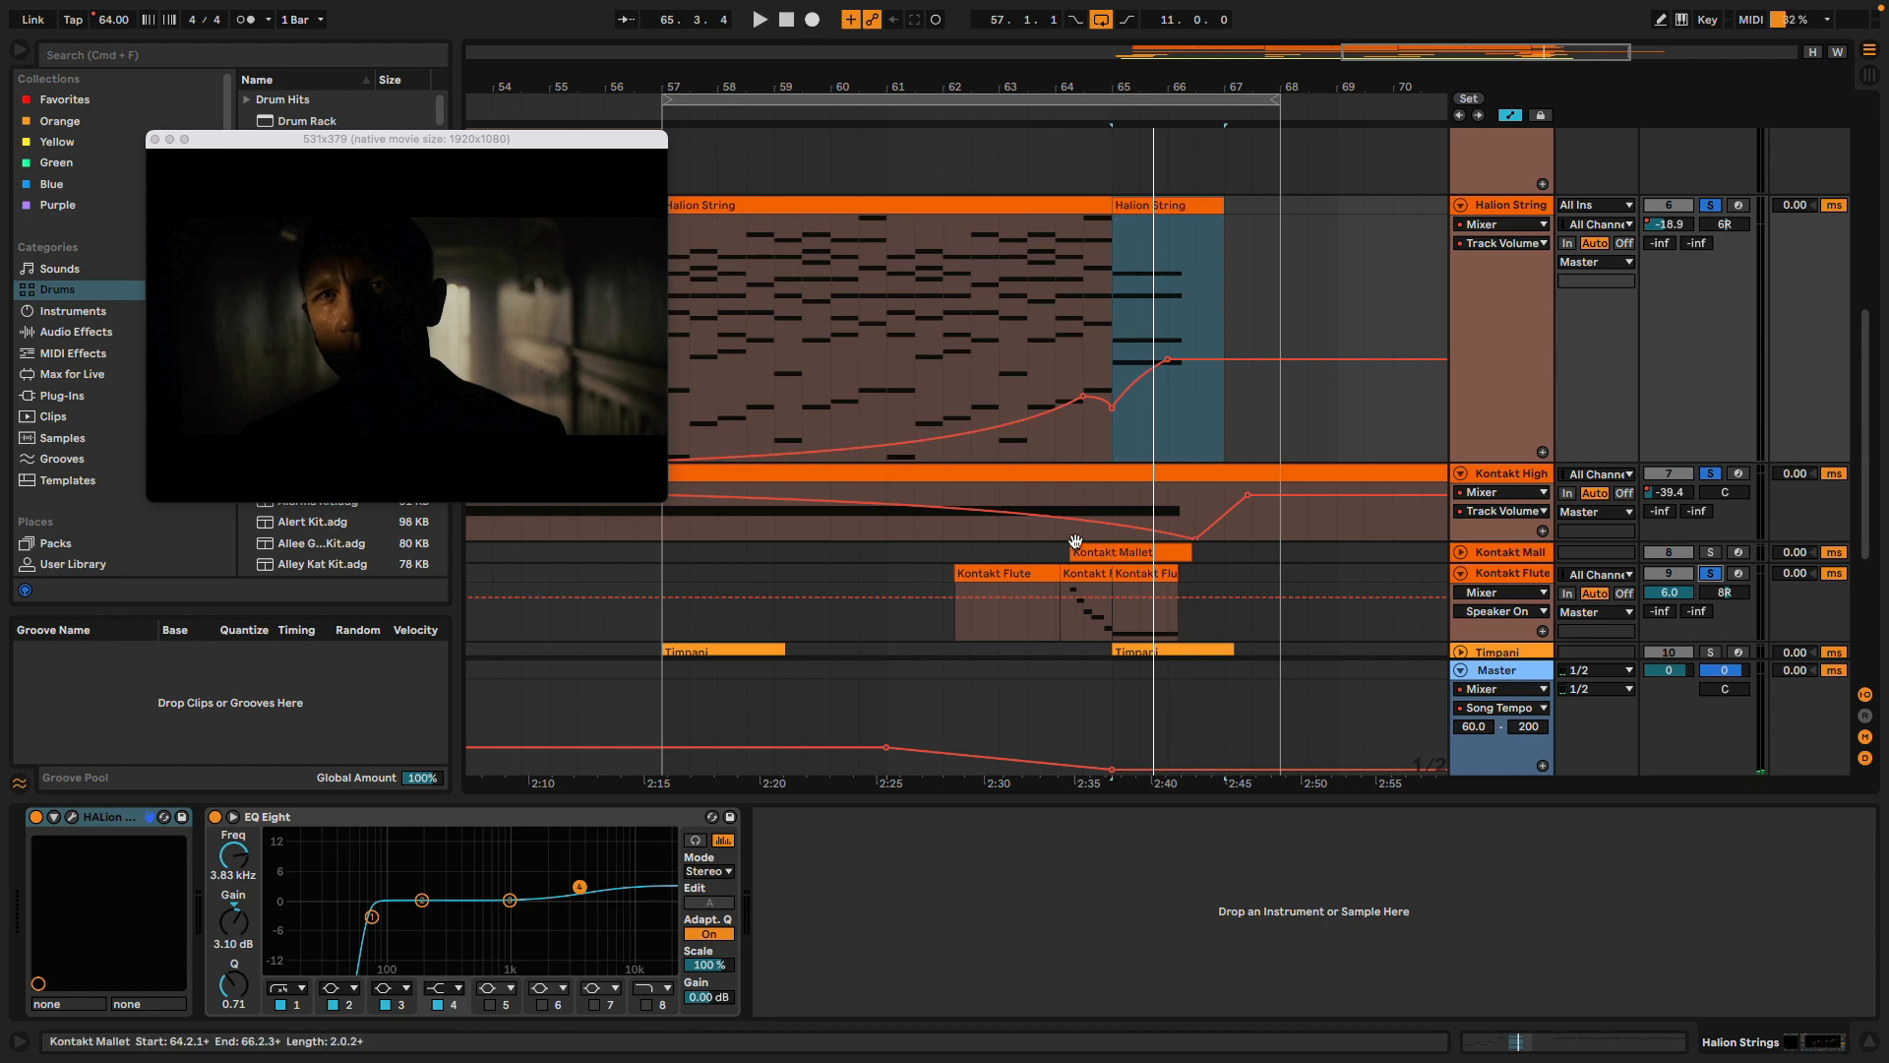
click(1042, 113)
click(1519, 573)
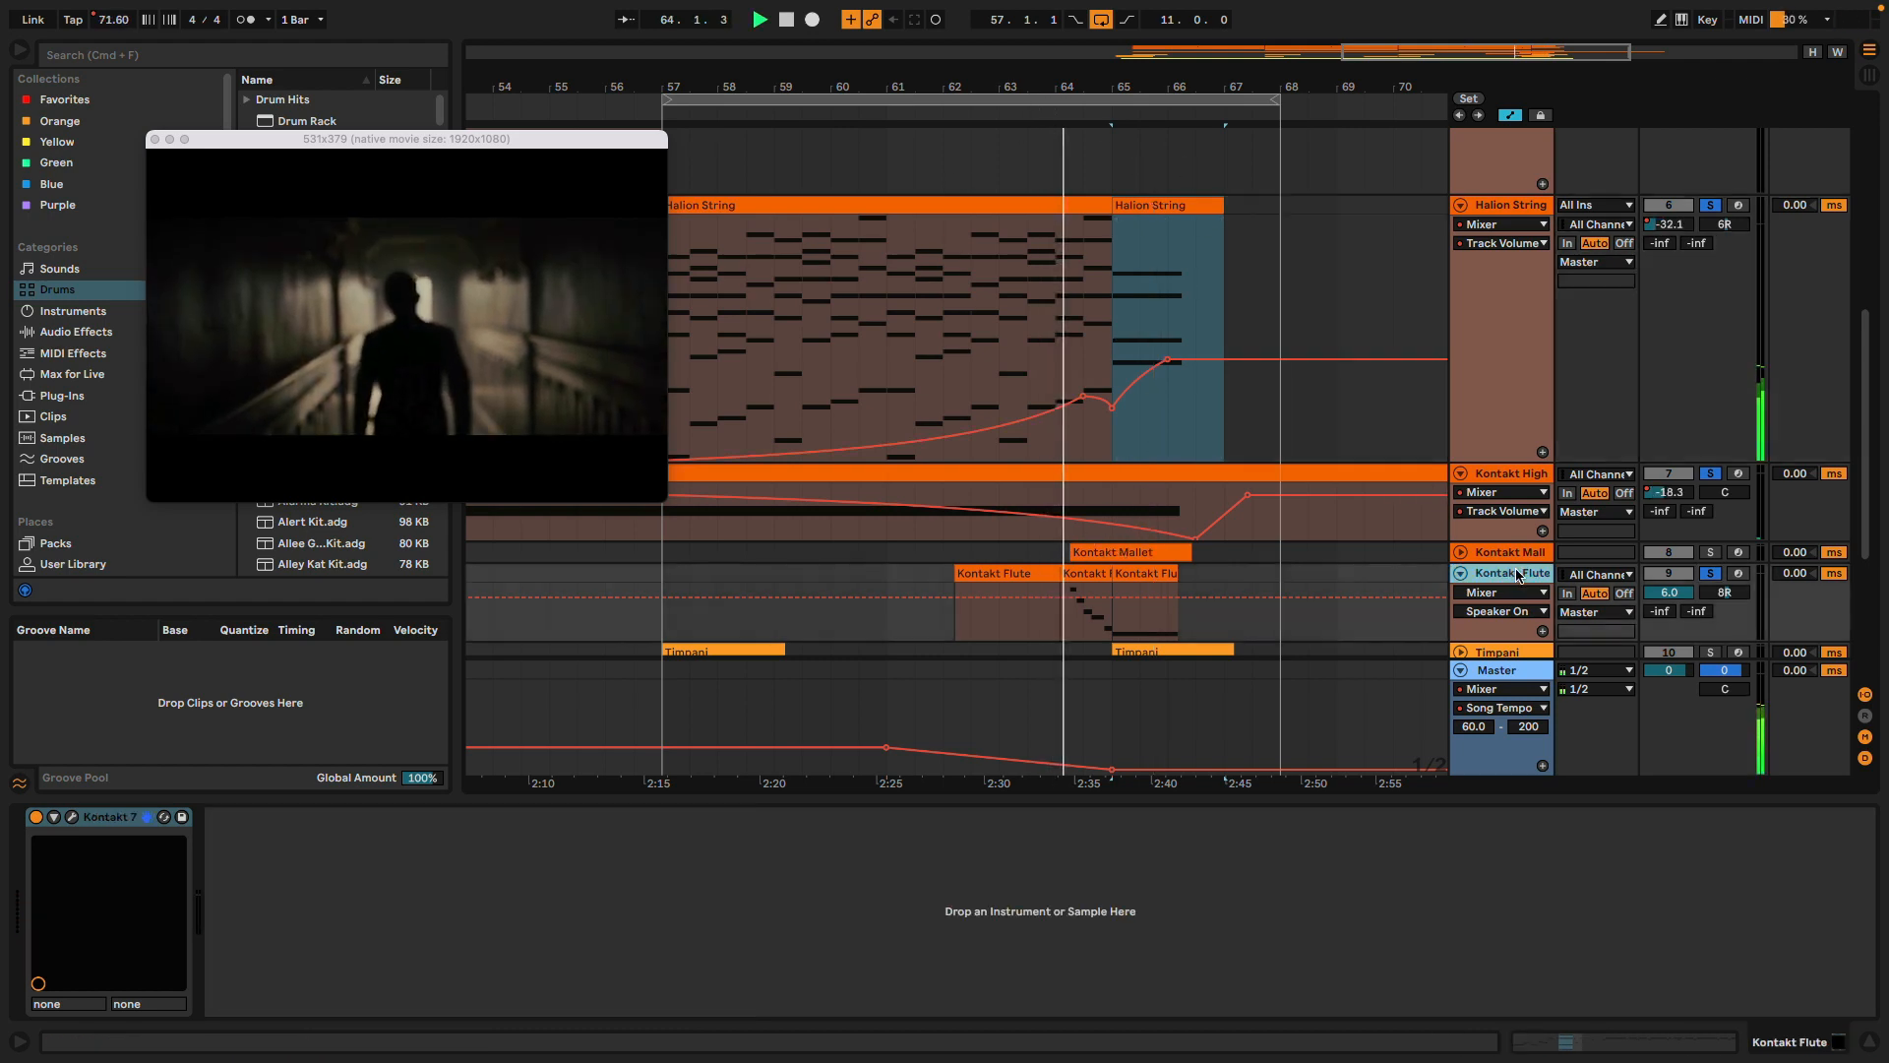
View the flute track's Flute instrument in Kontakt beside the video window, stop playback, and close the instrument
click(72, 817)
key(space)
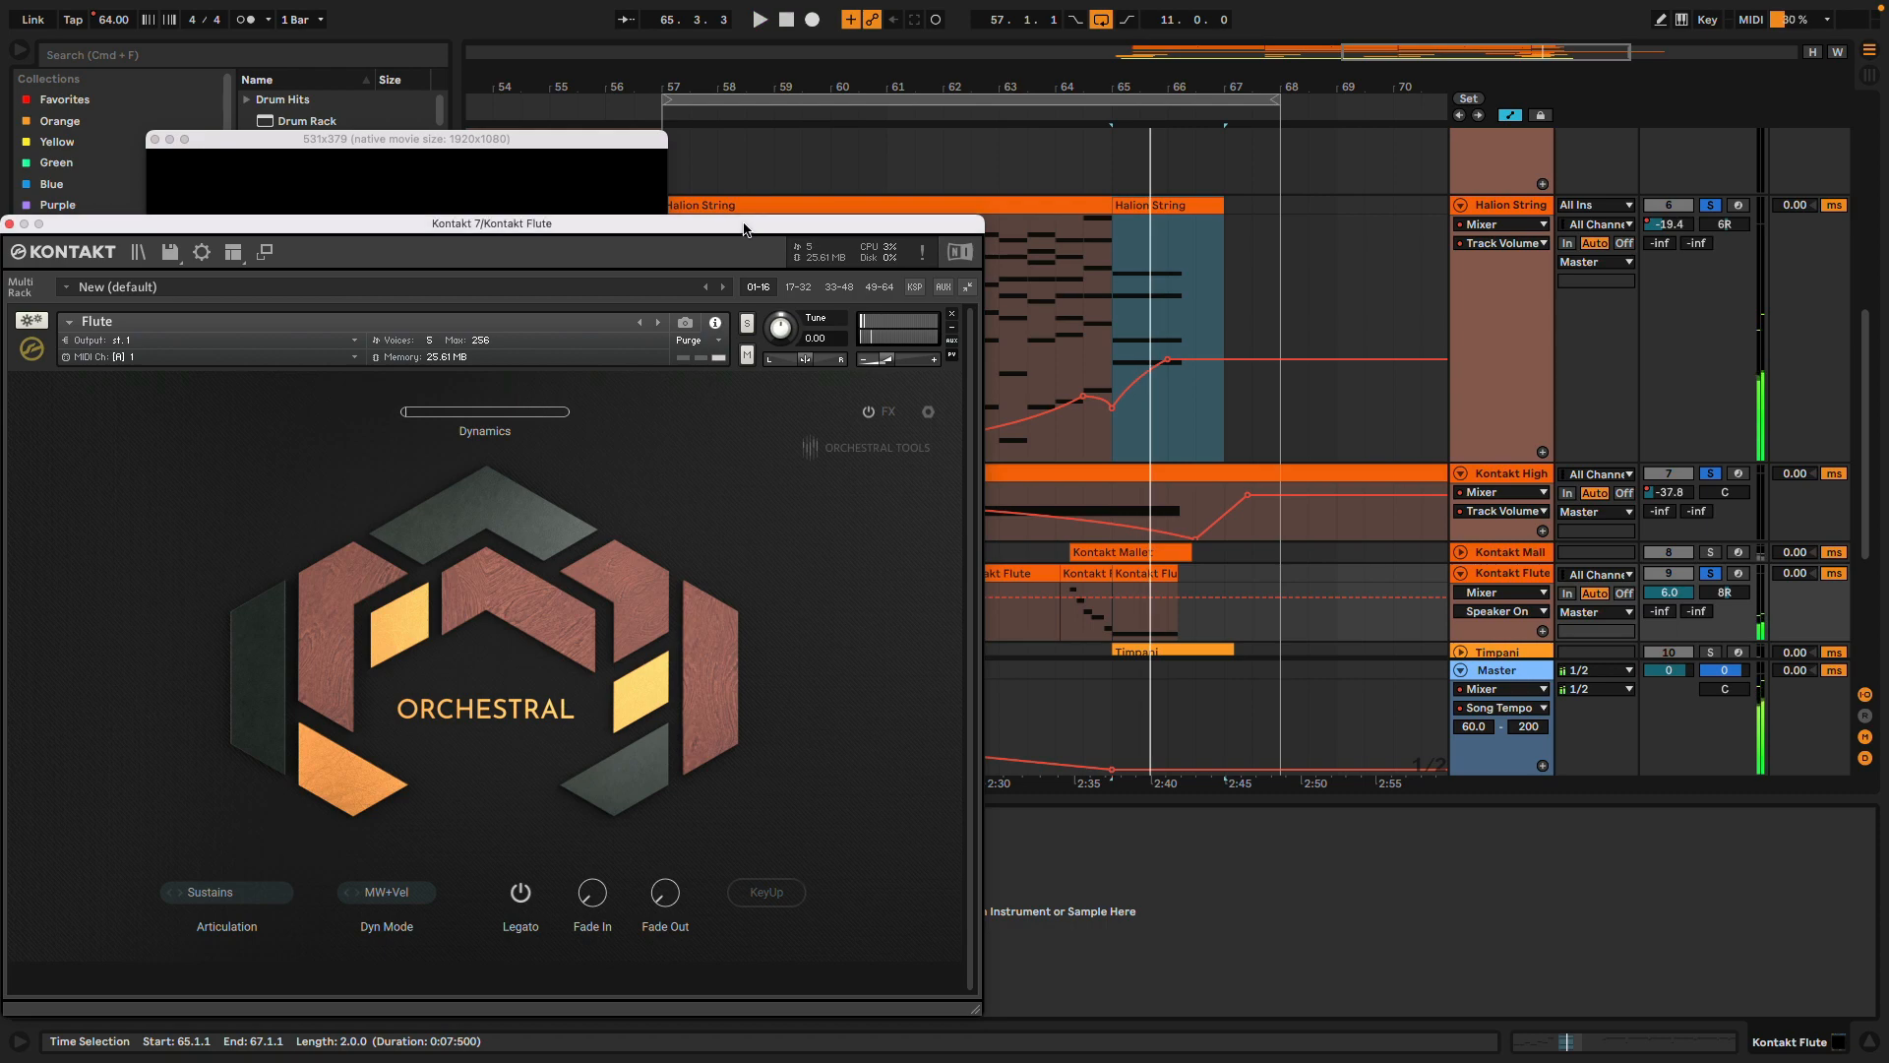
drag(738, 227, 1409, 133)
mouse_move(1089, 320)
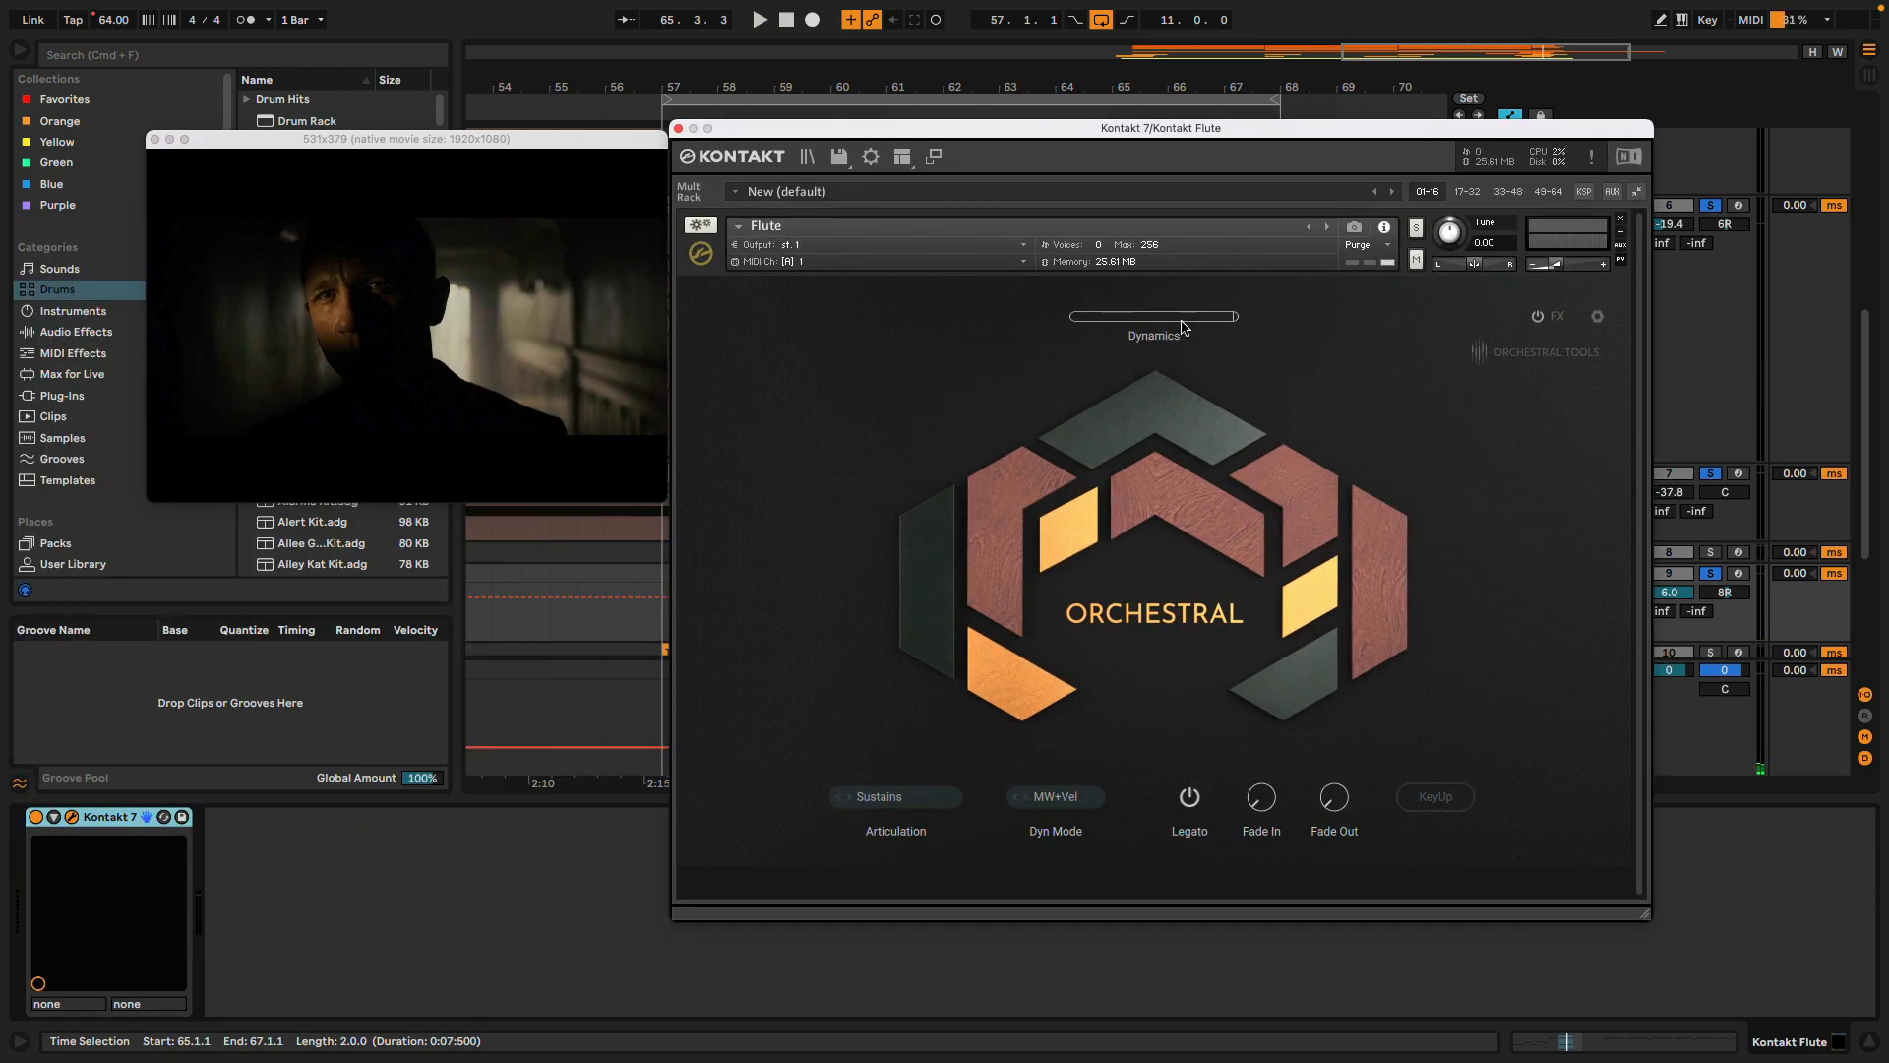
click(678, 129)
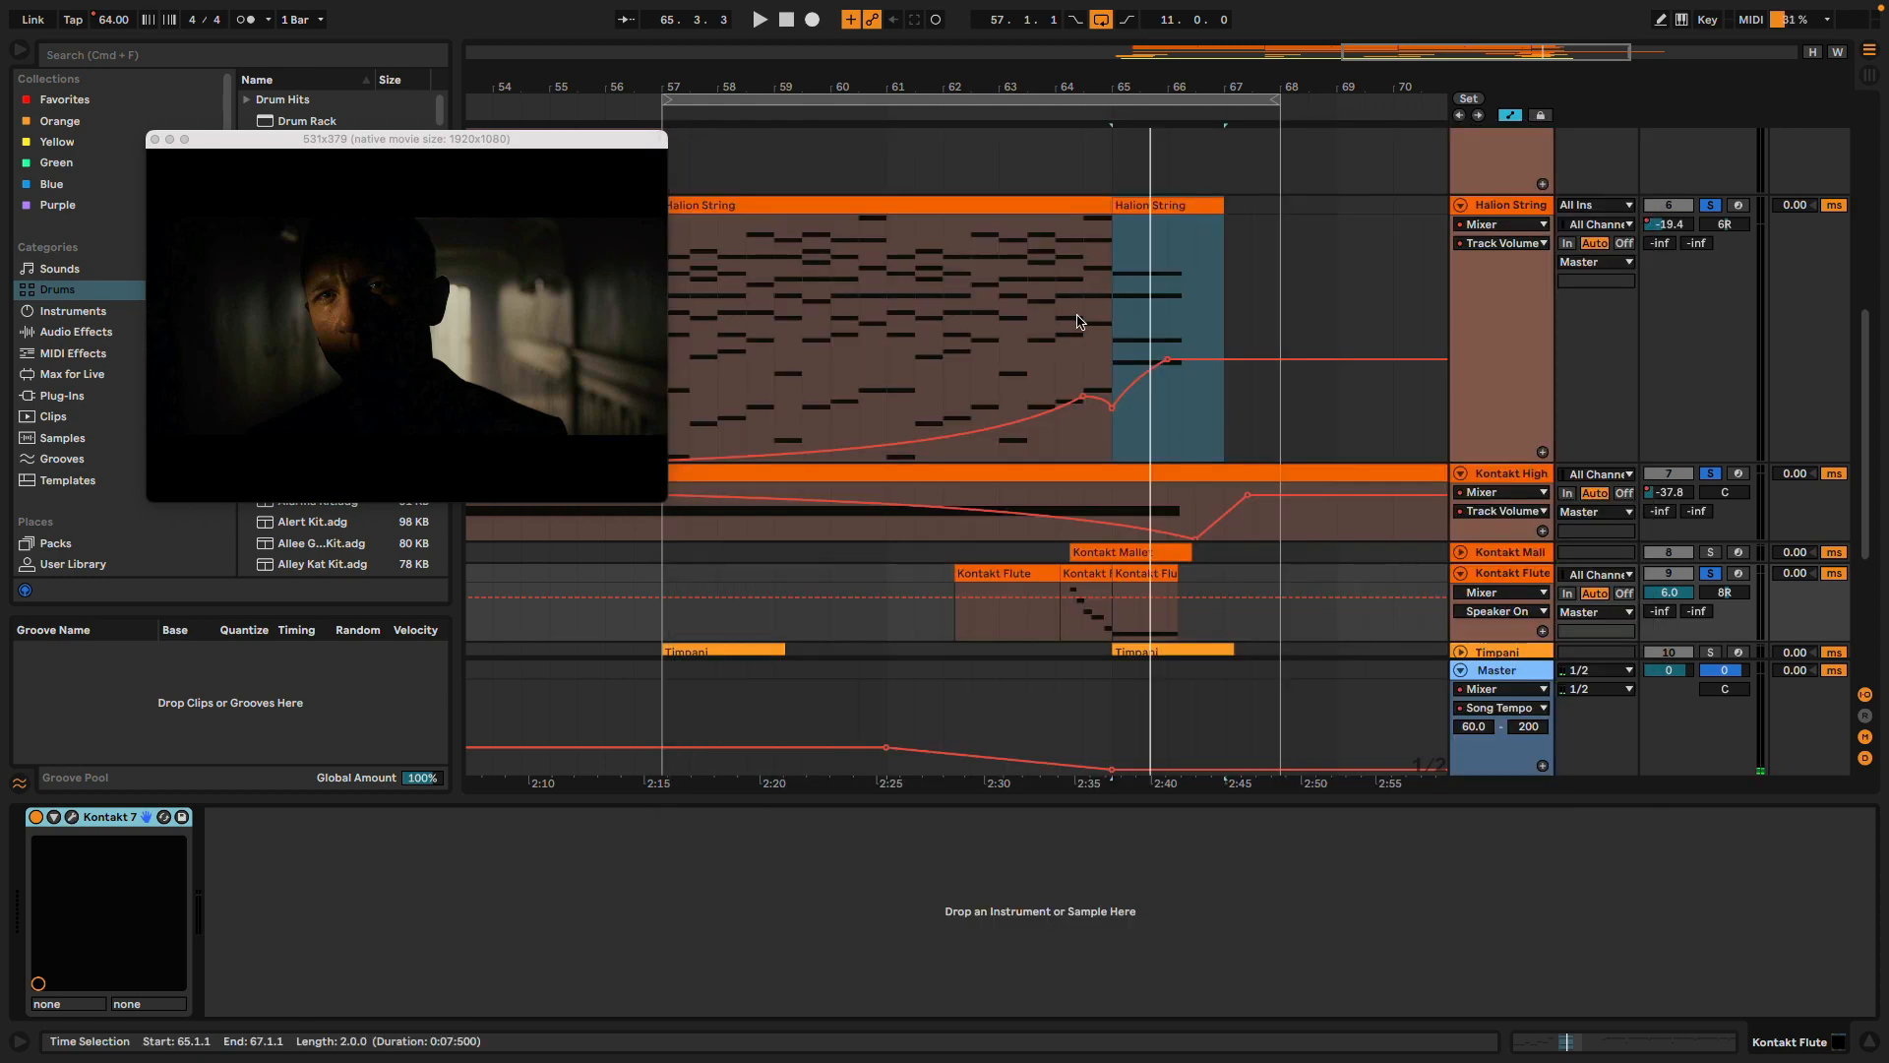
Replay the flute passage from around bar 64, and reopen and close its Kontakt Flute instrument
click(1050, 113)
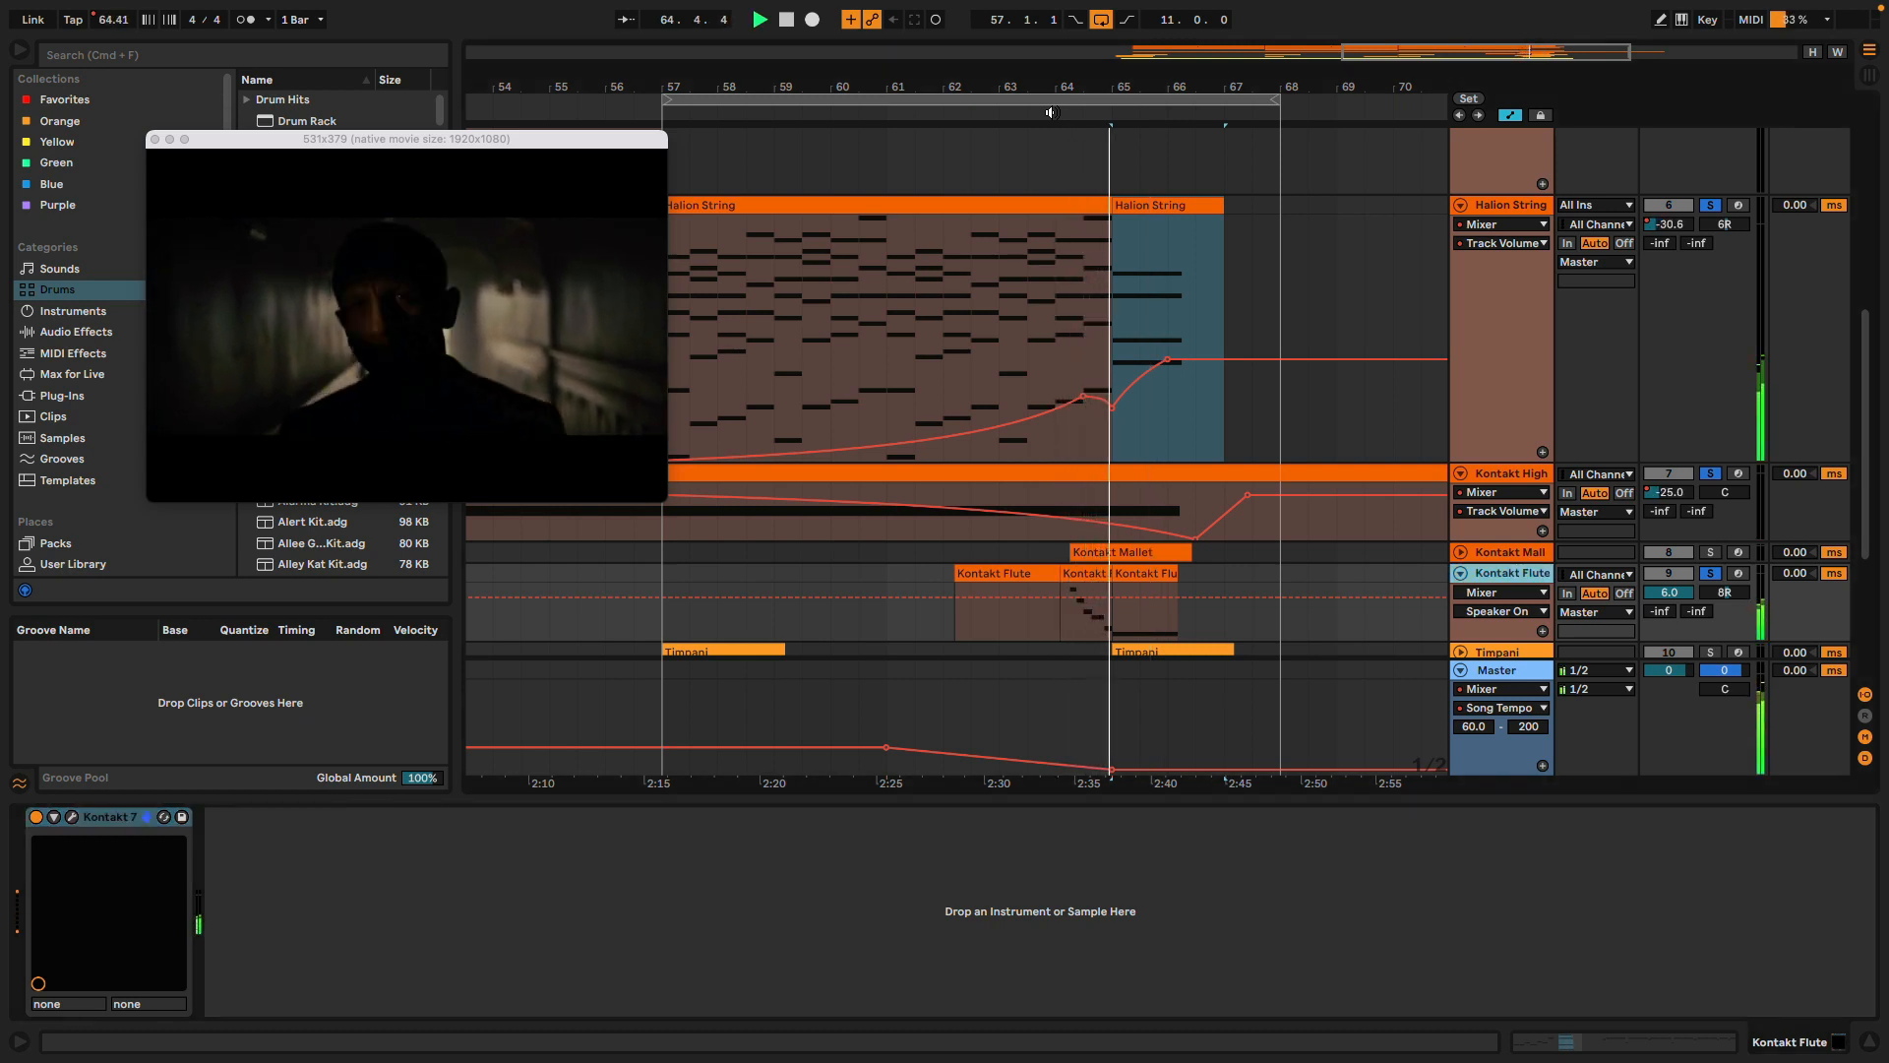
click(71, 817)
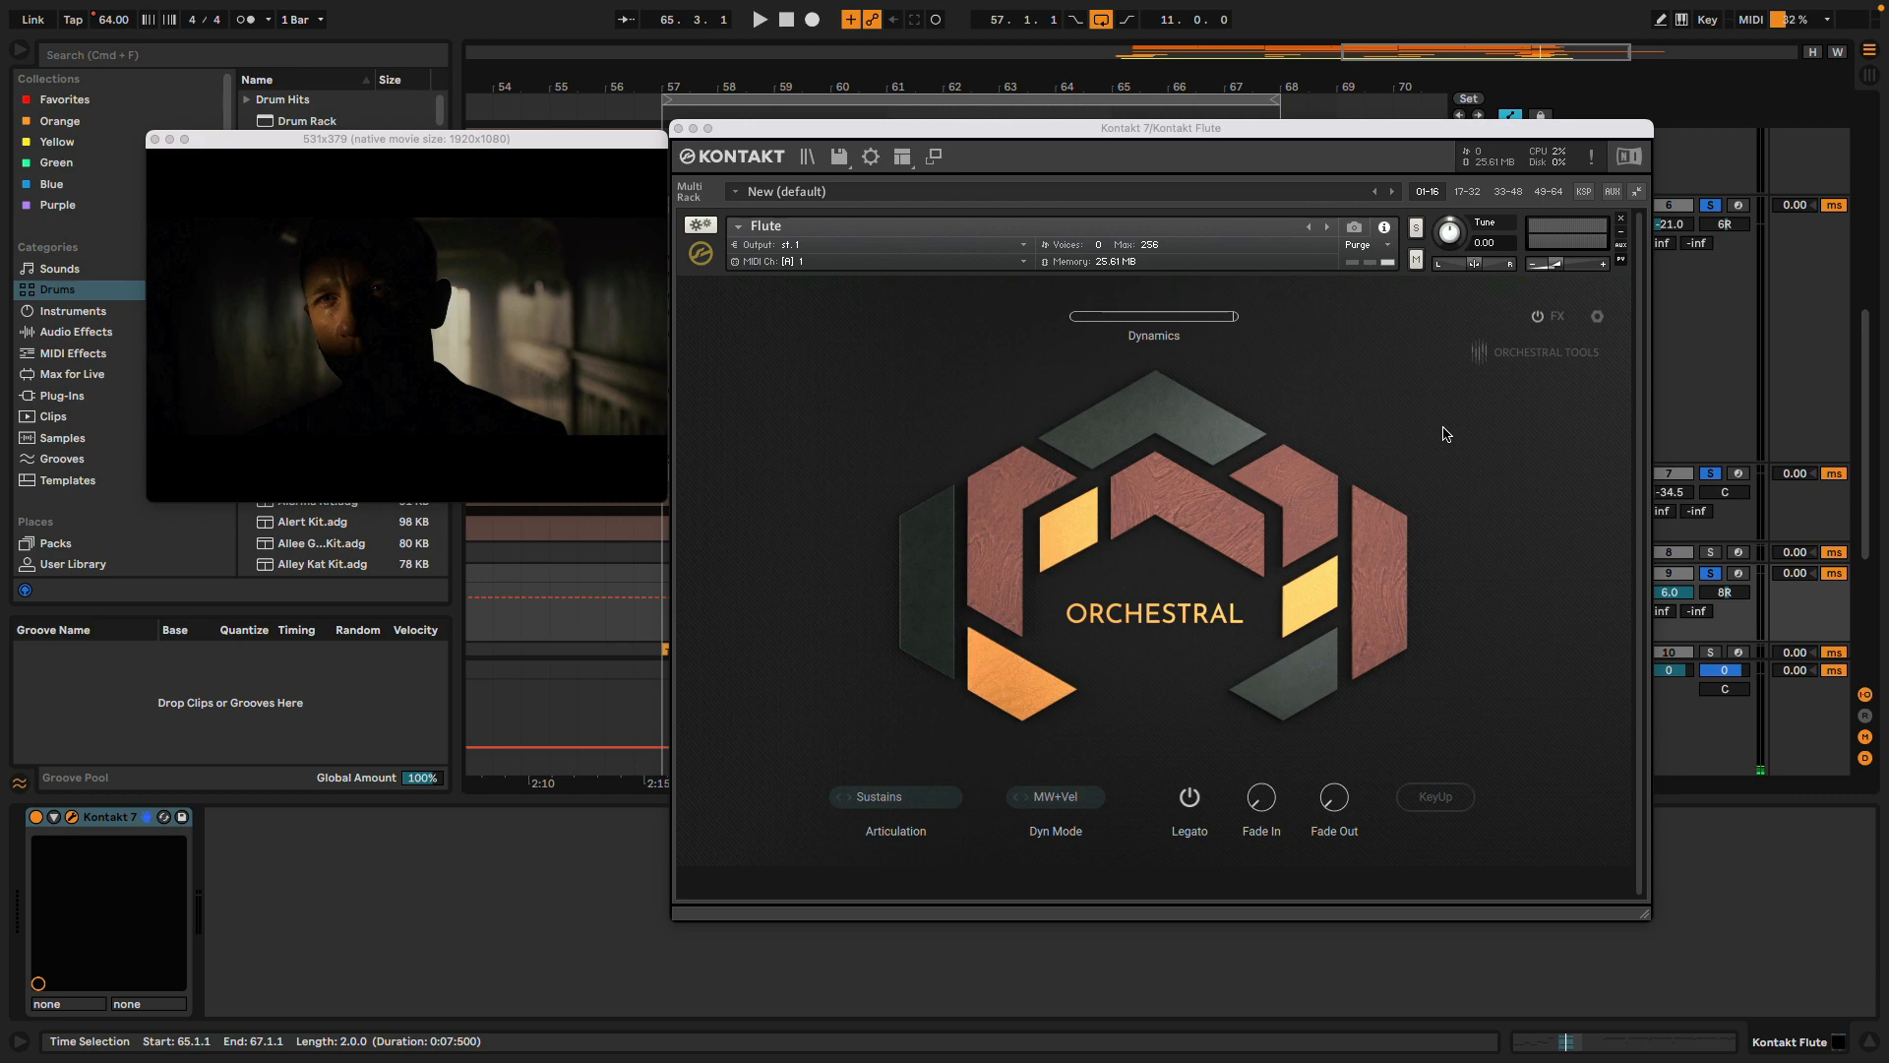
click(679, 130)
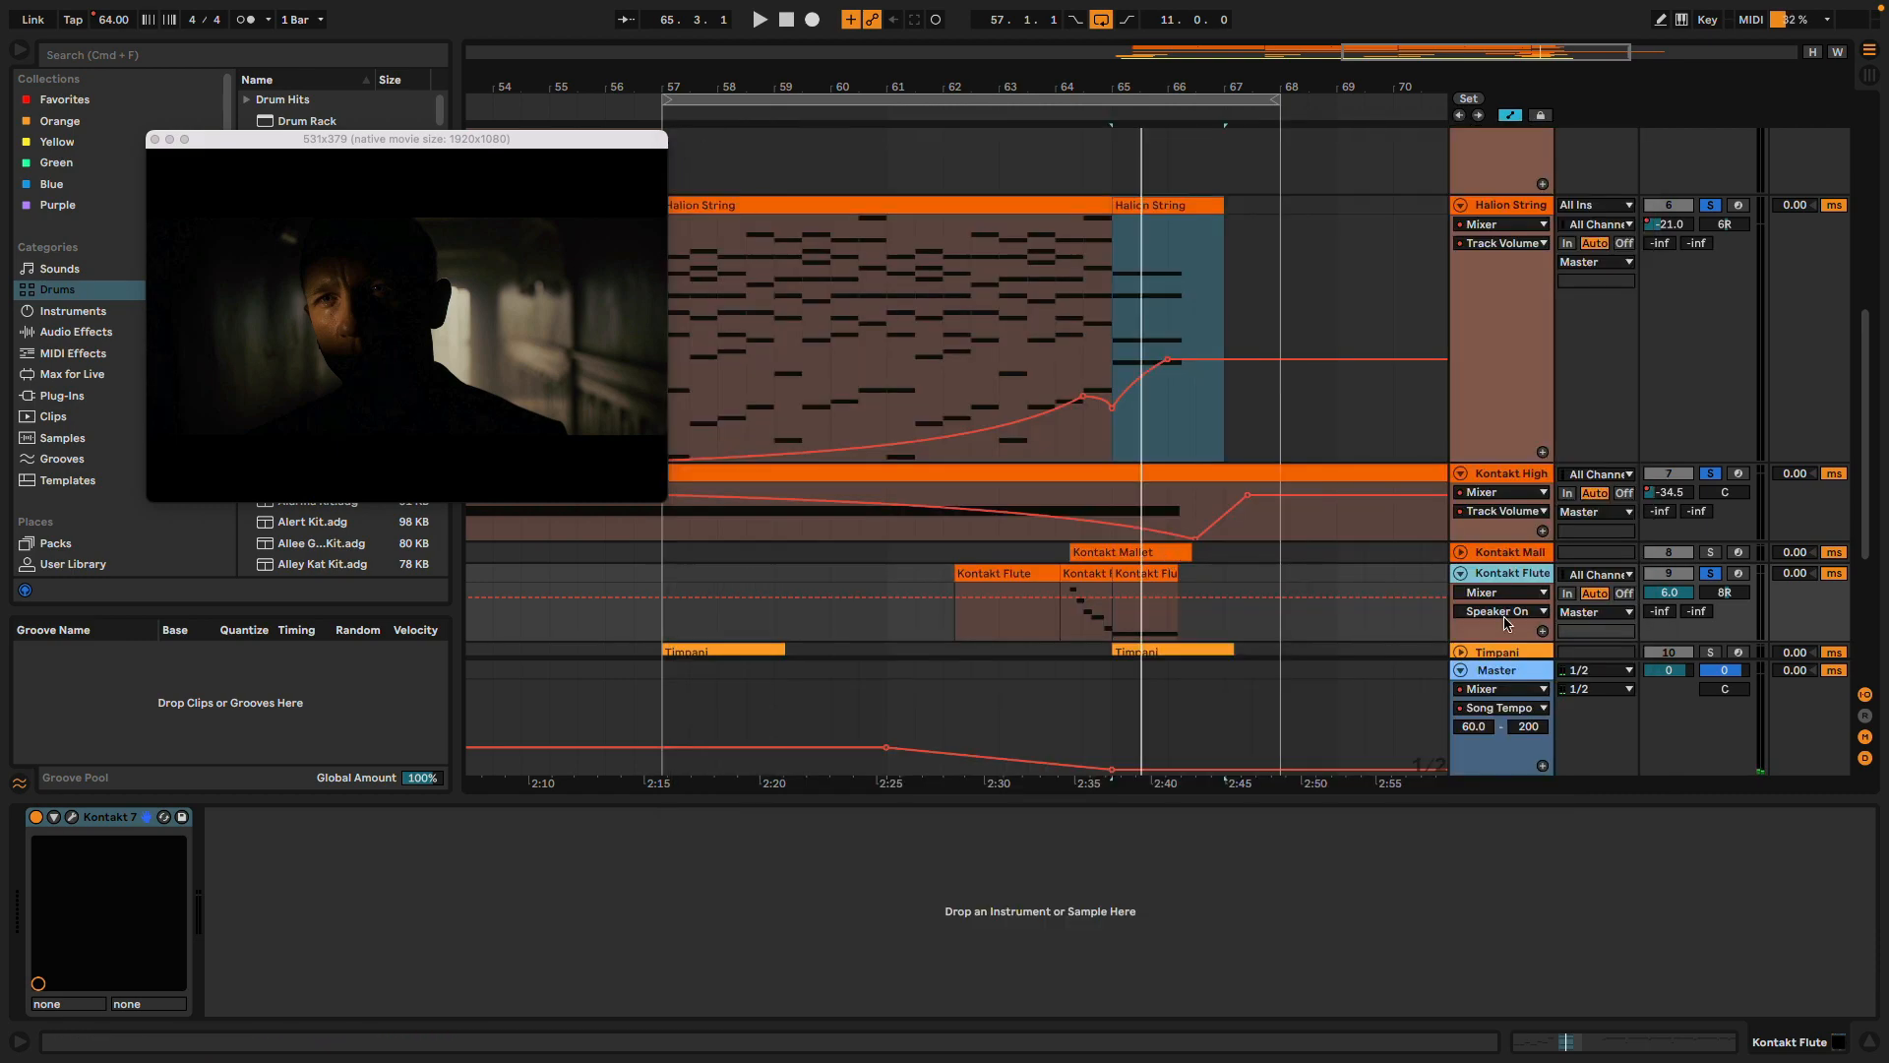
Expand the Timpani track, view its Timpani instrument from Orchestral Percussion in Kontakt, and close the instrument window
scroll(1568, 551, down, 3)
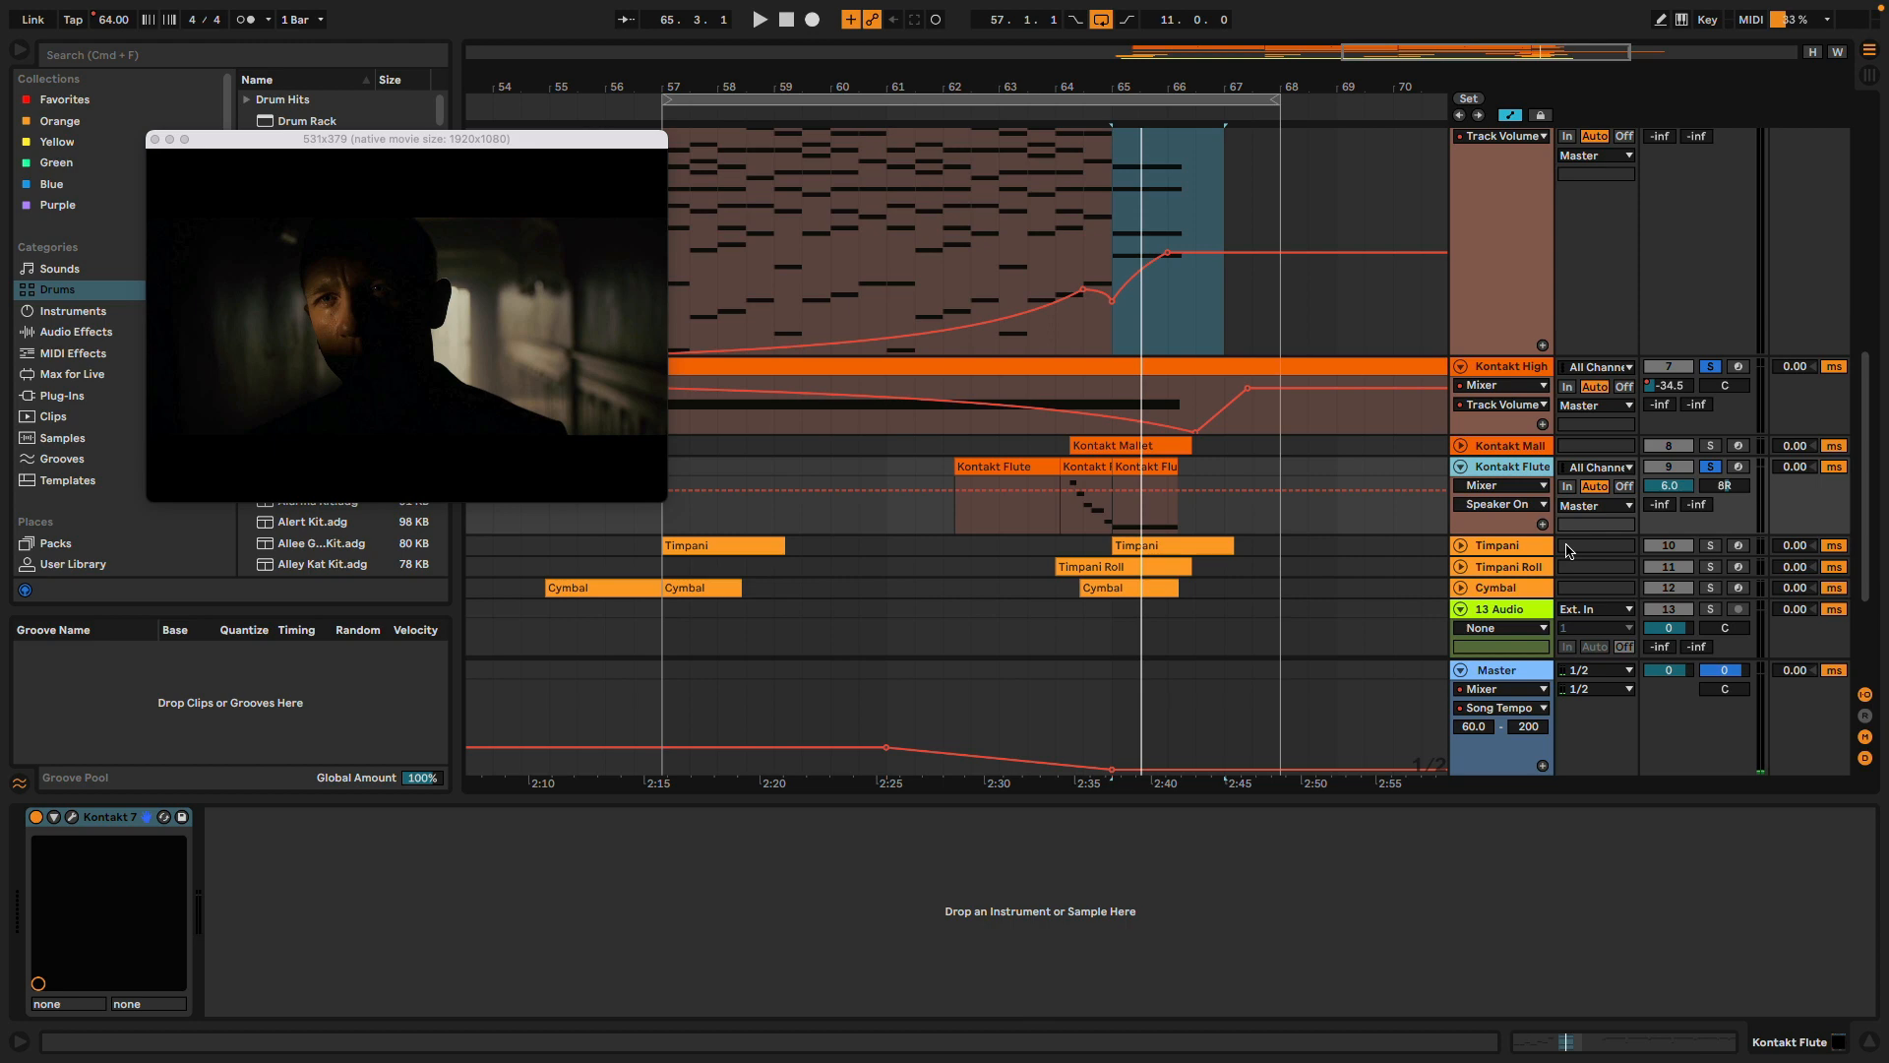
scroll(1487, 527, up, 2)
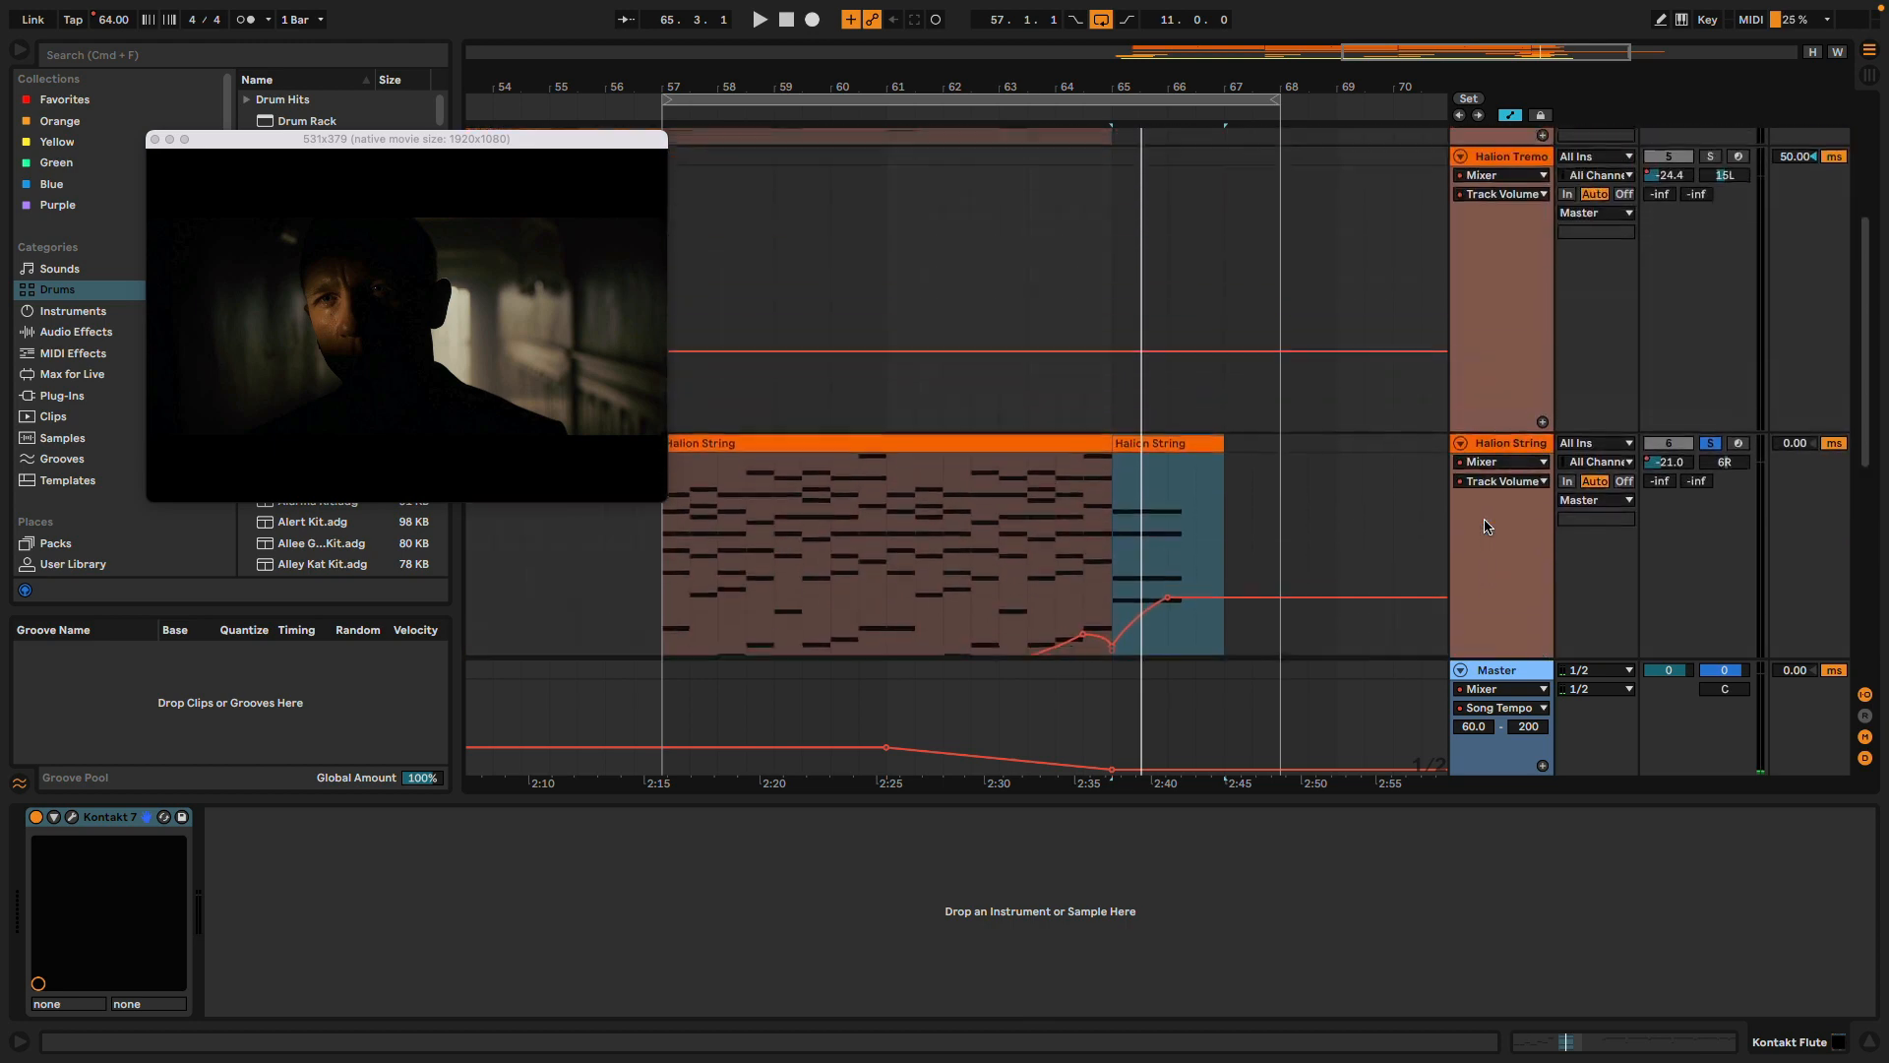
scroll(1487, 526, down, 5)
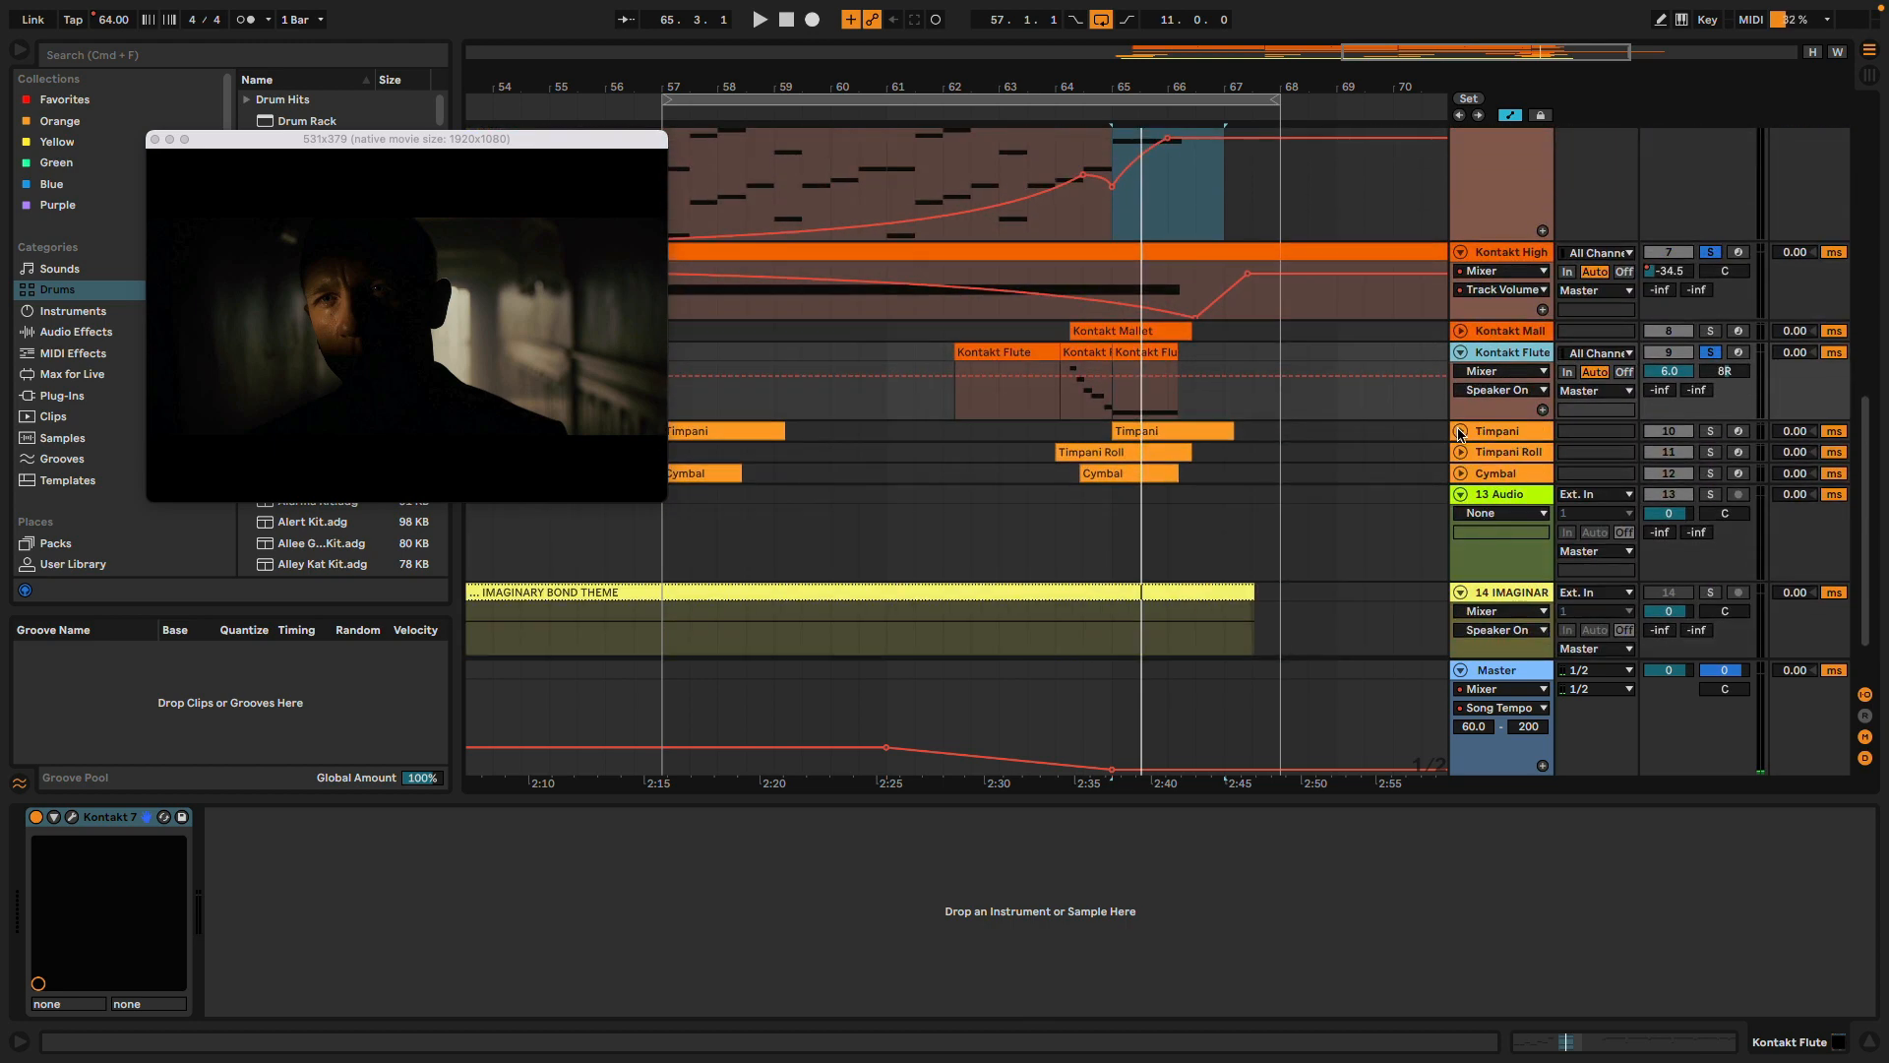
click(1460, 432)
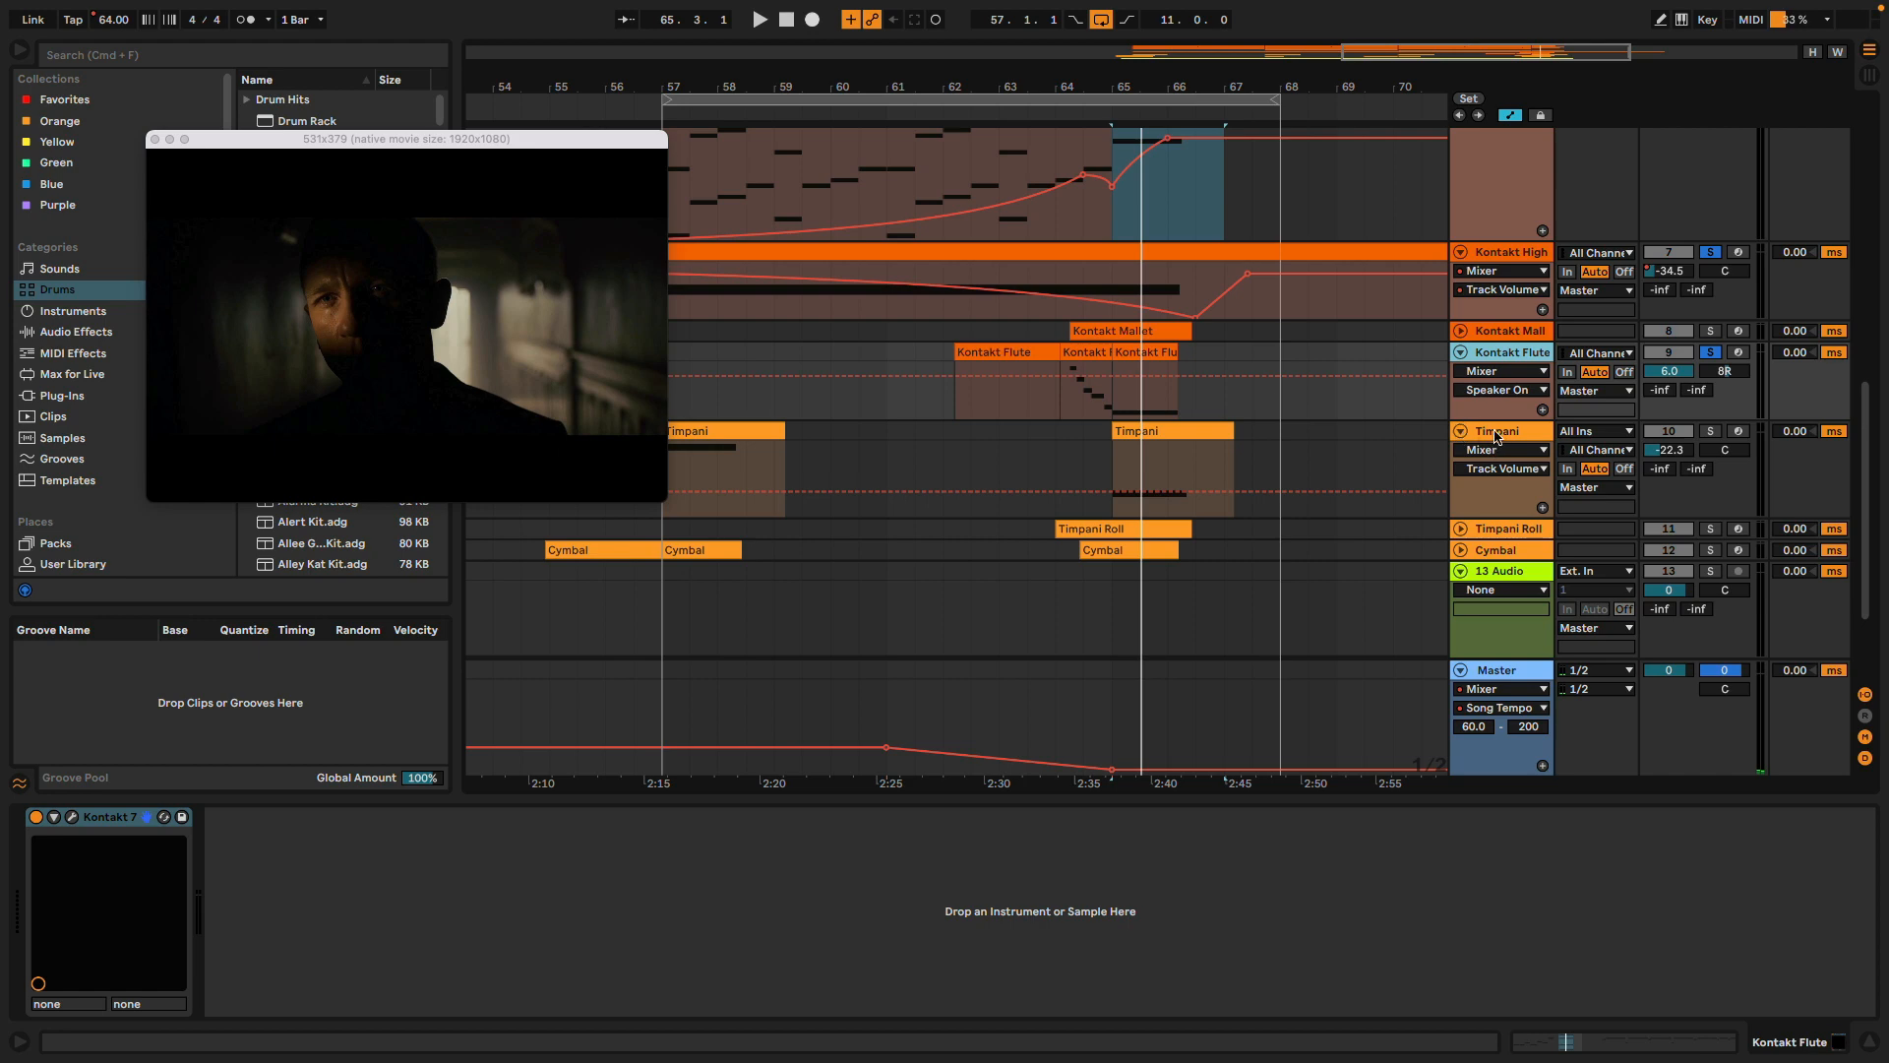
click(1496, 435)
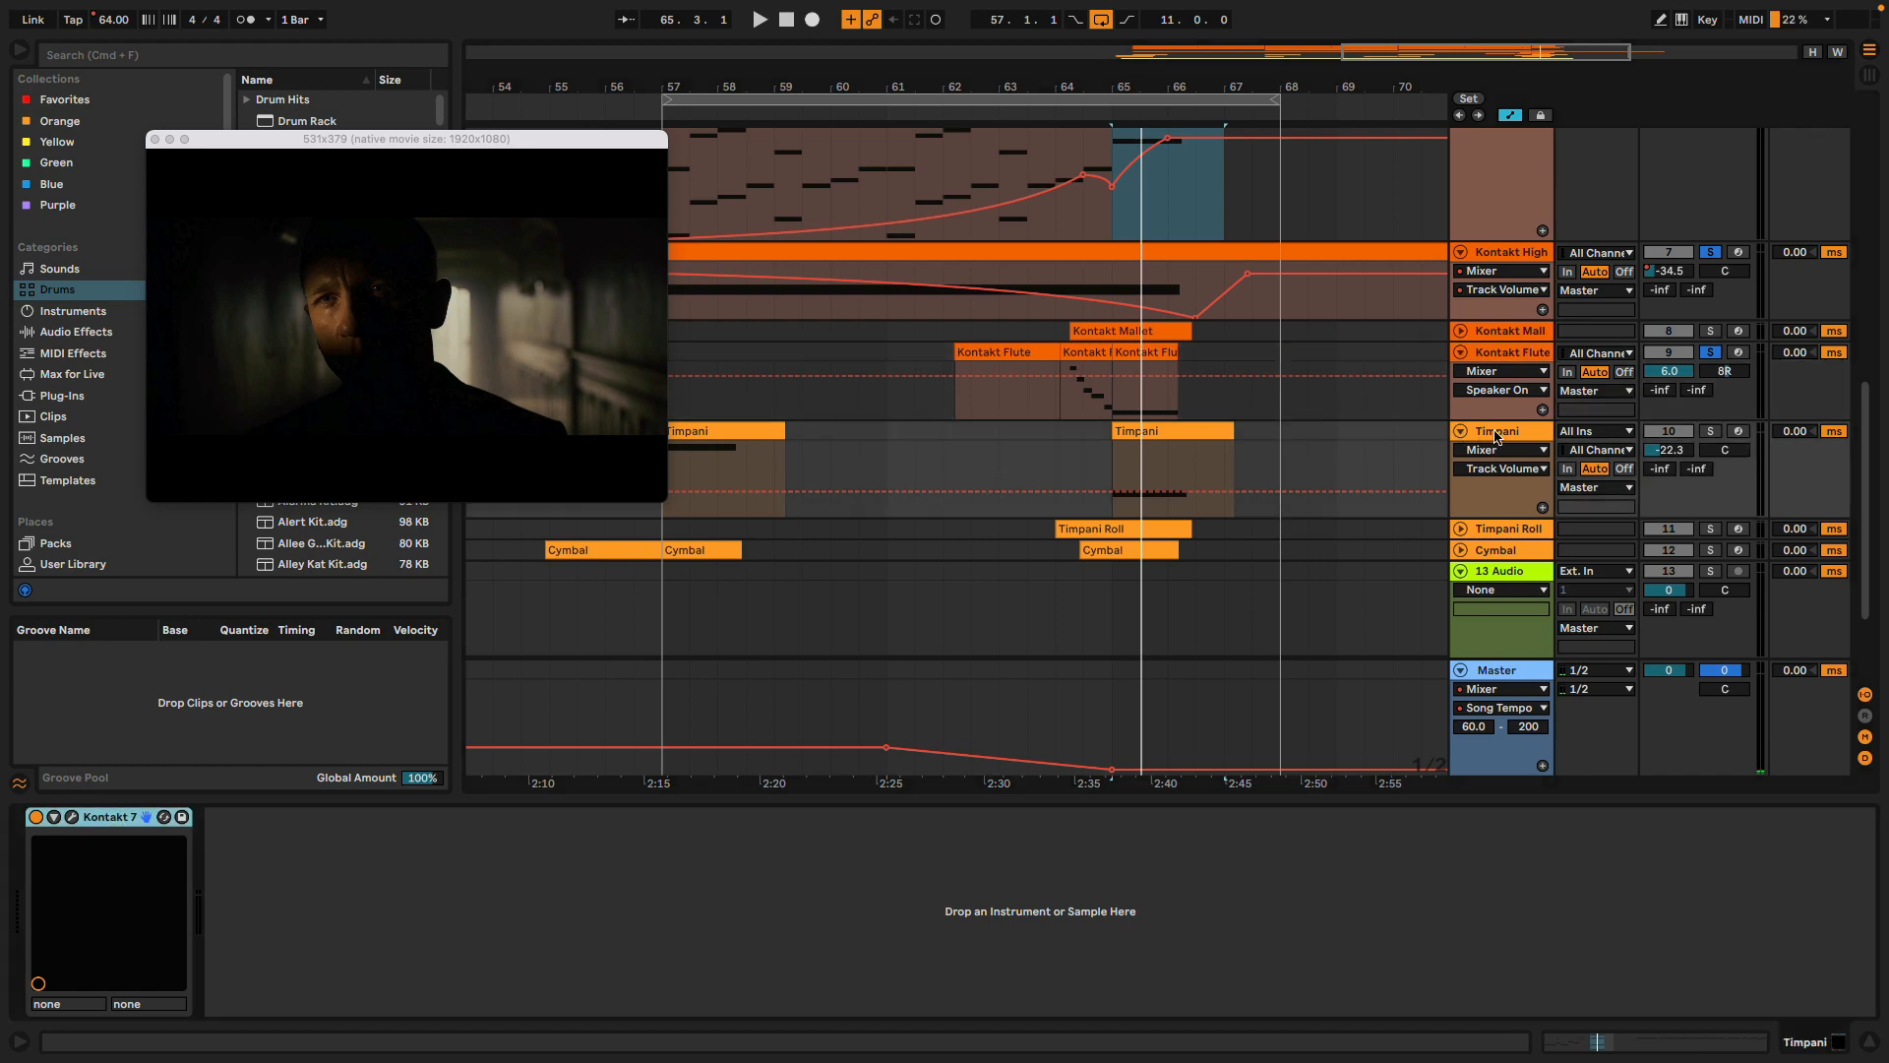
click(71, 817)
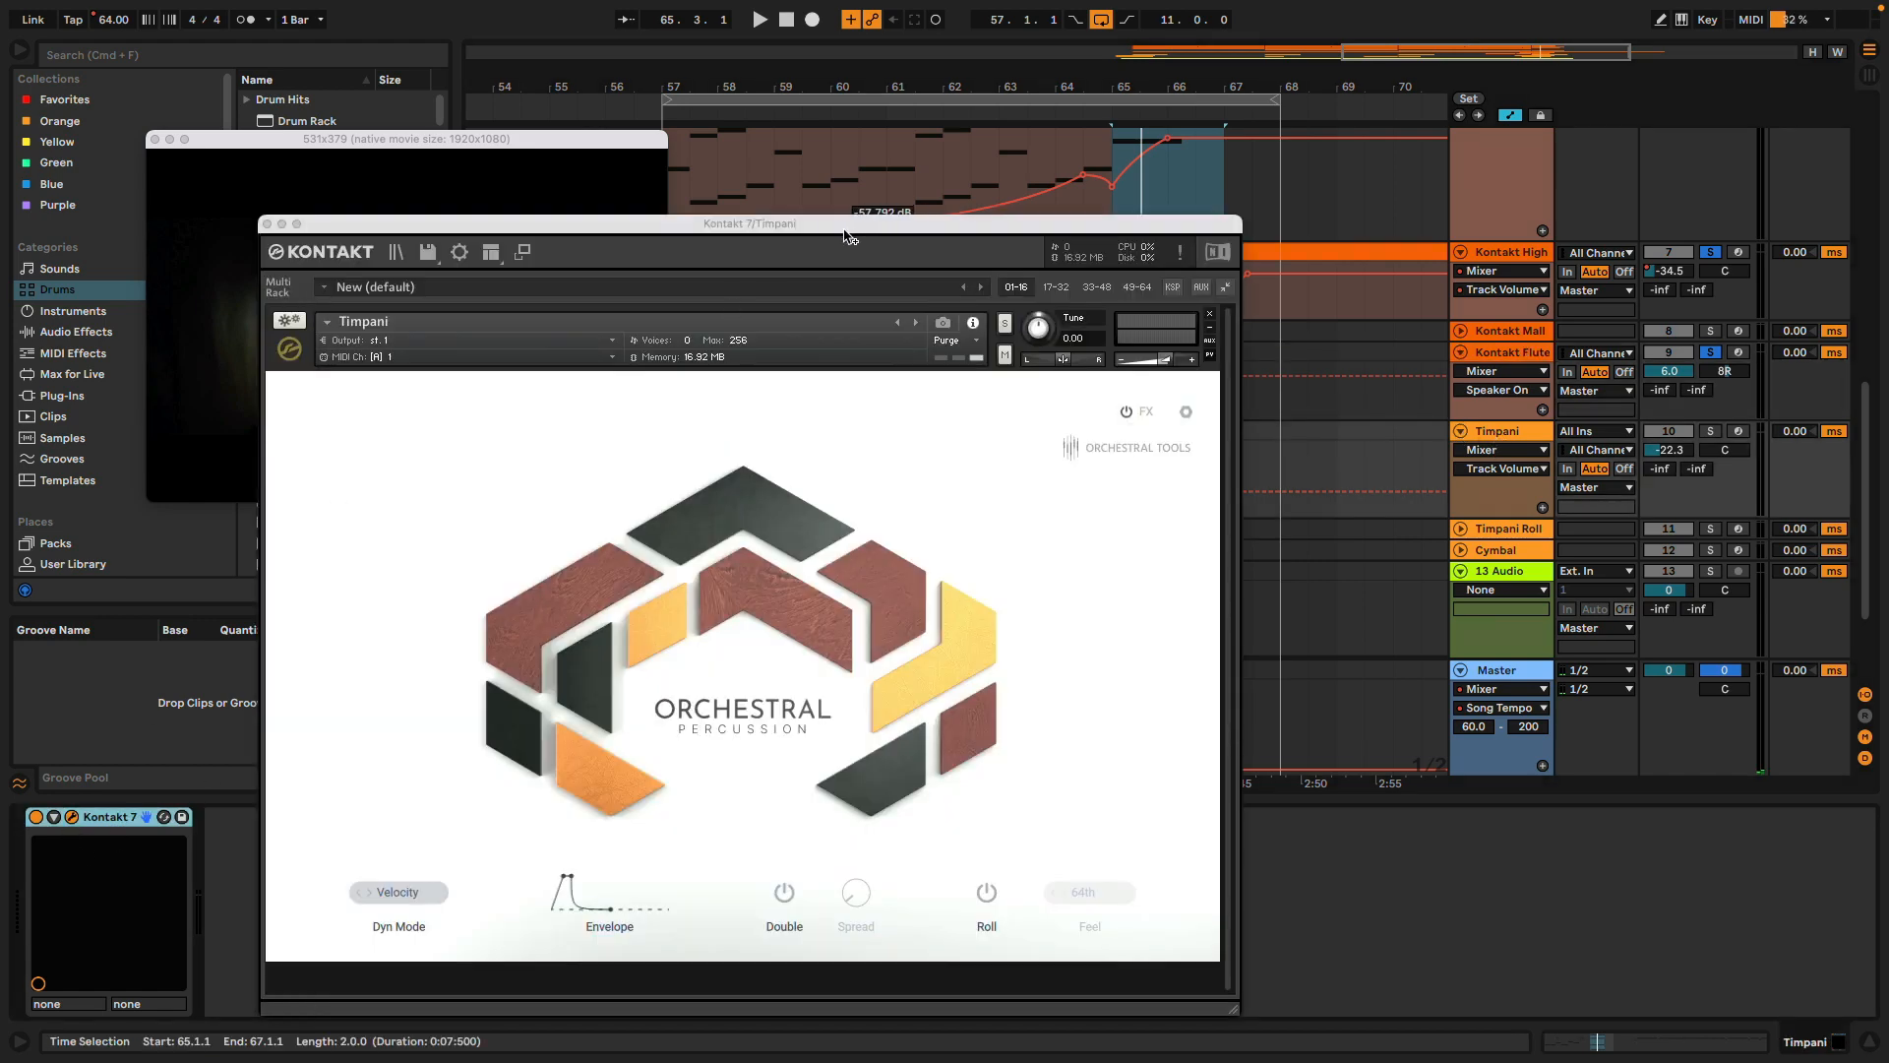
drag(844, 225, 1322, 121)
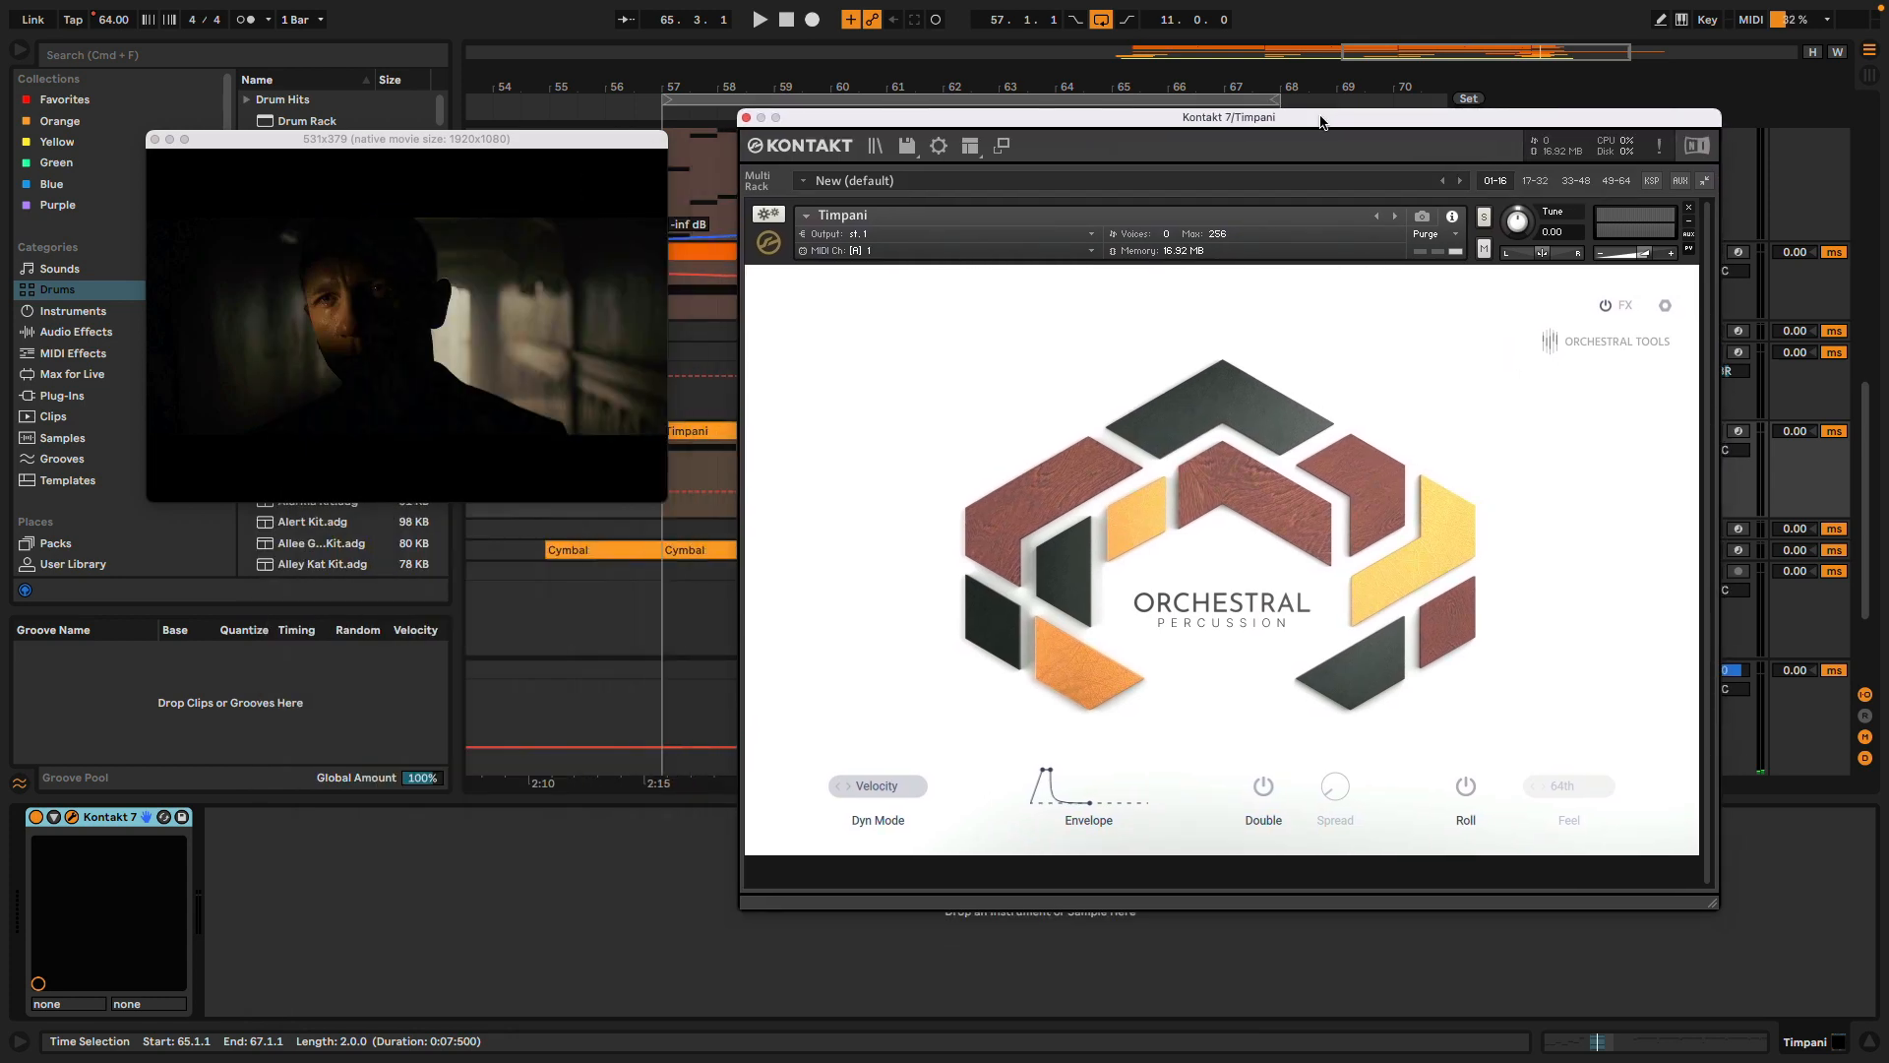
click(746, 118)
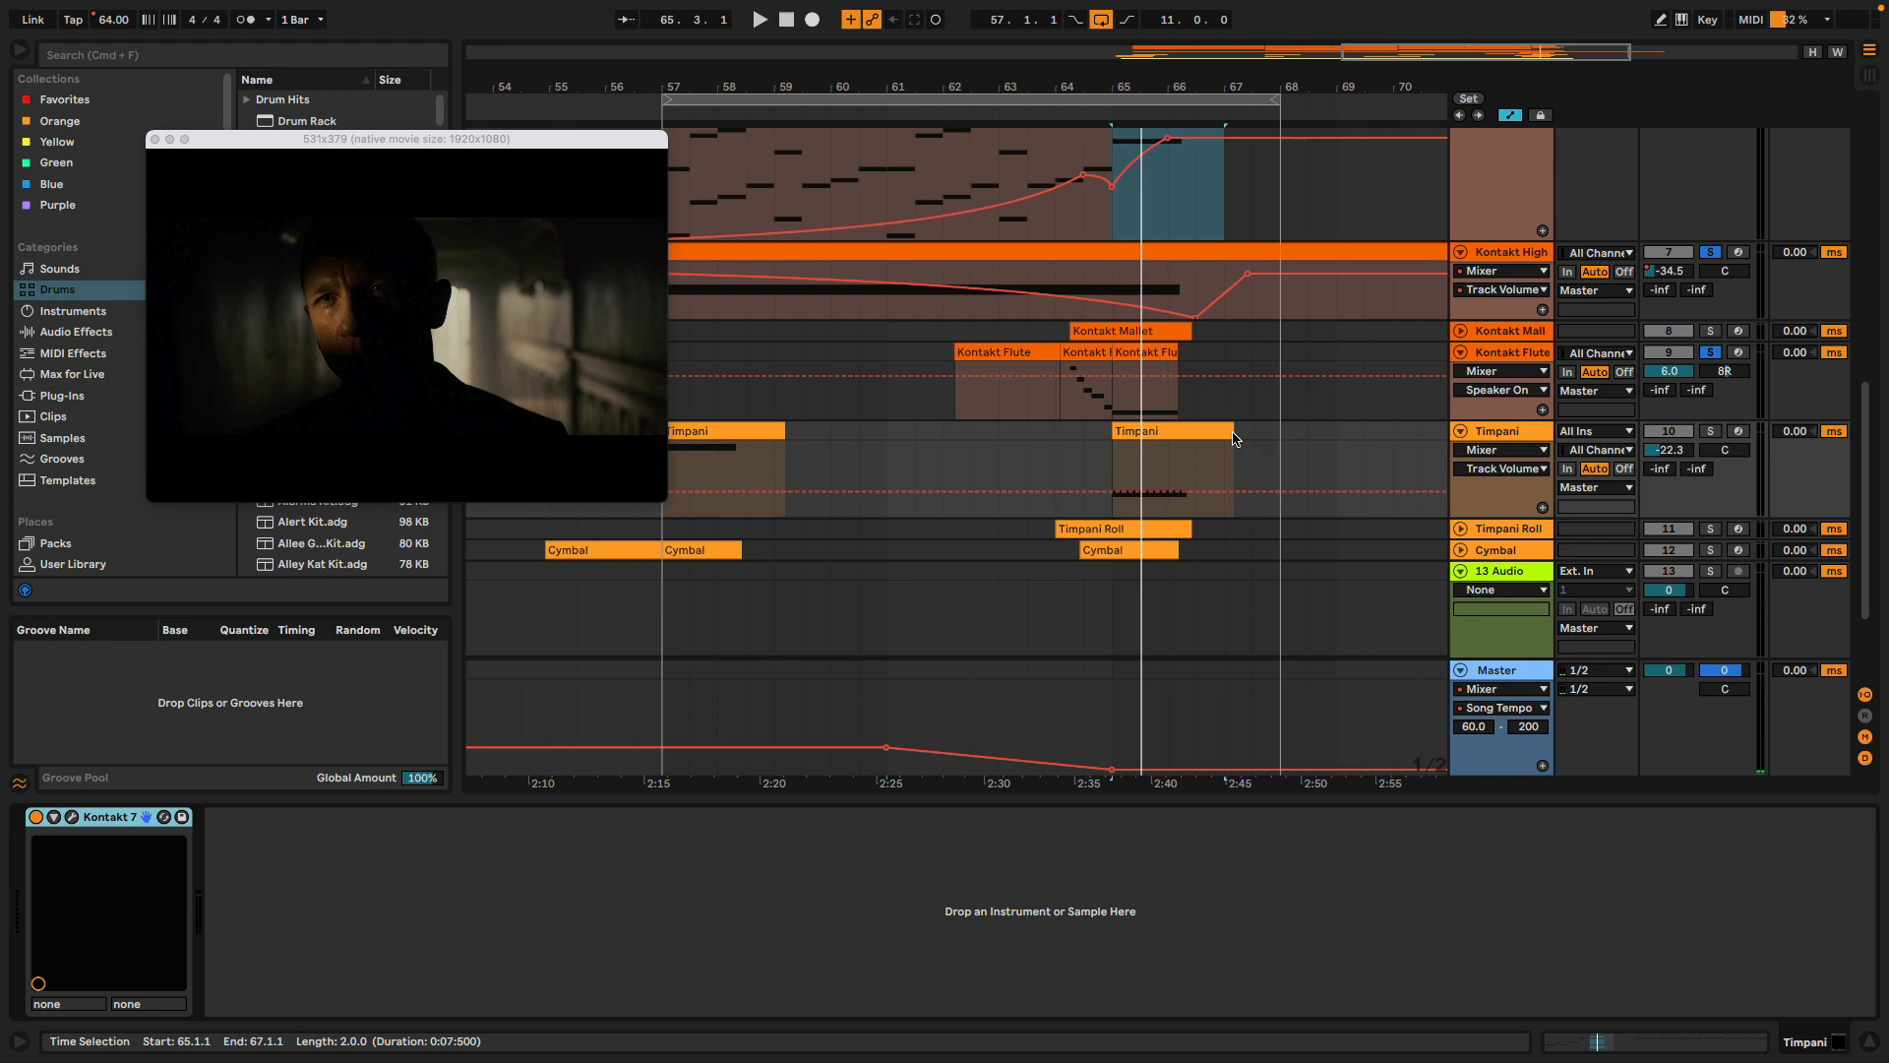
Solo the Timpani track and audition its clip starting at bar 65
click(1171, 430)
click(1704, 432)
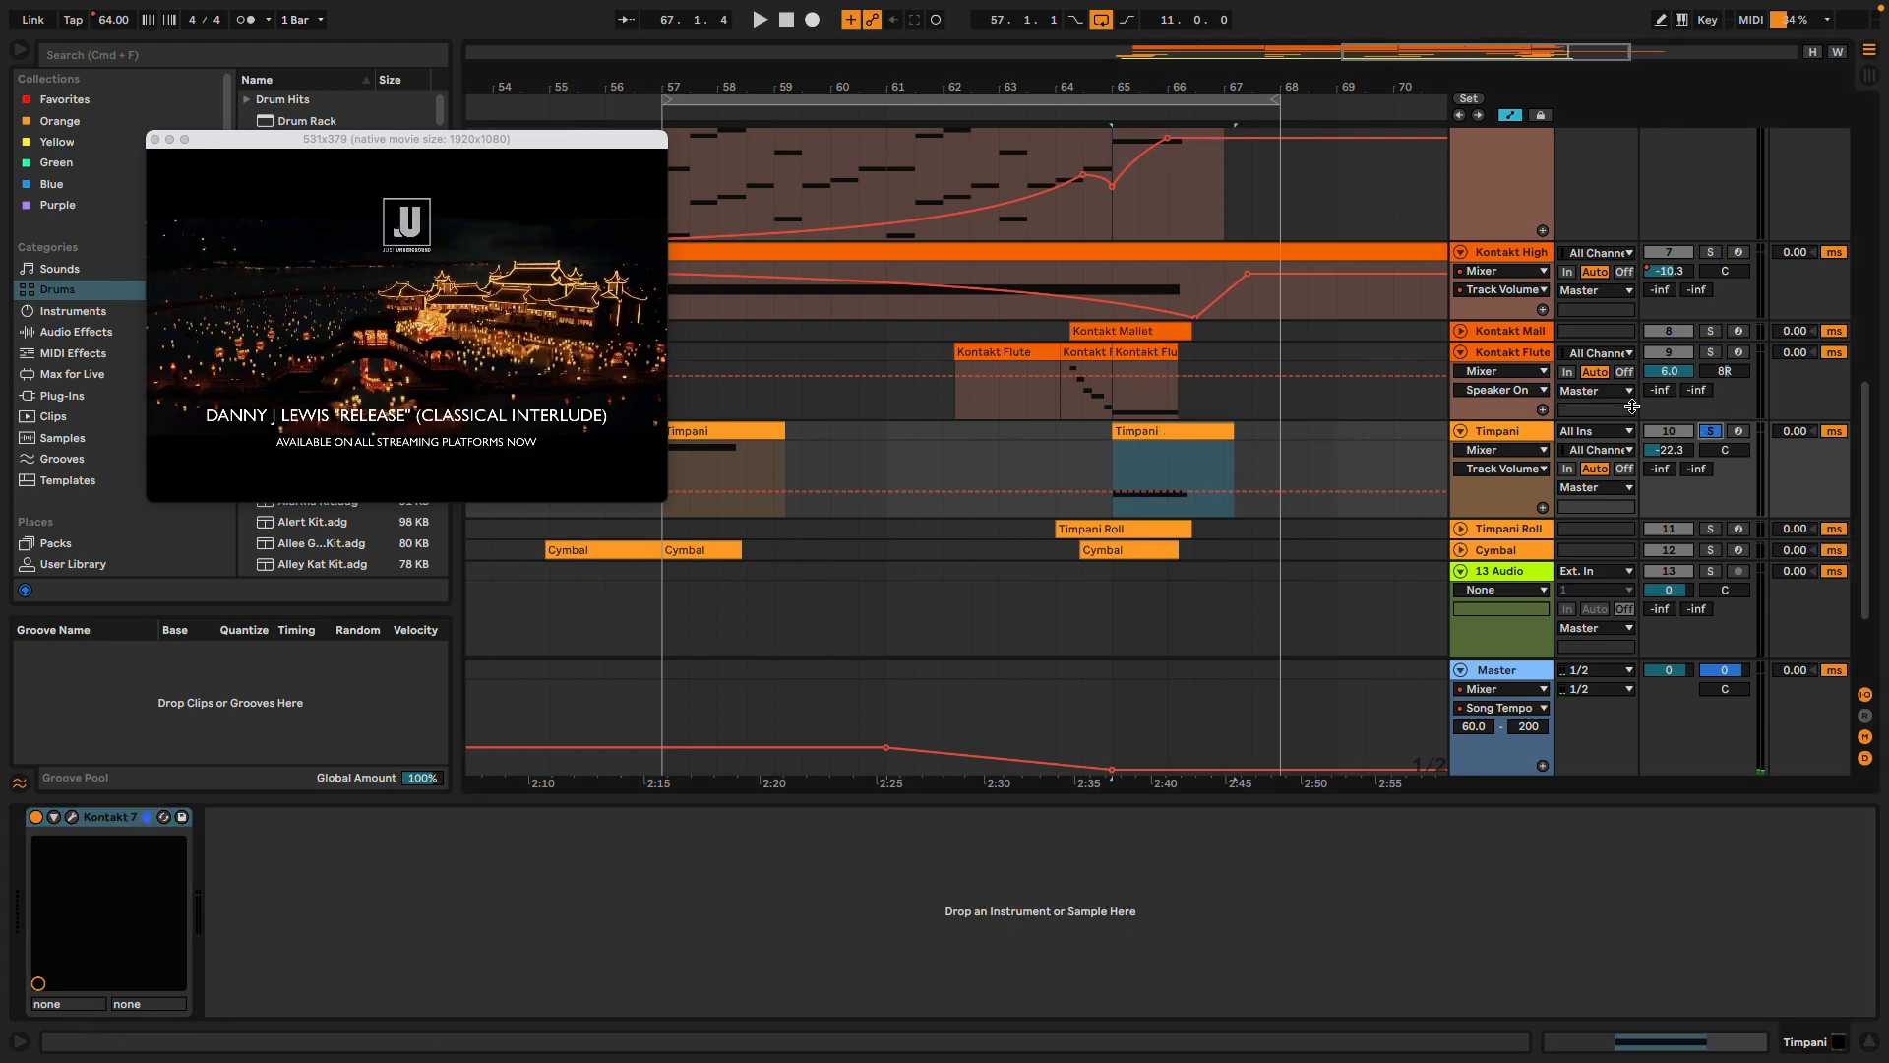
key(space)
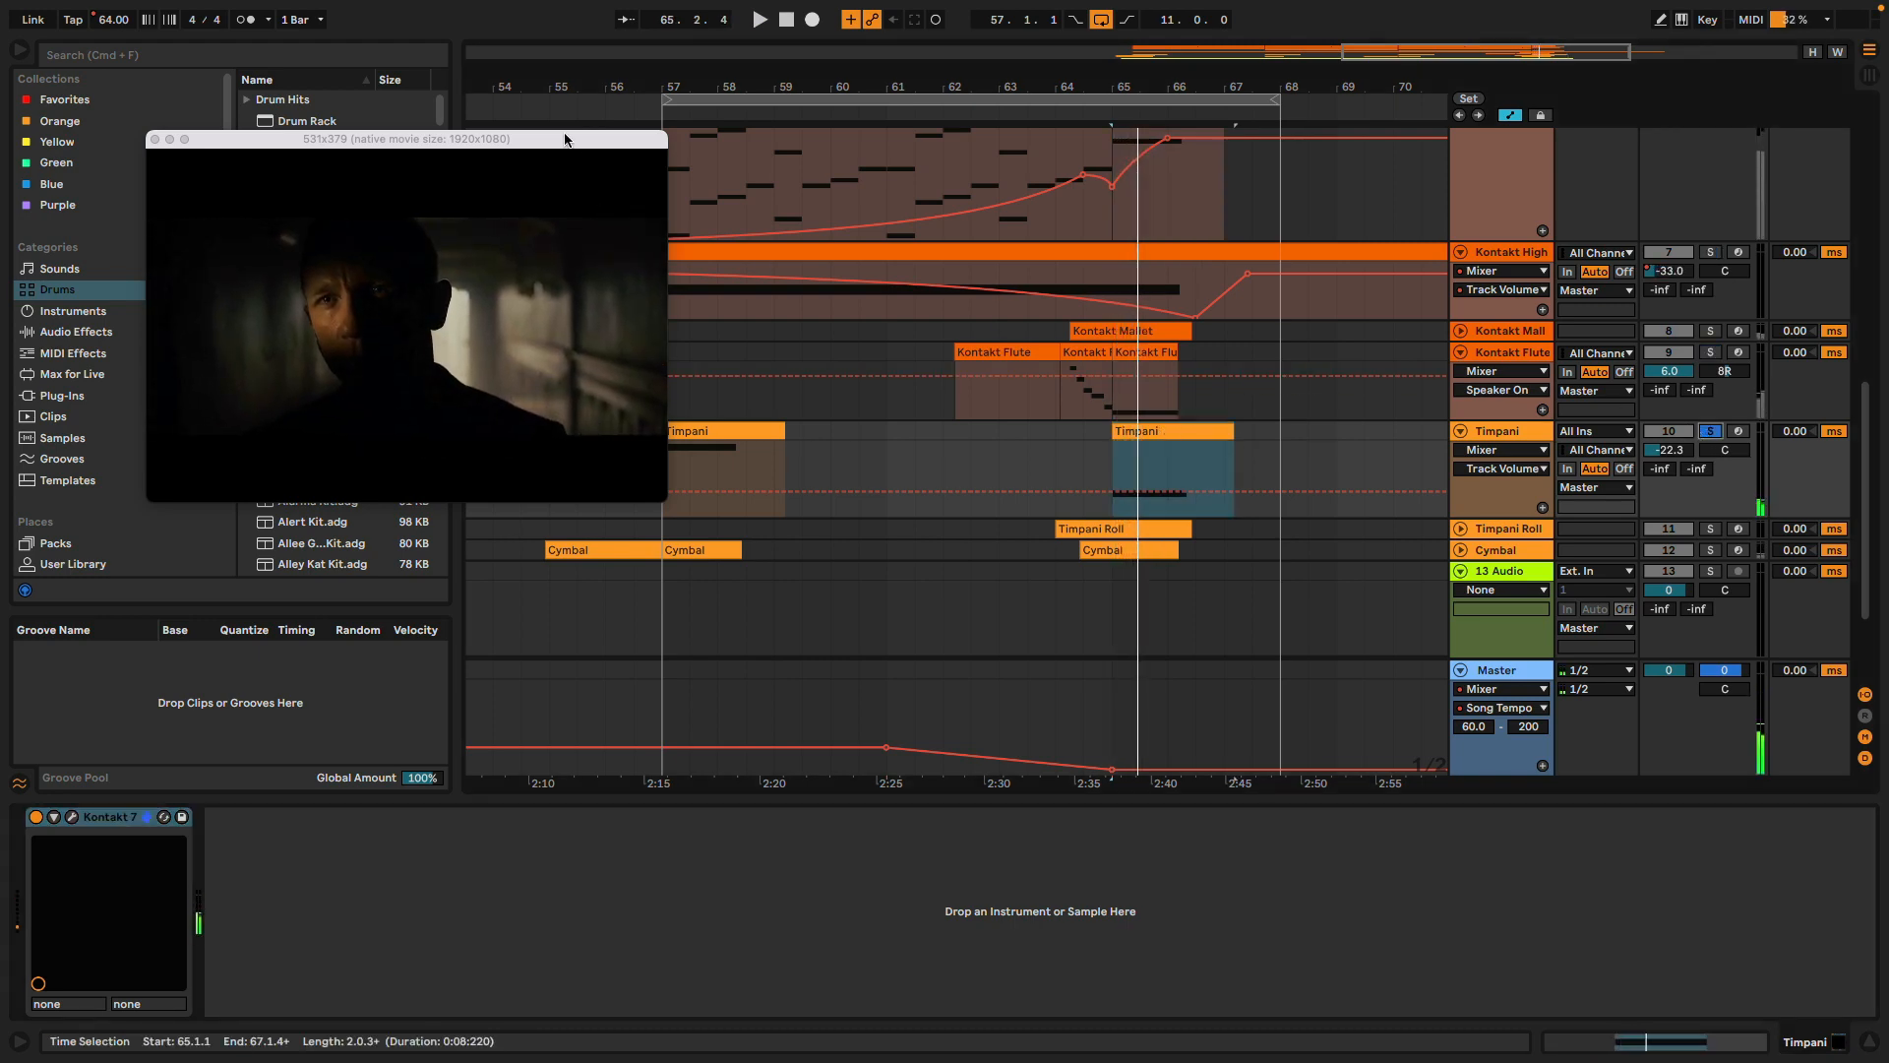
Move the video window clear of the arrangement and audition the soloed timpani from bar 57 and from bar 49
drag(565, 139, 408, 338)
click(766, 95)
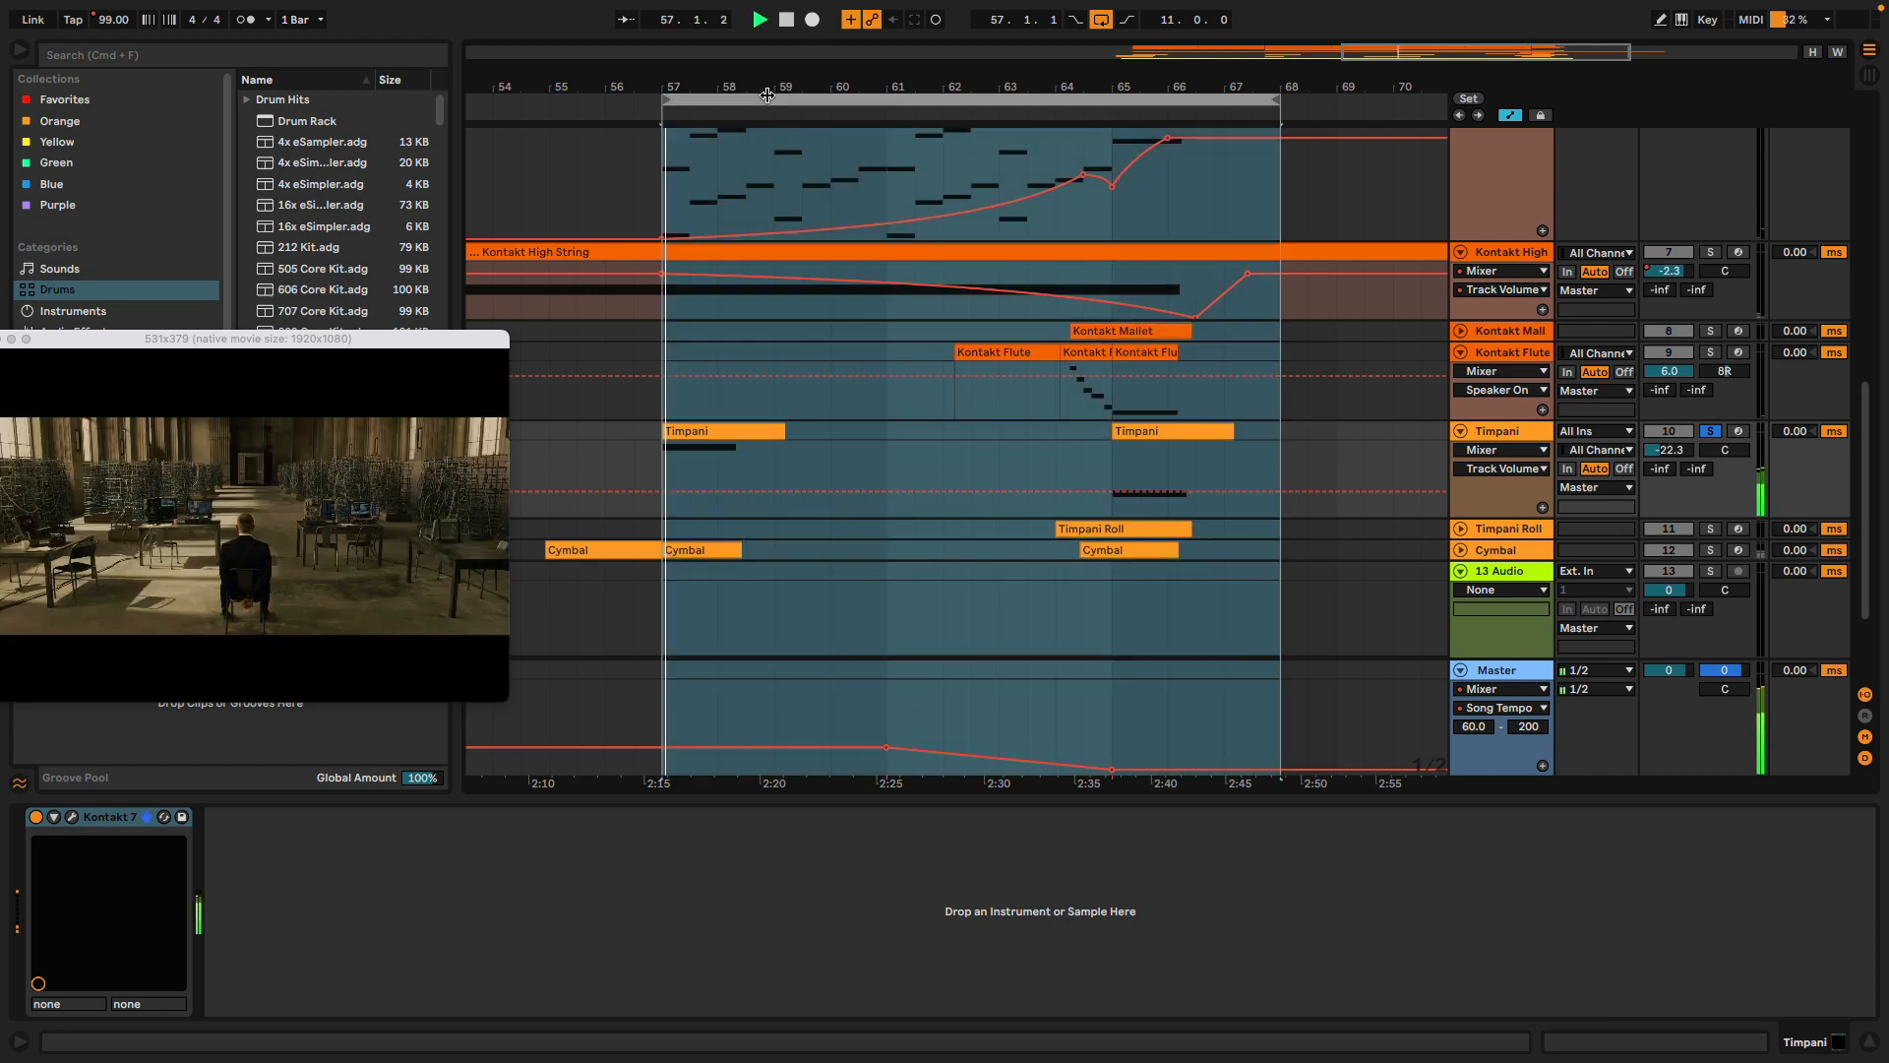
key(space)
key(minus)
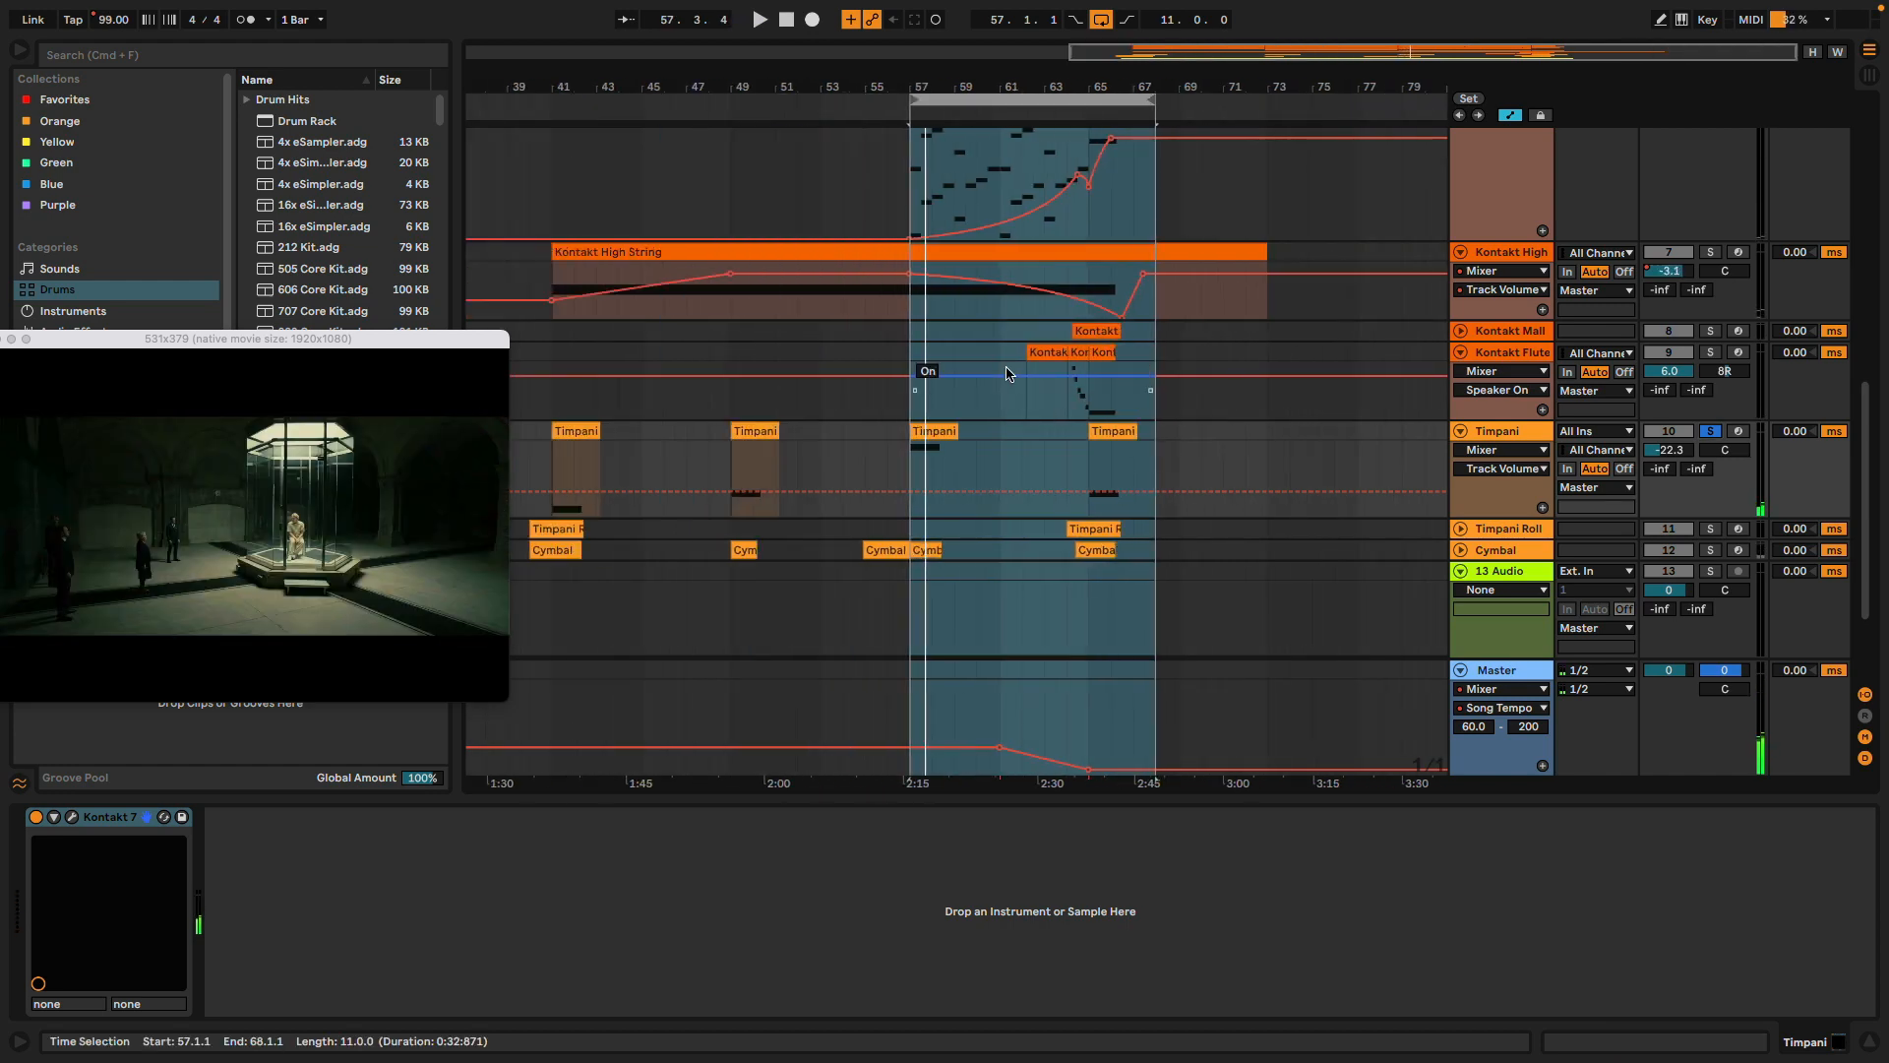
click(736, 112)
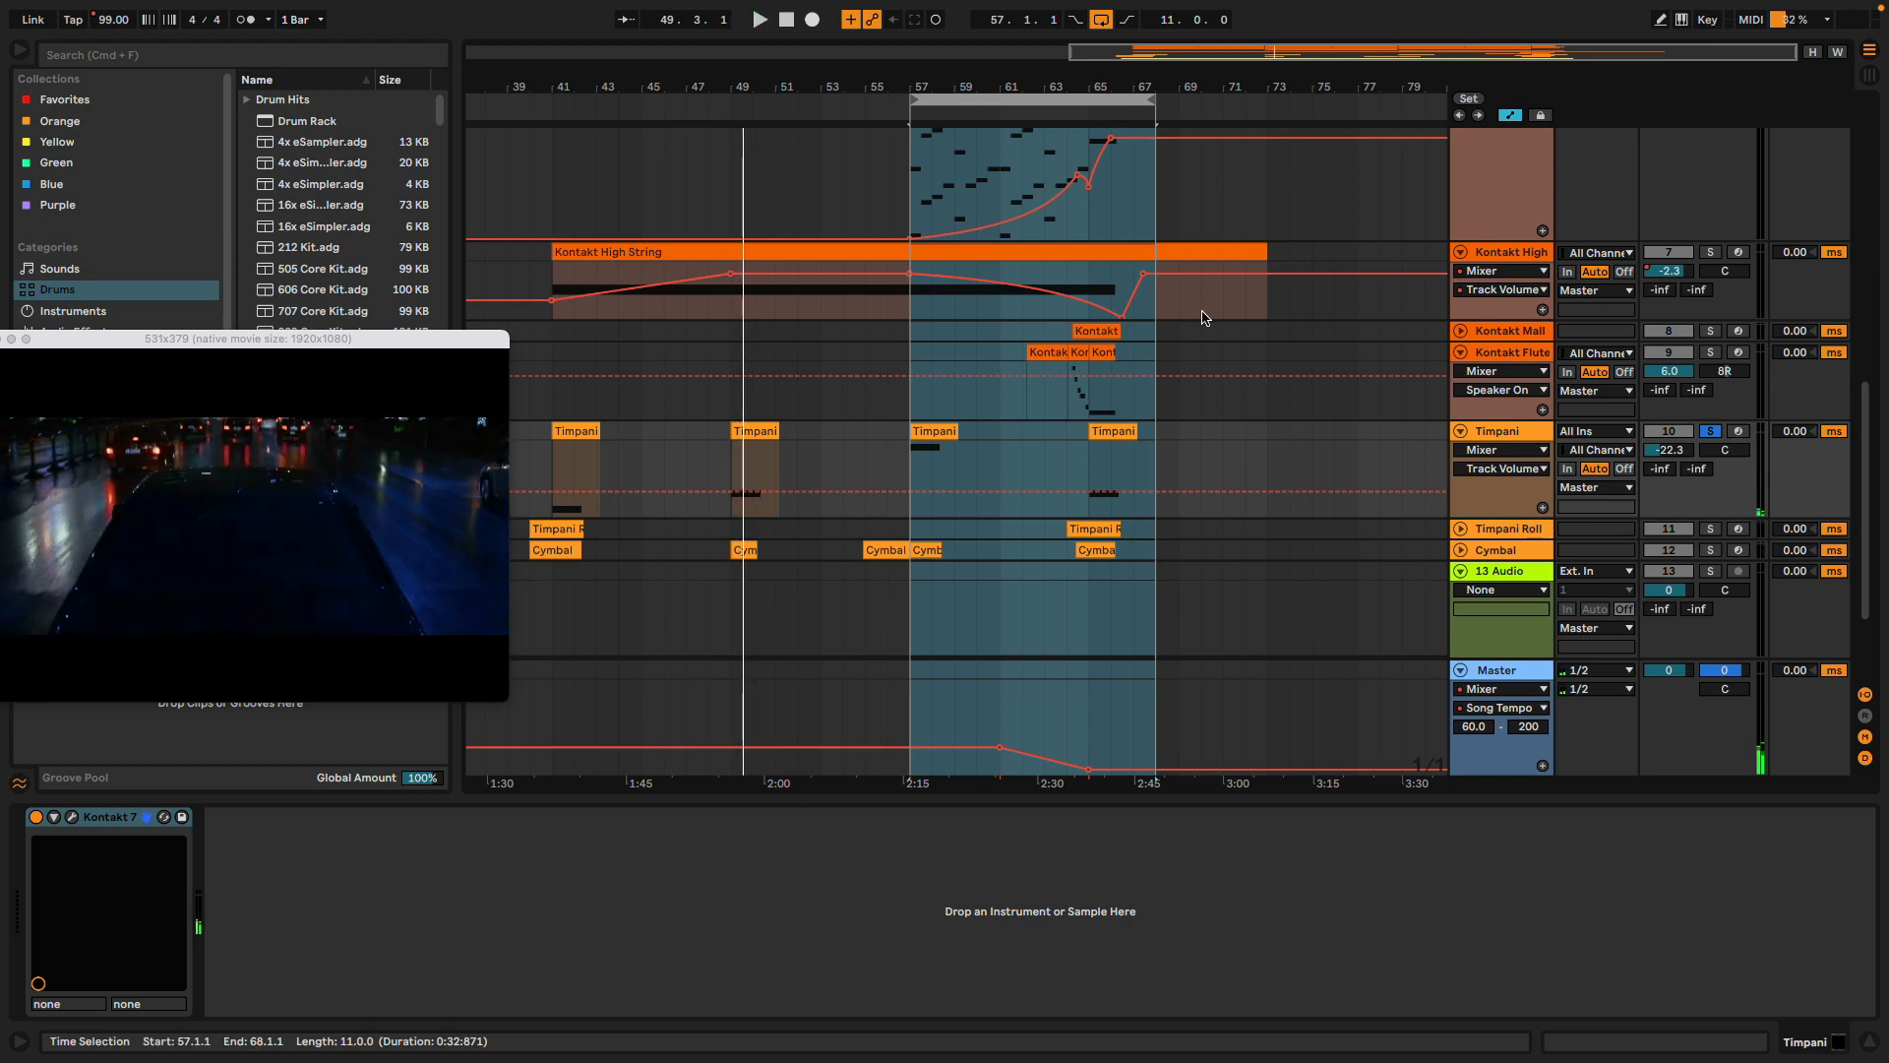
drag(1109, 86, 1109, 77)
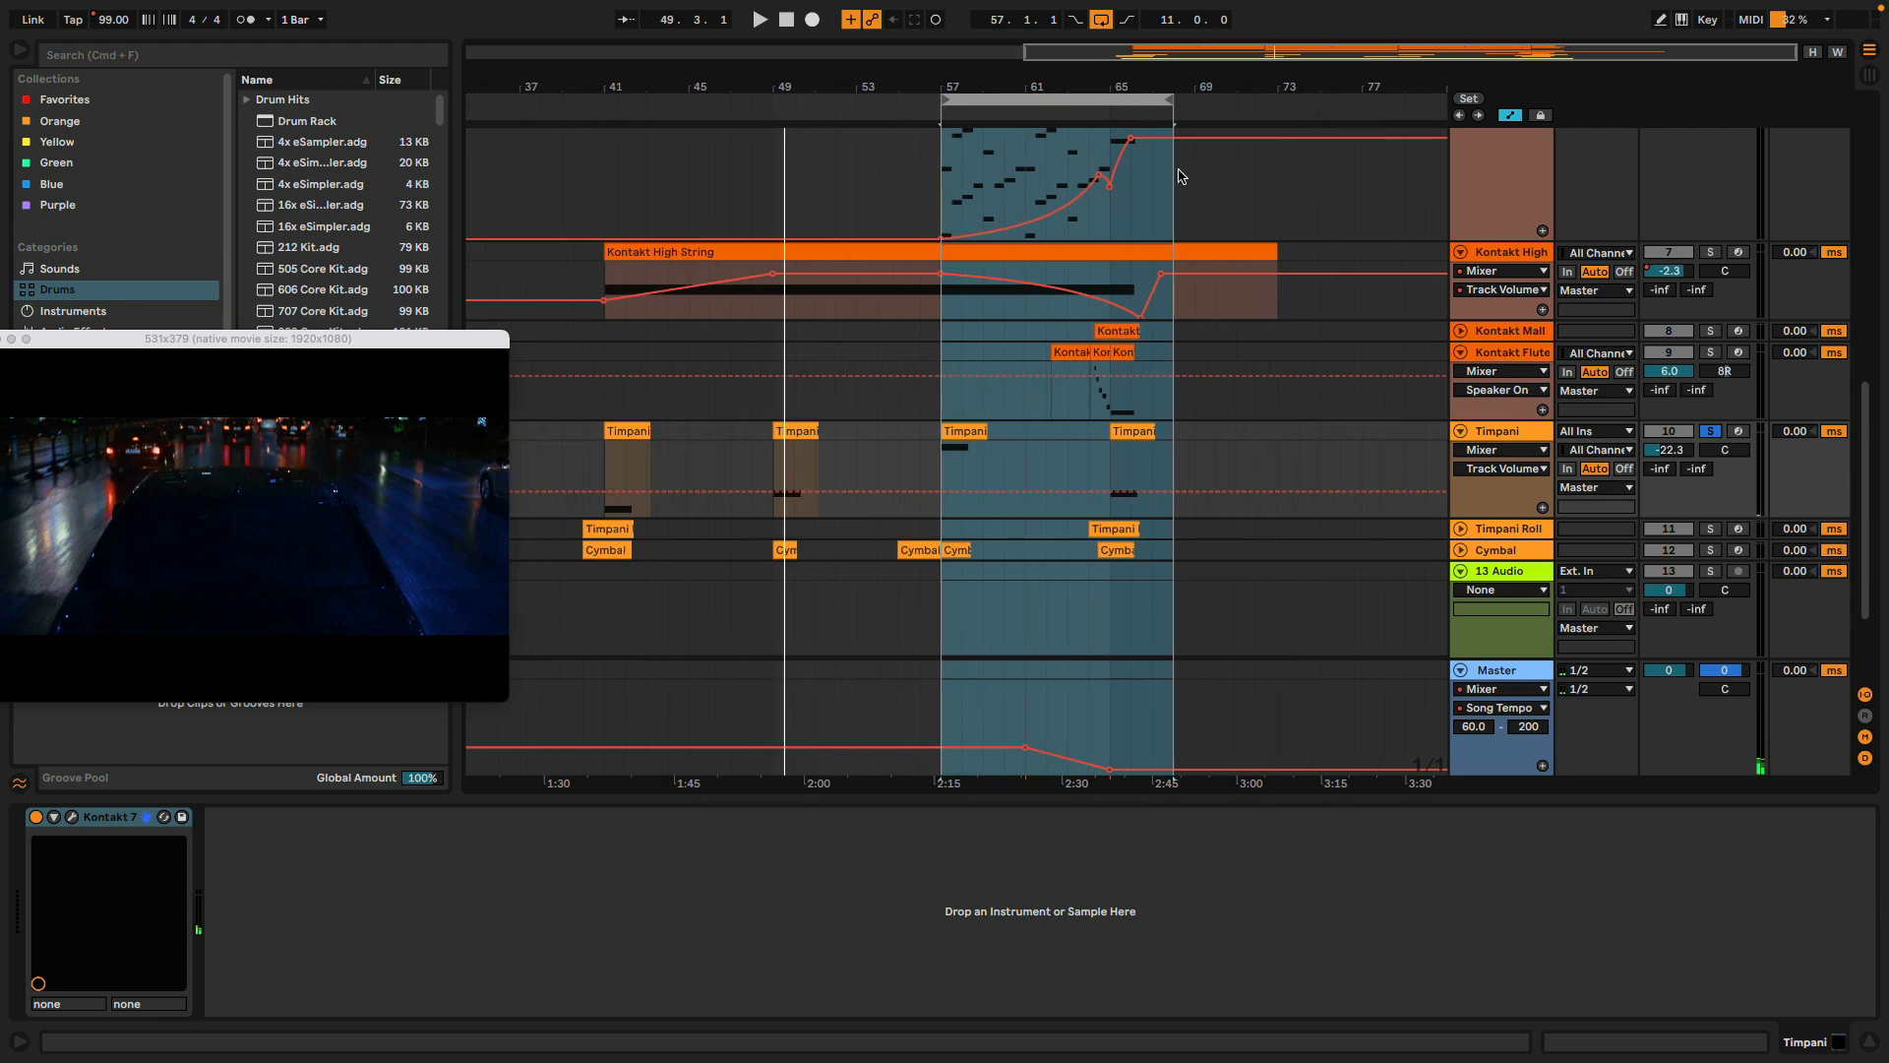
Expand and solo the Timpani Roll track, select it, and audition its first clip from about bar 40
click(1460, 529)
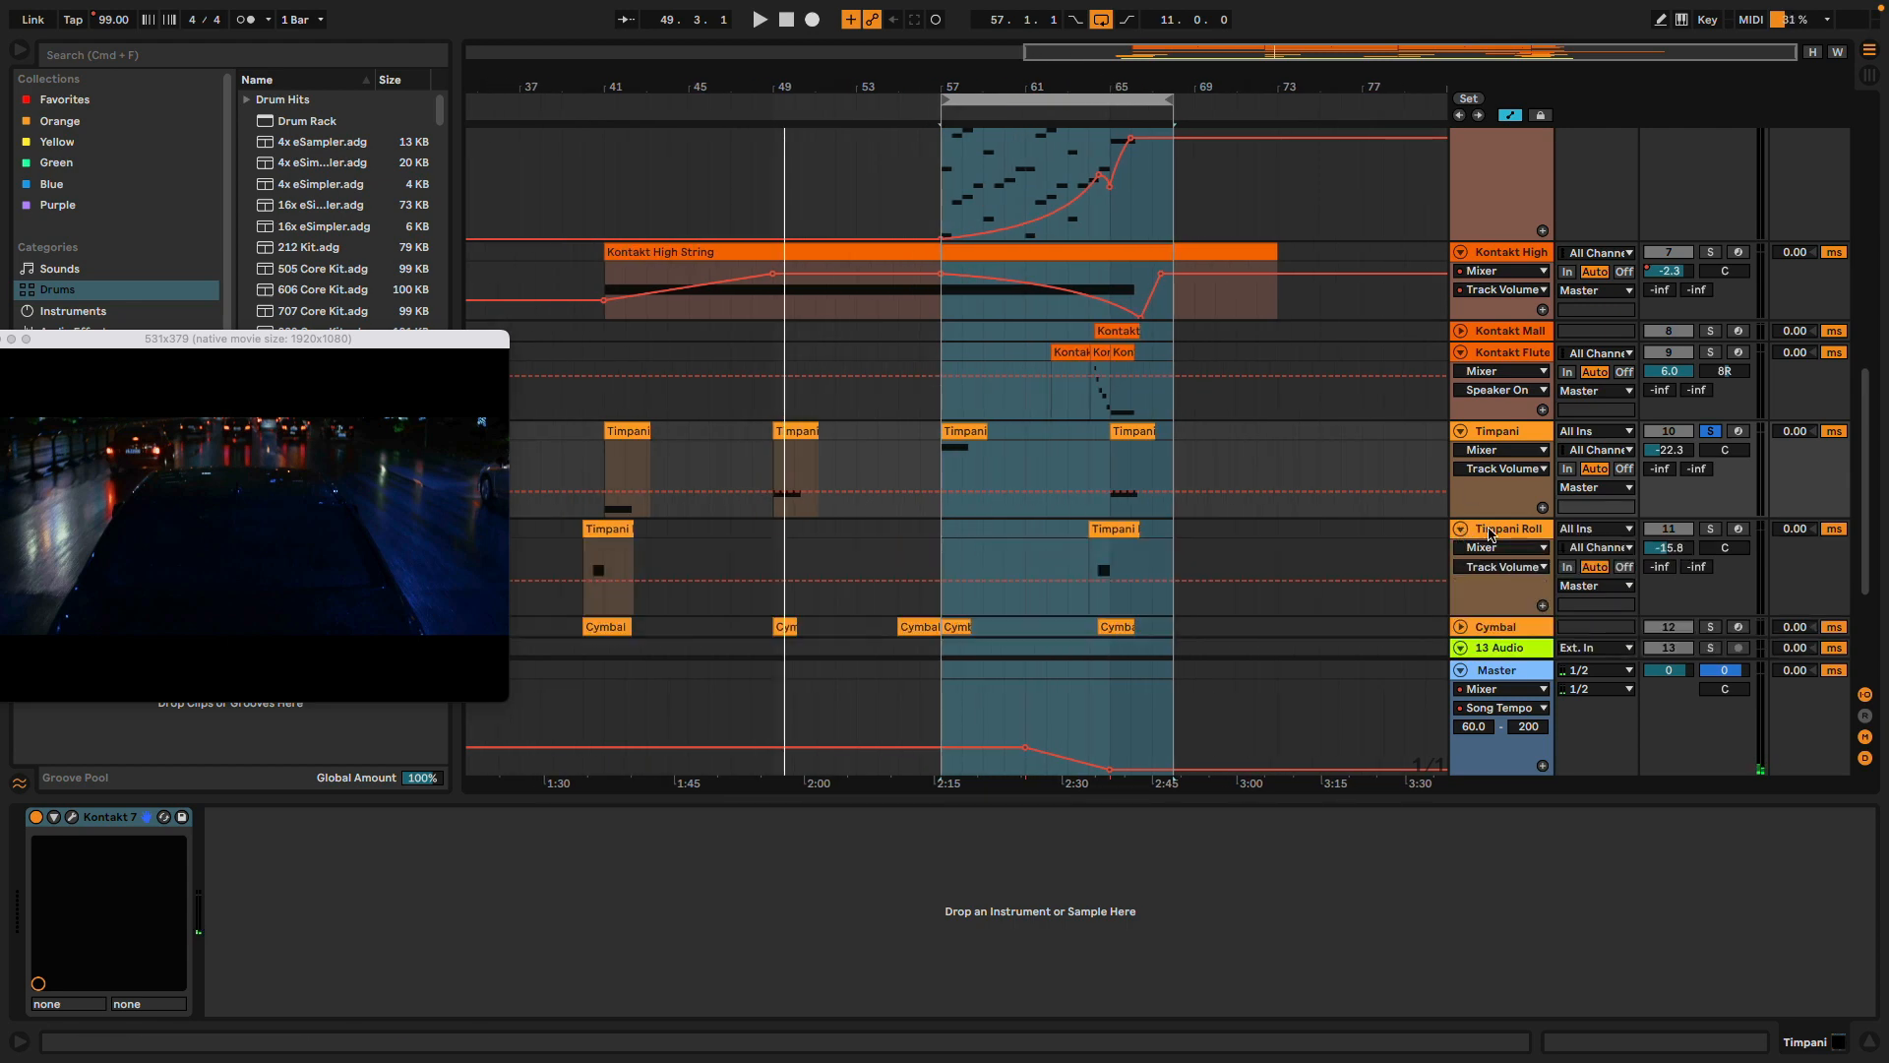
click(1709, 532)
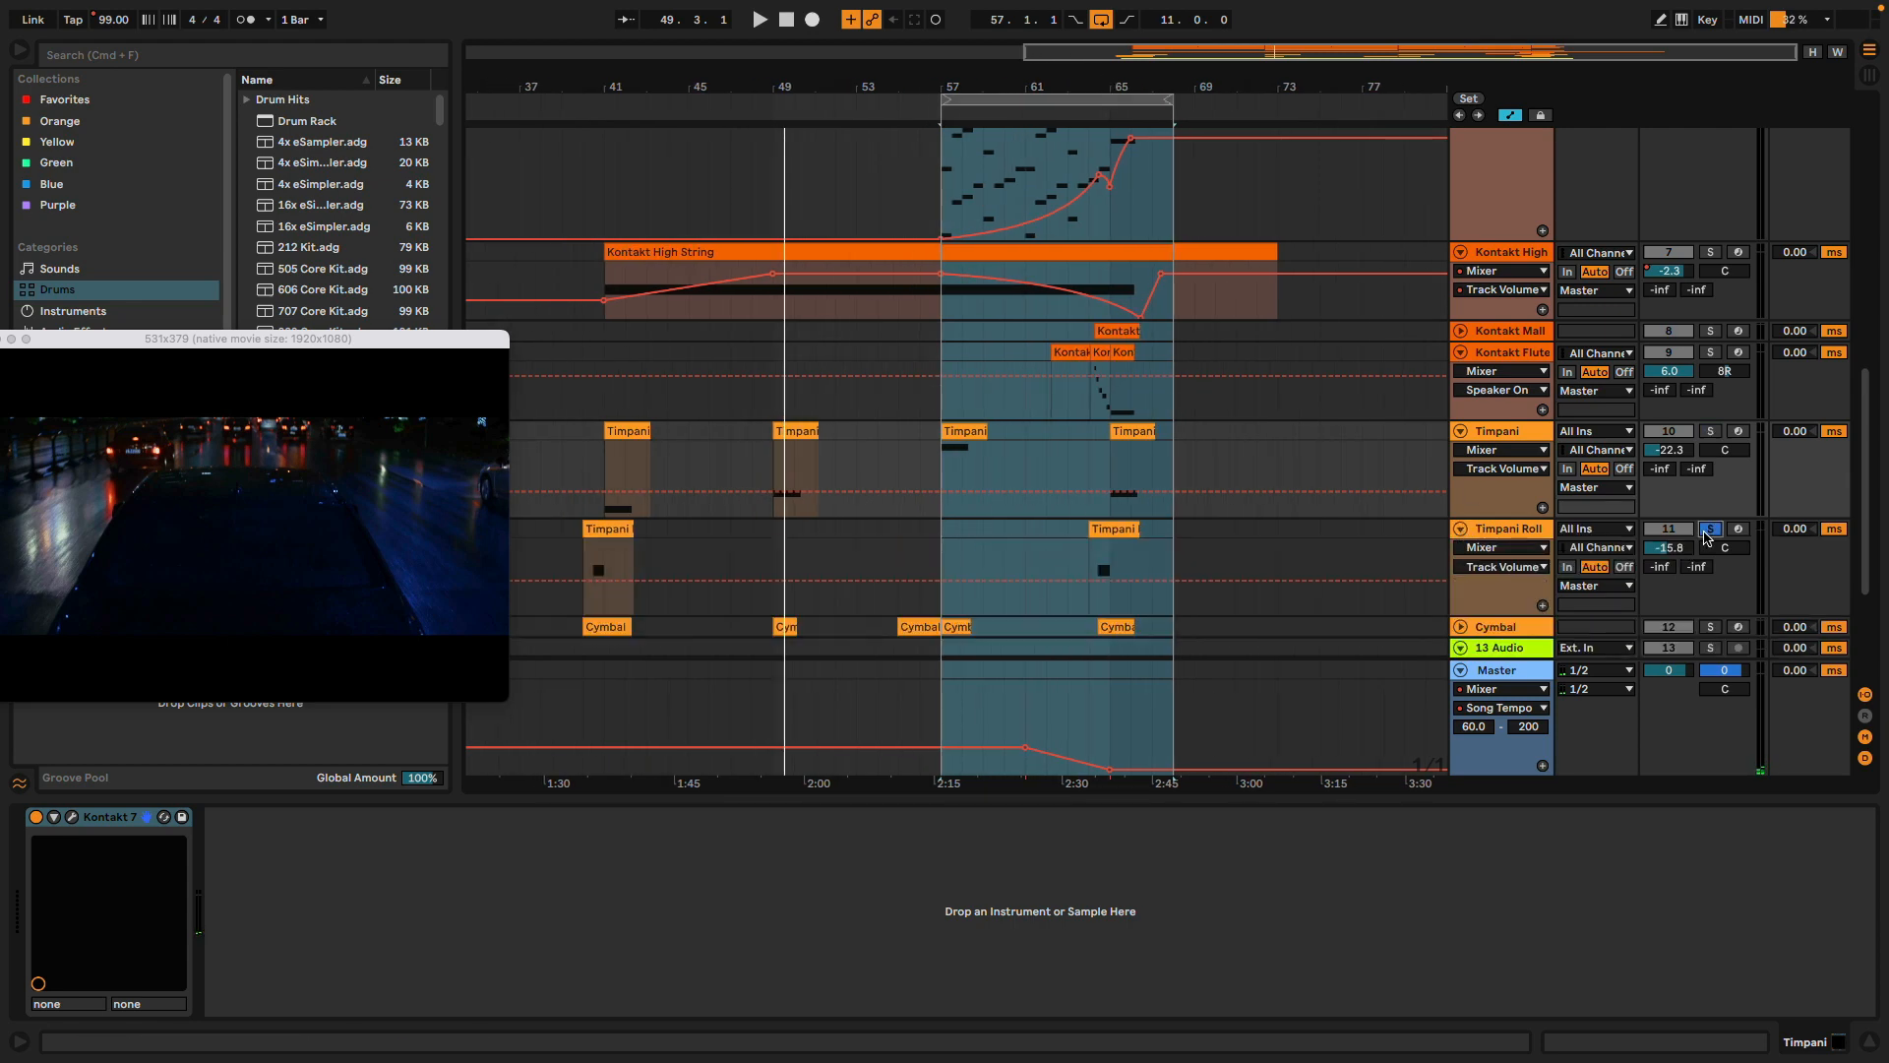
click(1497, 534)
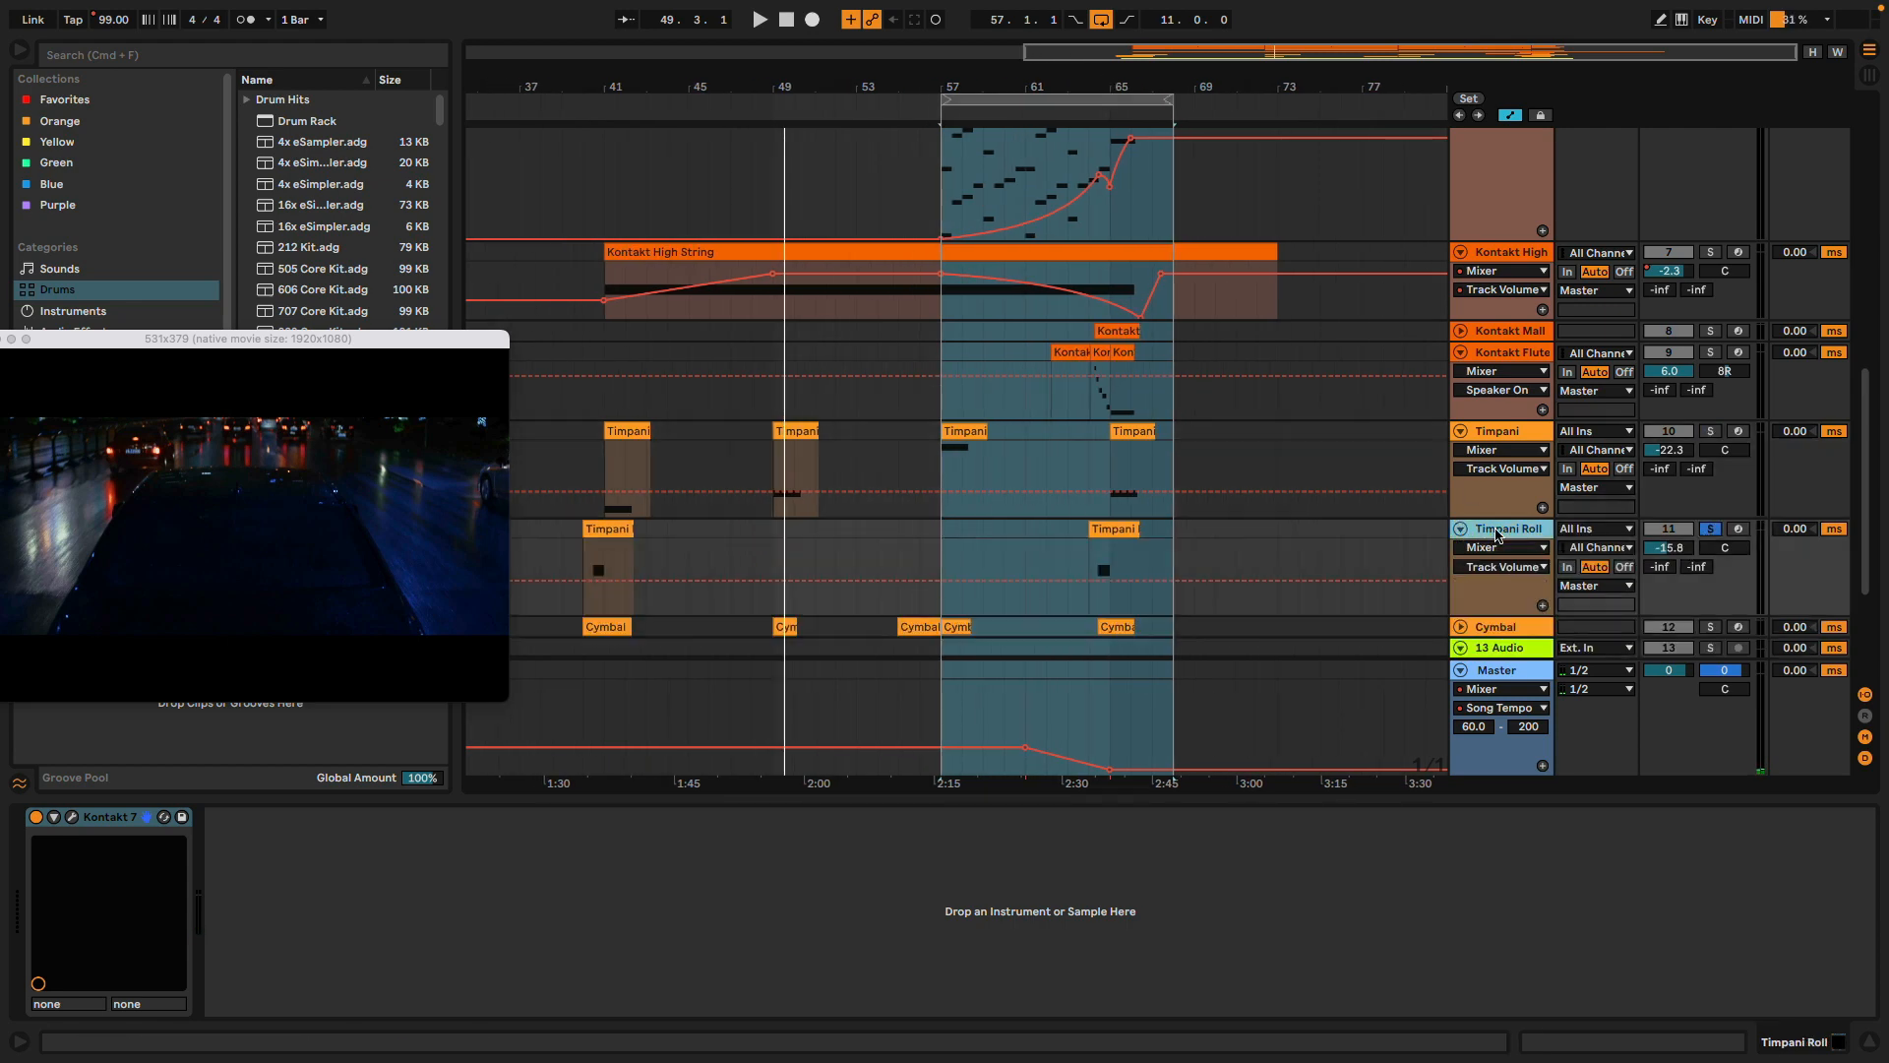
click(587, 108)
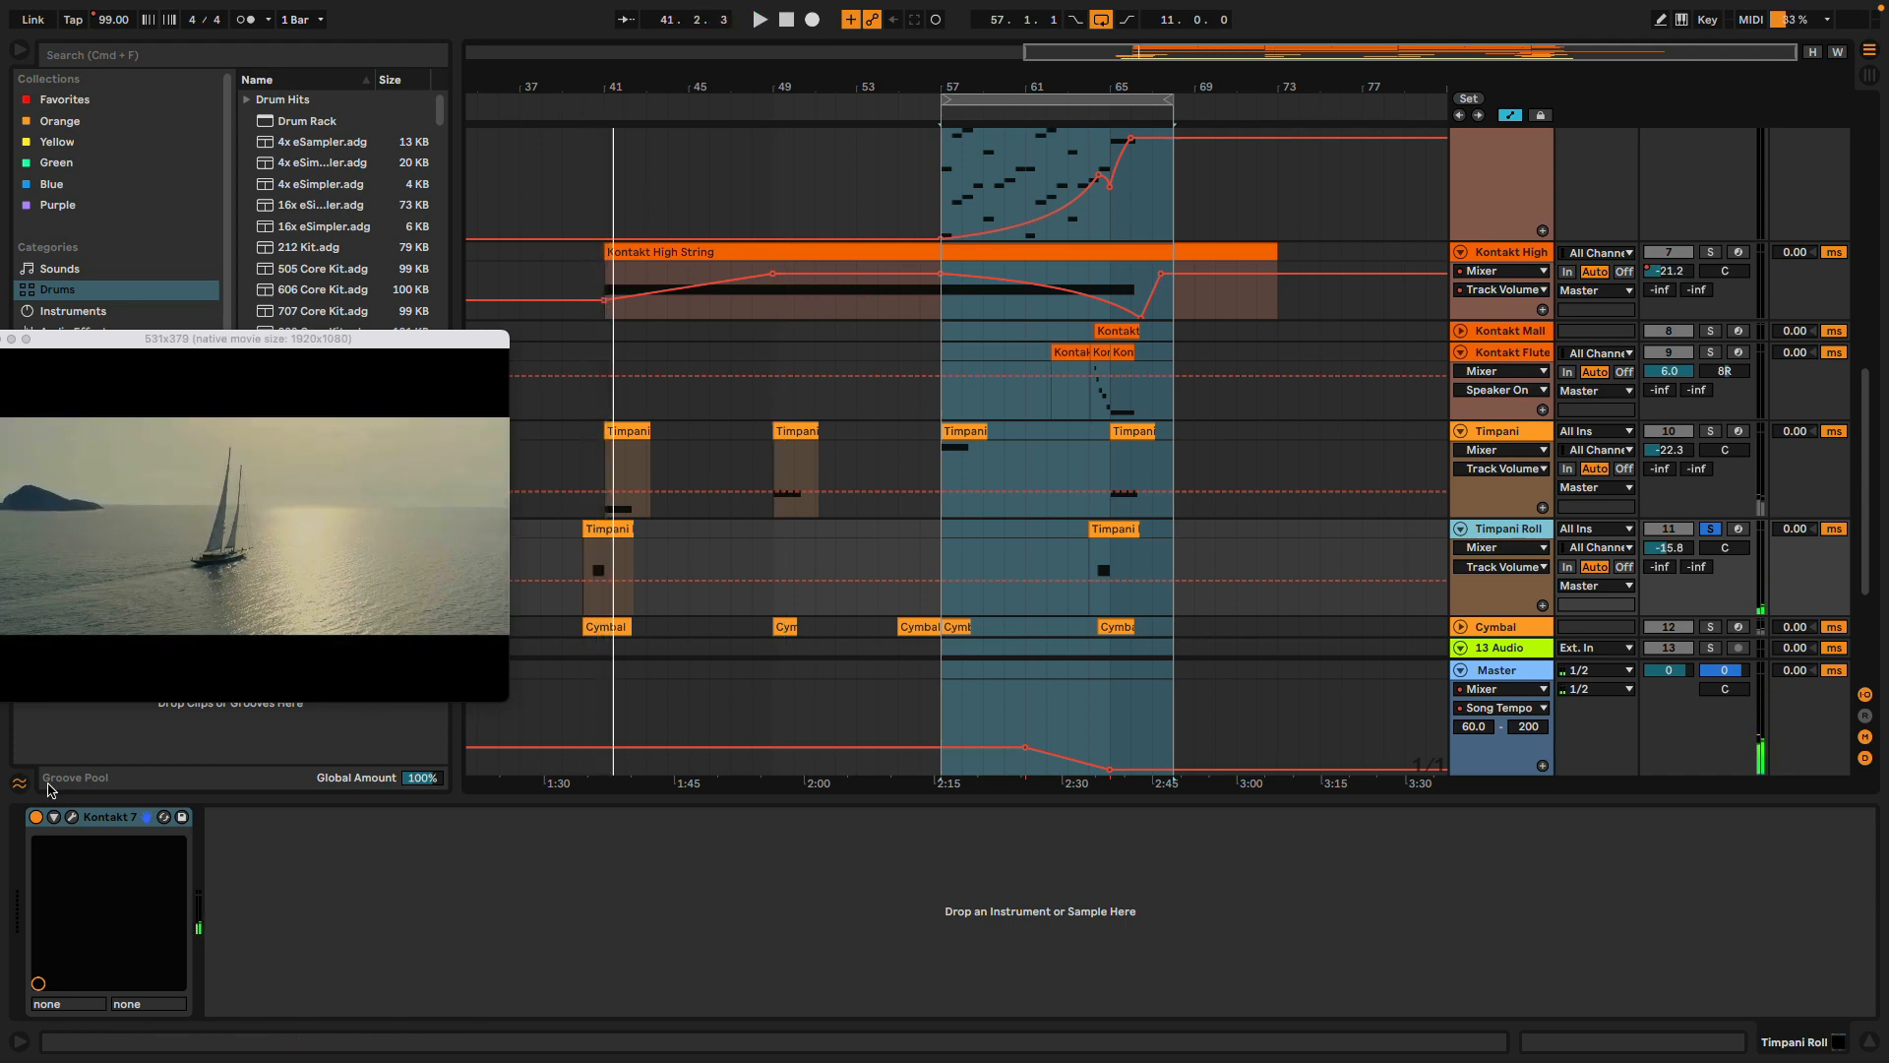
View the Timpani Rolls instrument in Kontakt, move its window clear of the clips, close it, and unsolo the track
click(70, 817)
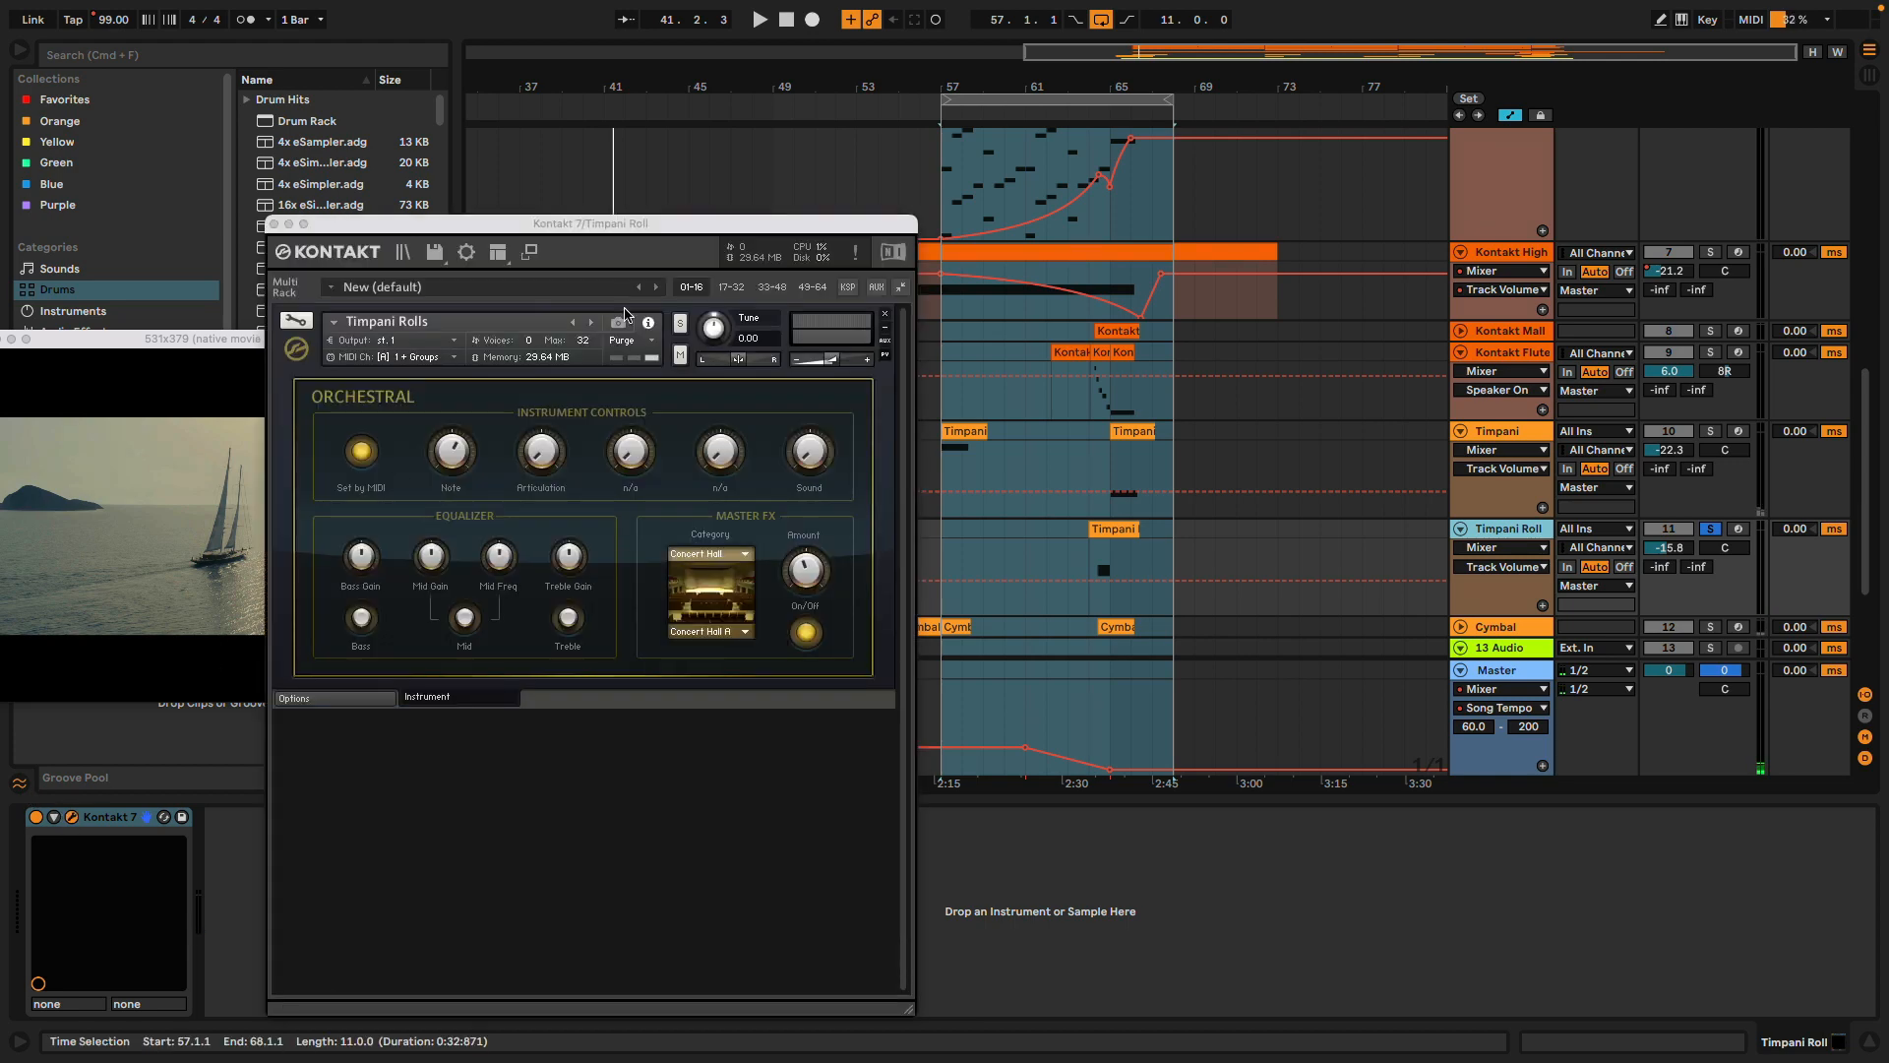
drag(644, 232, 1220, 143)
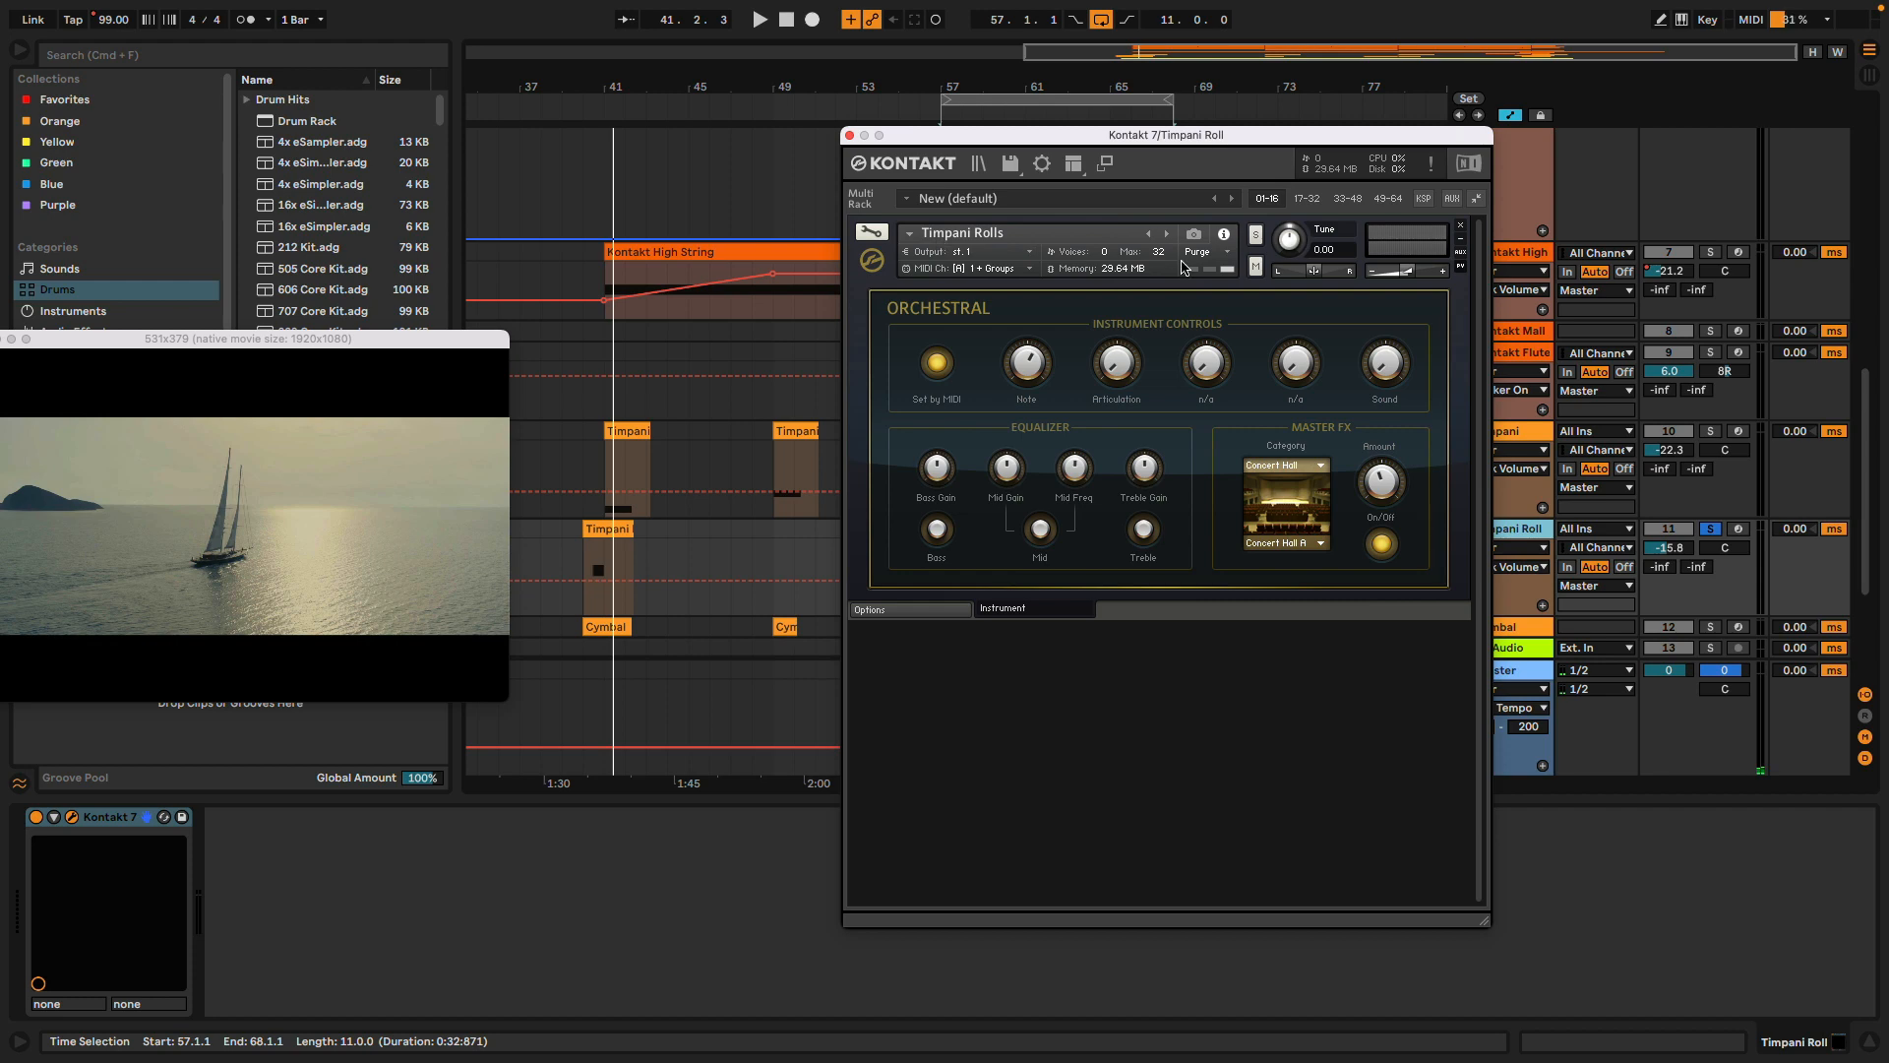
click(851, 136)
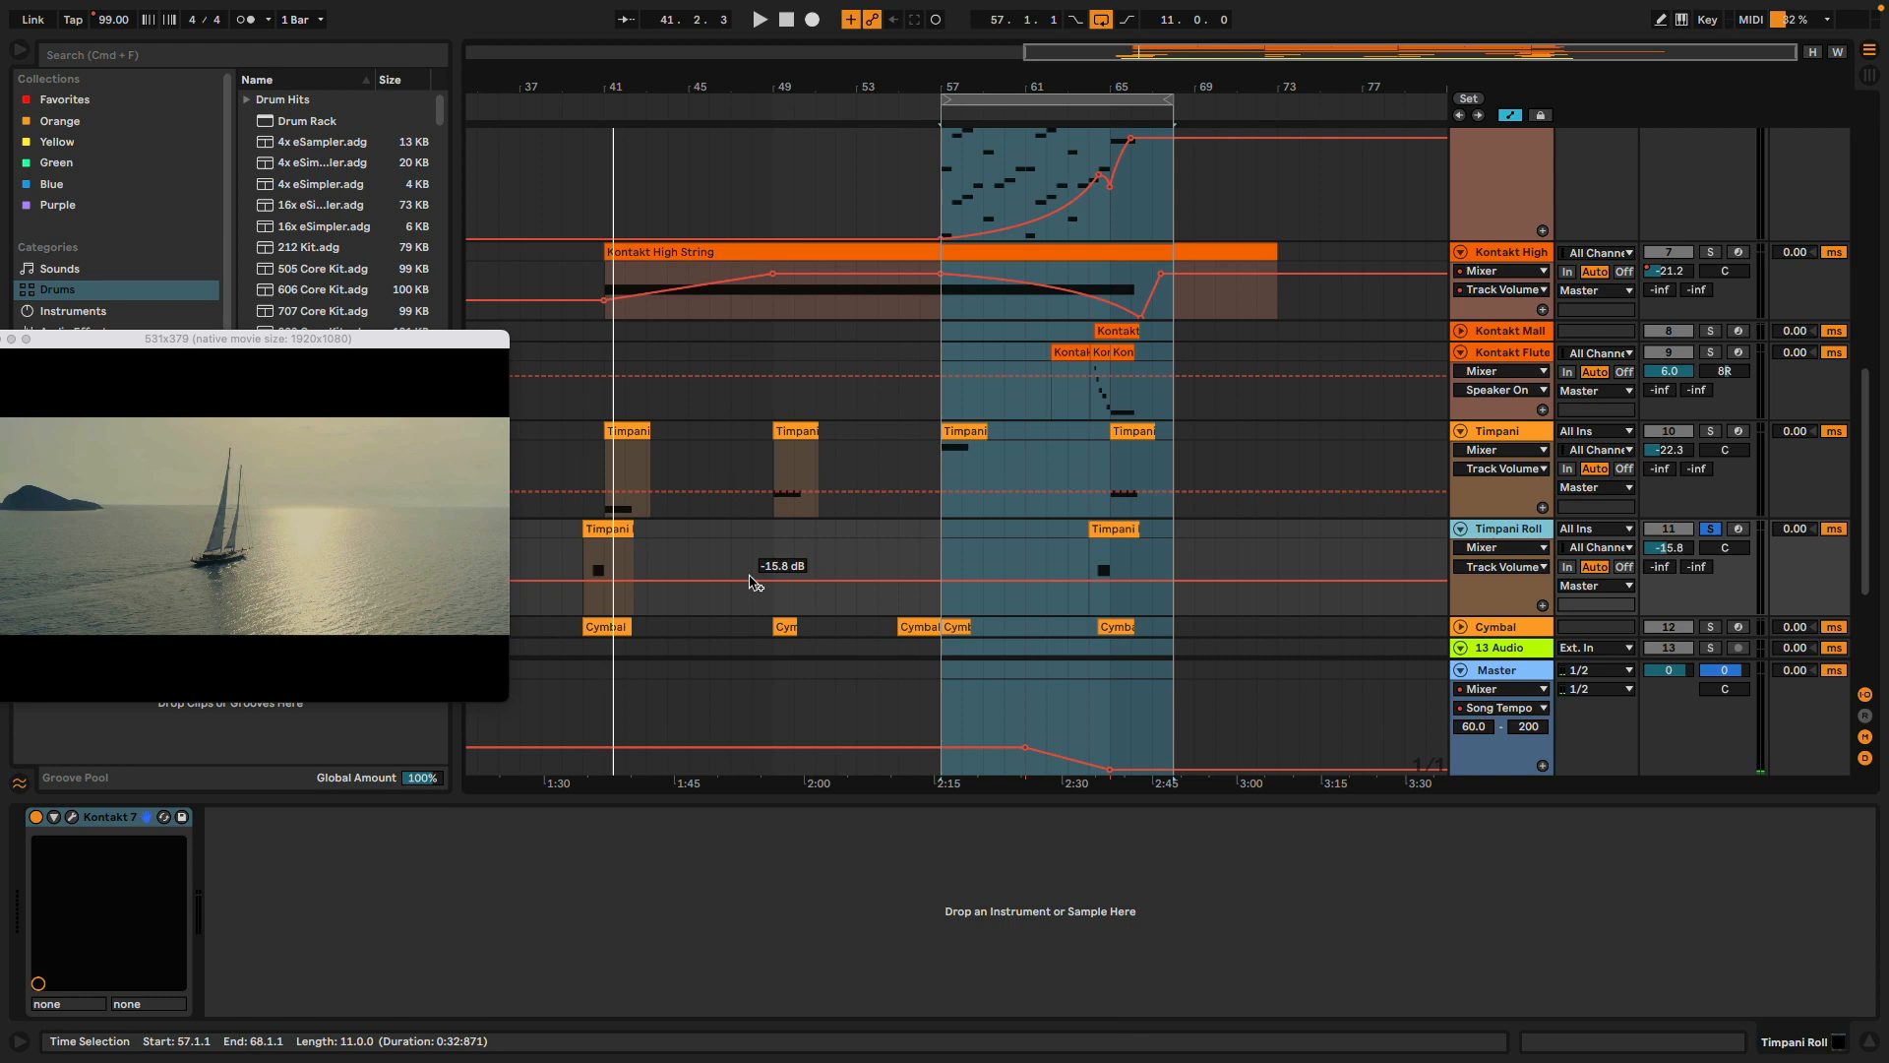
click(1710, 533)
Expand the Cymbal track, view its Cymbals instrument from Orchestral Percussion in Kontakt, and close the instrument window
scroll(1571, 591, down, 1)
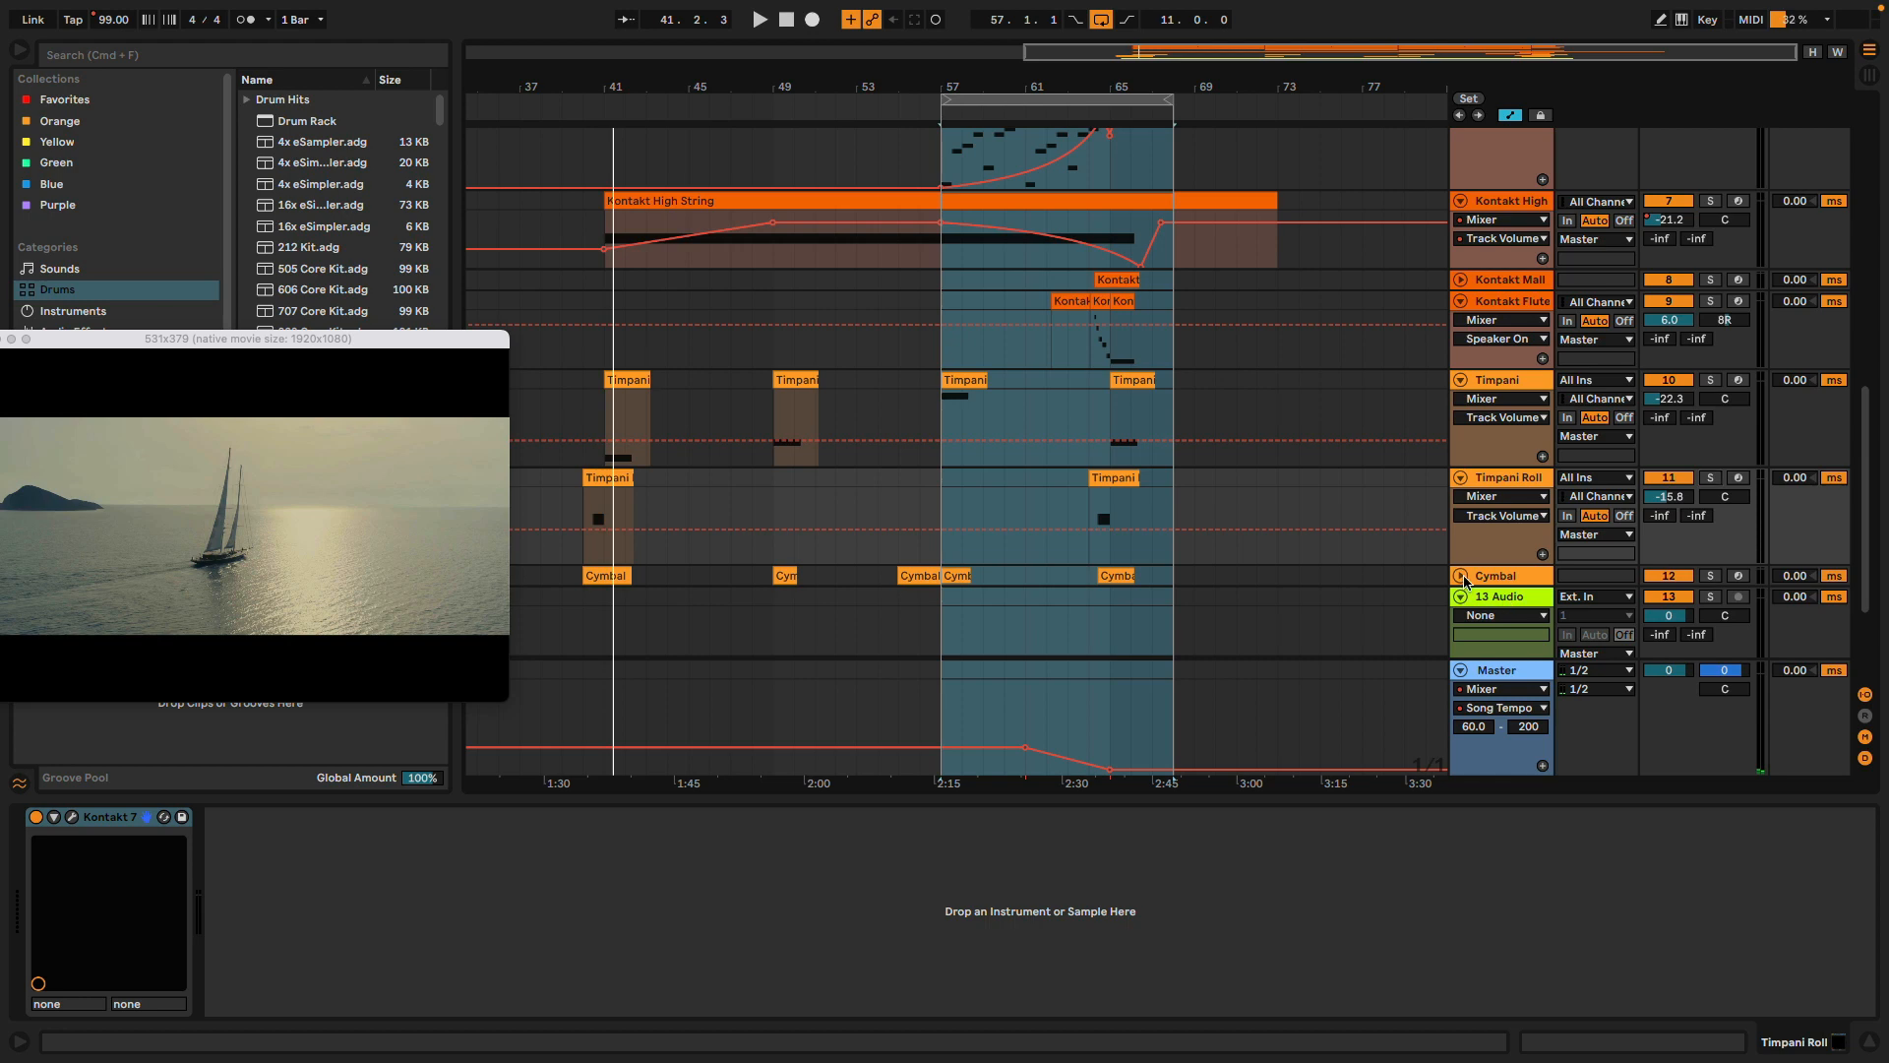
click(1462, 576)
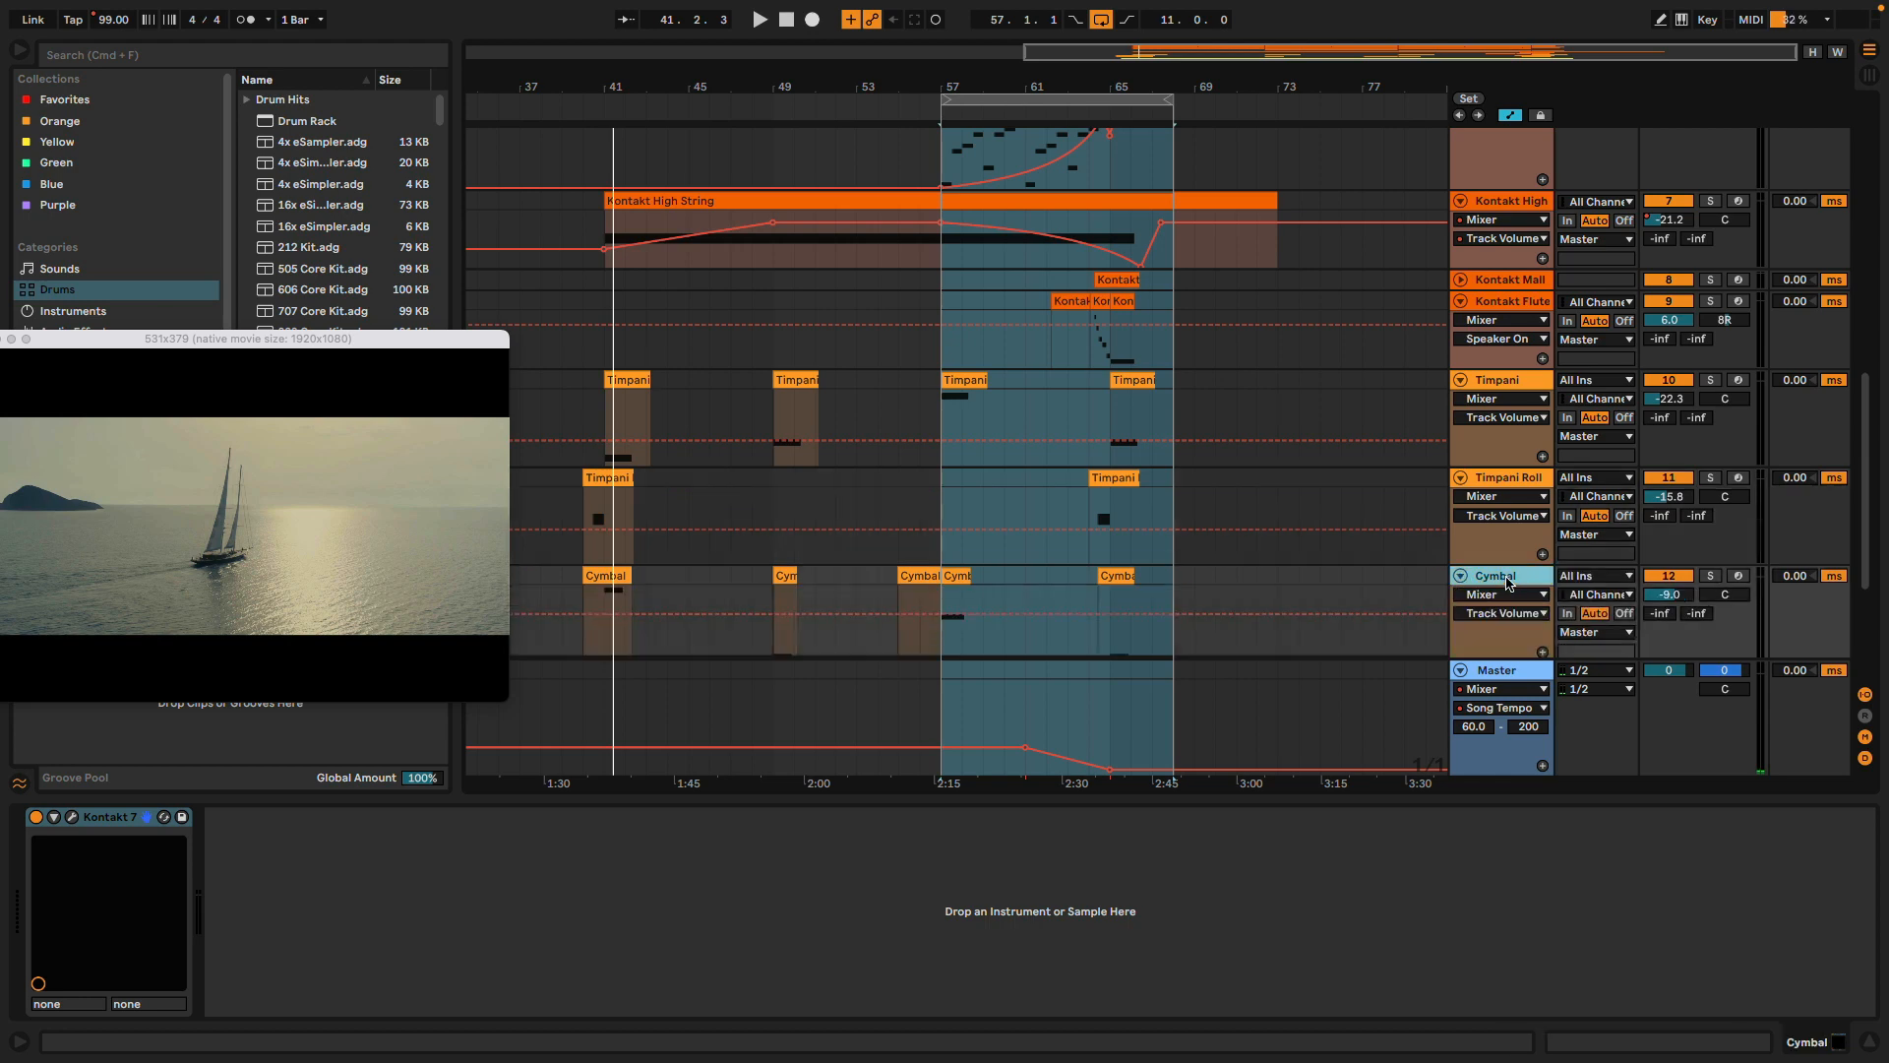
click(72, 817)
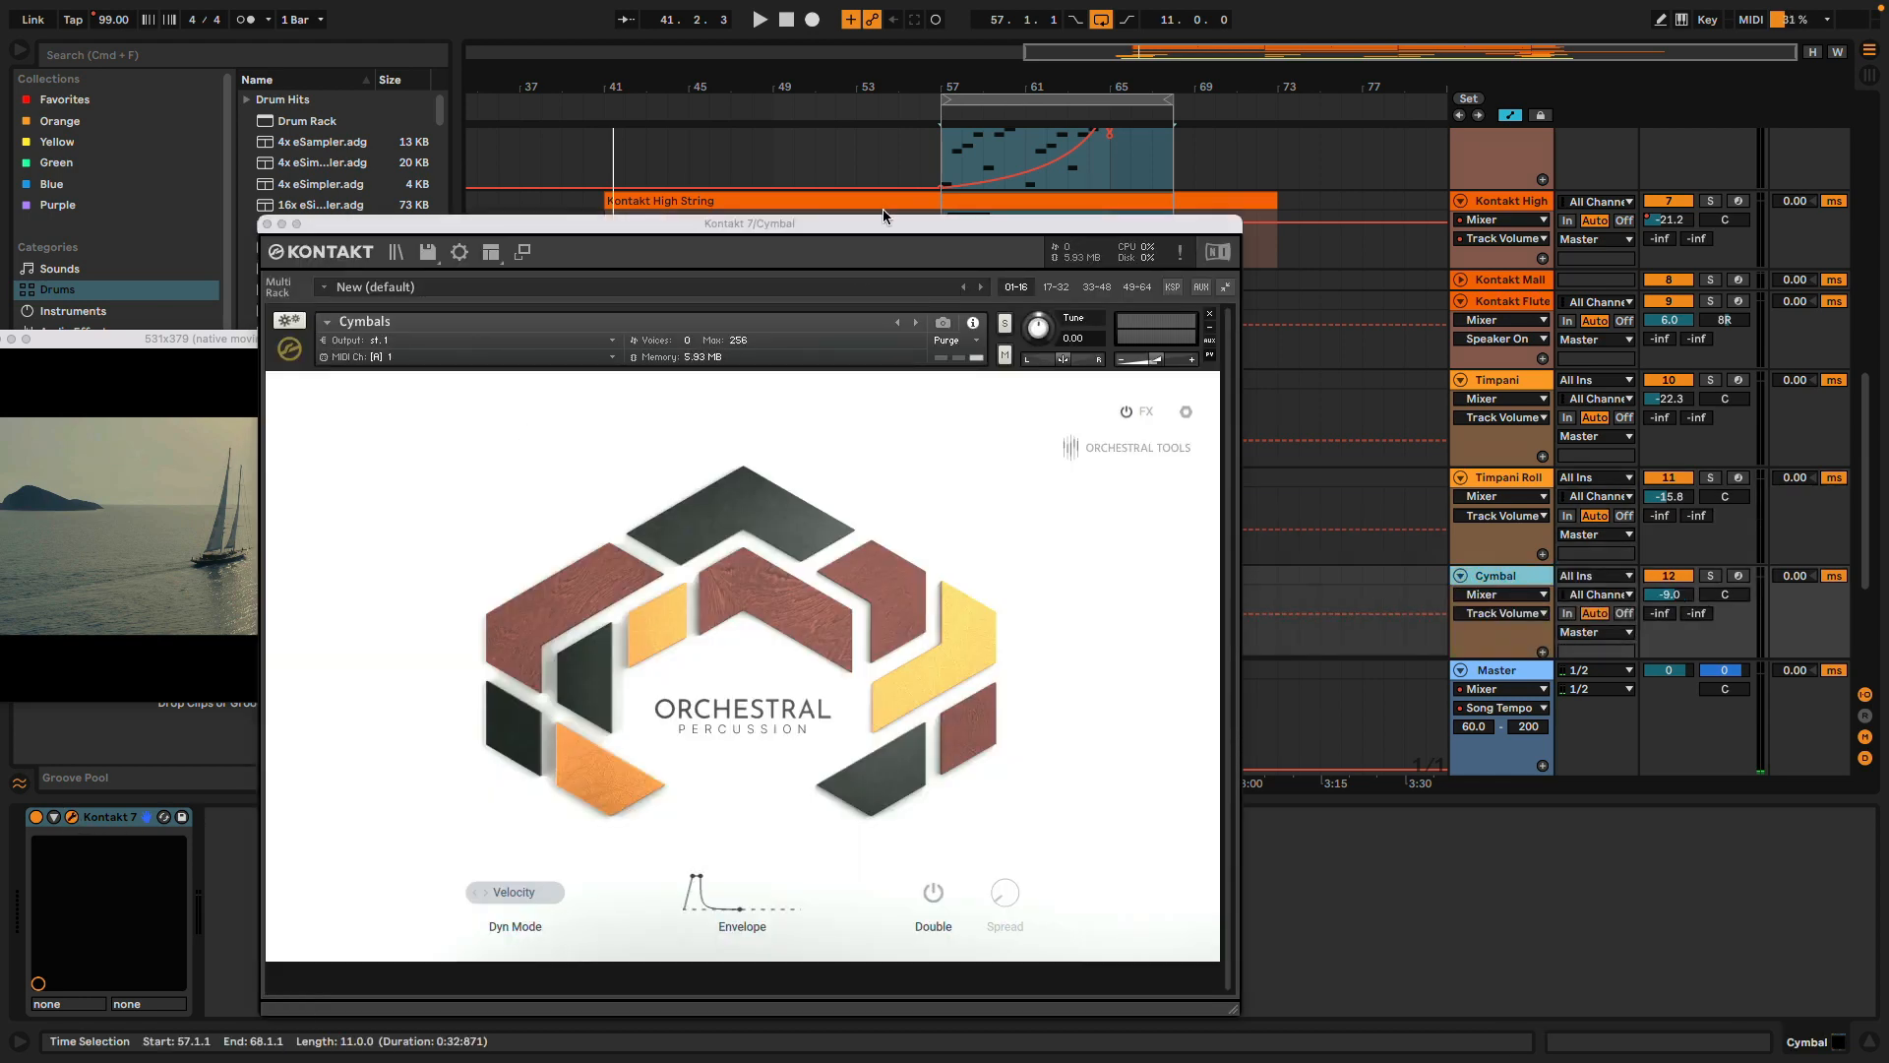
drag(879, 233, 1365, 133)
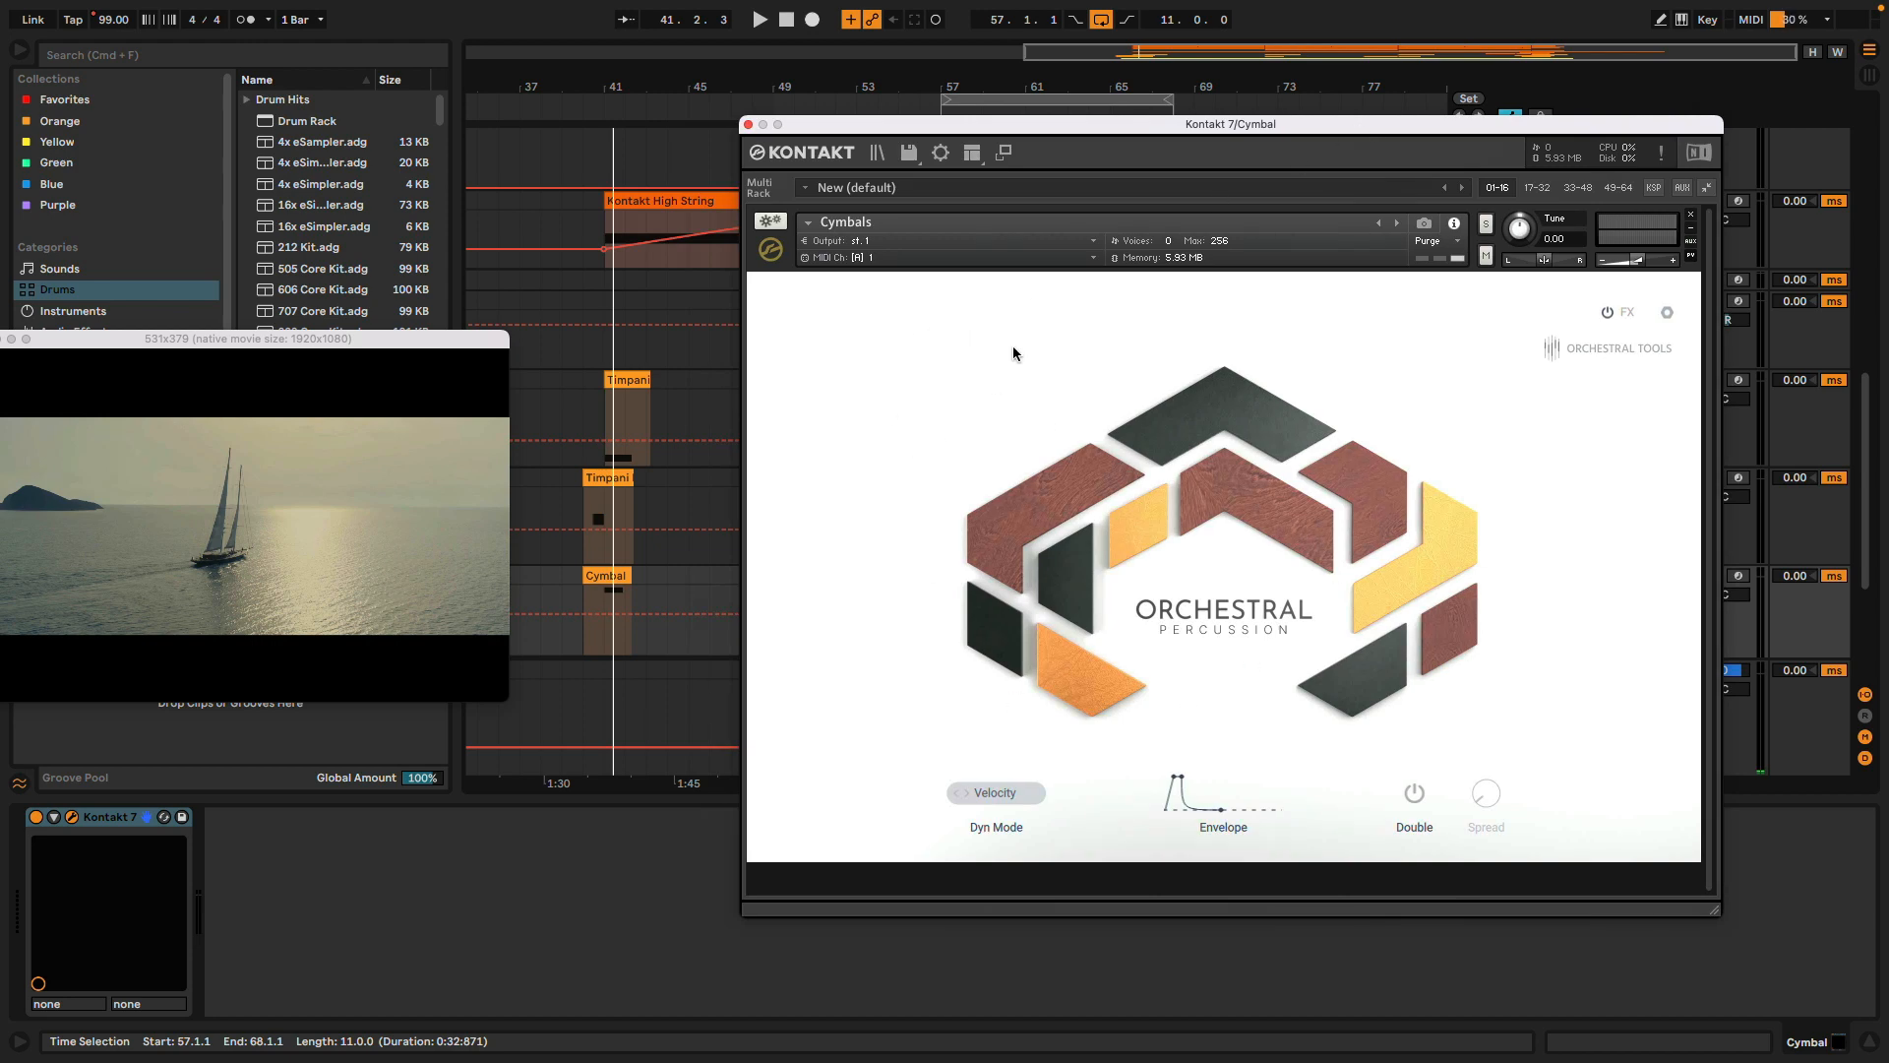
click(750, 126)
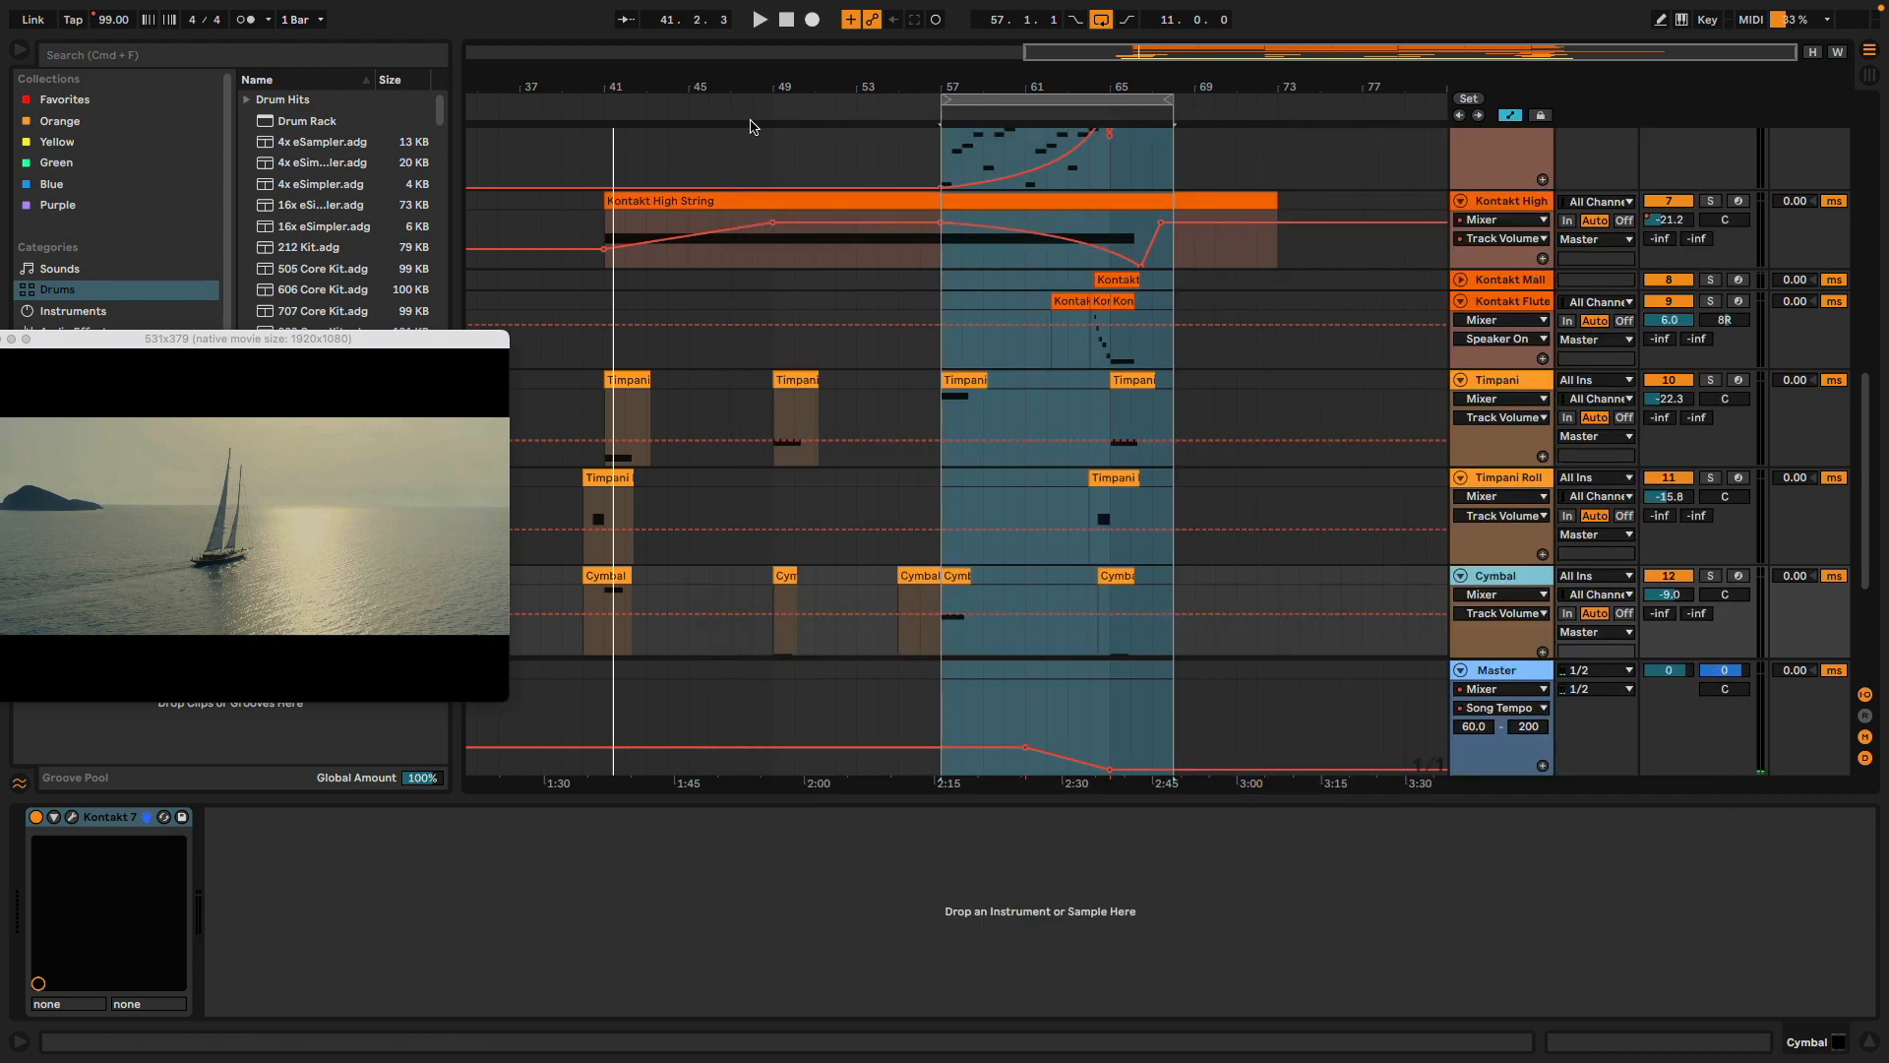
Fit the full arrangement length in view and collapse all the instrument tracks
key(super+t)
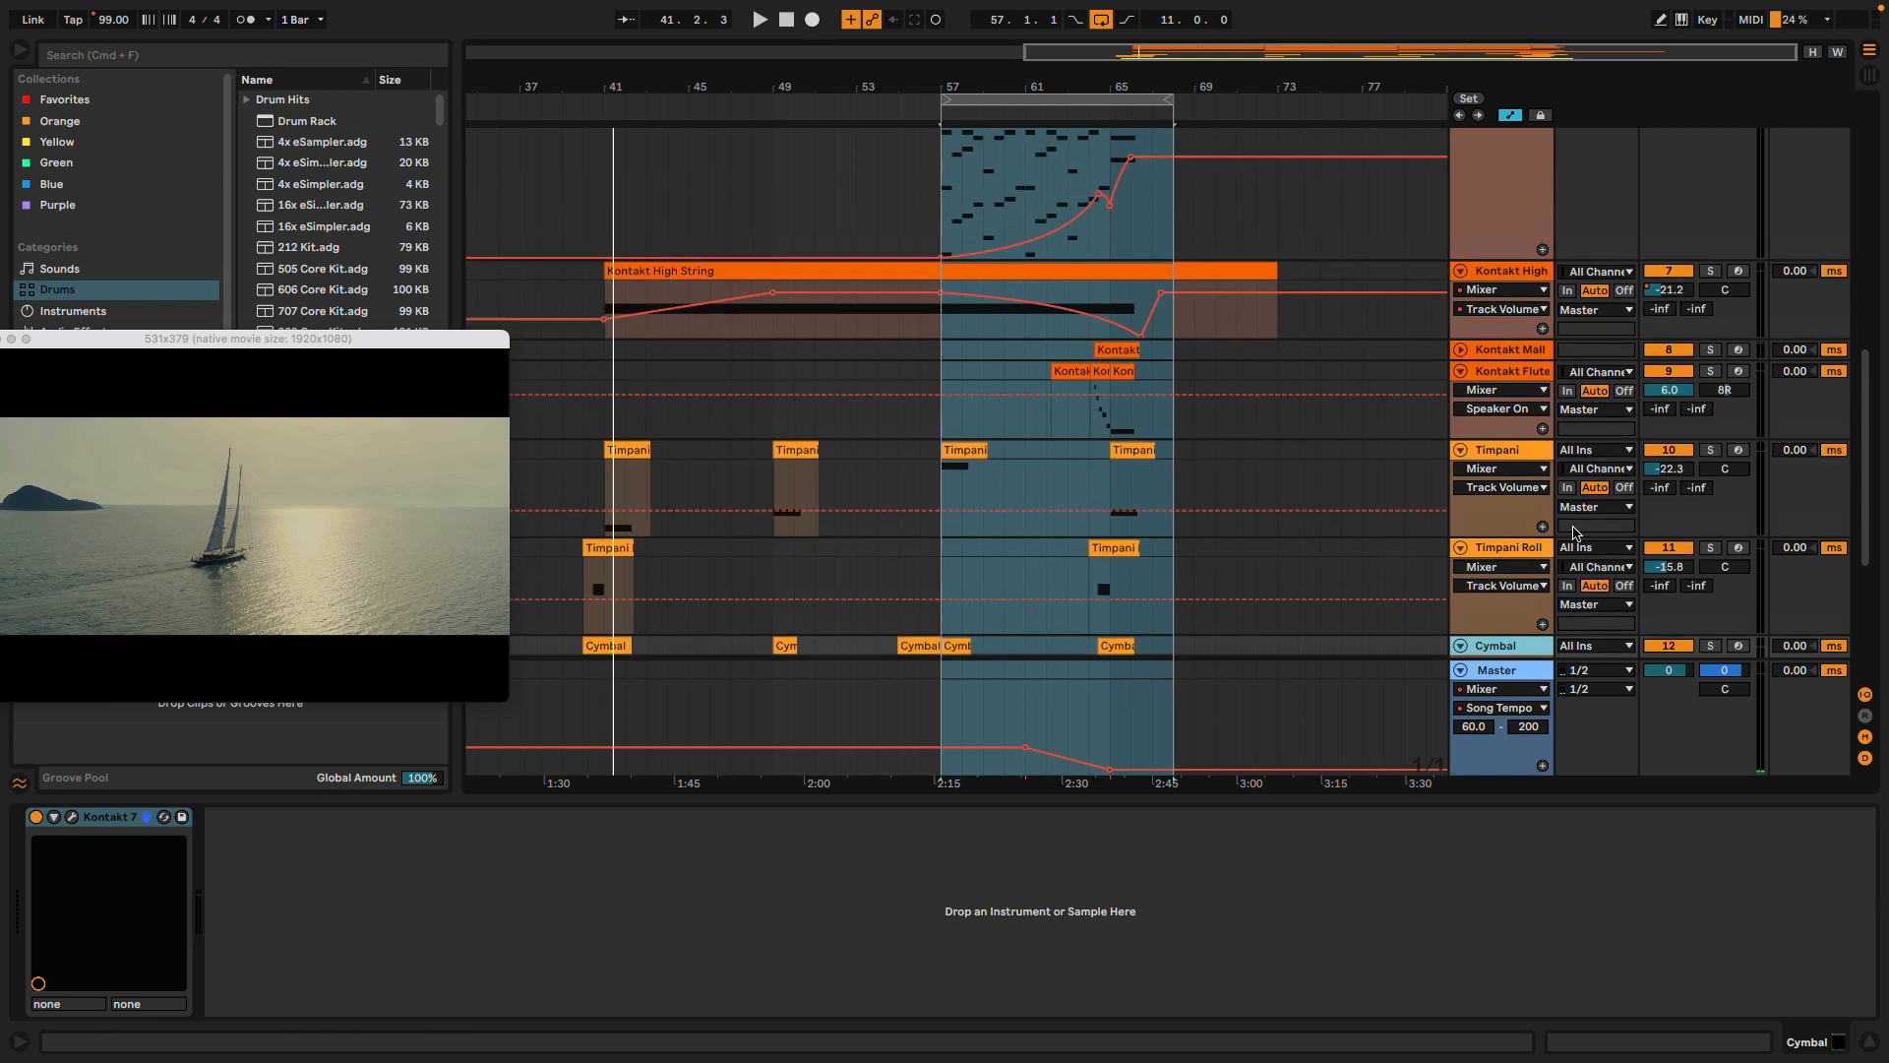
scroll(1573, 533, down, 5)
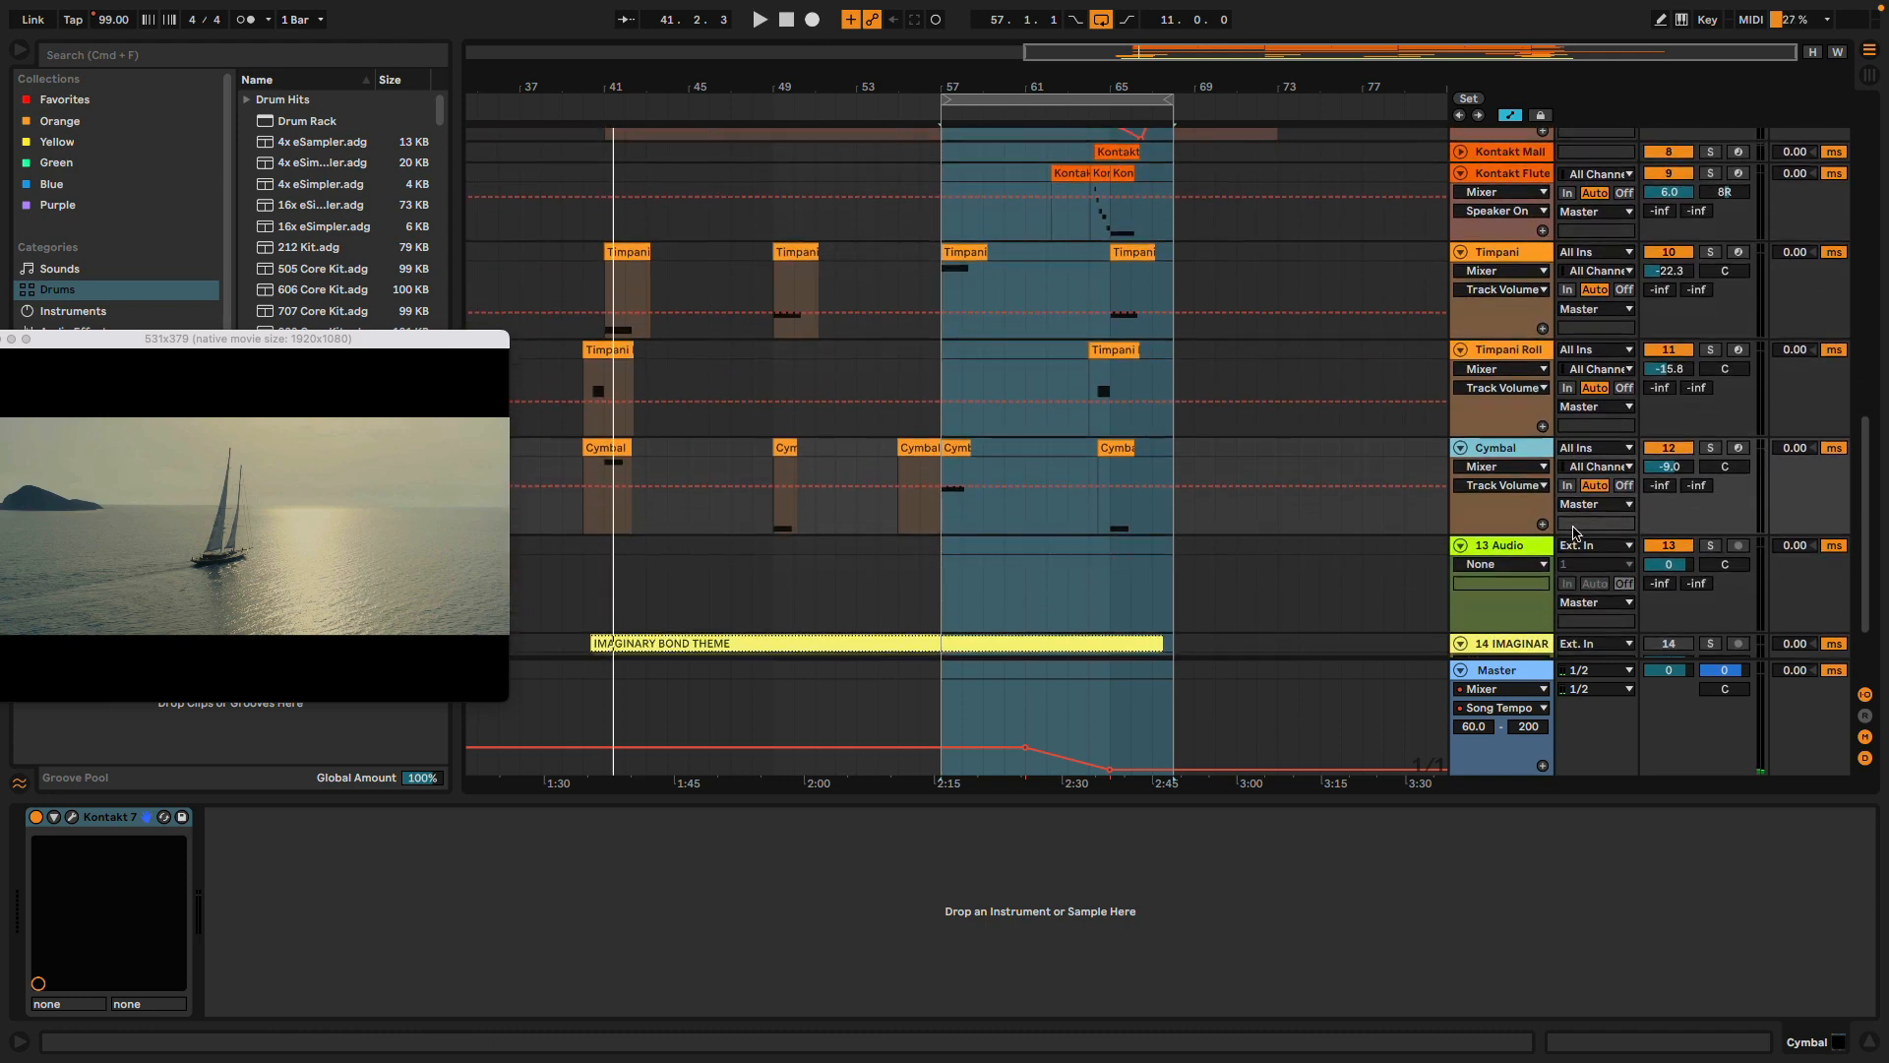
scroll(1572, 533, up, 1)
scroll(1573, 534, up, 5)
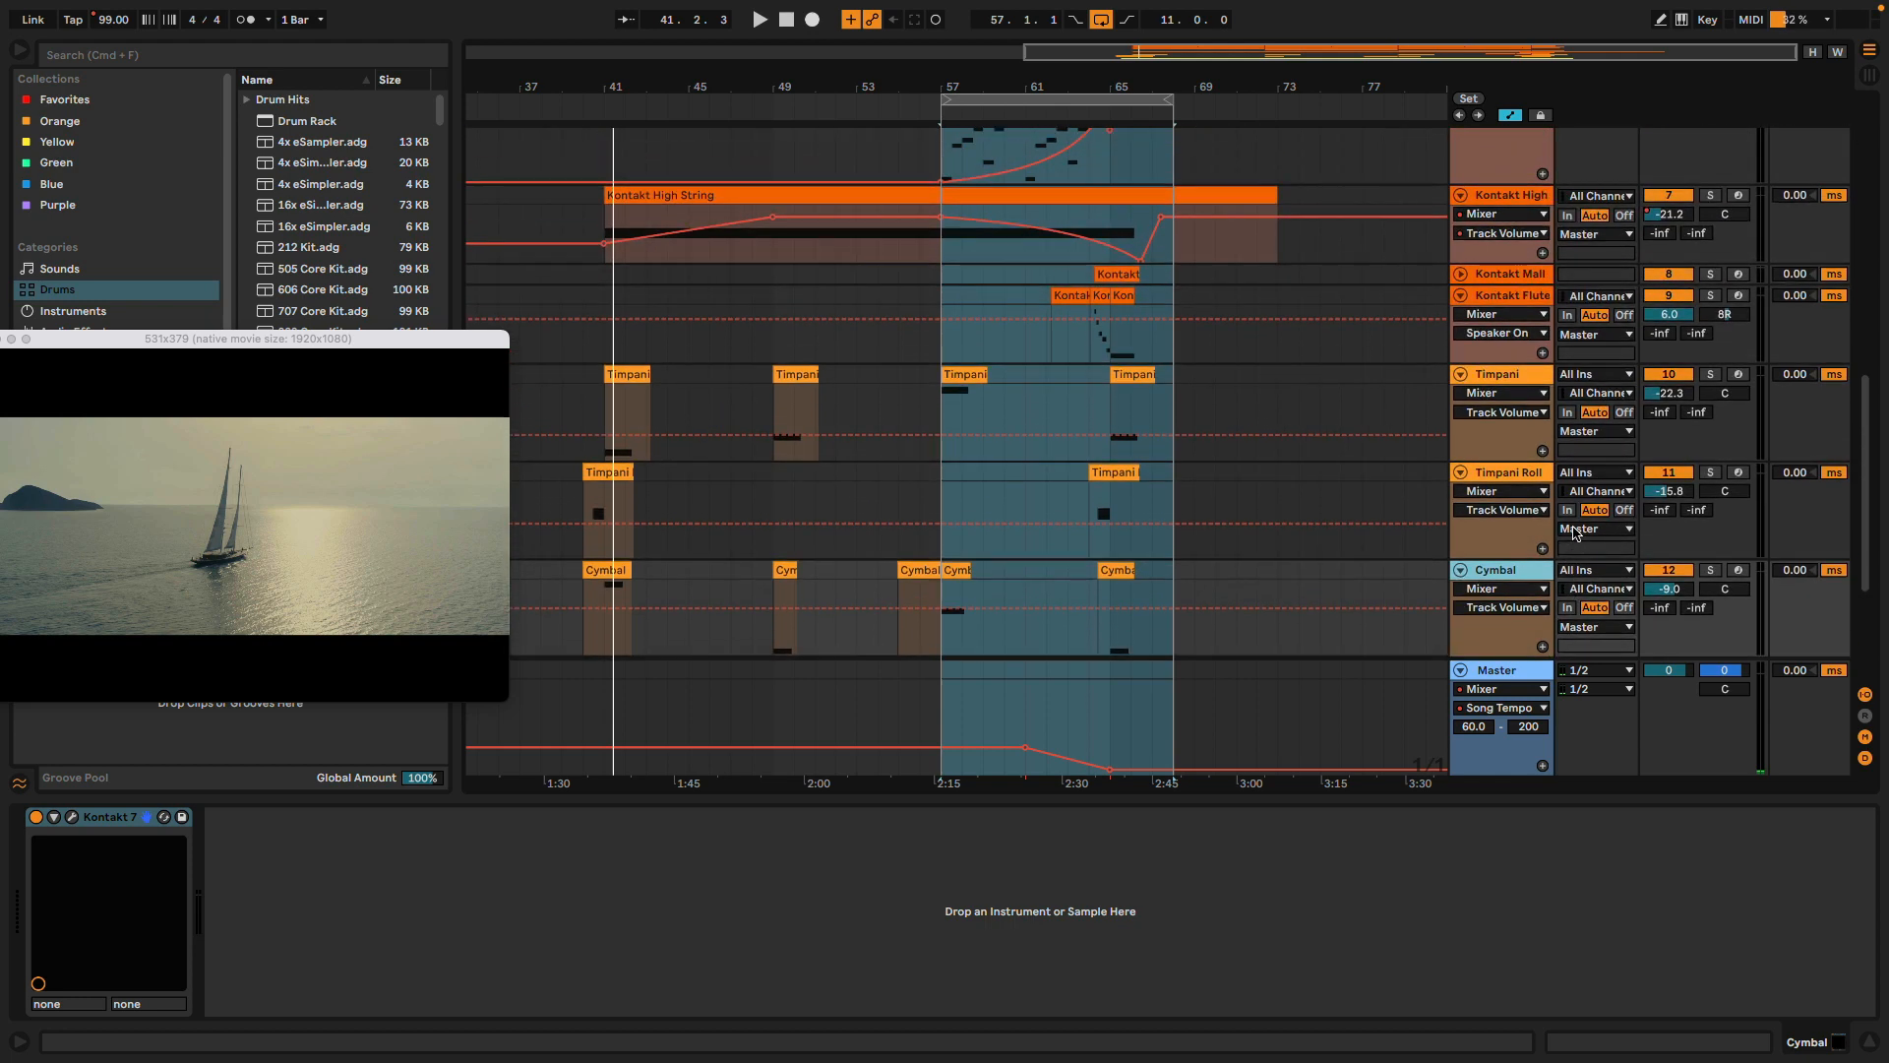
scroll(1574, 532, up, 10)
click(1193, 400)
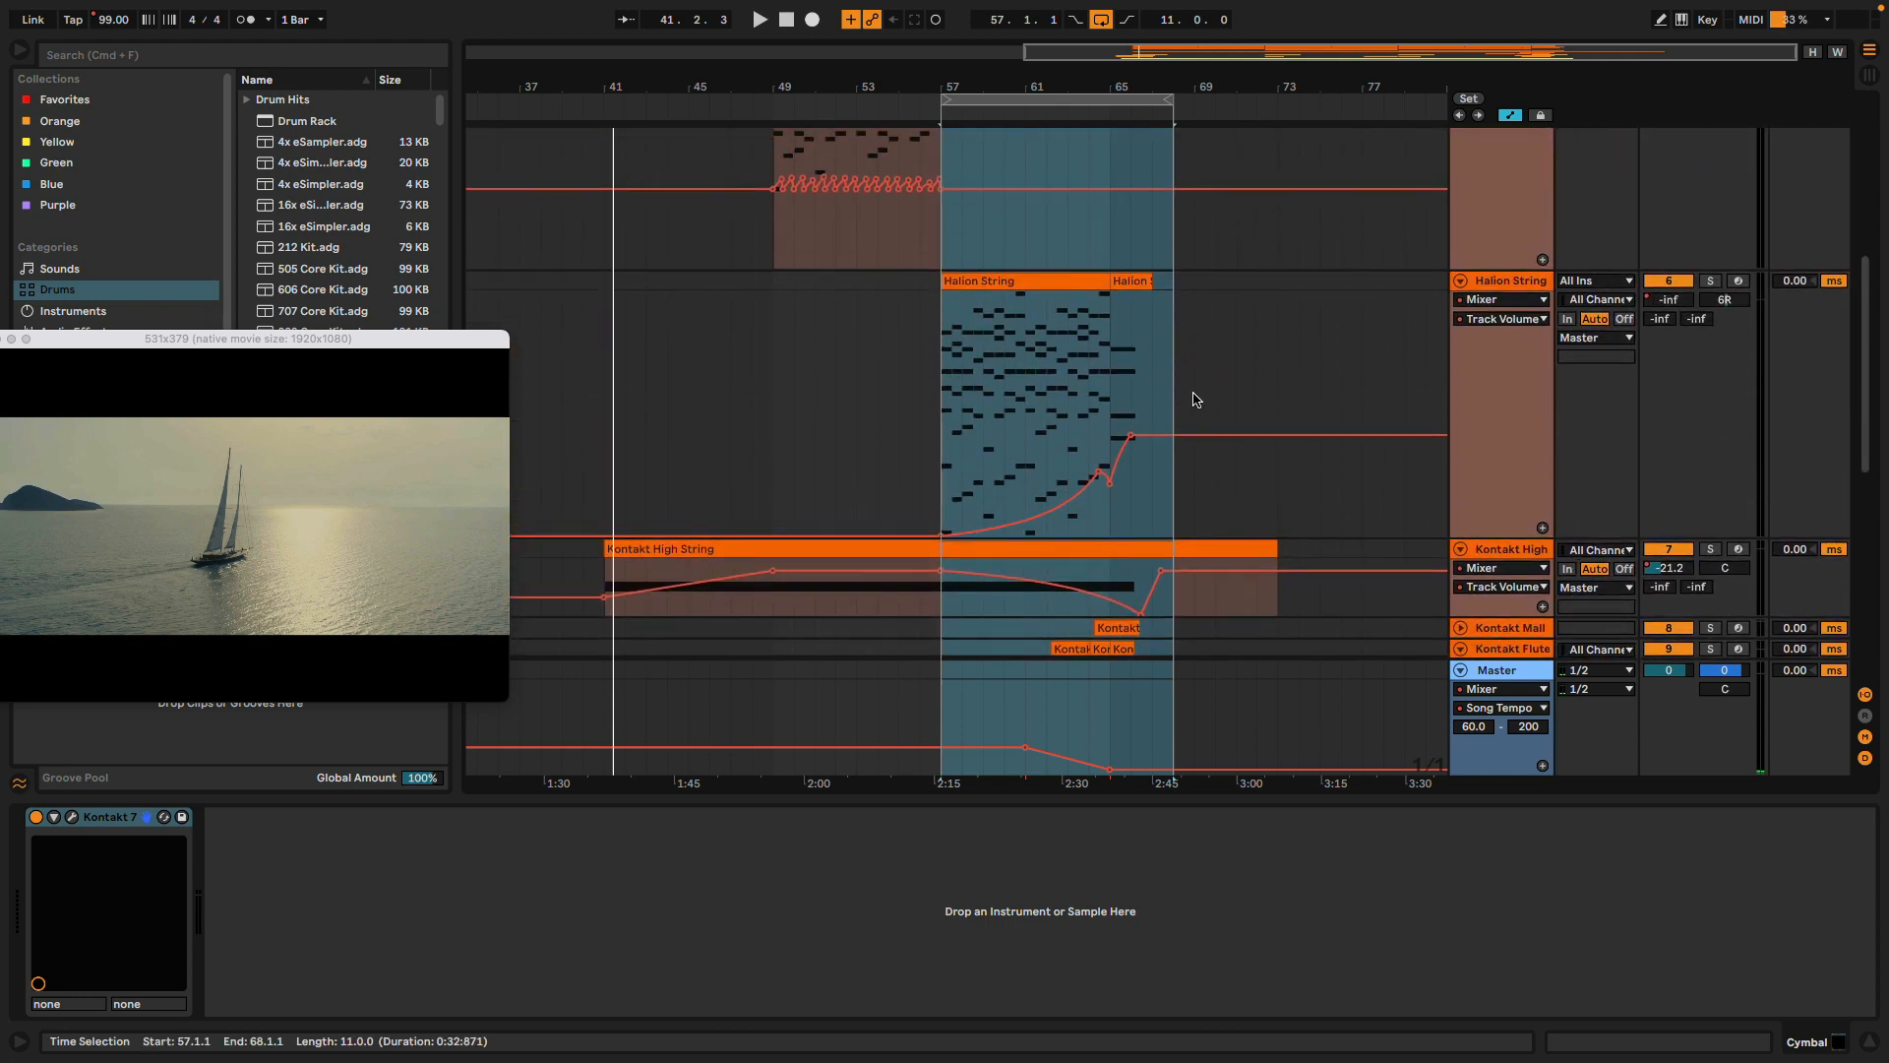
key(w)
scroll(1193, 401, down, 9)
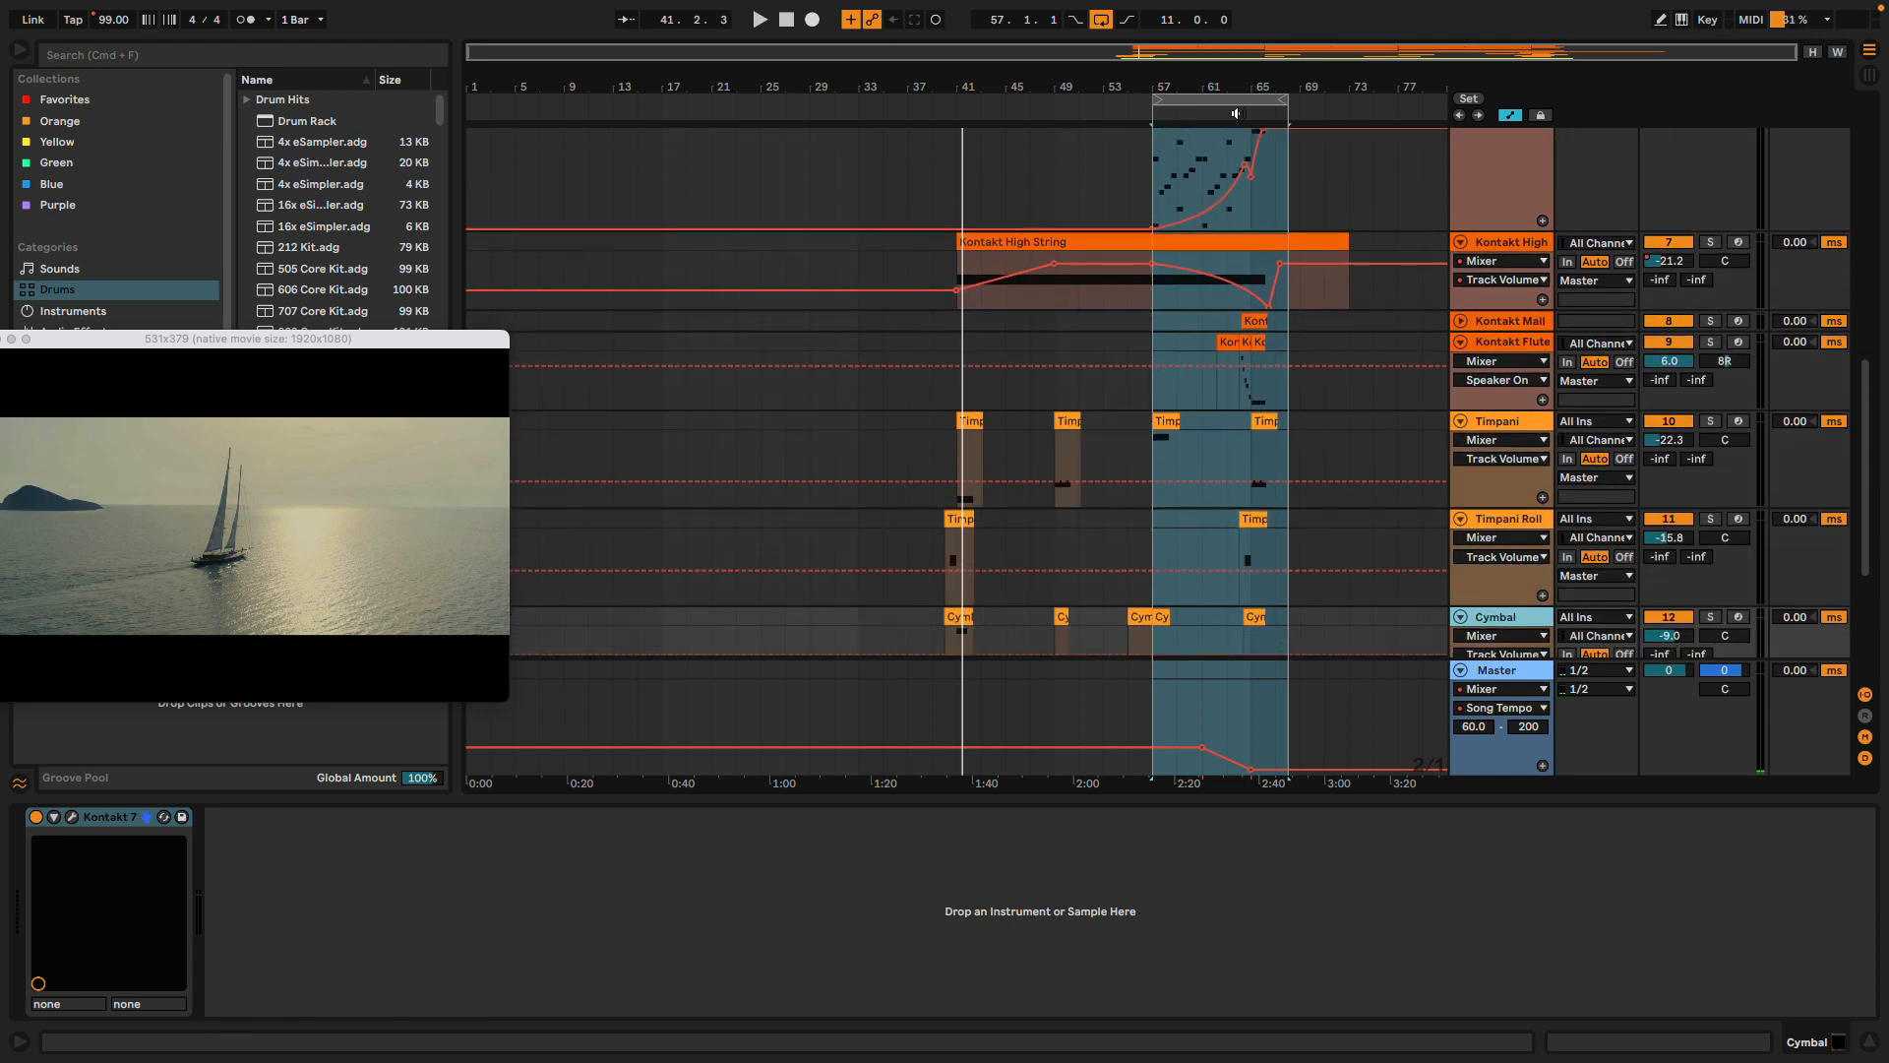
scroll(1528, 213, up, 12)
scroll(1528, 213, up, 7)
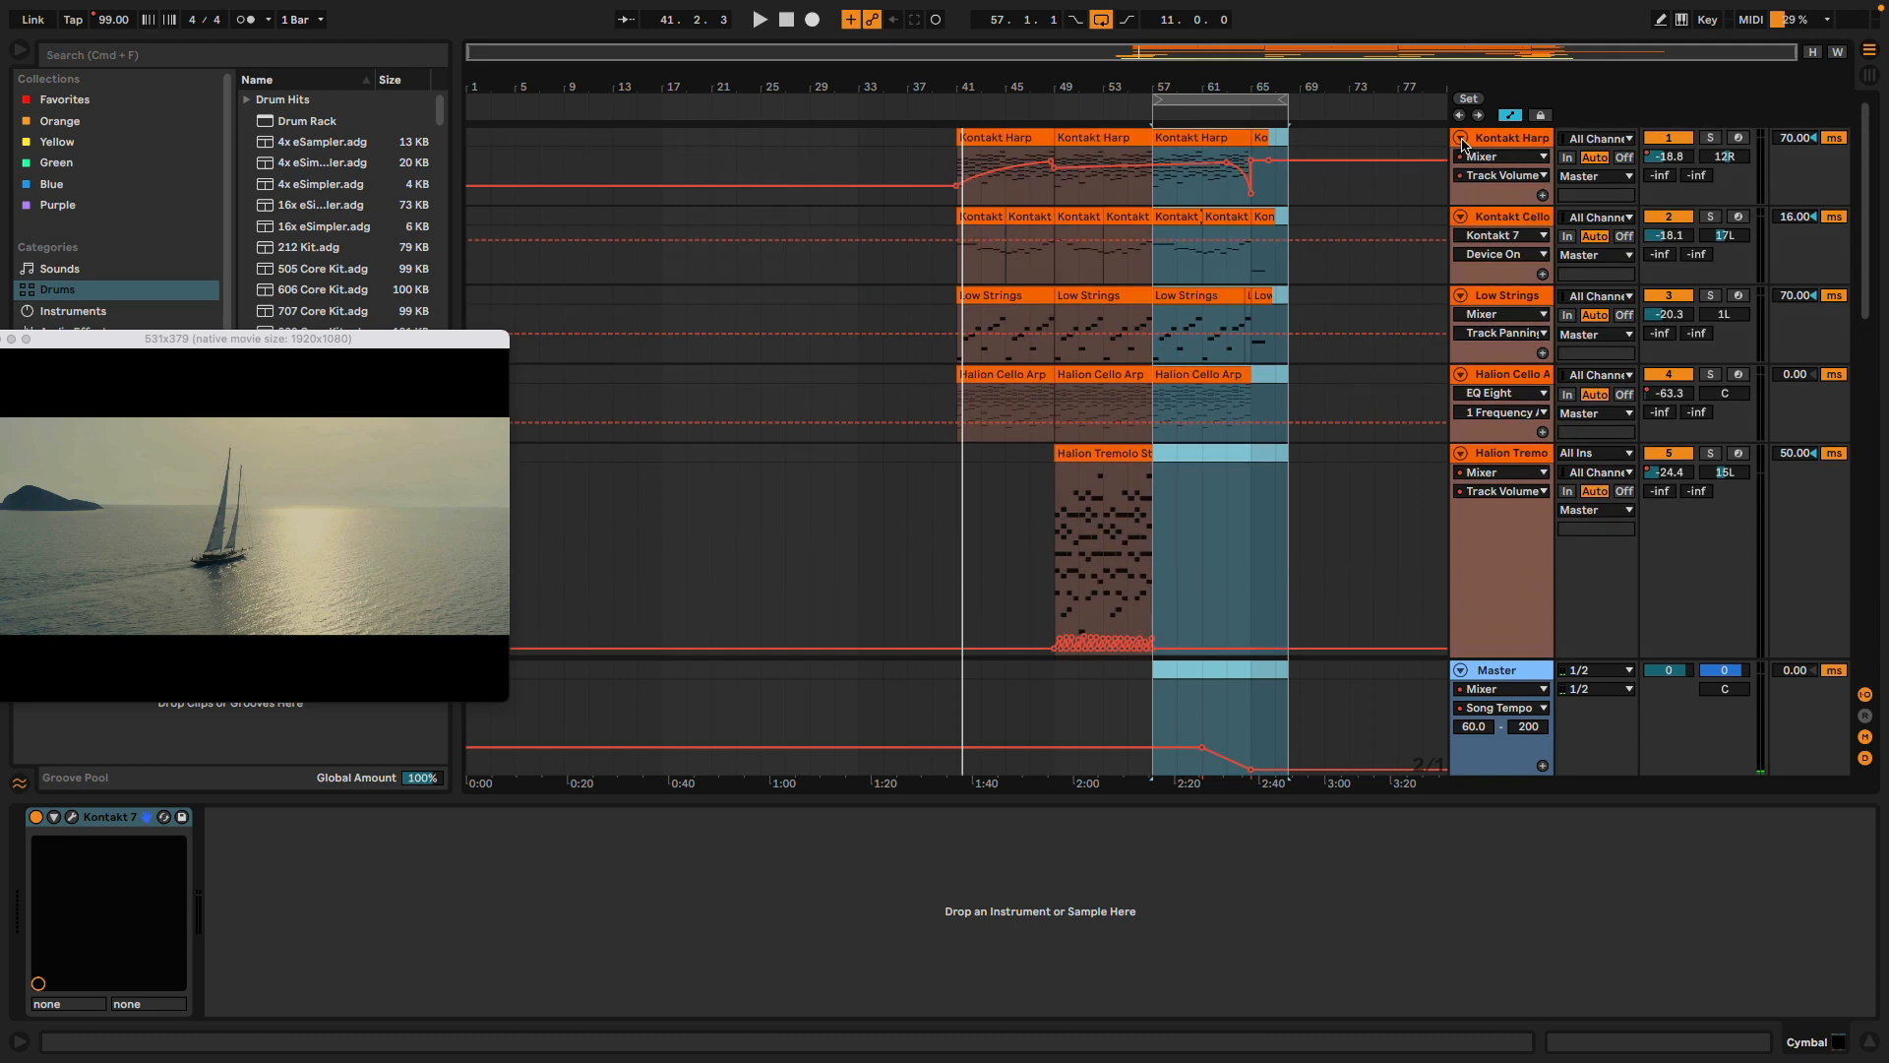
alt+click(1461, 139)
Play the full arrangement from bar 57 to about bar 66 while expanding the Kontakt Flute and Halion Strings tracks
key(space)
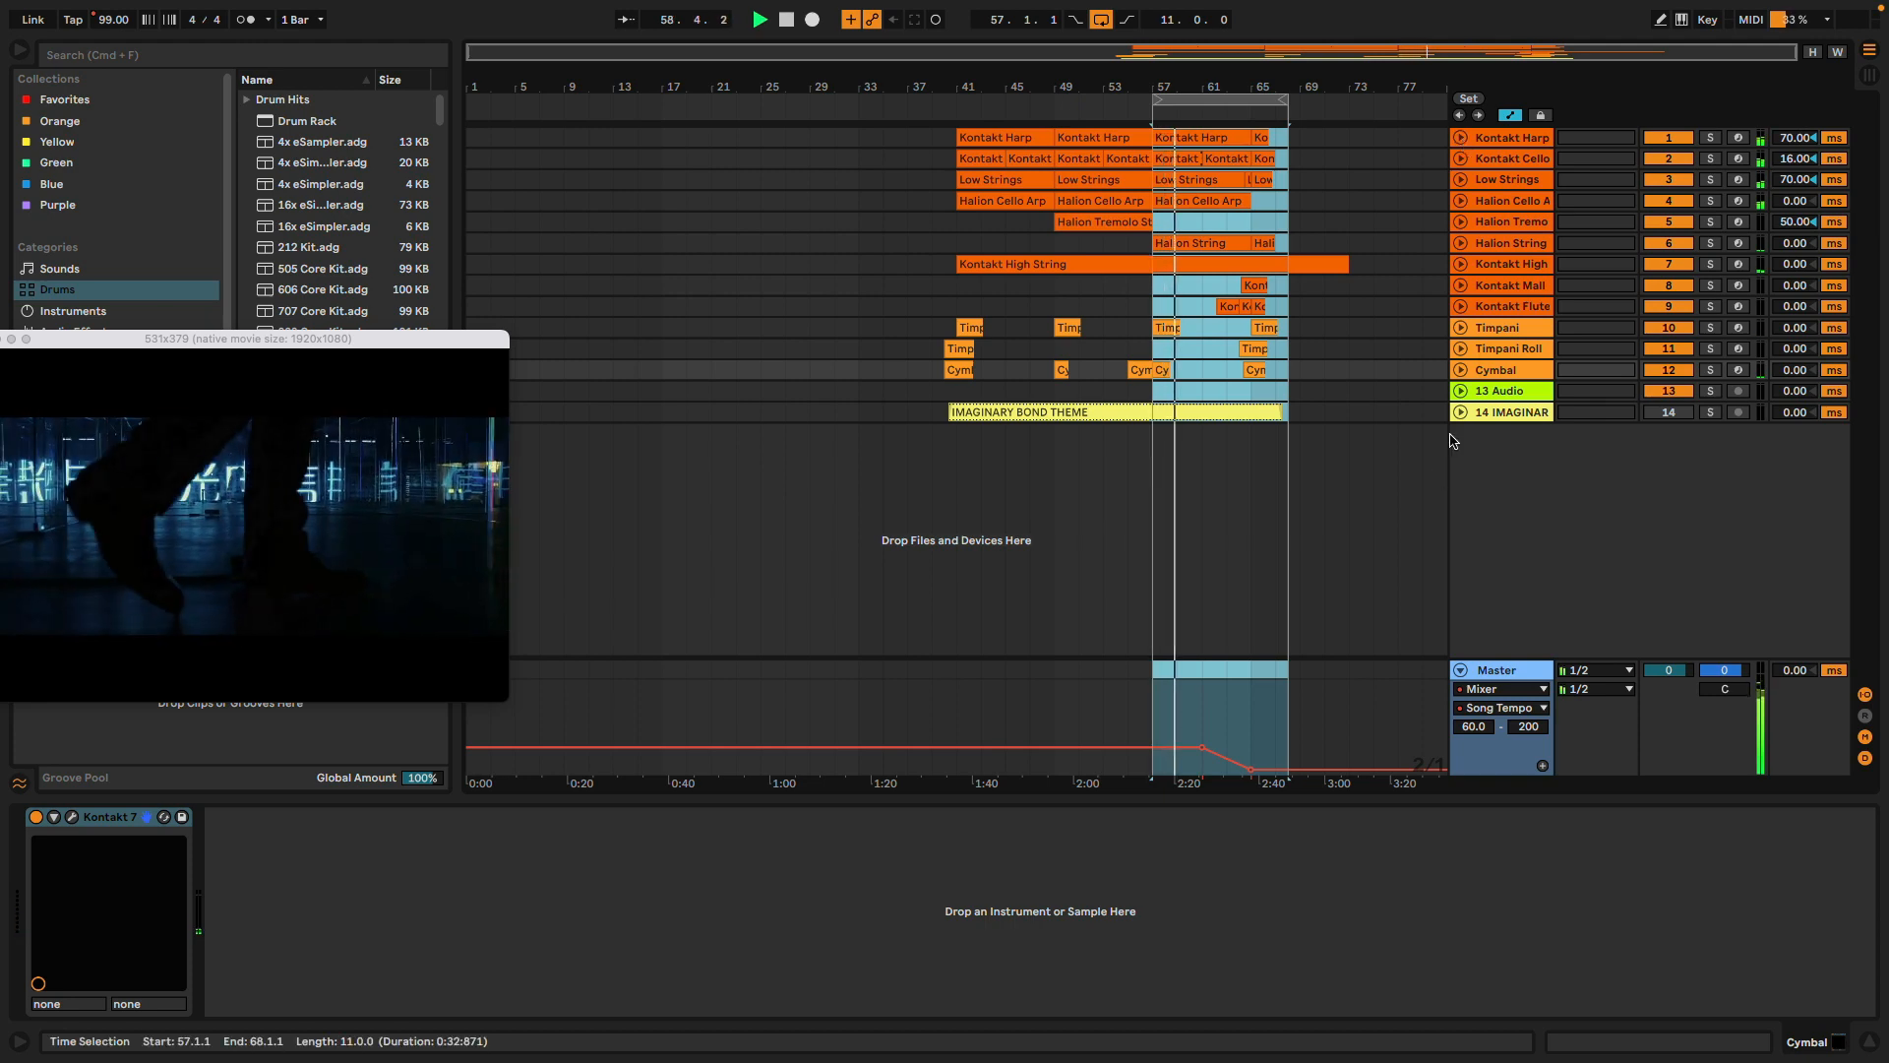
click(1461, 306)
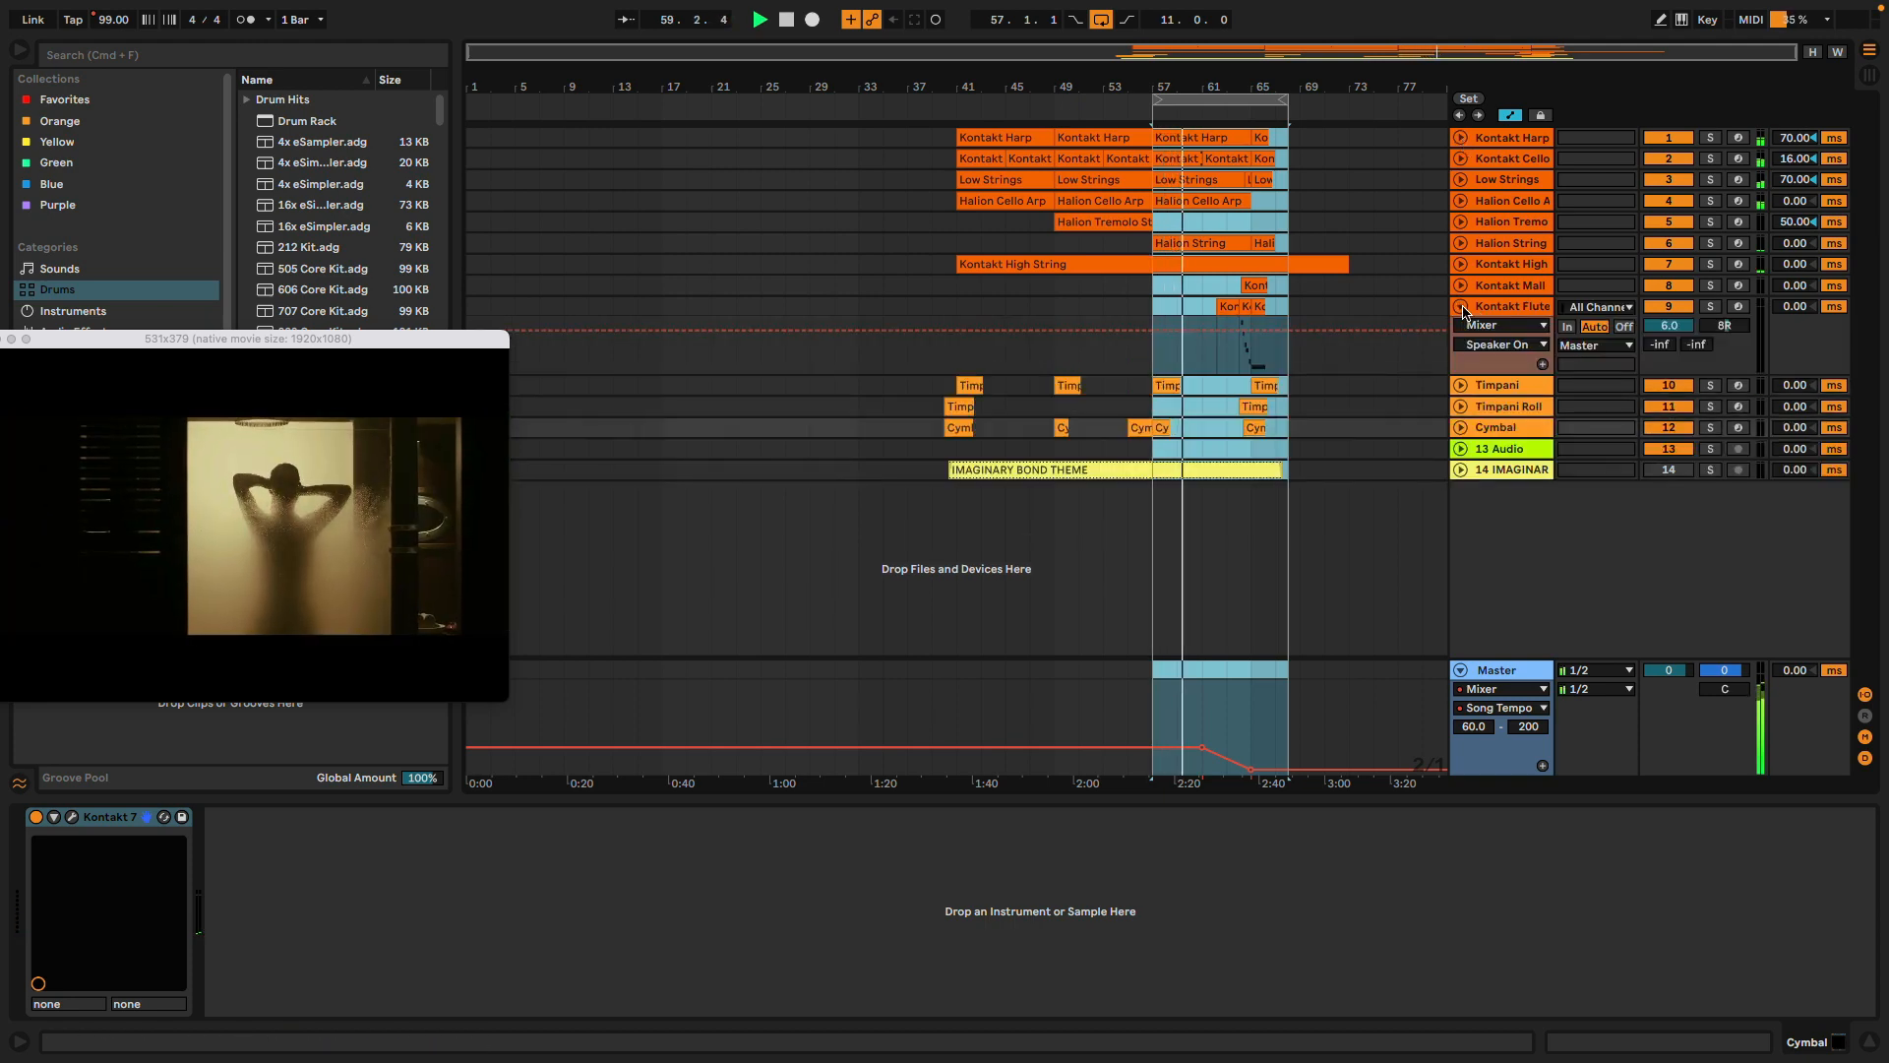
click(1461, 243)
click(1524, 251)
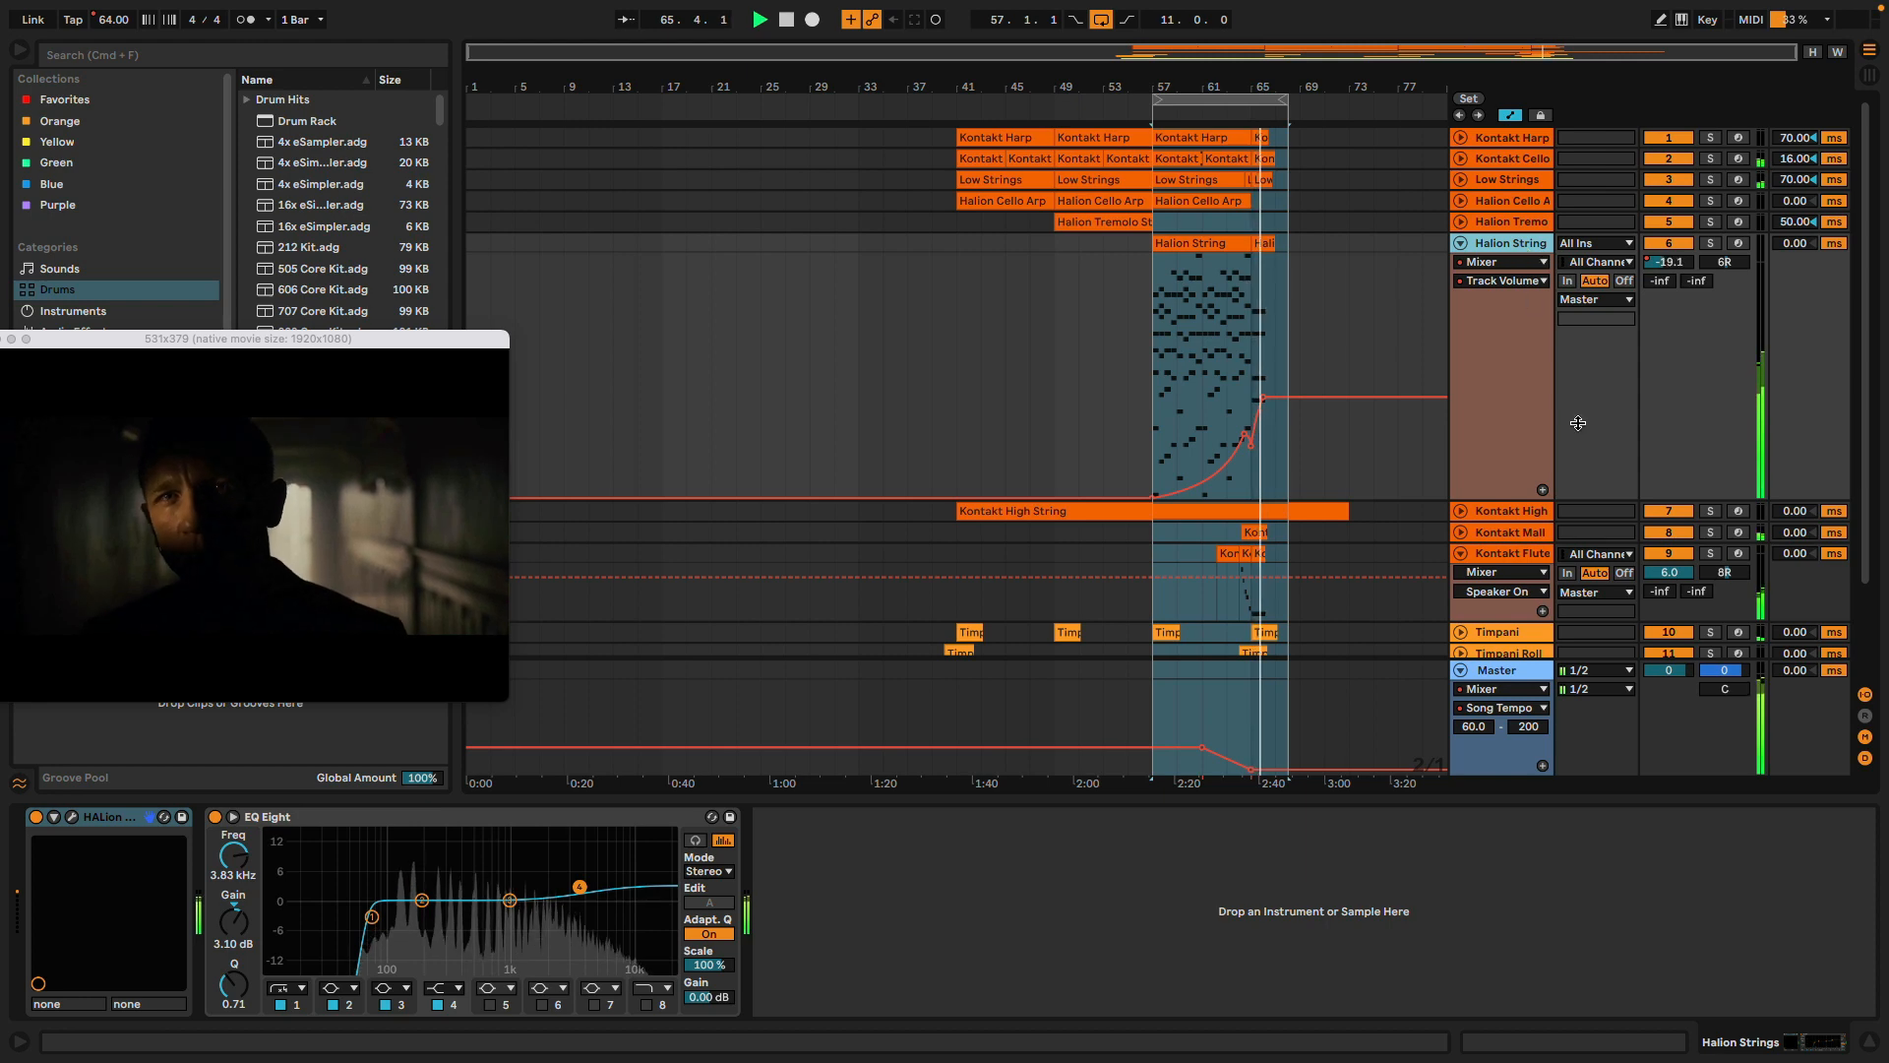
scroll(1559, 419, down, 3)
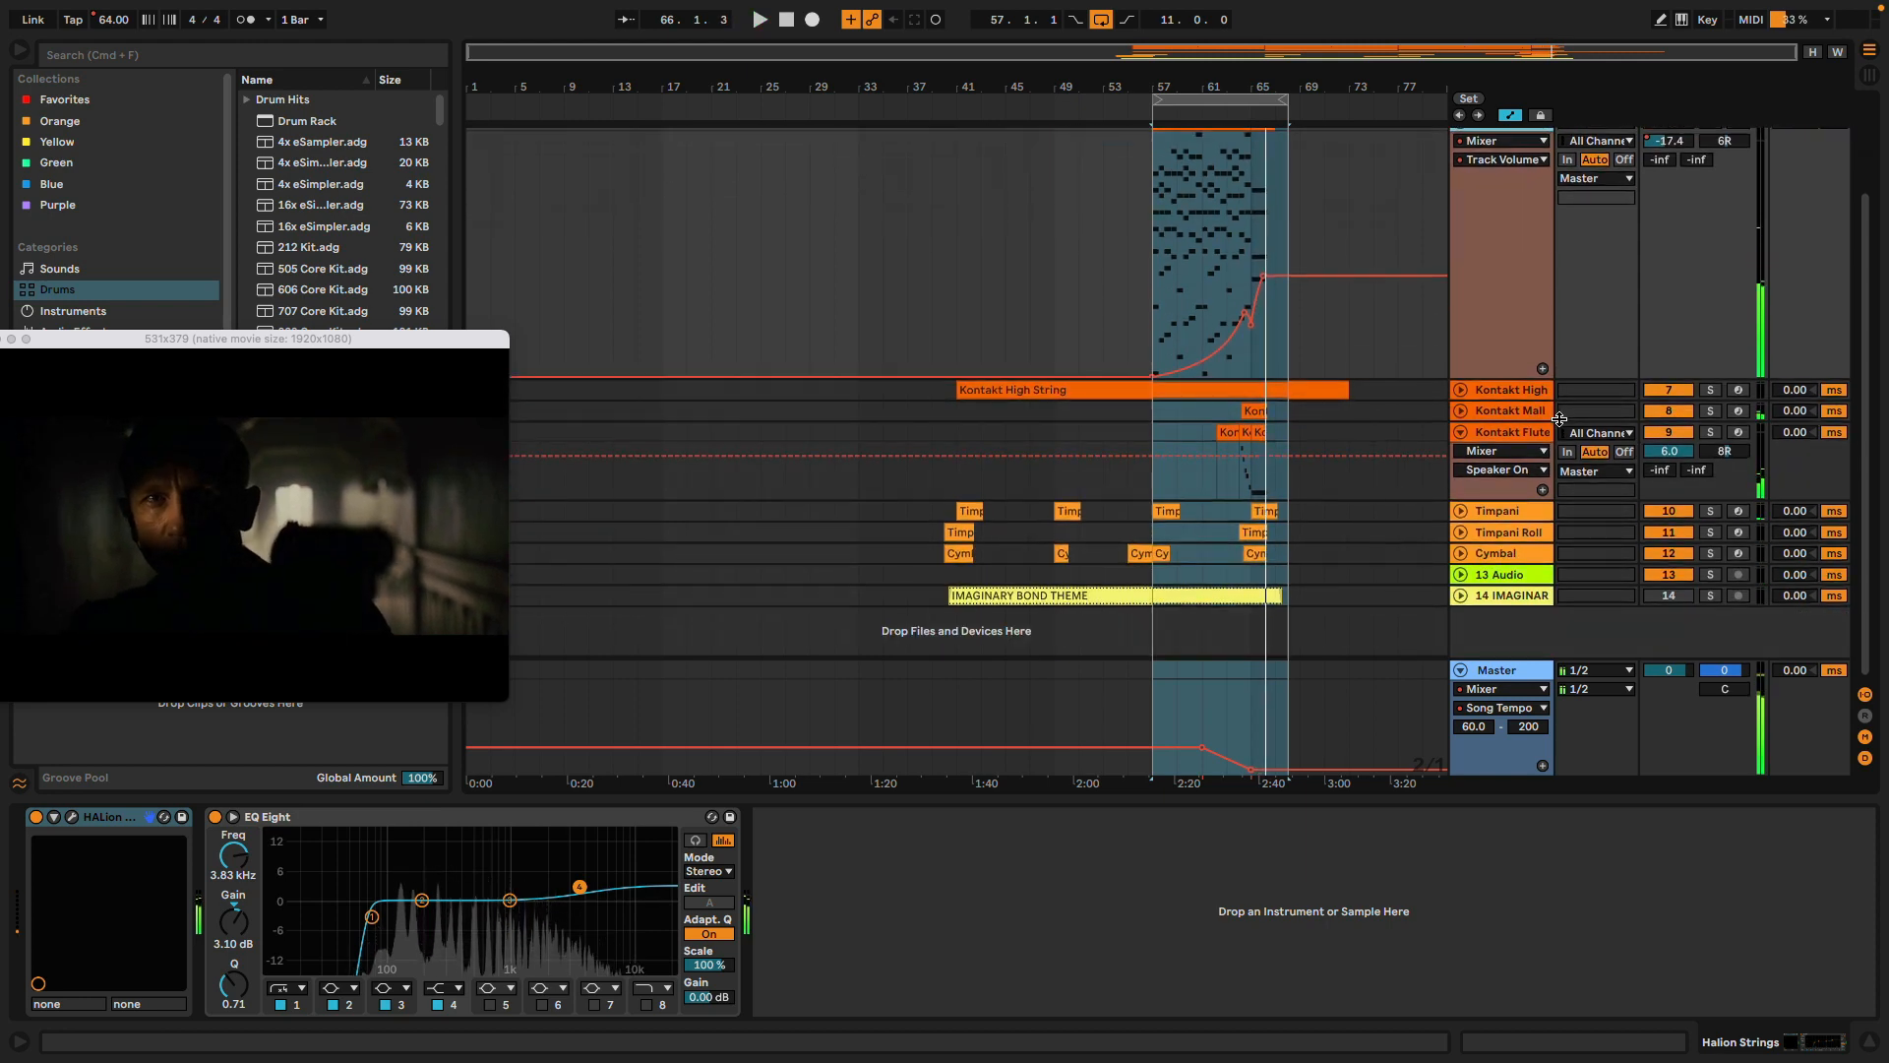
Expand and select the Kontakt Mallet track, and examine its notes around bar 65 alongside the Halion Strings clip
click(1461, 411)
click(1499, 421)
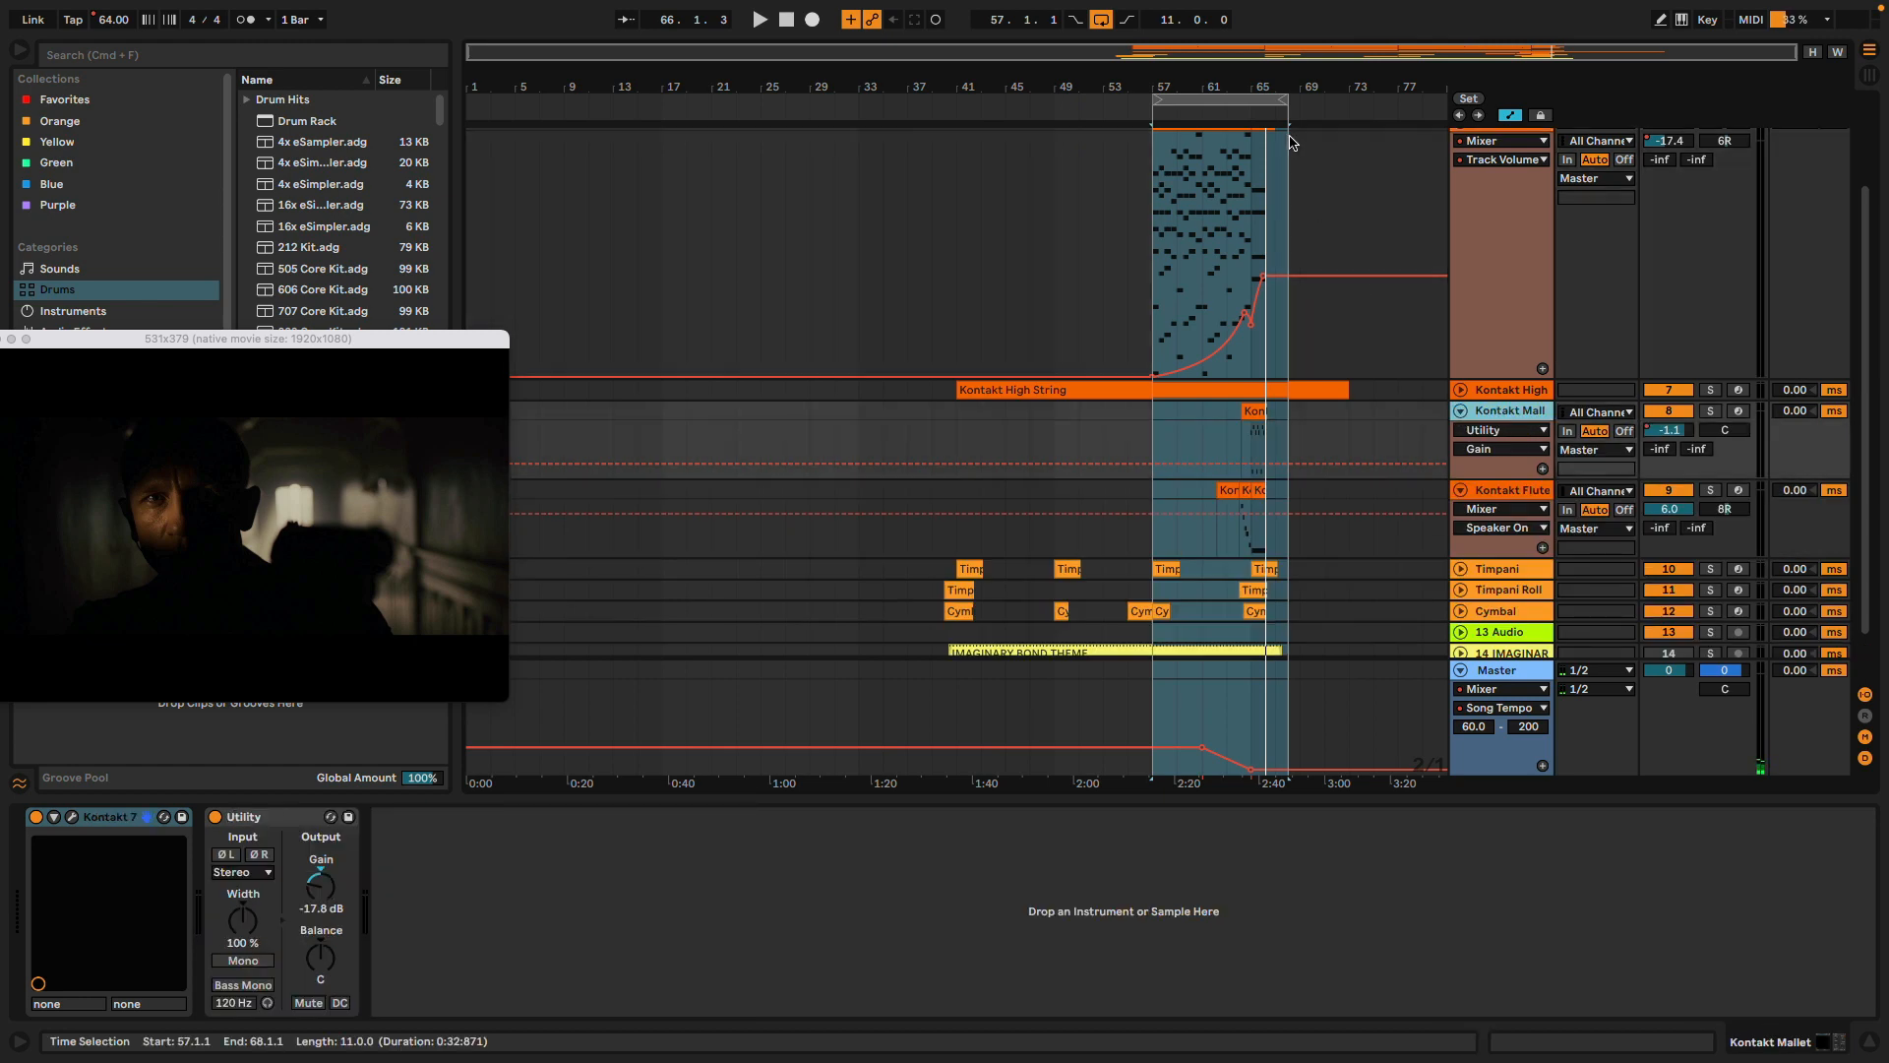
key(z)
drag(1135, 87, 1112, 87)
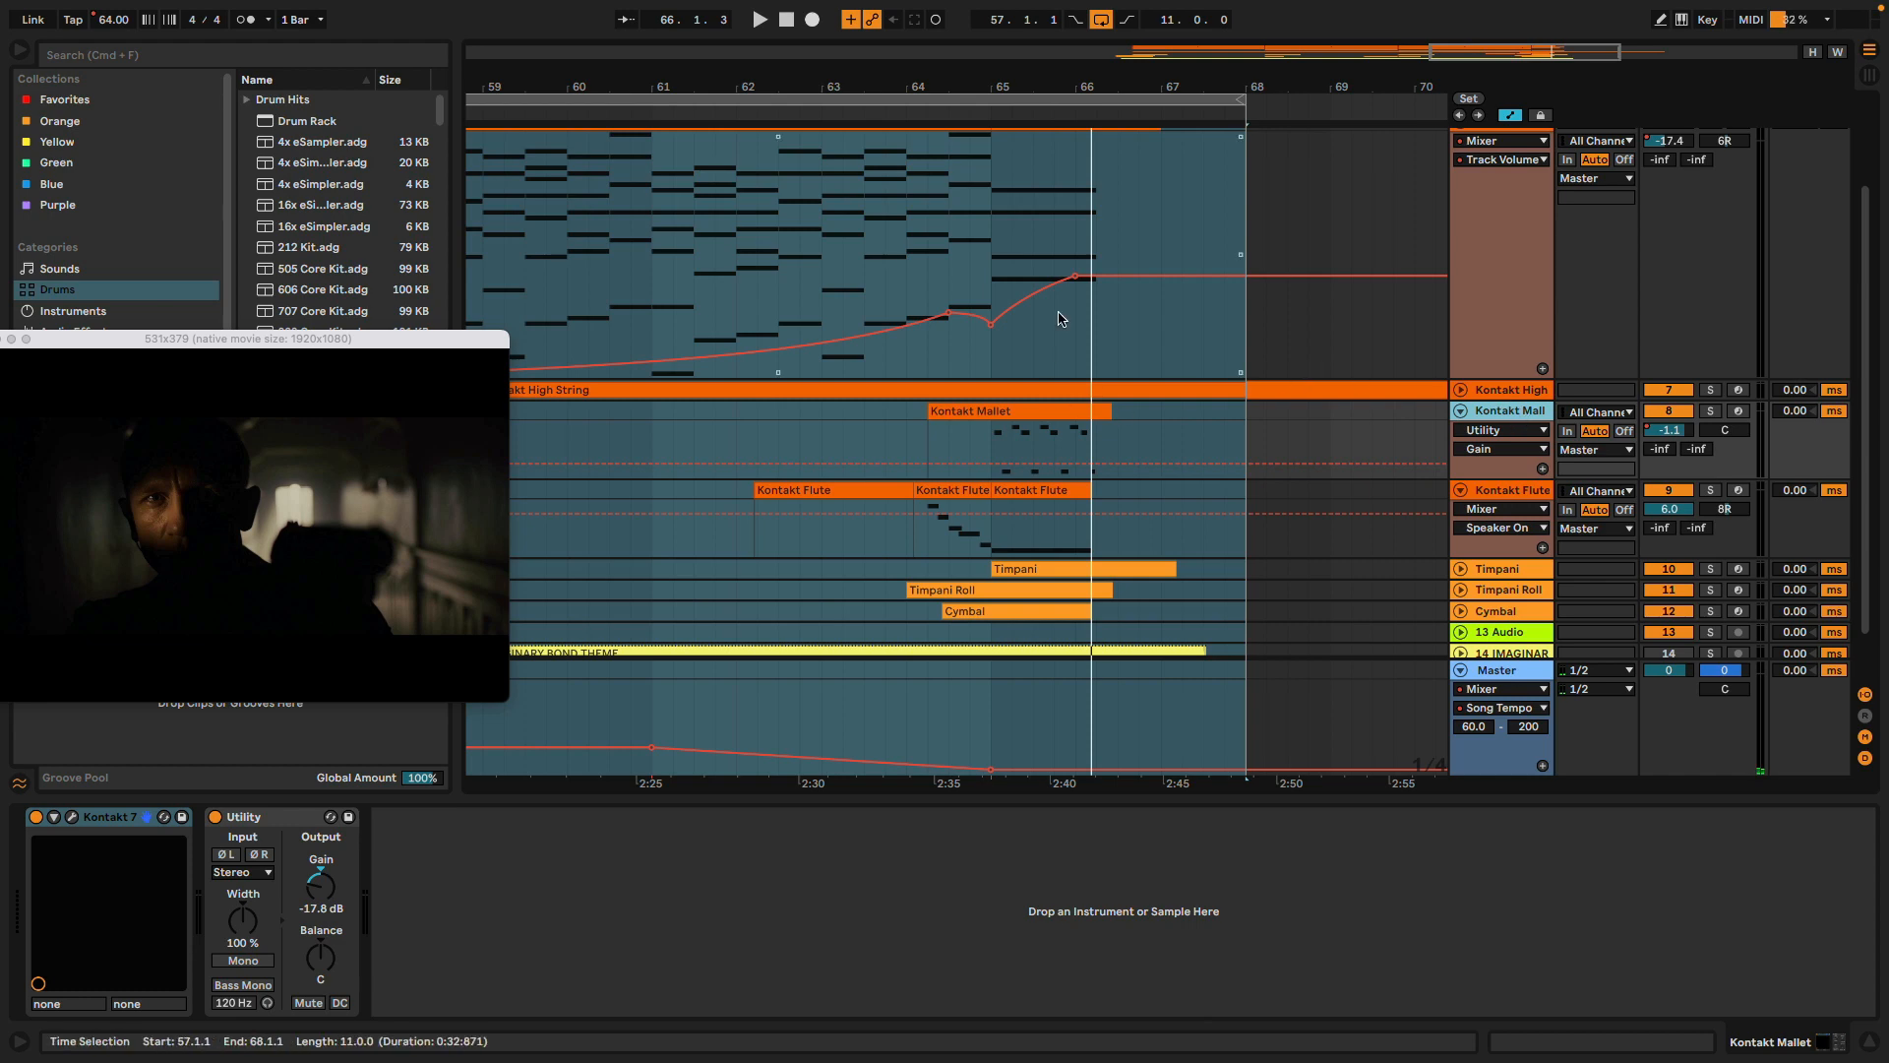
scroll(1059, 344, up, 1)
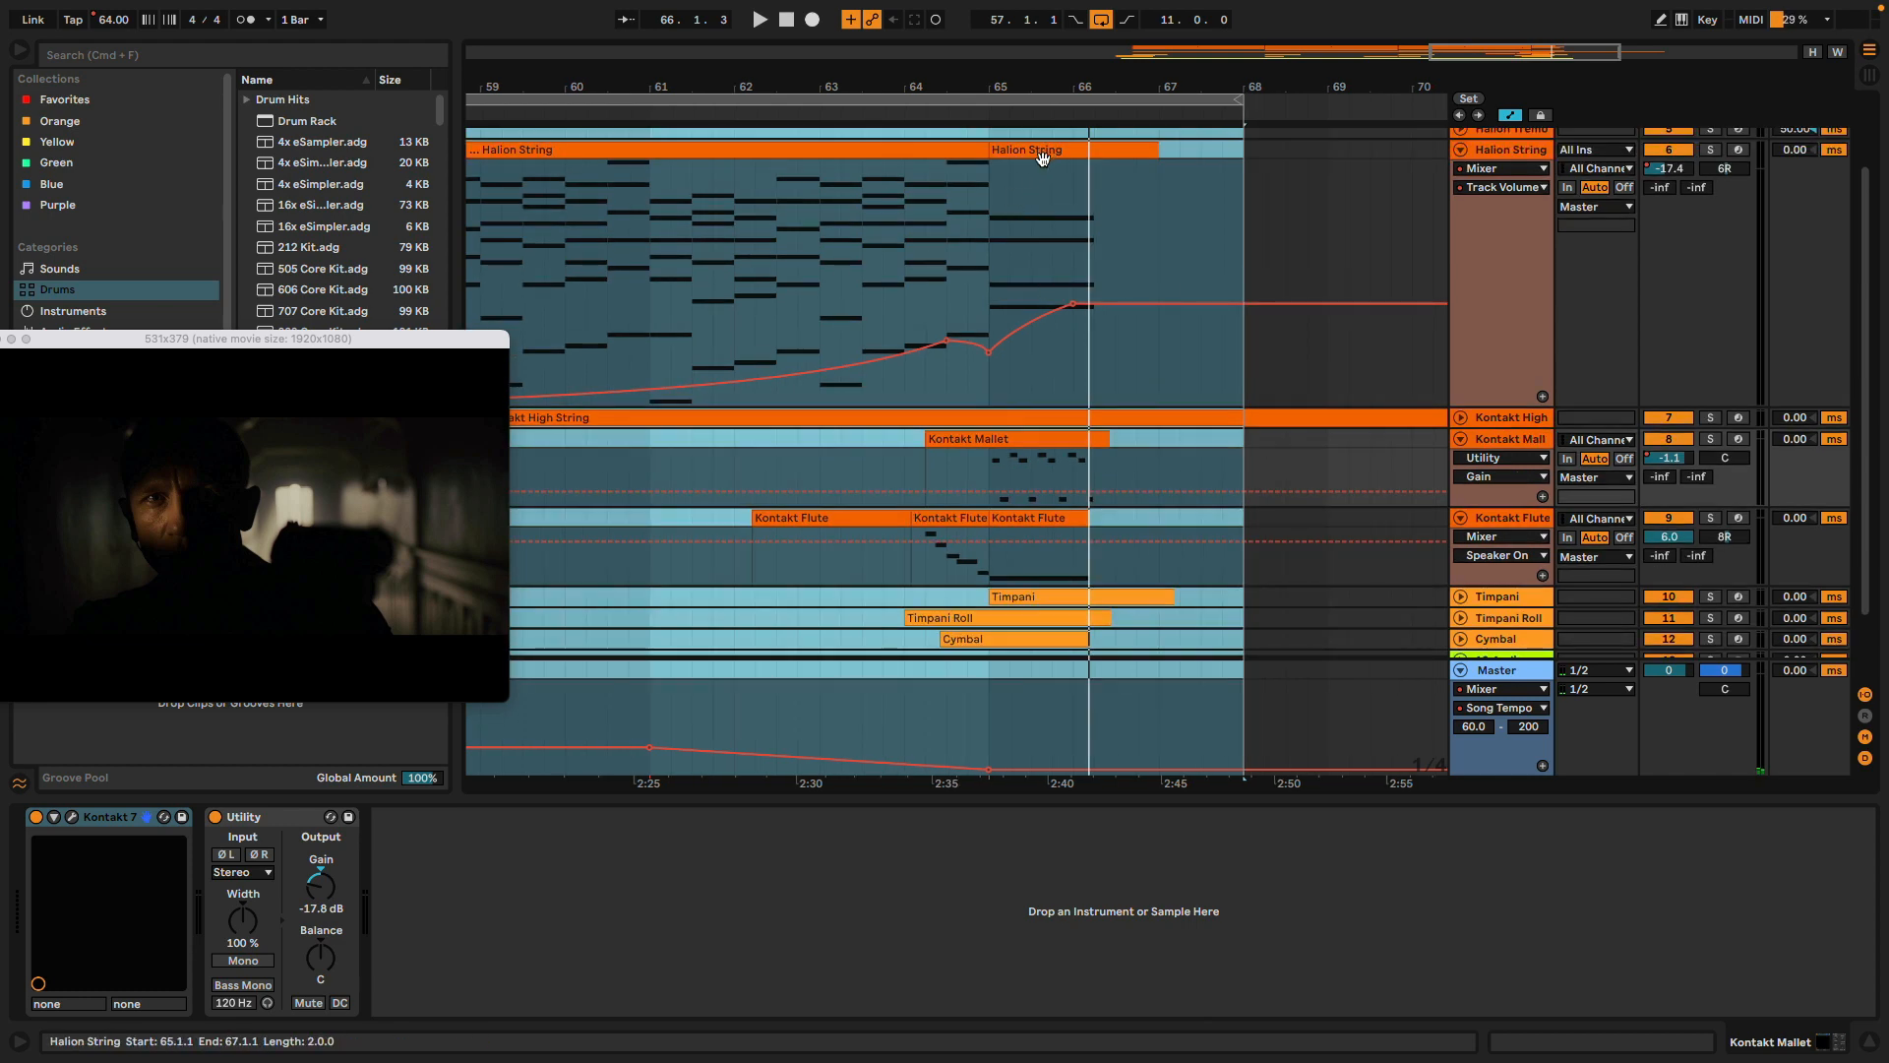
scroll(1056, 263, down, 3)
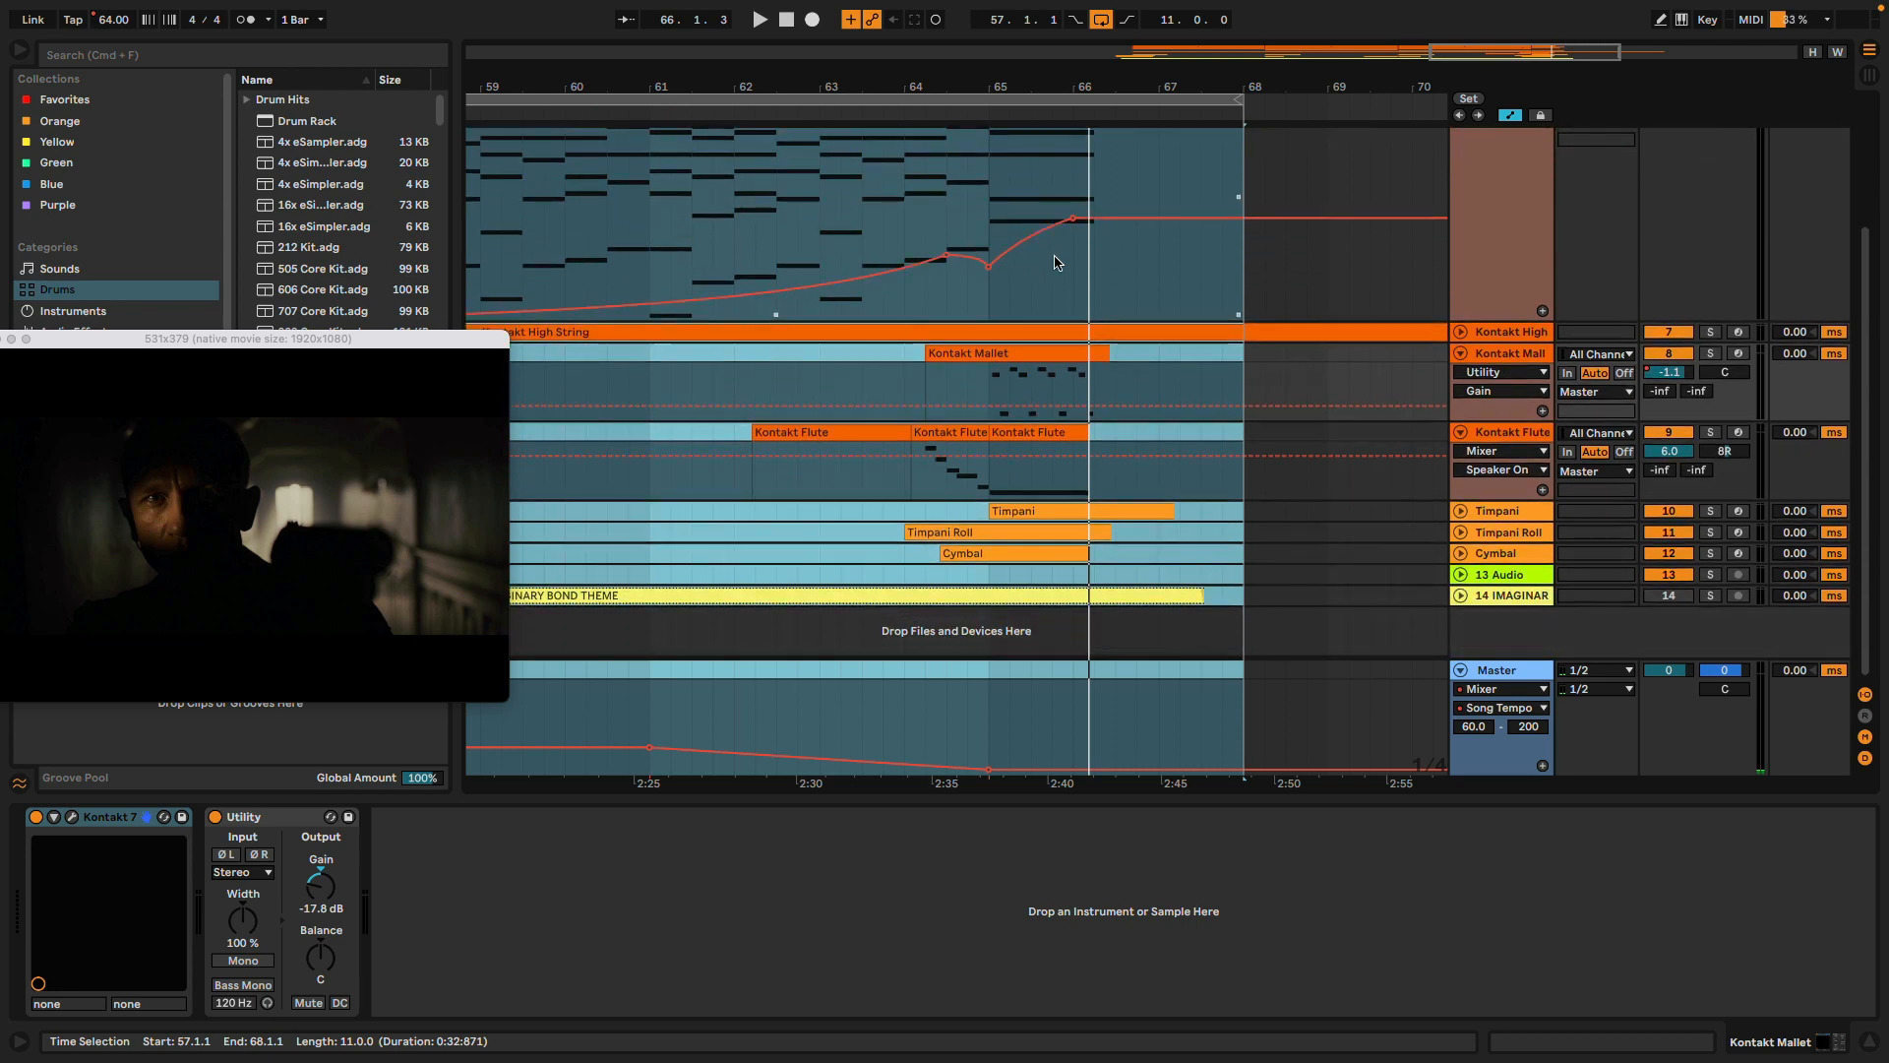
Solo the Kontakt Mallet track, audition it around bar 65, and show its mixer Track Volume automation
click(1710, 353)
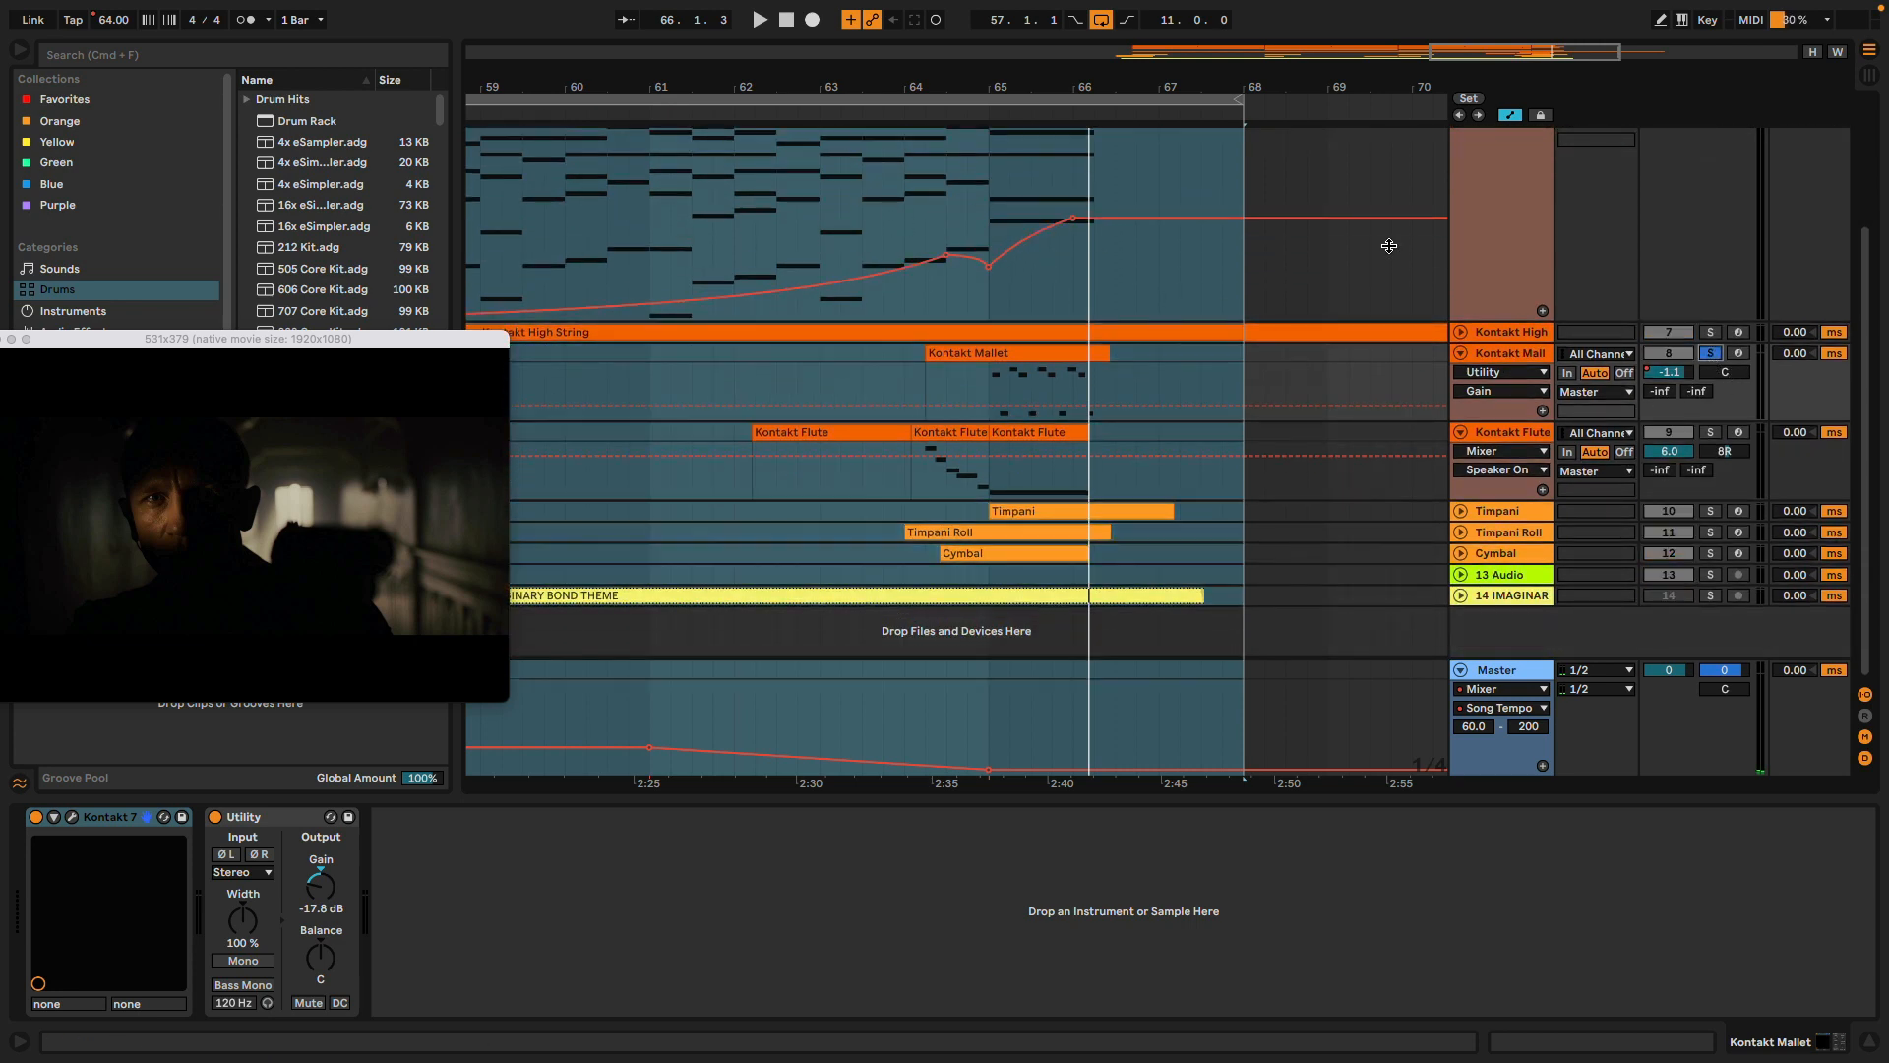
key(space)
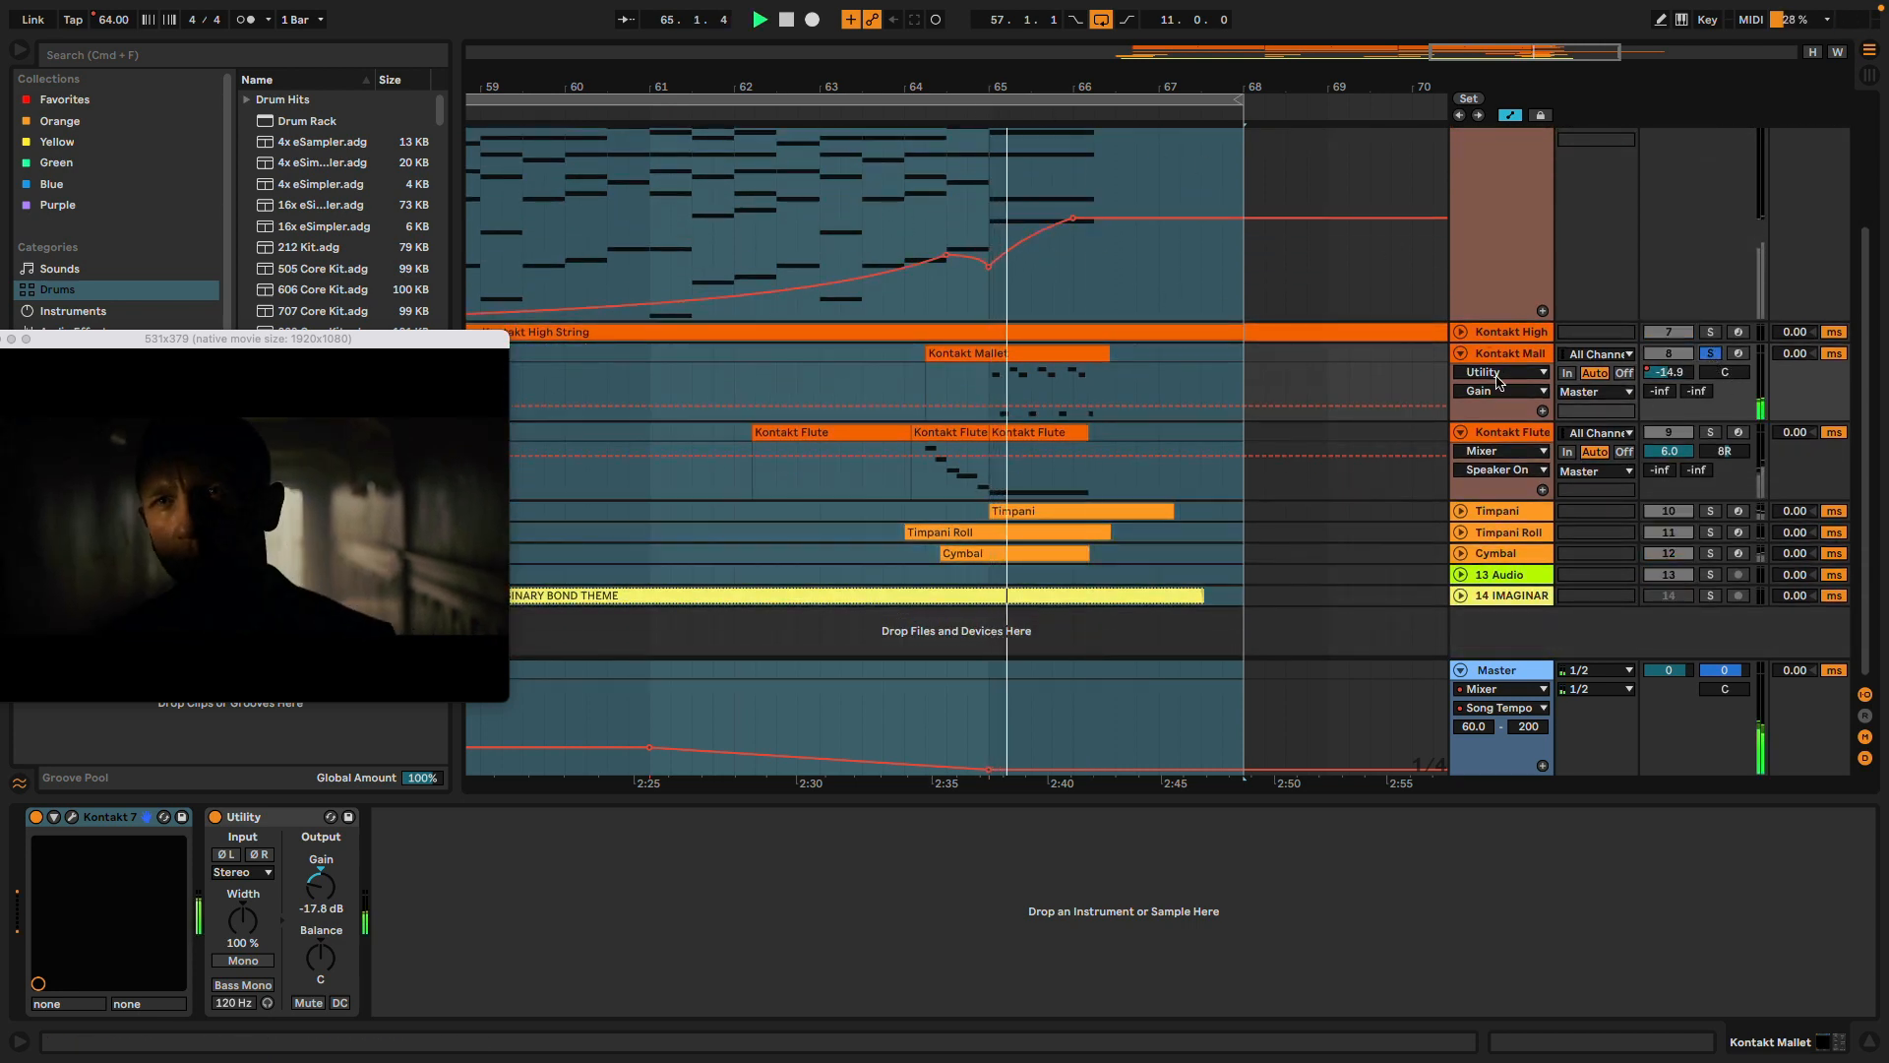
click(1498, 373)
click(1493, 435)
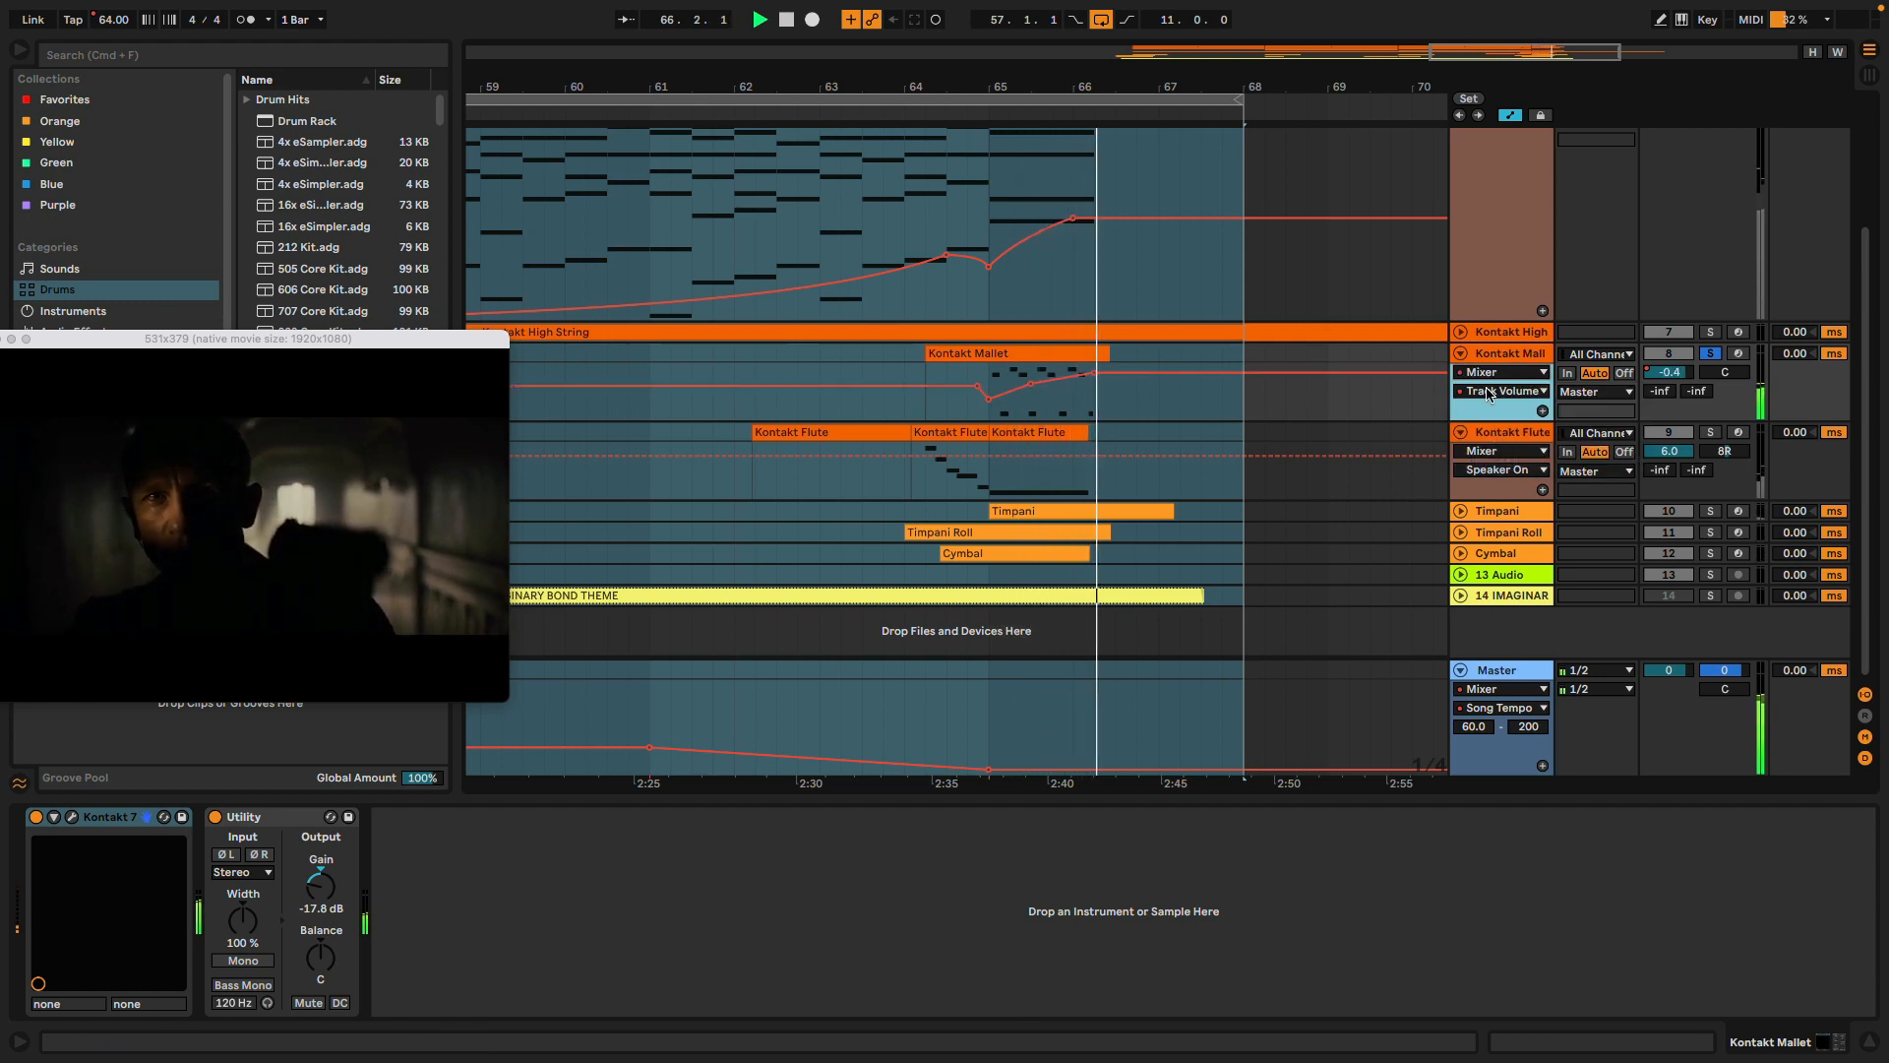
key(space)
Audition the mallet together with soloed Halion Strings and Low Strings from about bar 65, and clear the solos
scroll(1488, 393, up, 5)
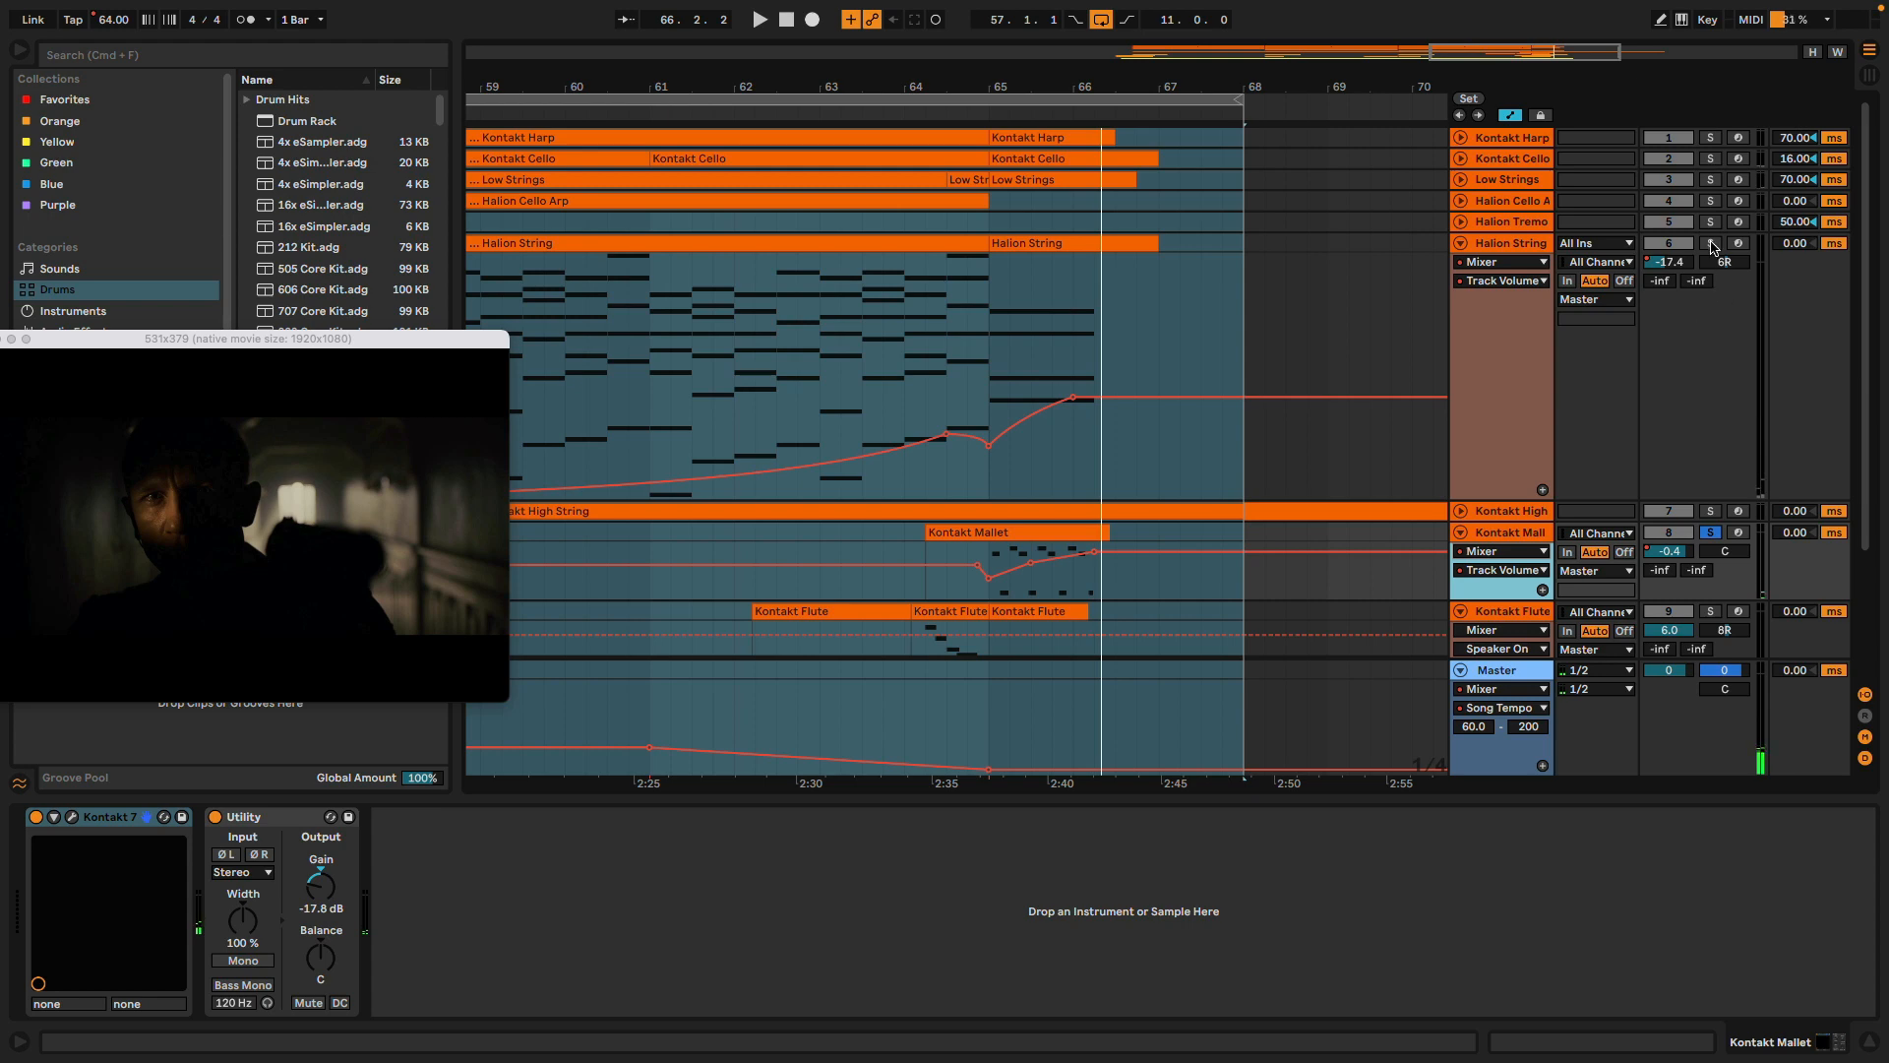
click(1710, 243)
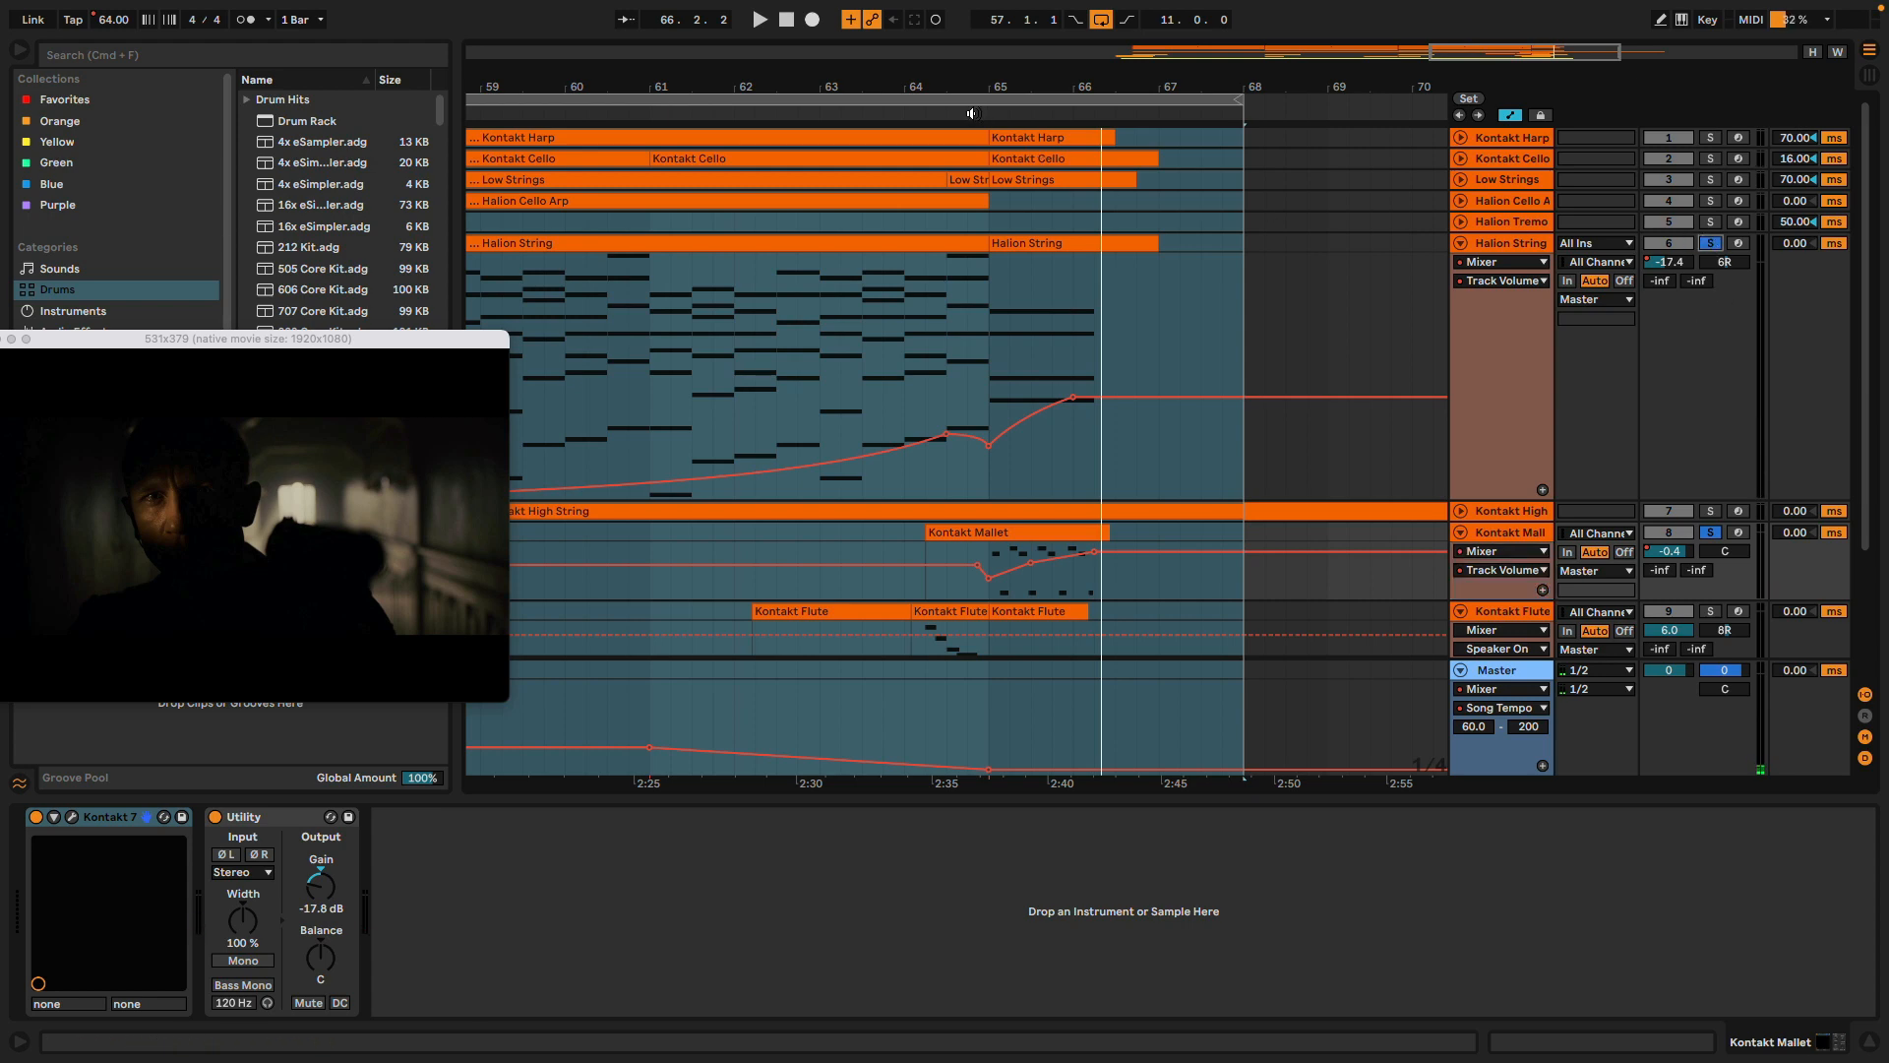
click(972, 114)
click(1710, 180)
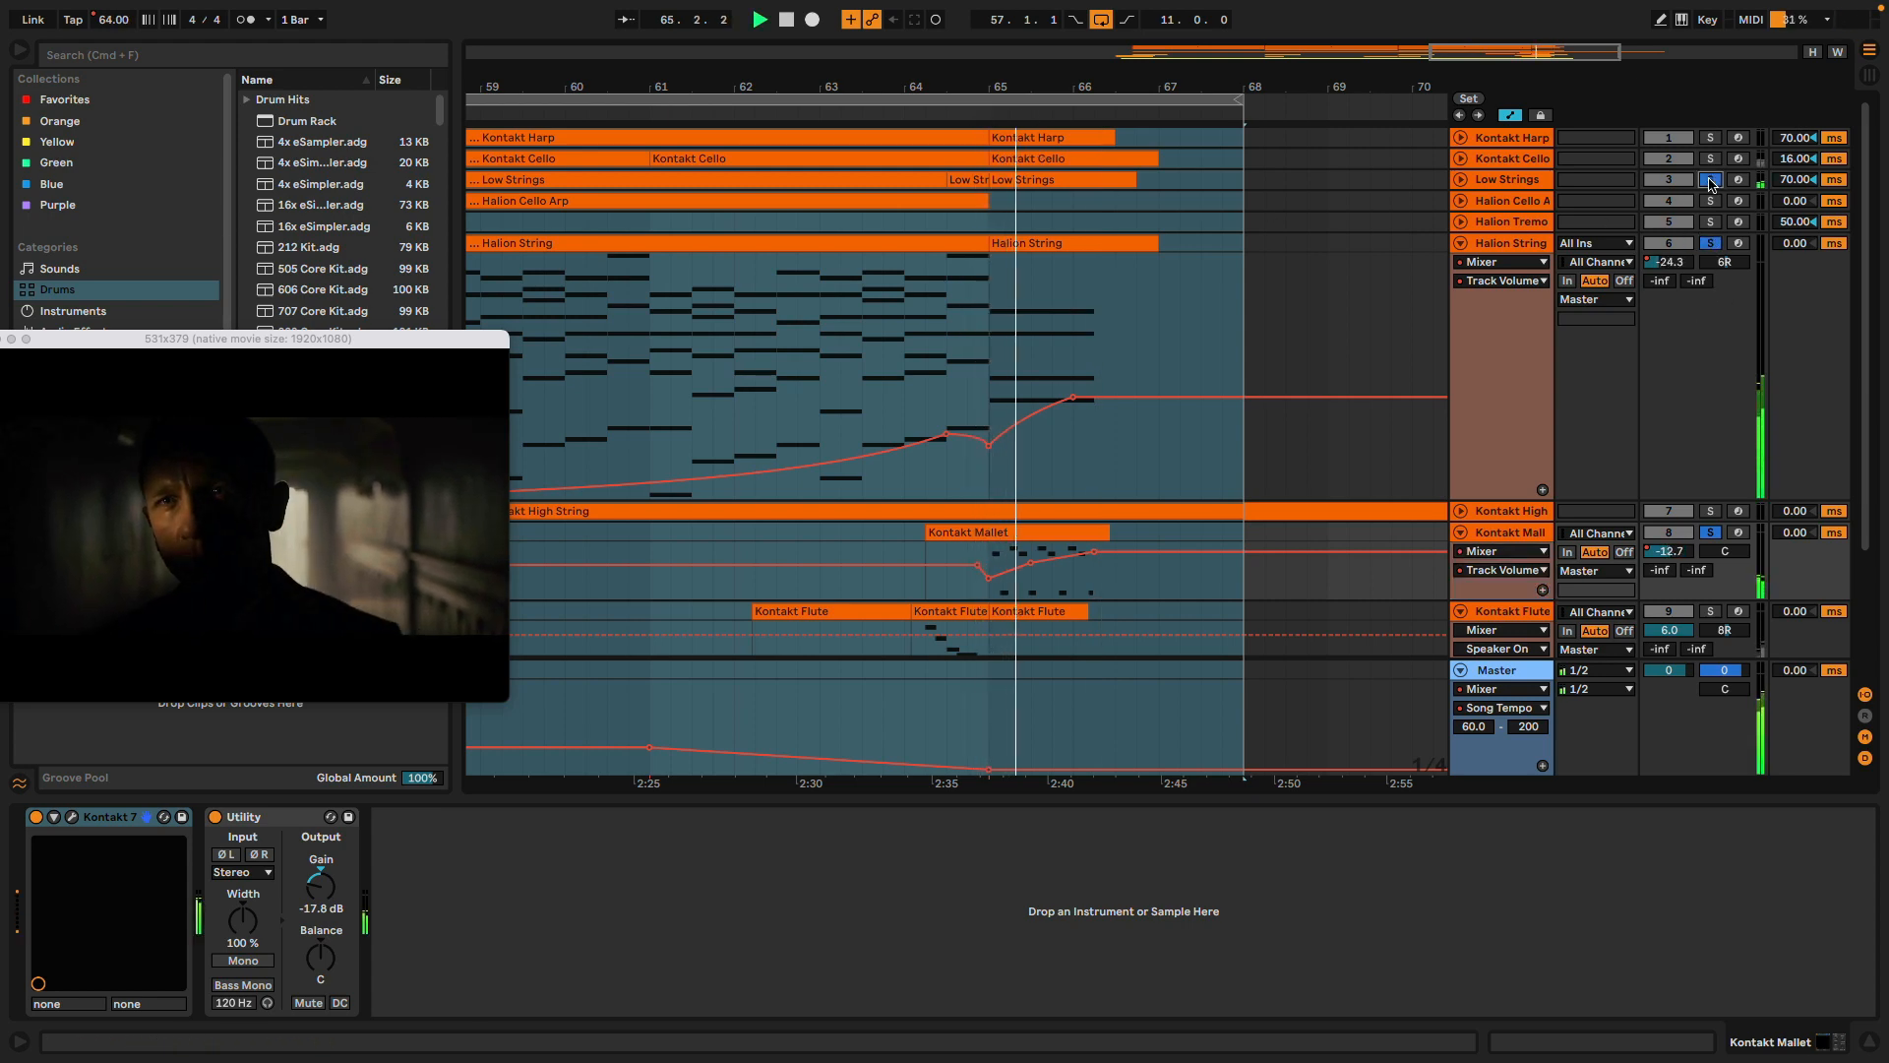
scroll(1187, 452, down, 5)
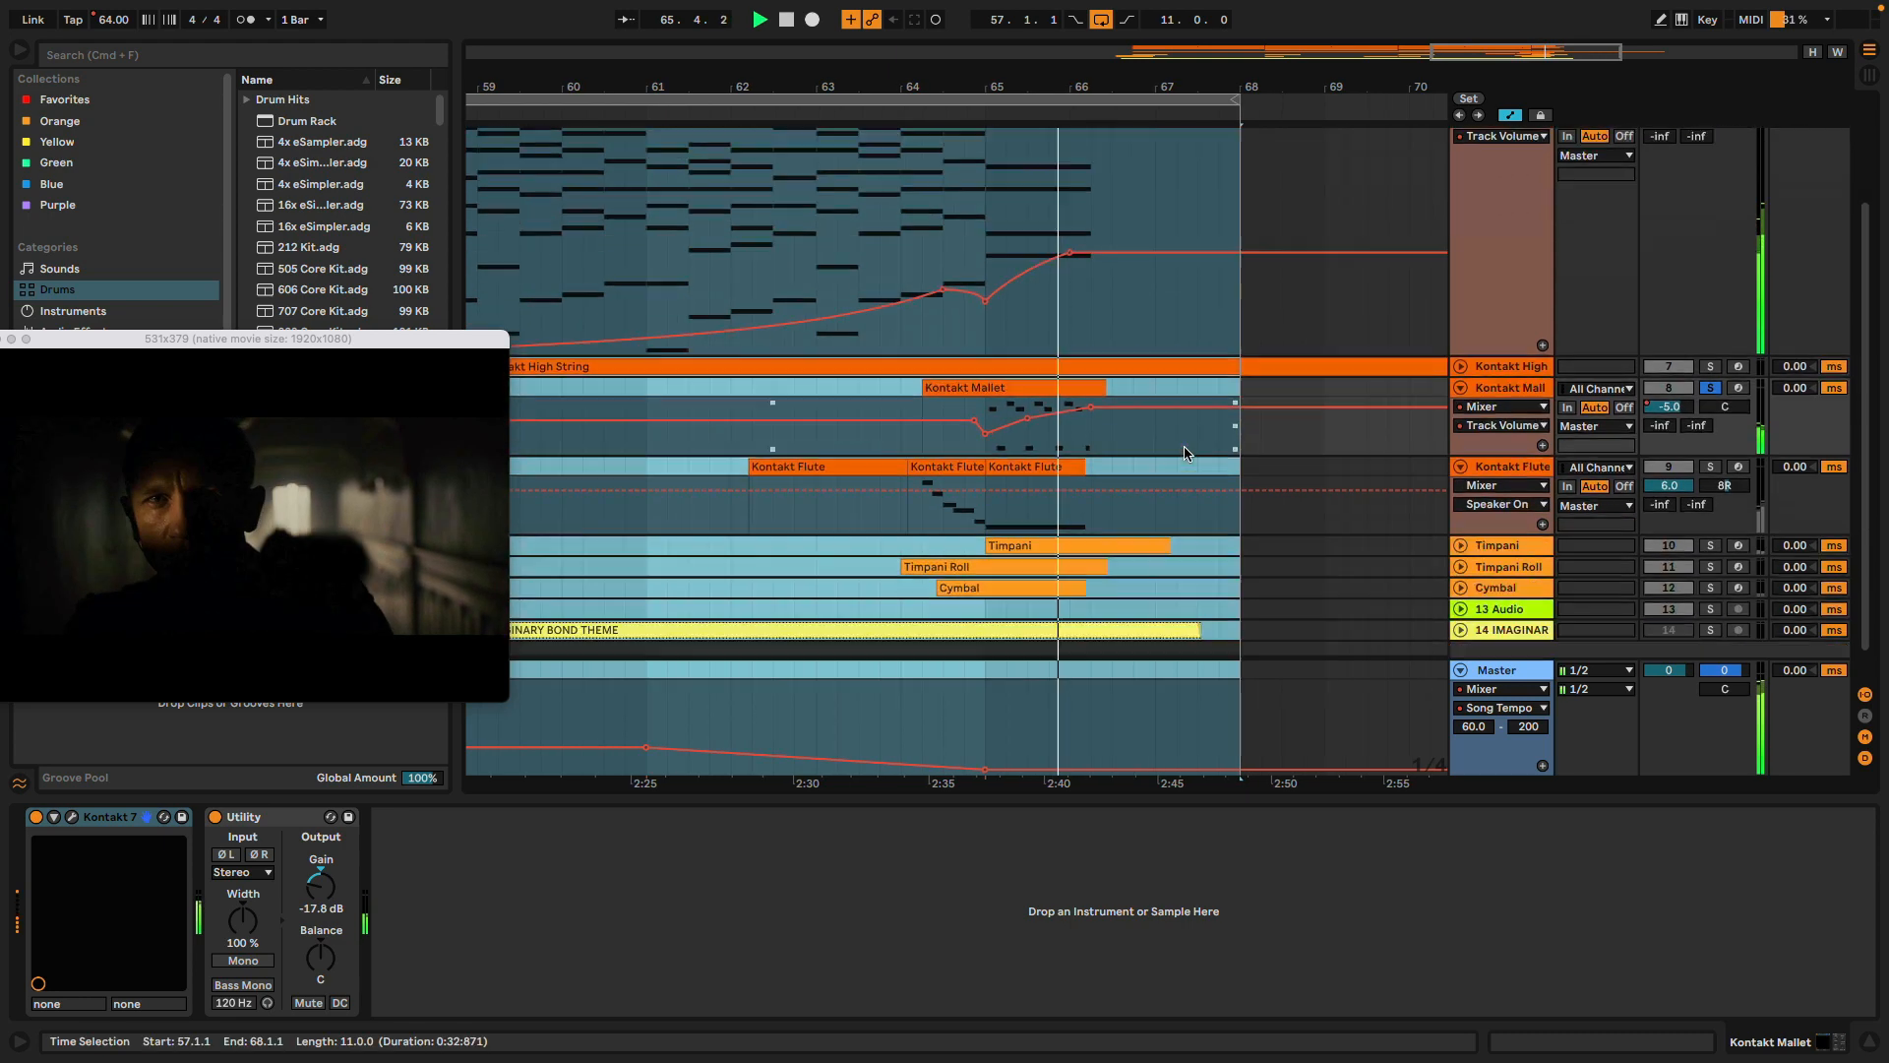
scroll(1187, 453, down, 1)
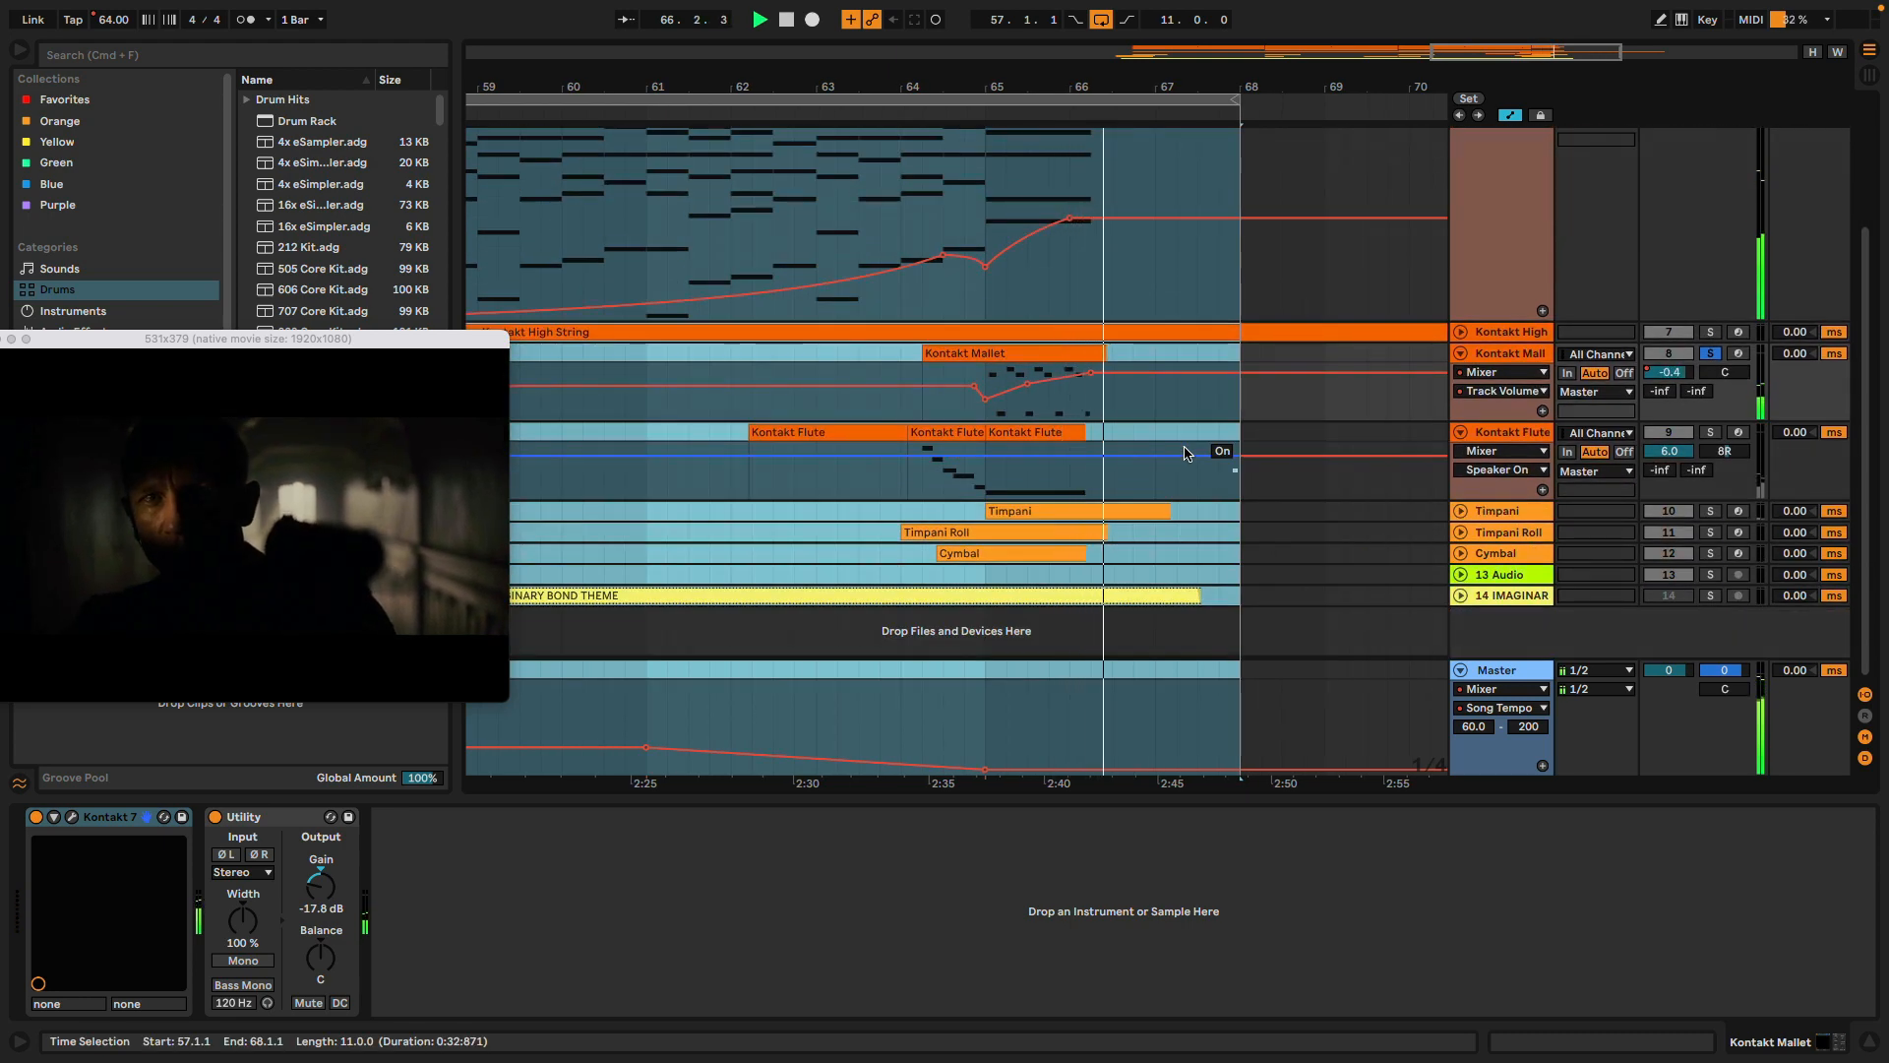
click(1710, 354)
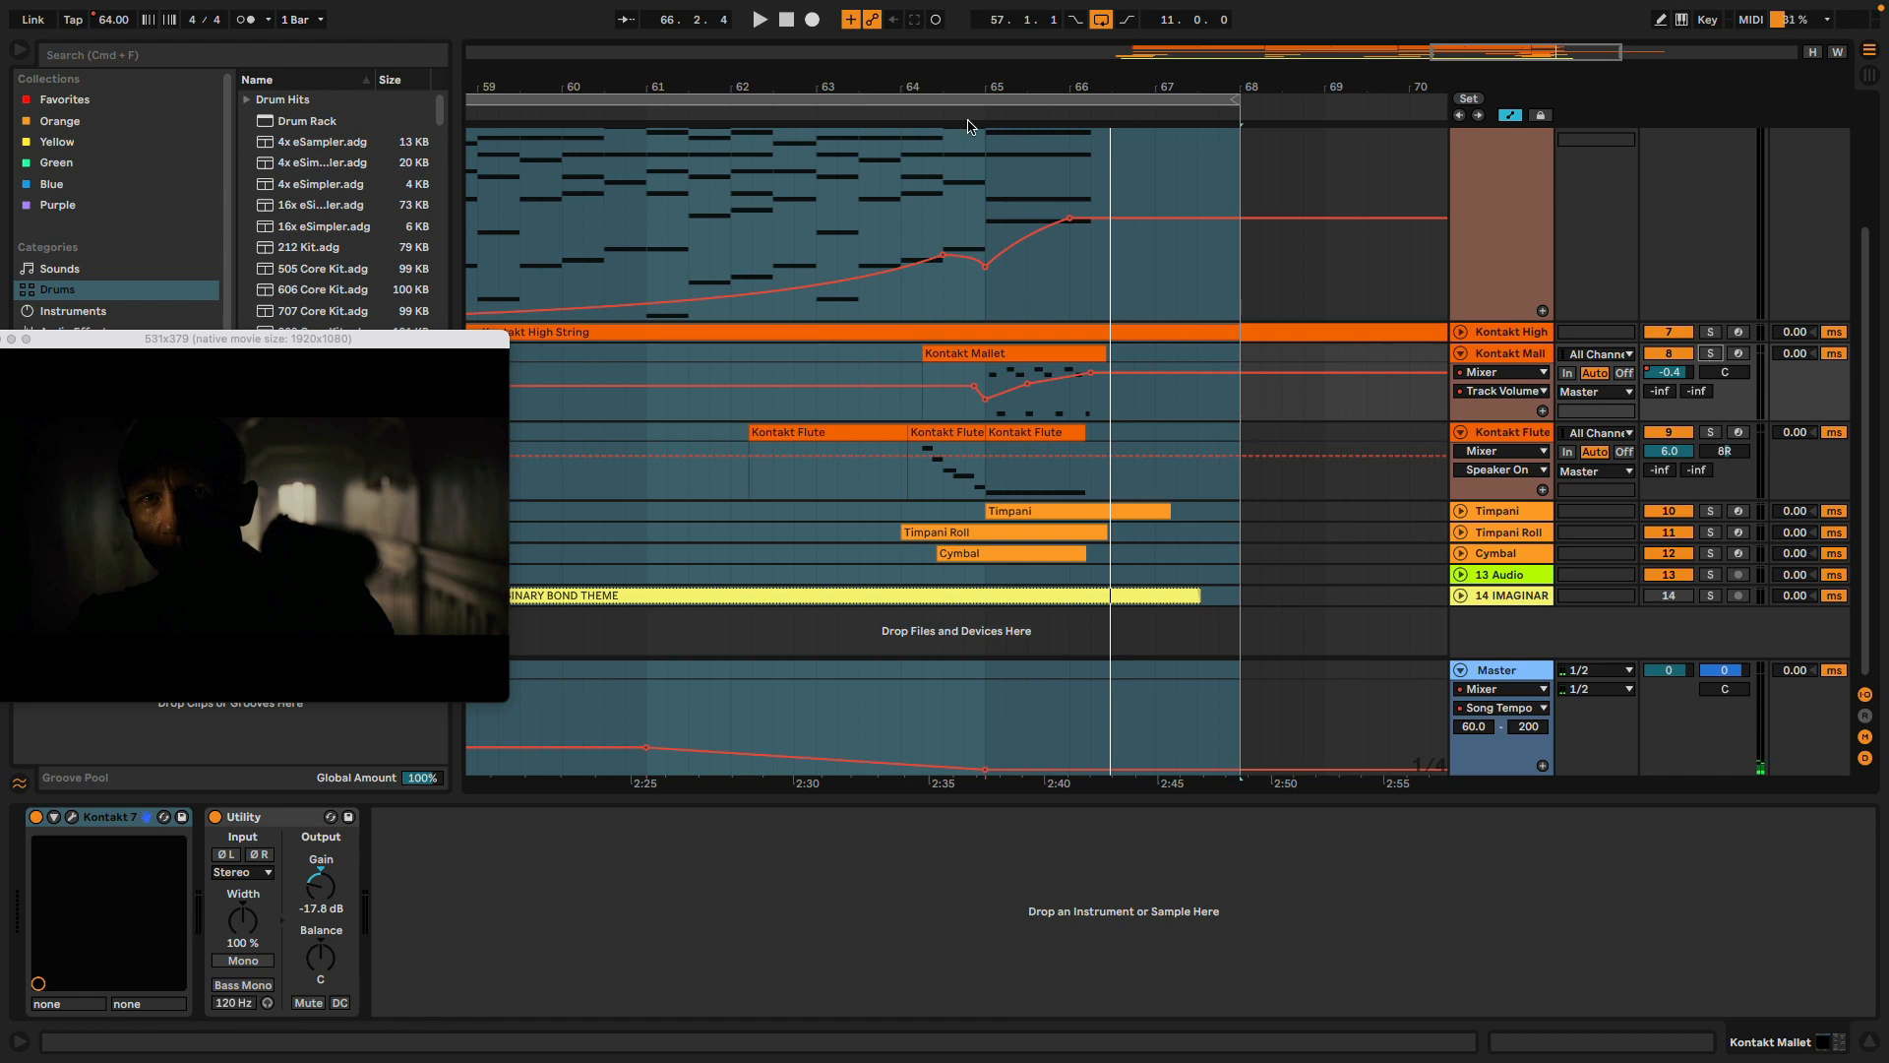
Select the Master track and open its Raum reverb, placing the plugin window over the upper arrangement
drag(968, 81, 969, 44)
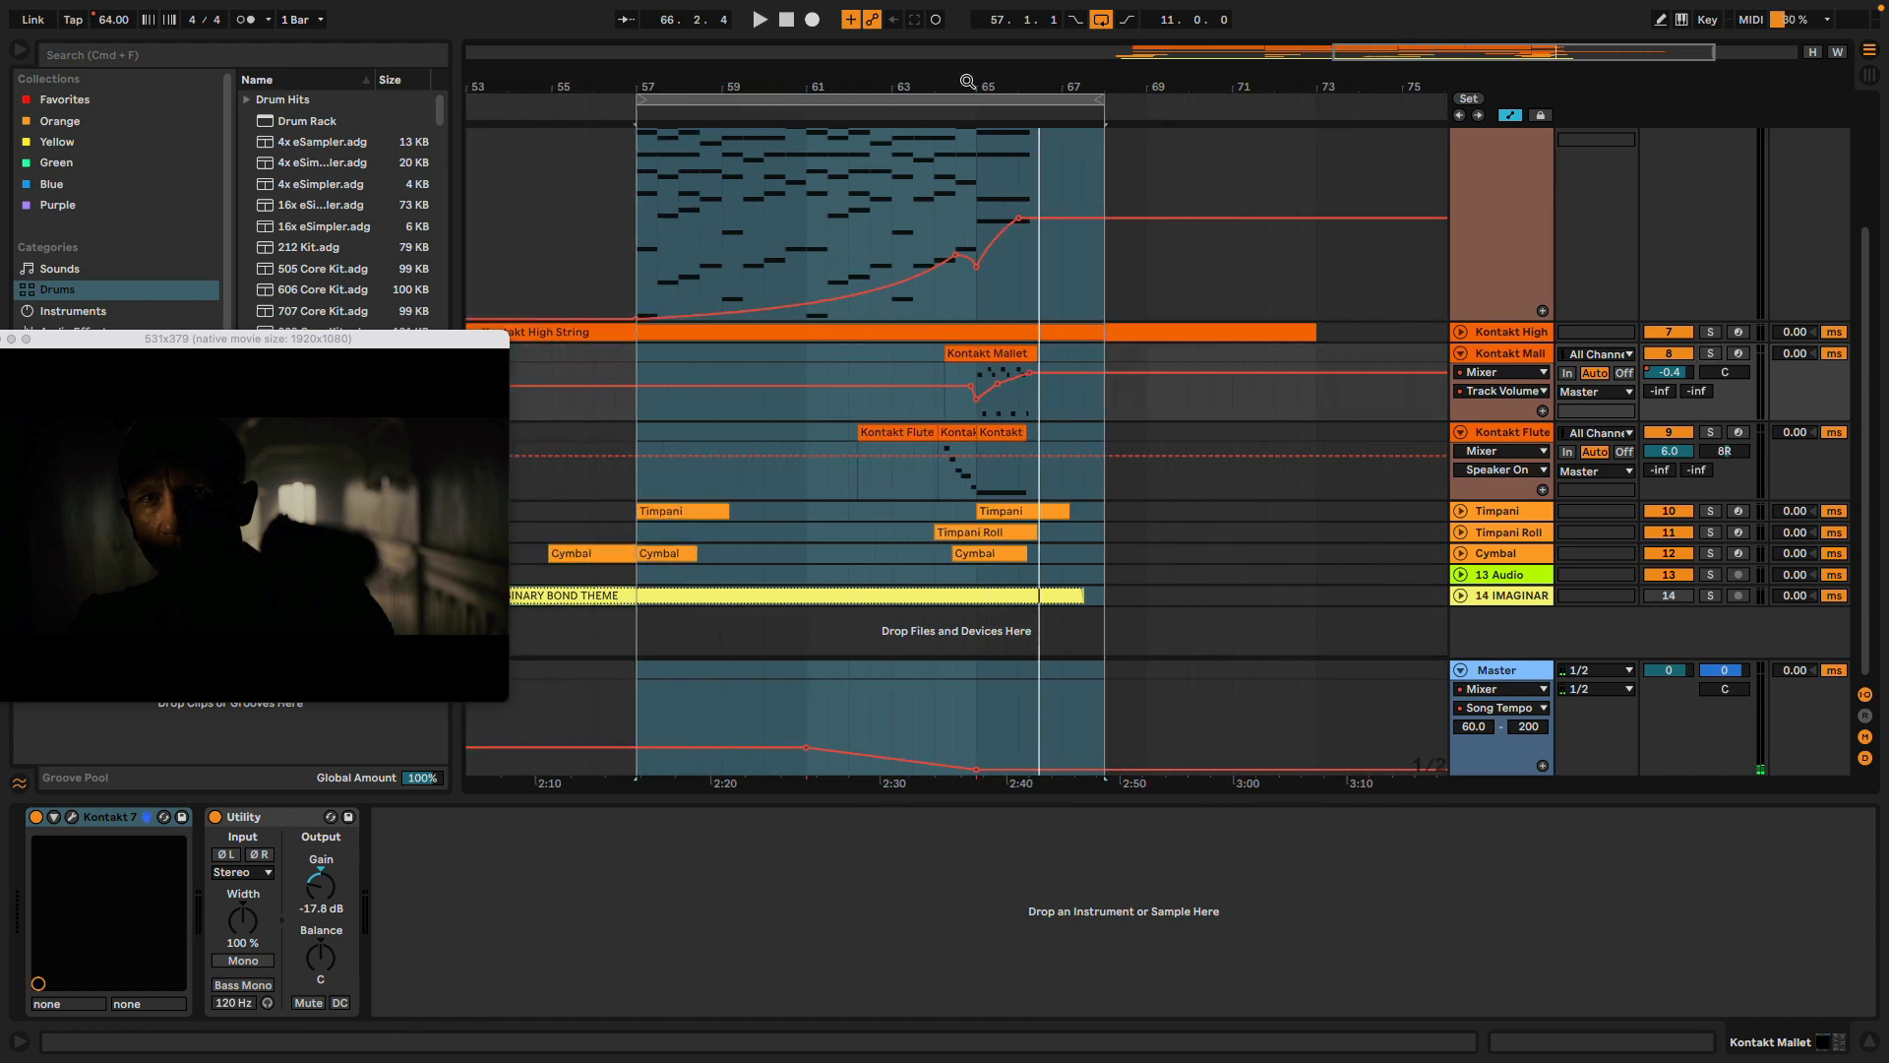
click(1528, 674)
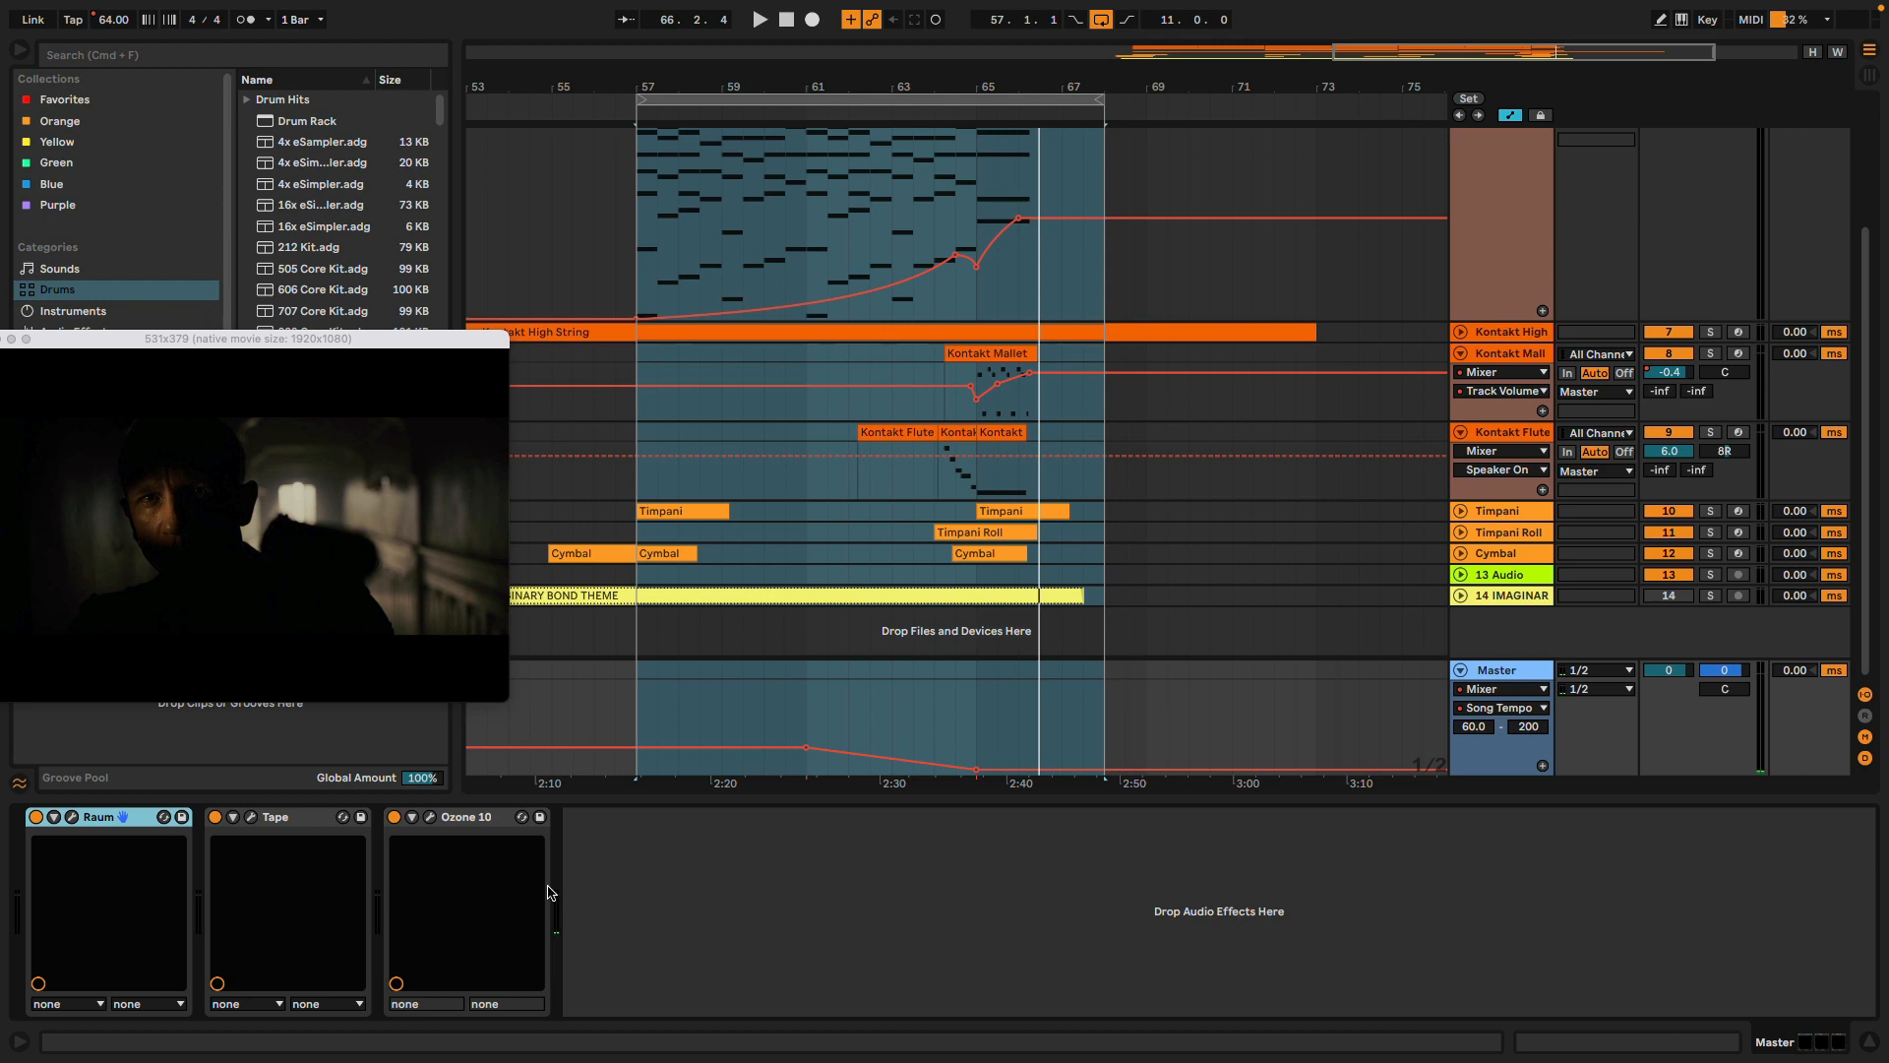
click(72, 817)
click(1205, 322)
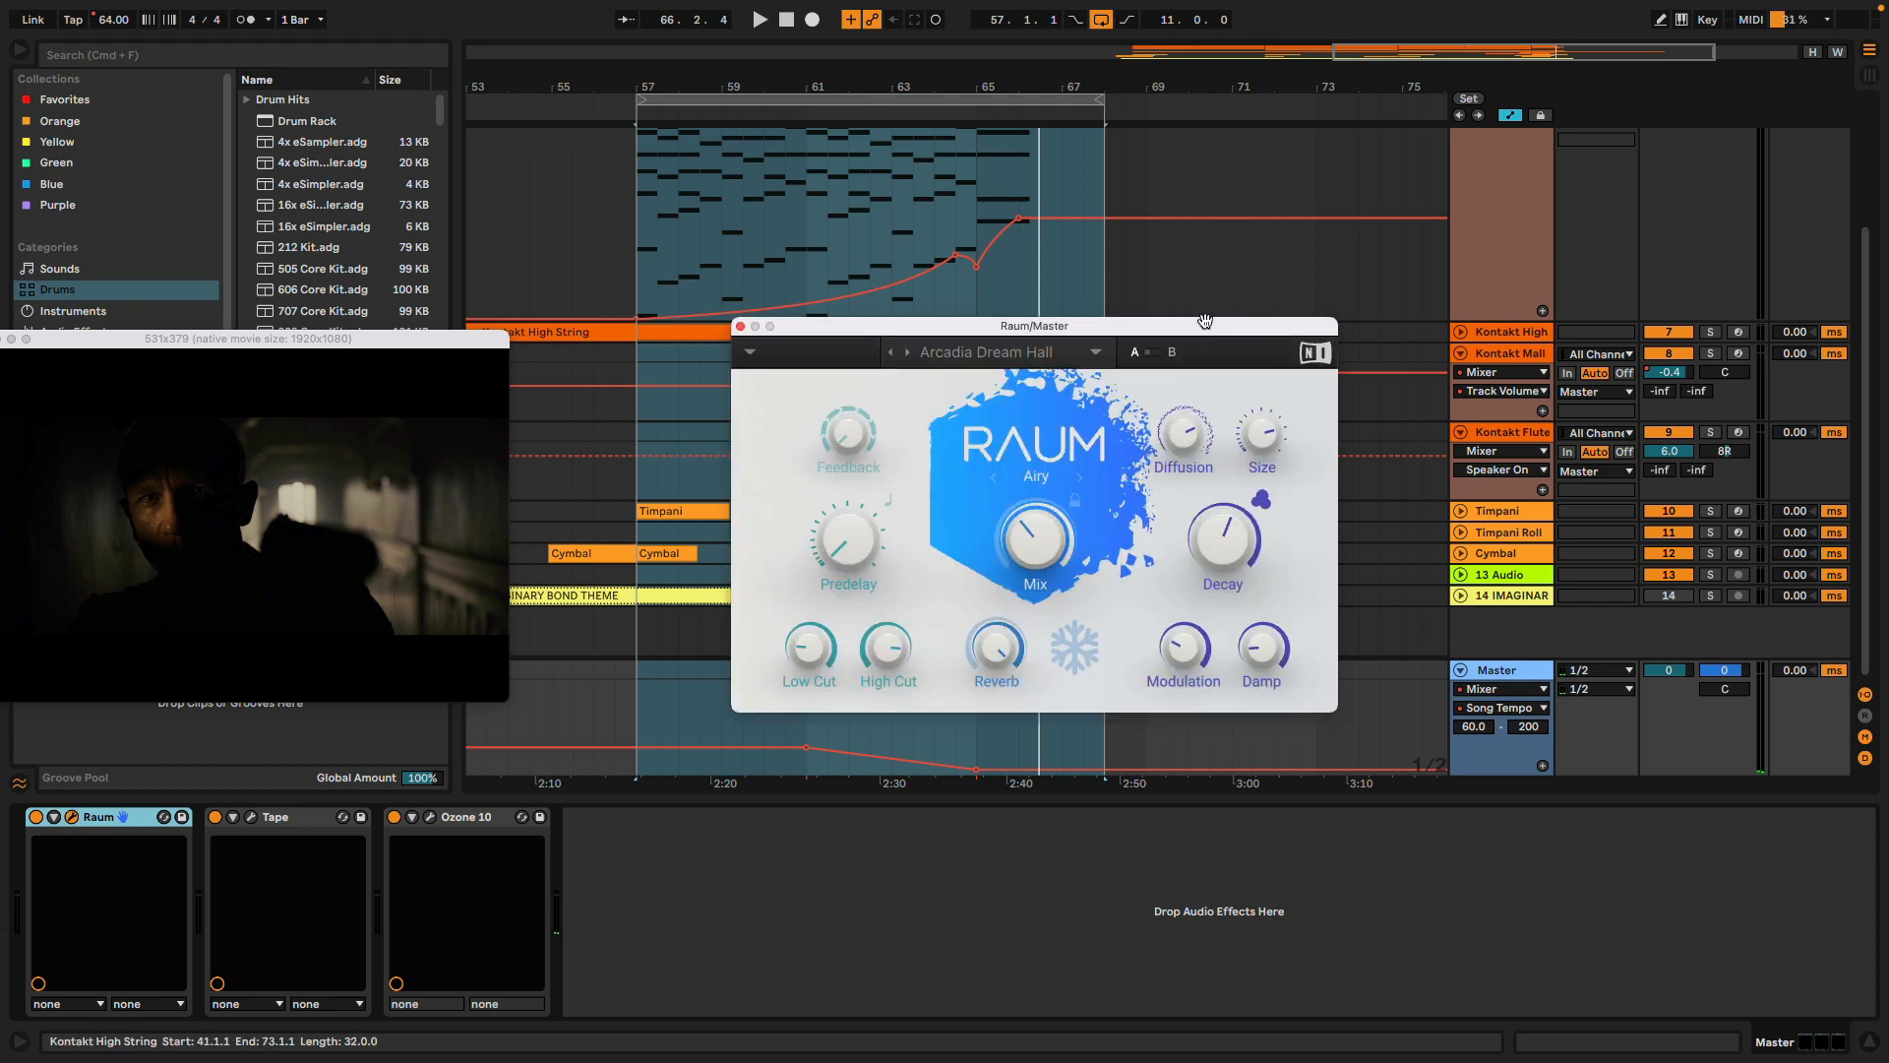
drag(1205, 322, 1452, 160)
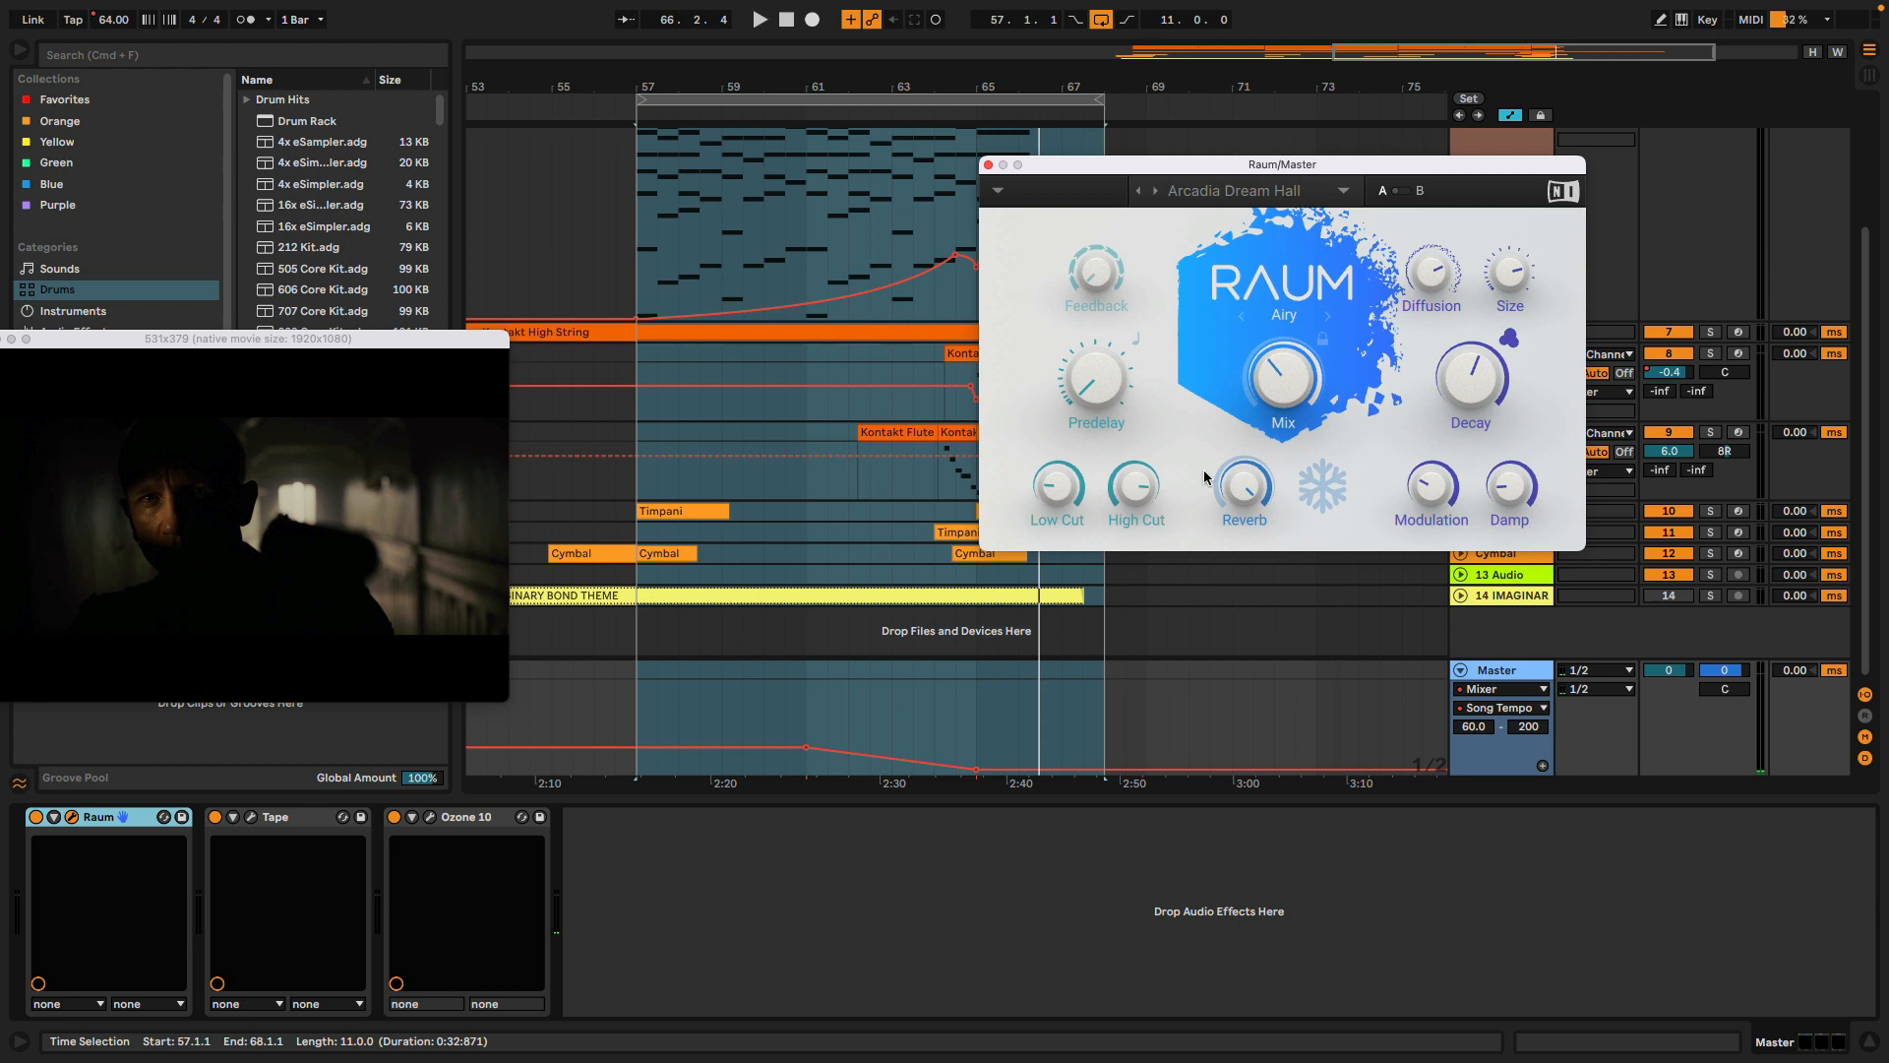
Compare playback from about bar 65 with the Master track's Raum reverb active and bypassed, and leave Raum enabled
click(969, 110)
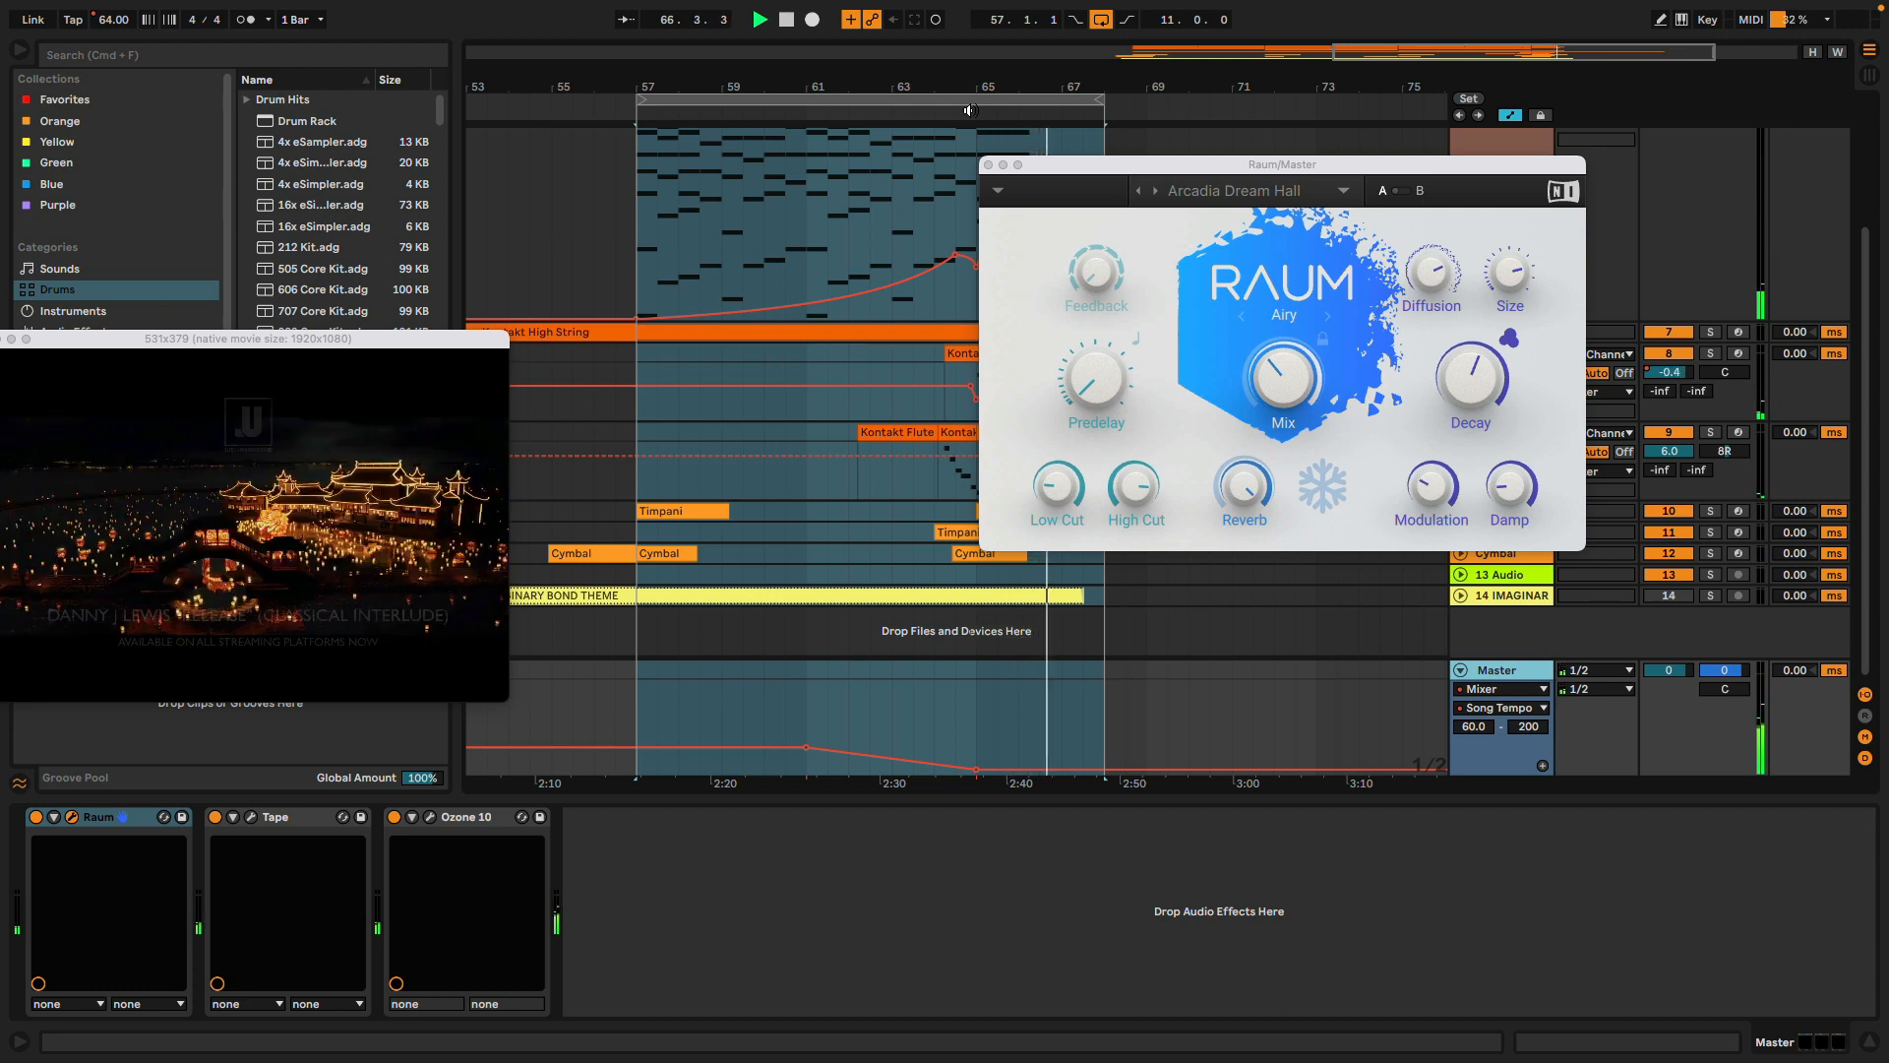
key(space)
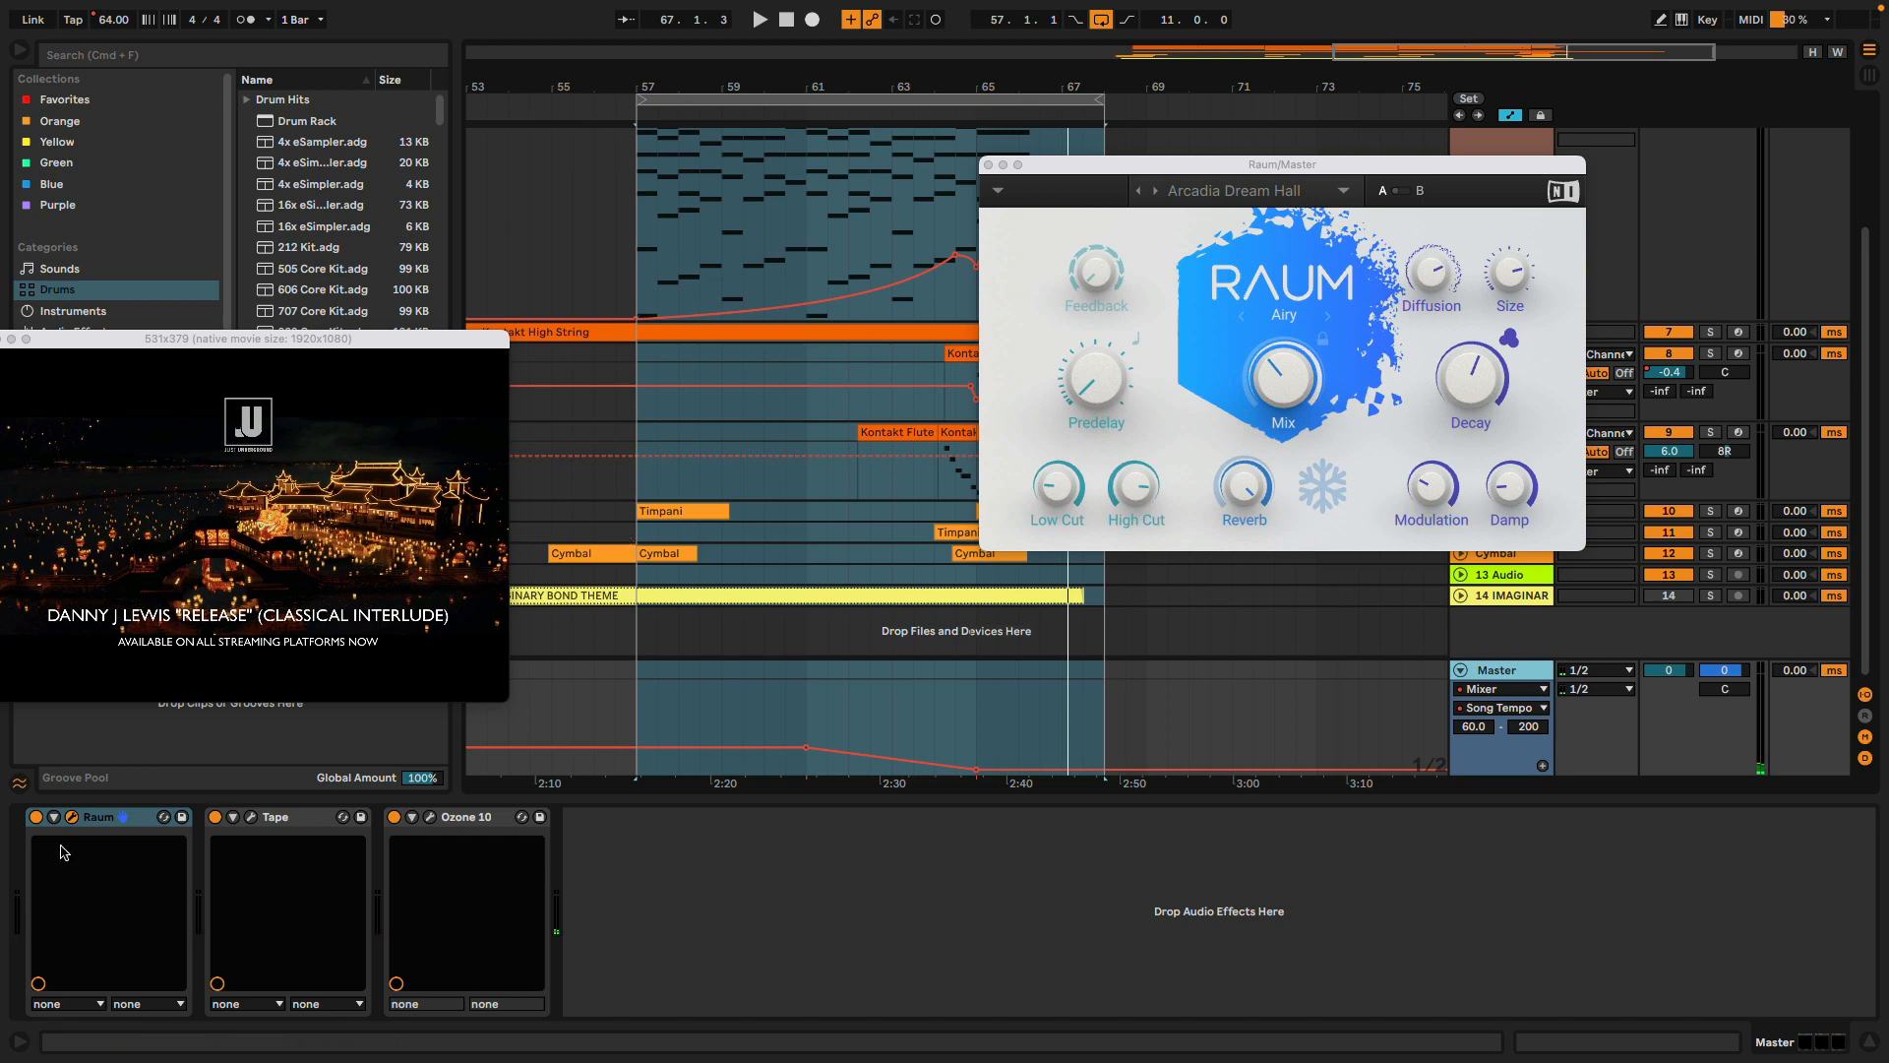
click(35, 817)
click(970, 109)
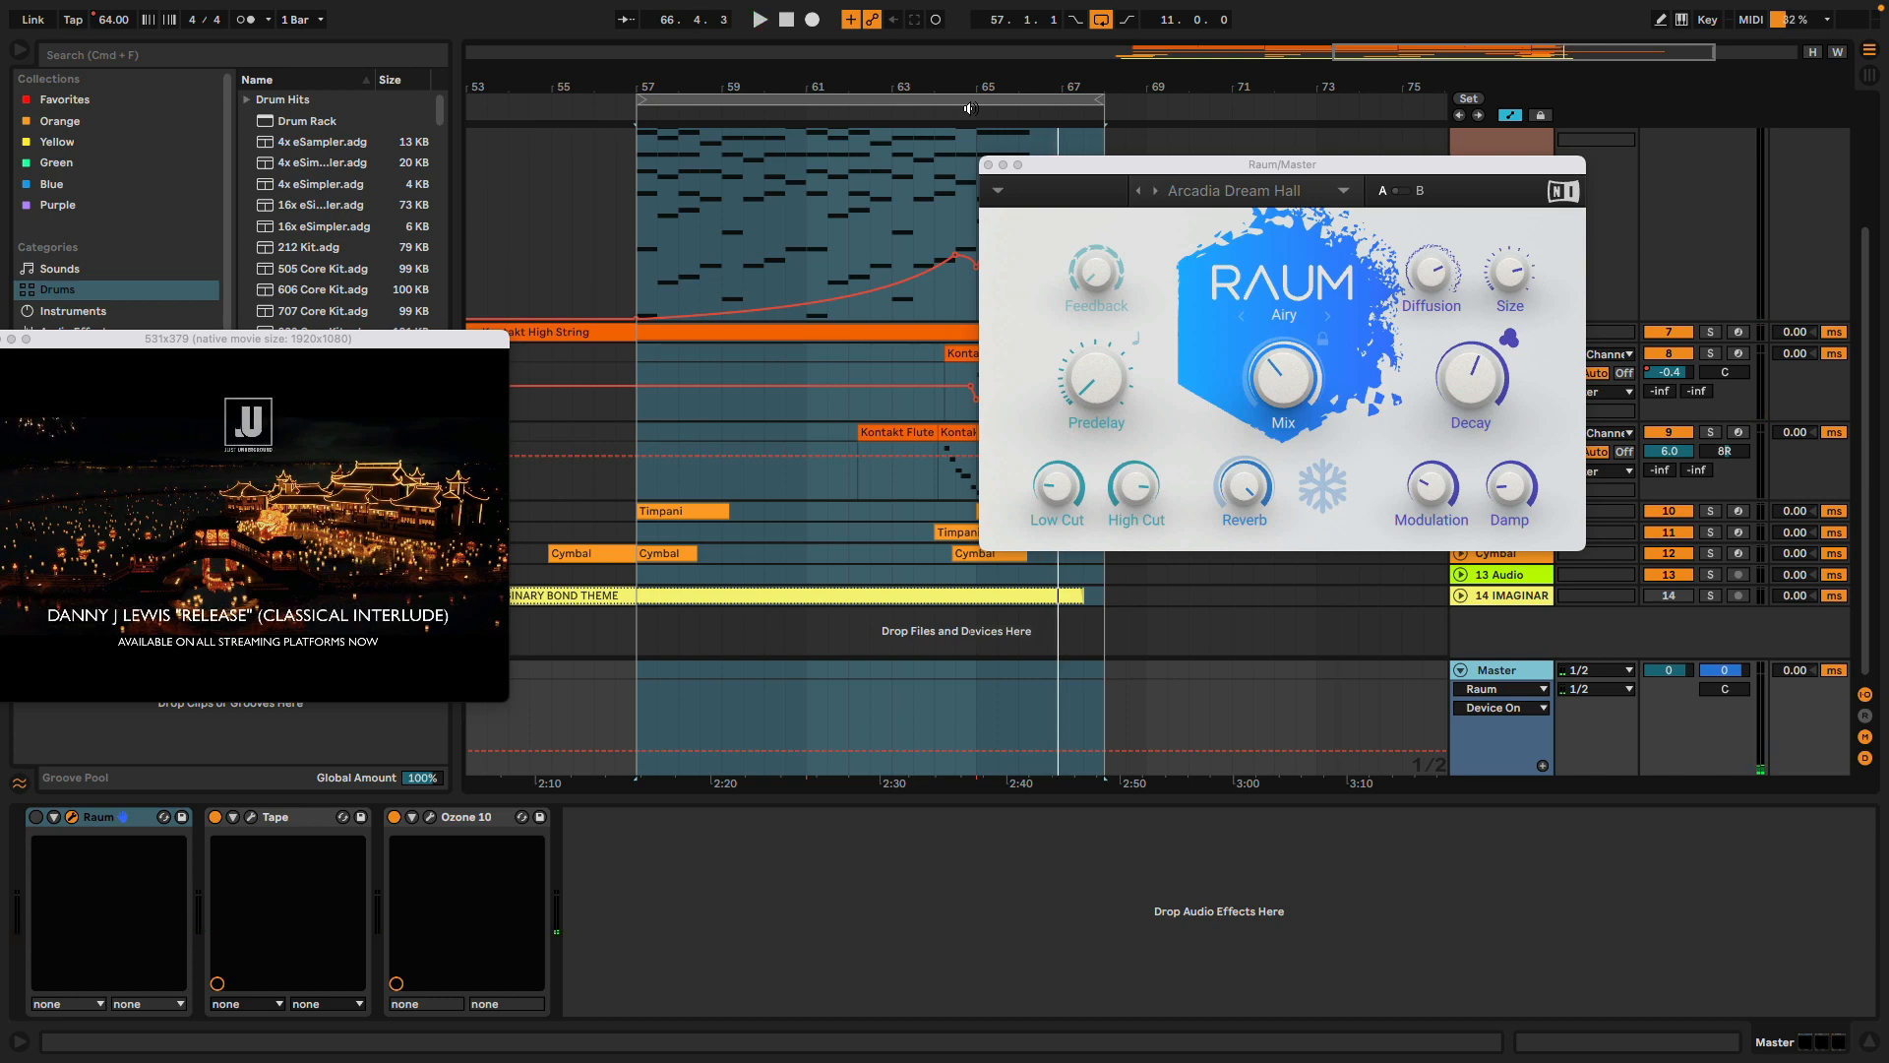
click(37, 816)
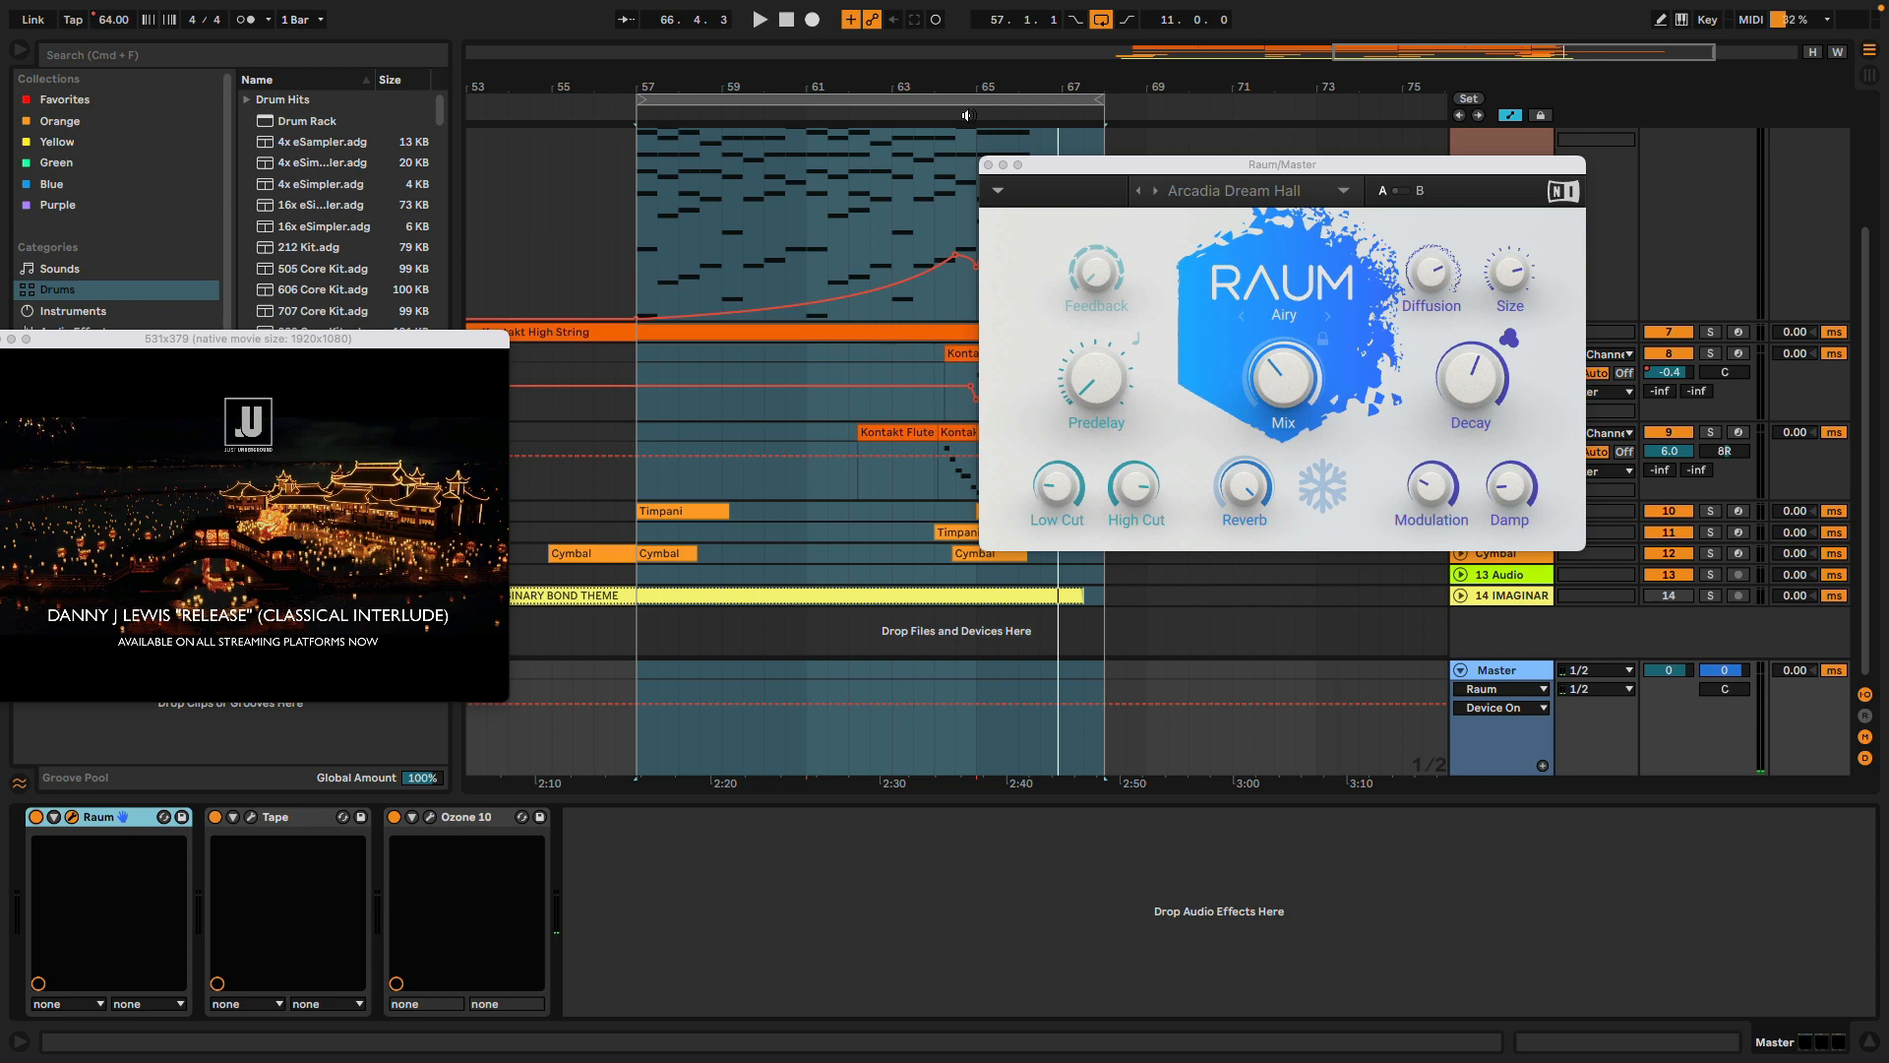
Show Raum's Mix control and the Softube Tape plugin on the Master track, closing each plugin window after viewing
drag(1271, 366, 1269, 401)
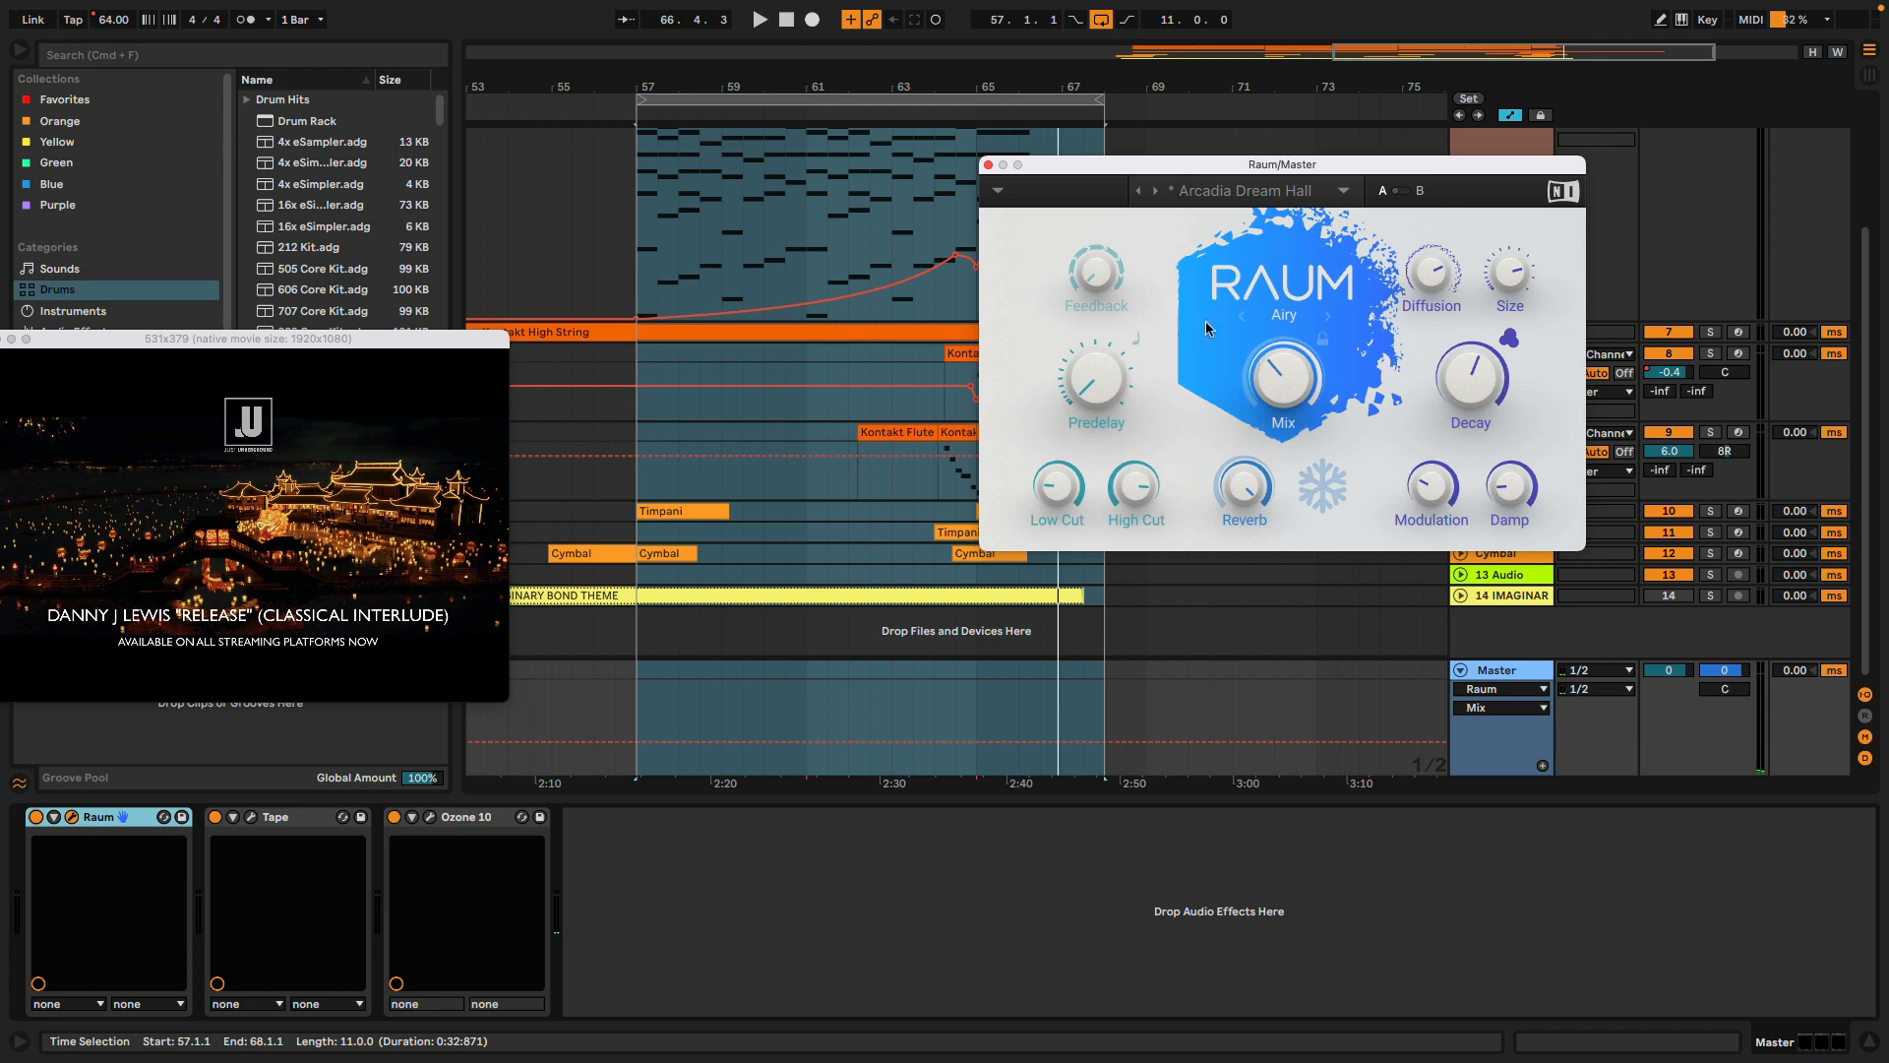
click(989, 166)
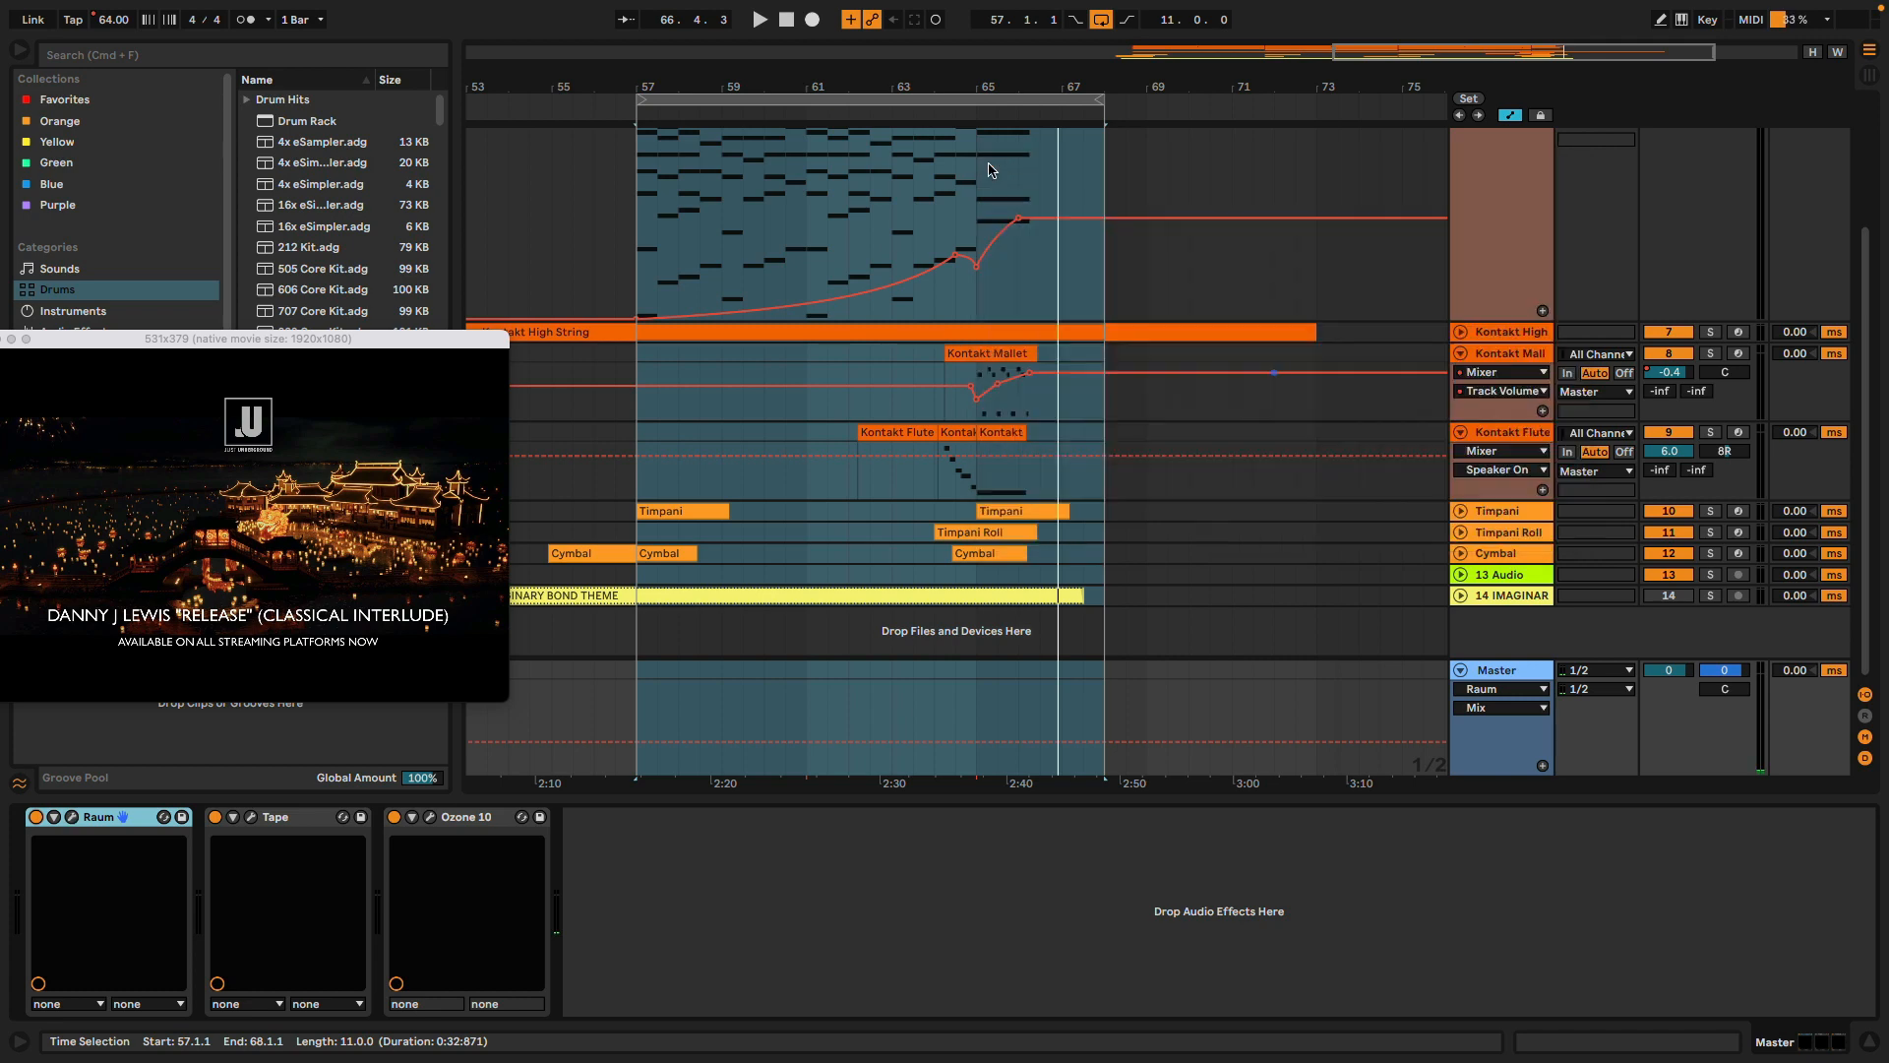
click(251, 817)
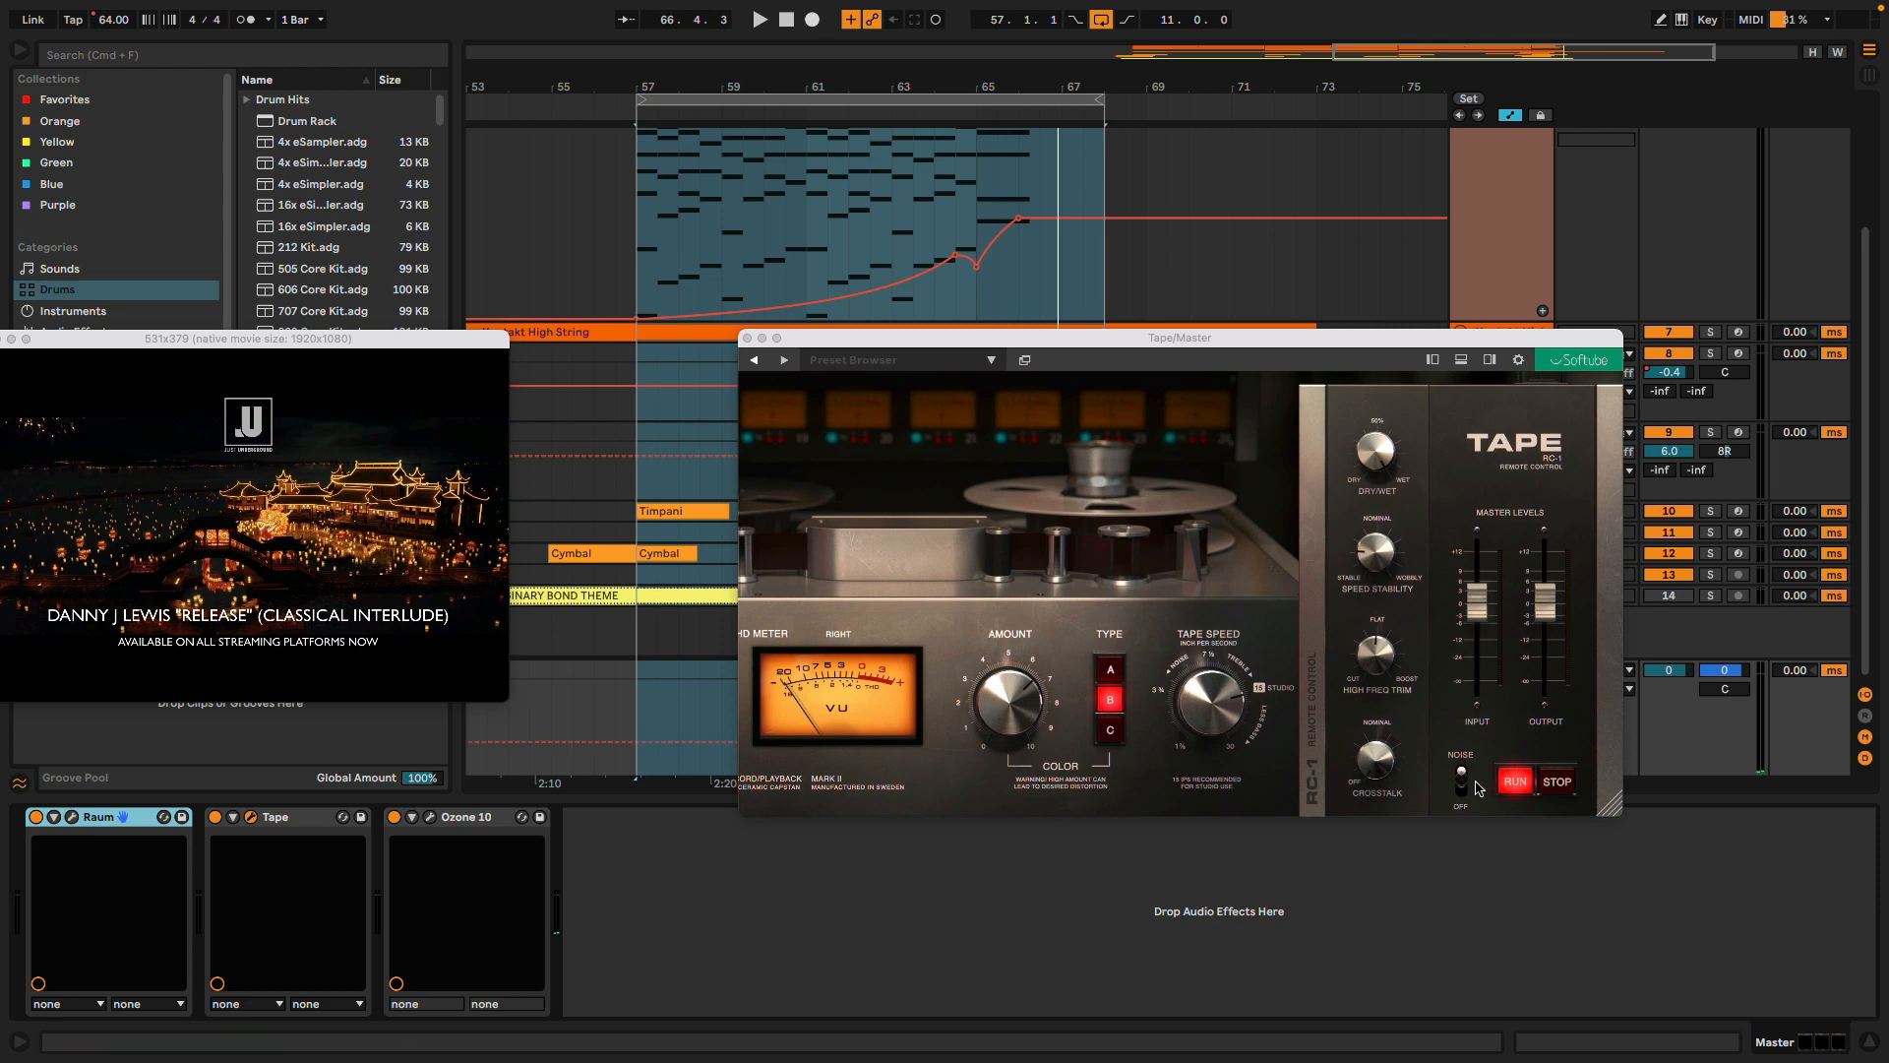
click(749, 337)
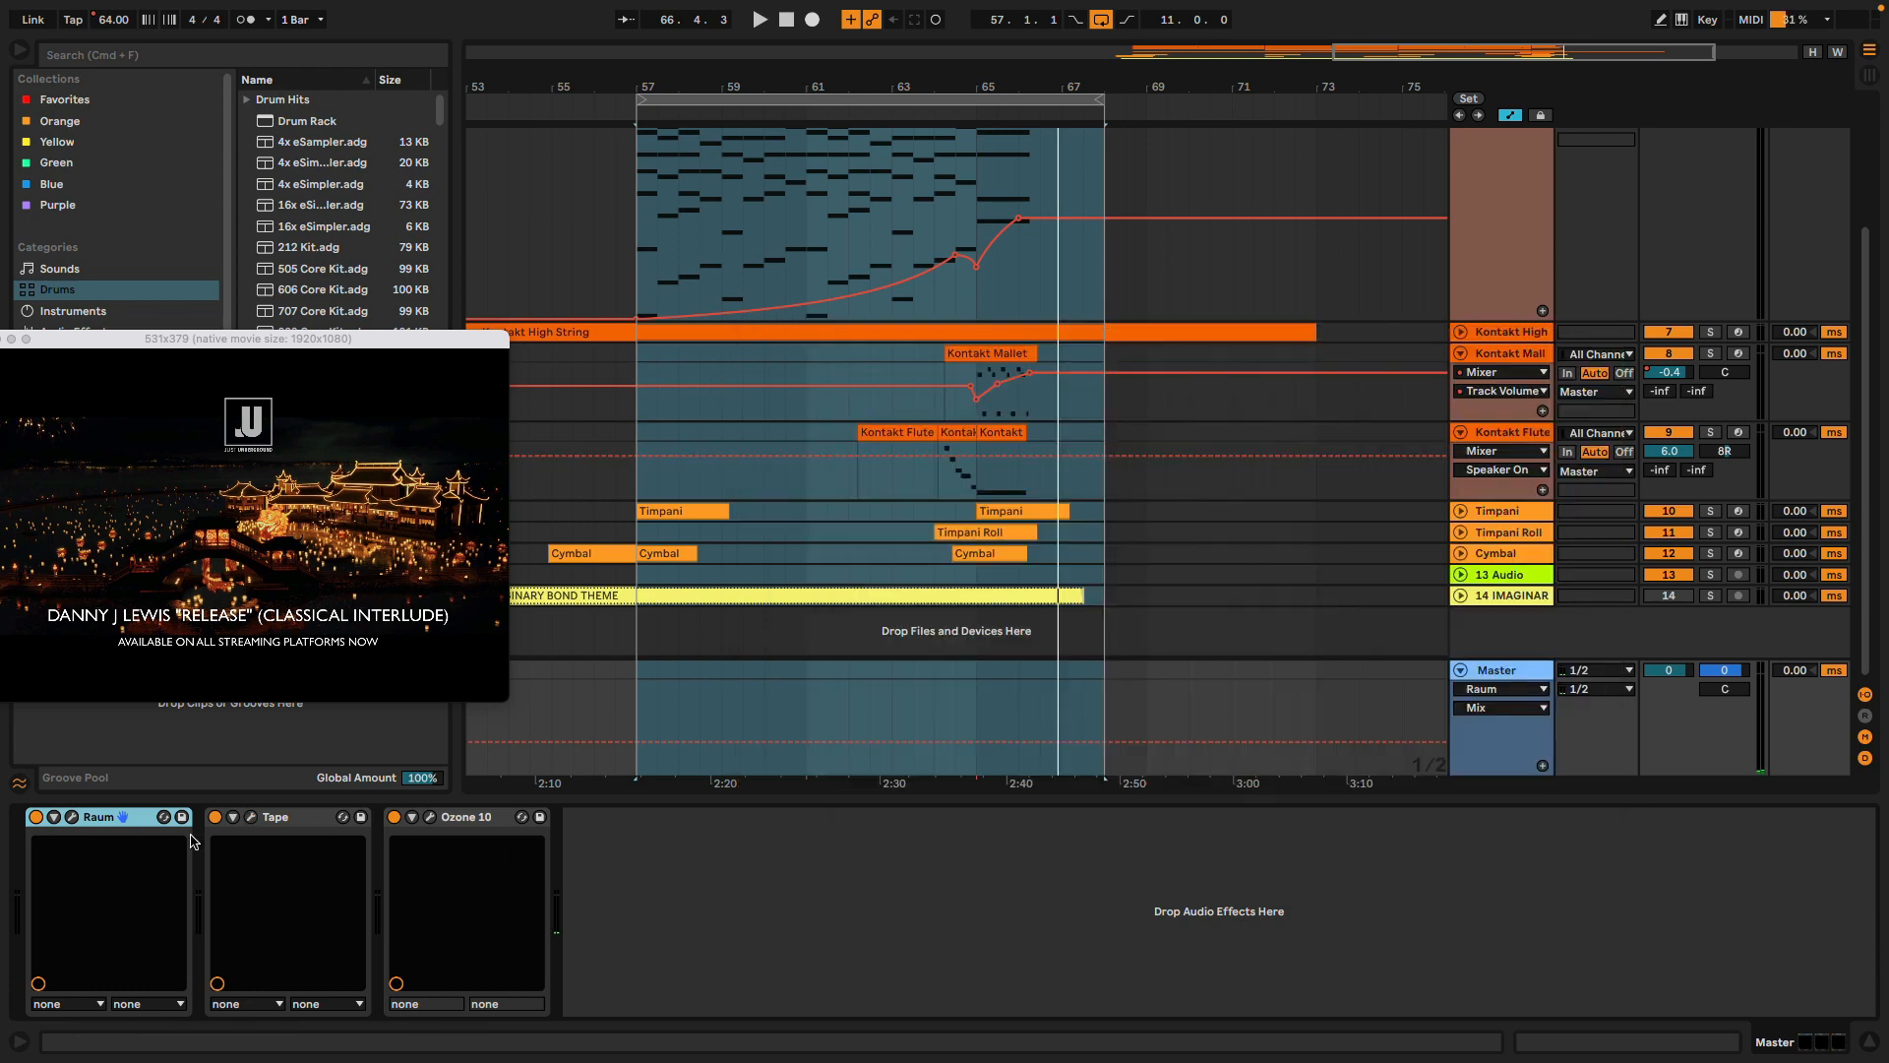